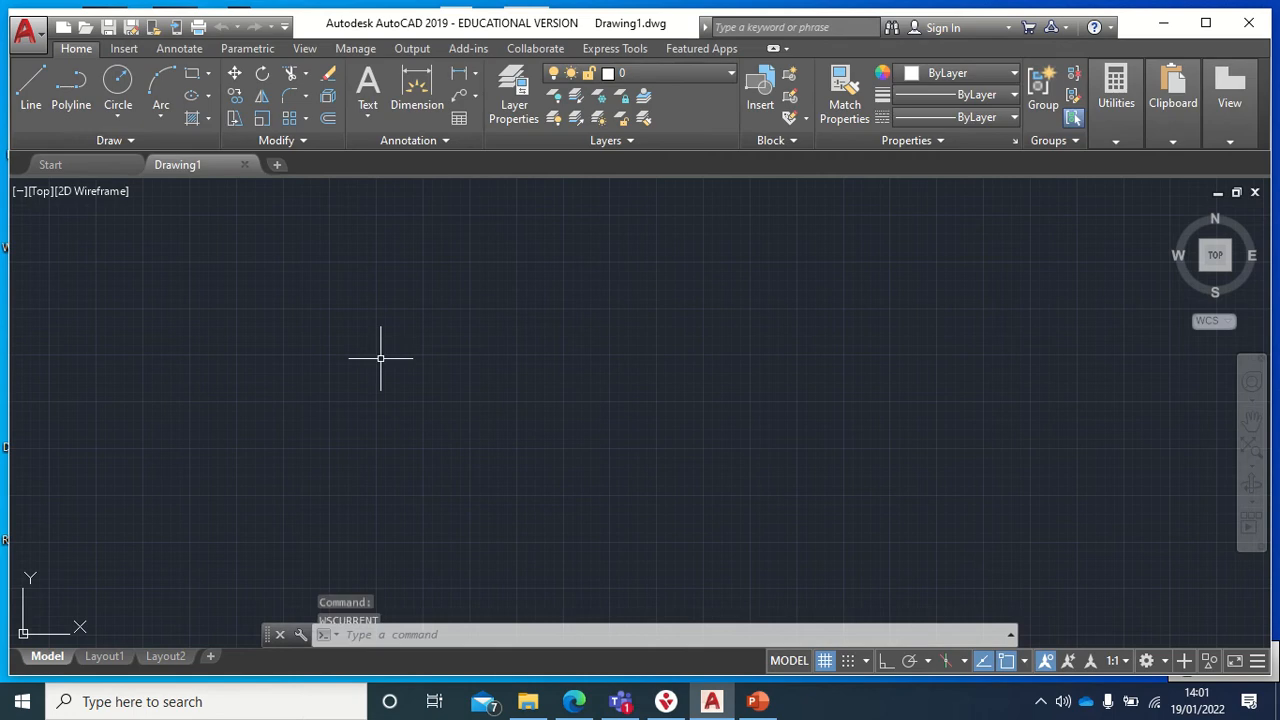
# Draw a circle with a radius of 32.5 in the empty drawing area.
pyautogui.click(118, 88)
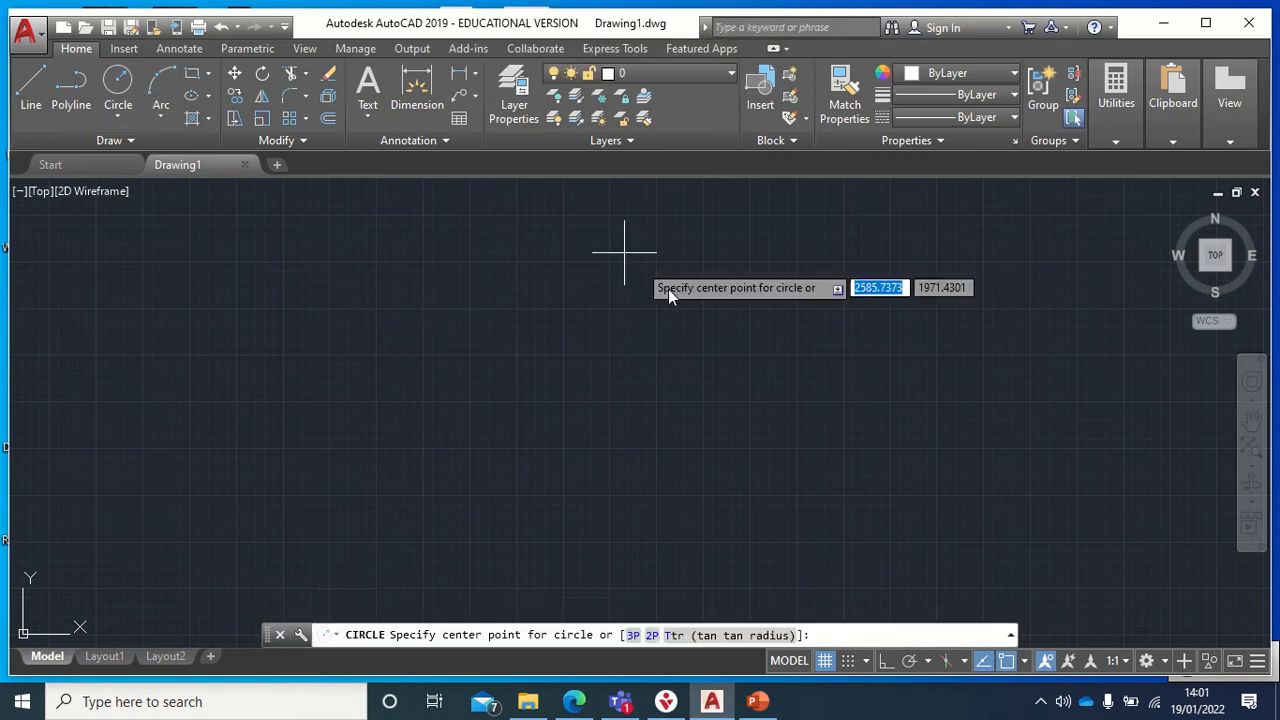
pyautogui.click(567, 353)
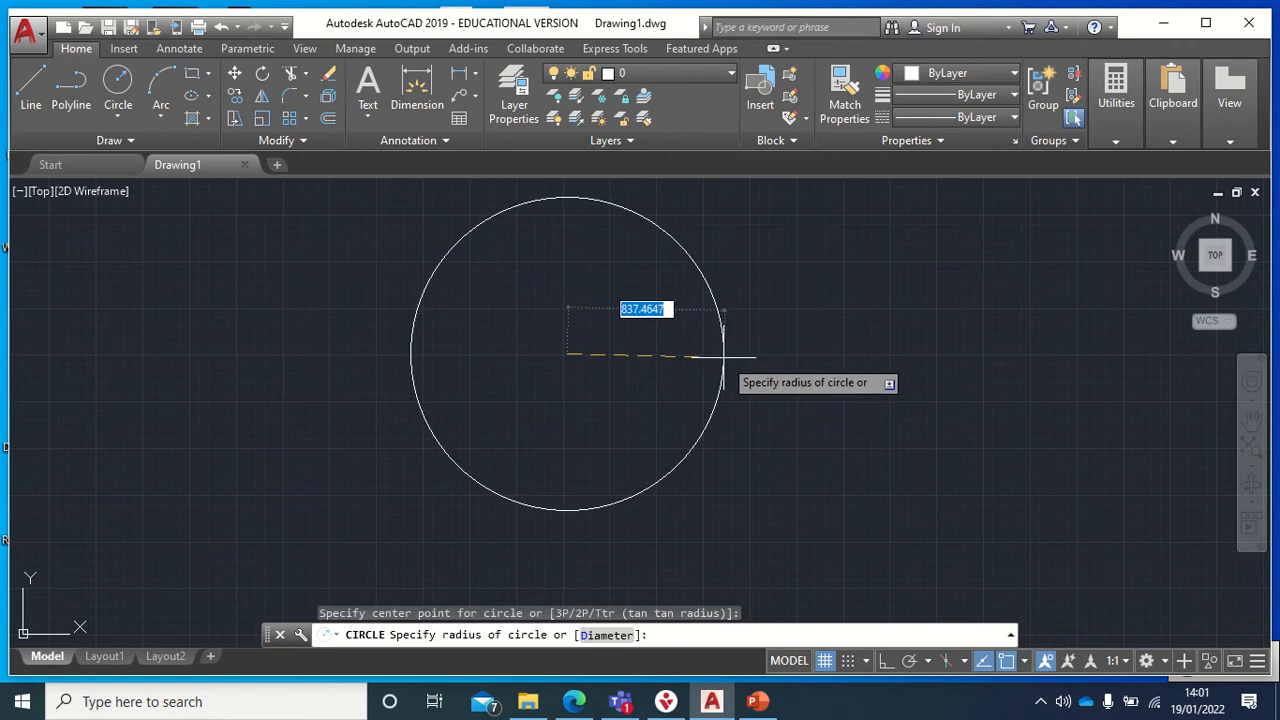
pyautogui.write('32')
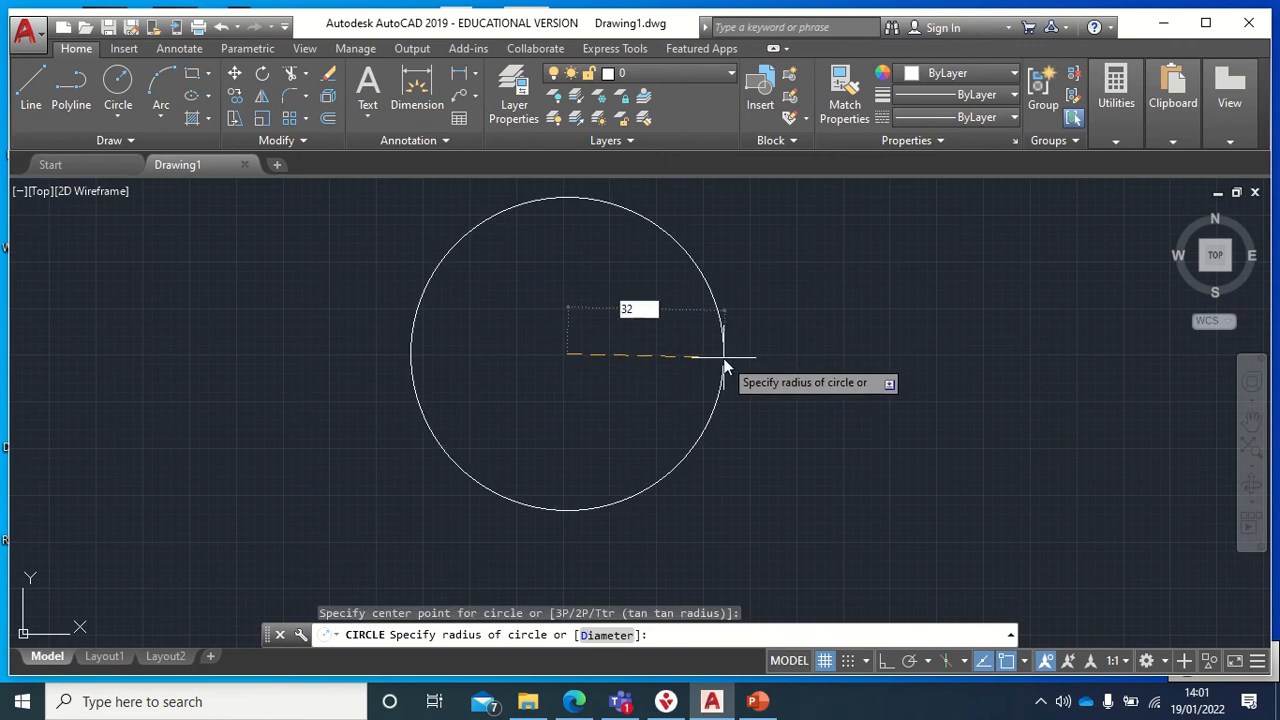
pyautogui.write('.5')
pyautogui.press('Return')
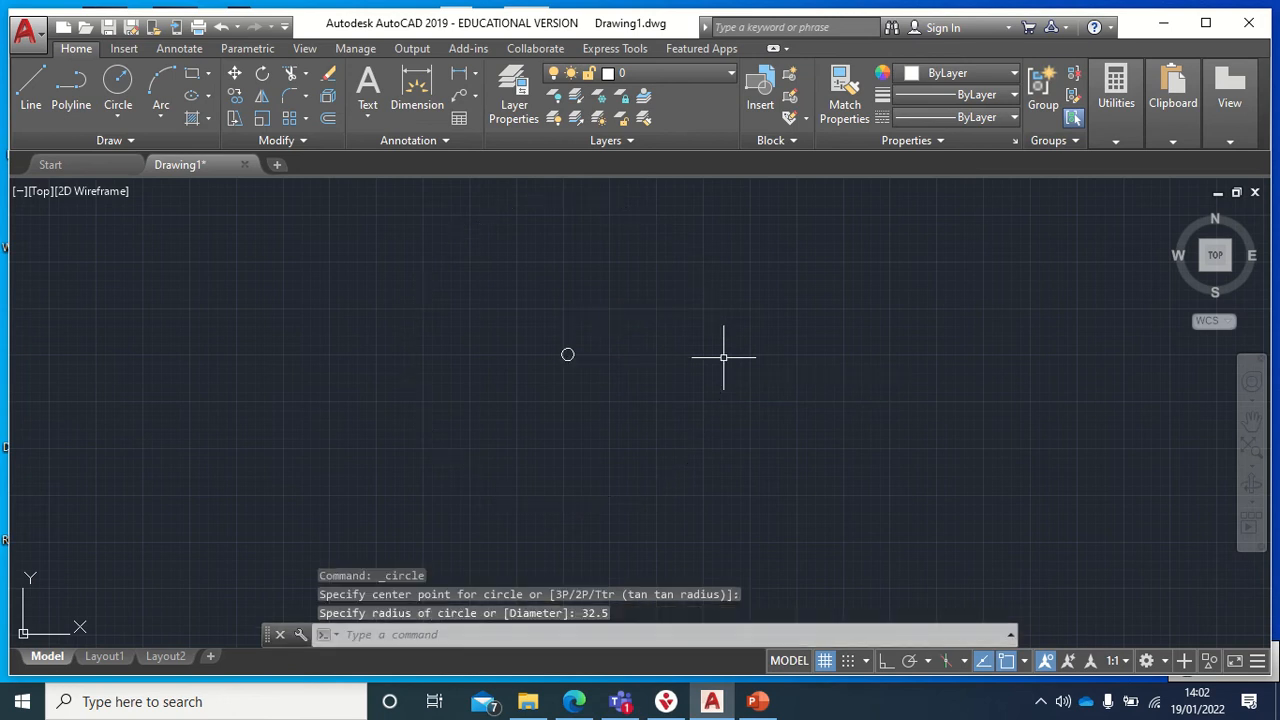
pyautogui.scroll(4, 837, 400)
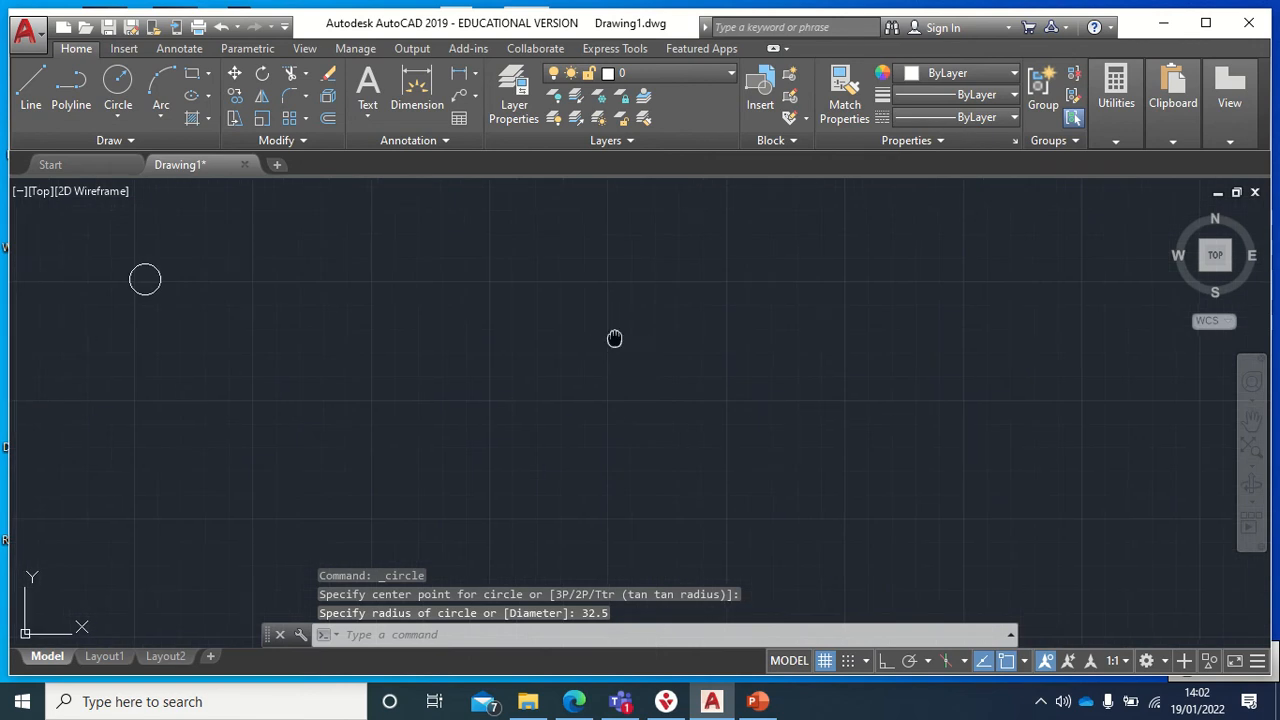
pyautogui.moveTo(614, 338); pyautogui.dragTo(1275, 499, button='middle')
pyautogui.scroll(5, 920, 437)
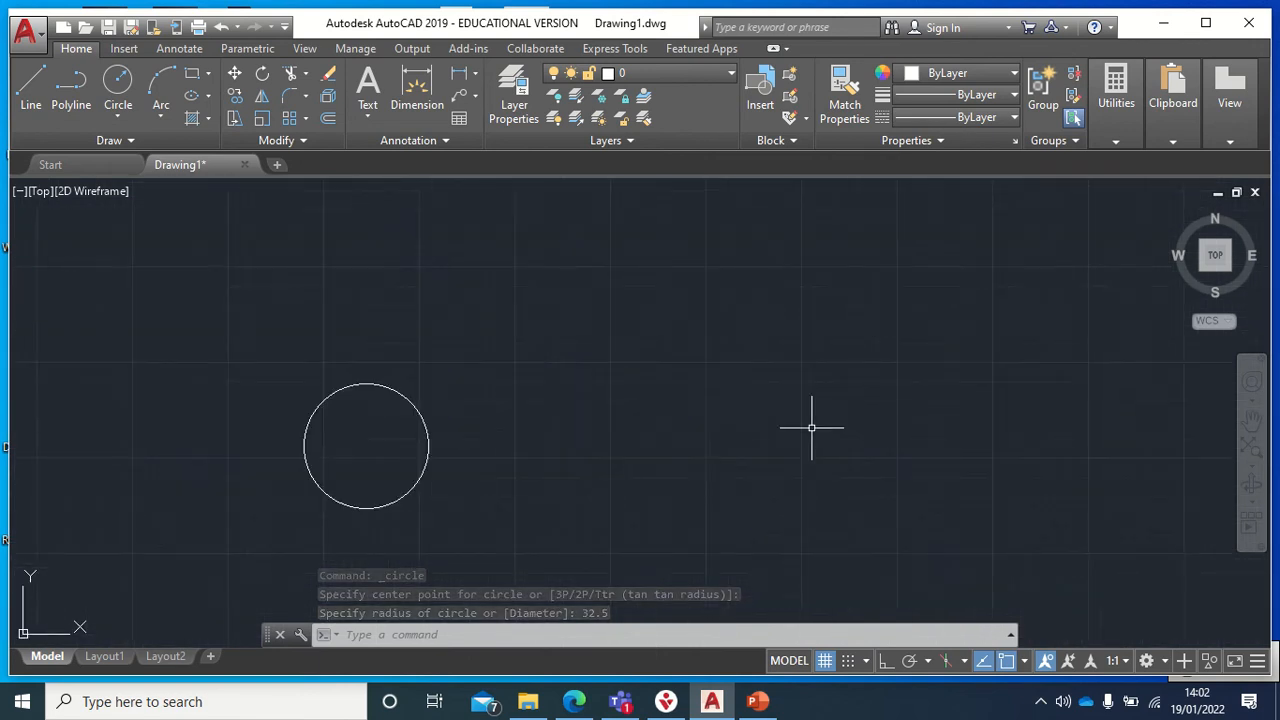
pyautogui.moveTo(811, 427); pyautogui.dragTo(1171, 334, button='middle')
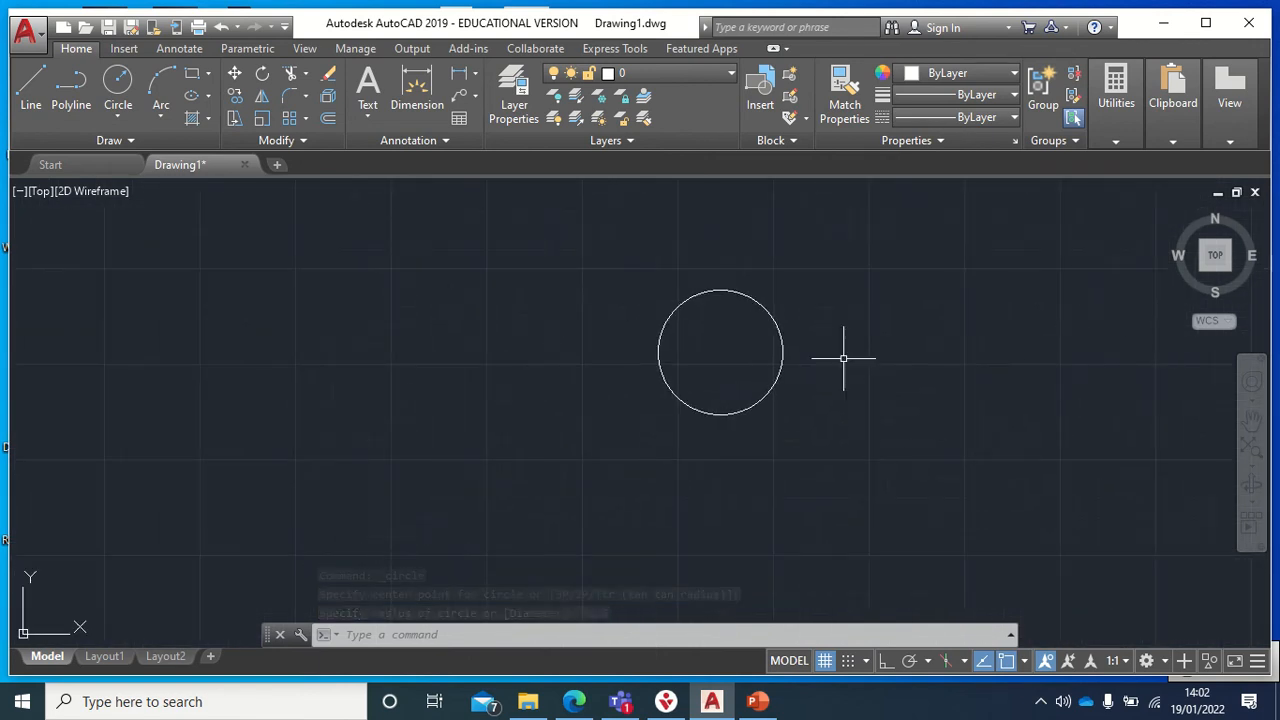
pyautogui.click(783, 340)
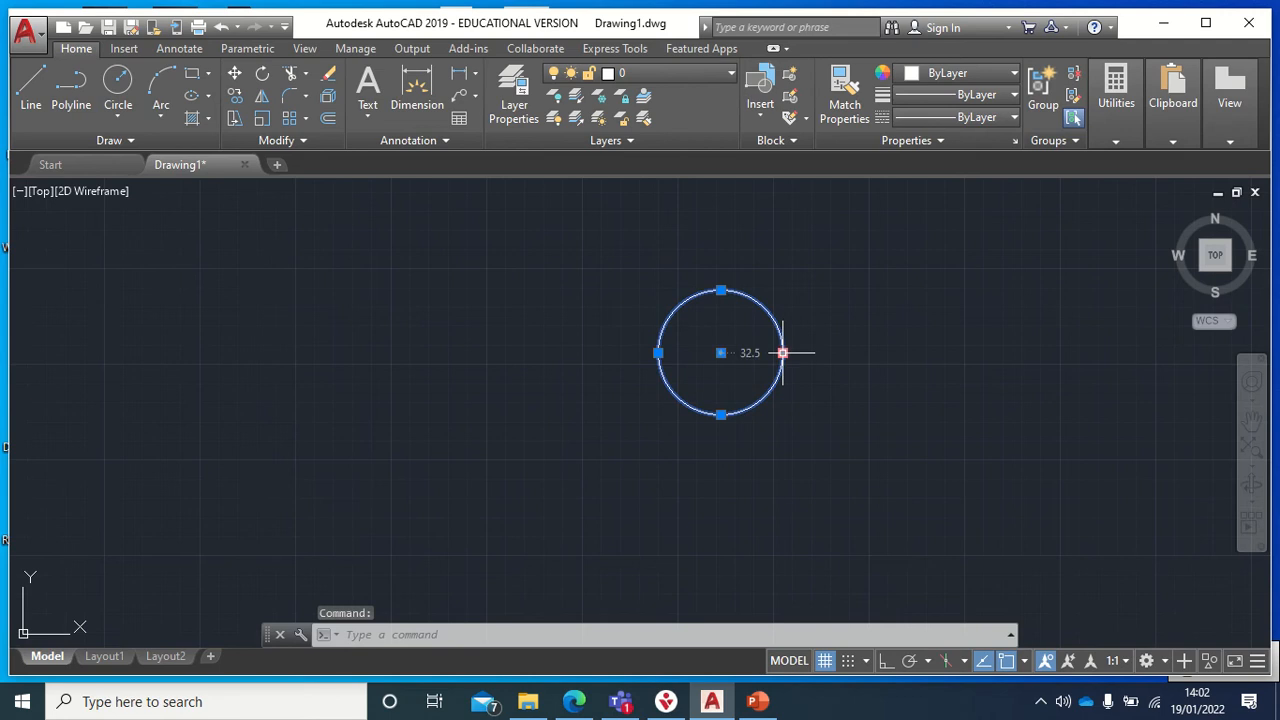
pyautogui.press('Escape')
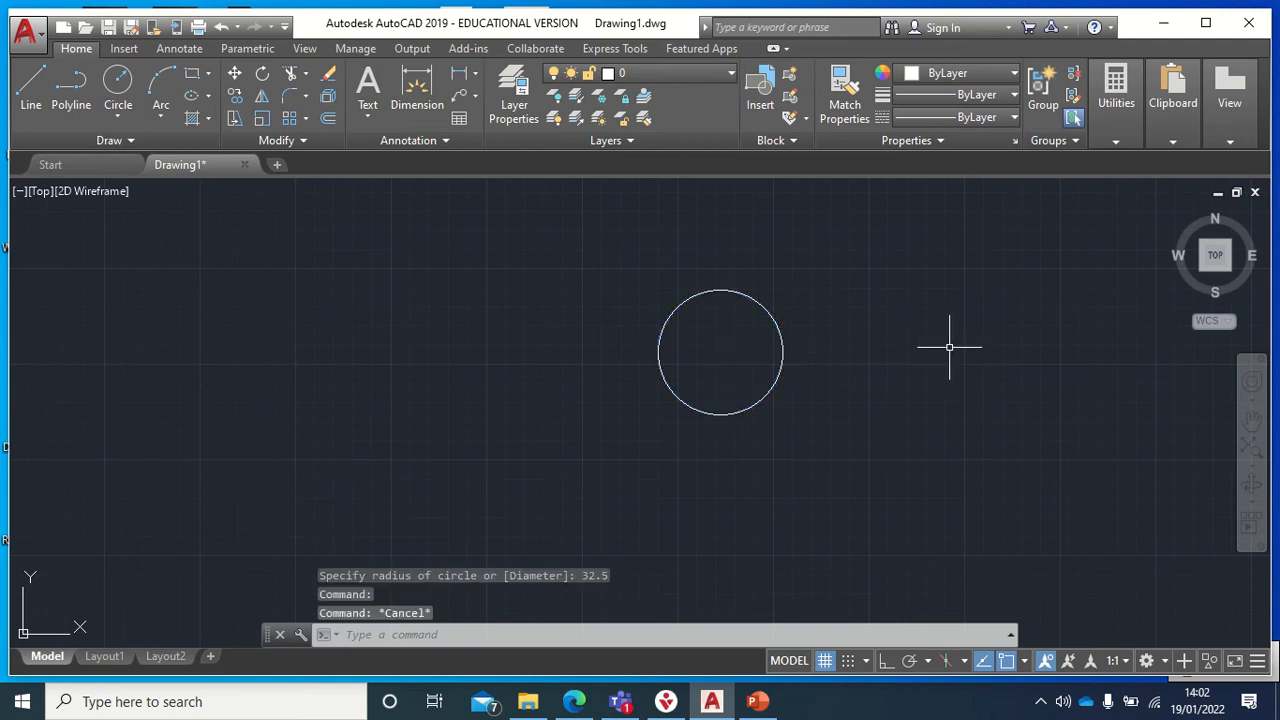
# Draw a concentric circle with a radius of 24.375 inside the first circle.
pyautogui.rightClick(949, 347)
pyautogui.click(1050, 13)
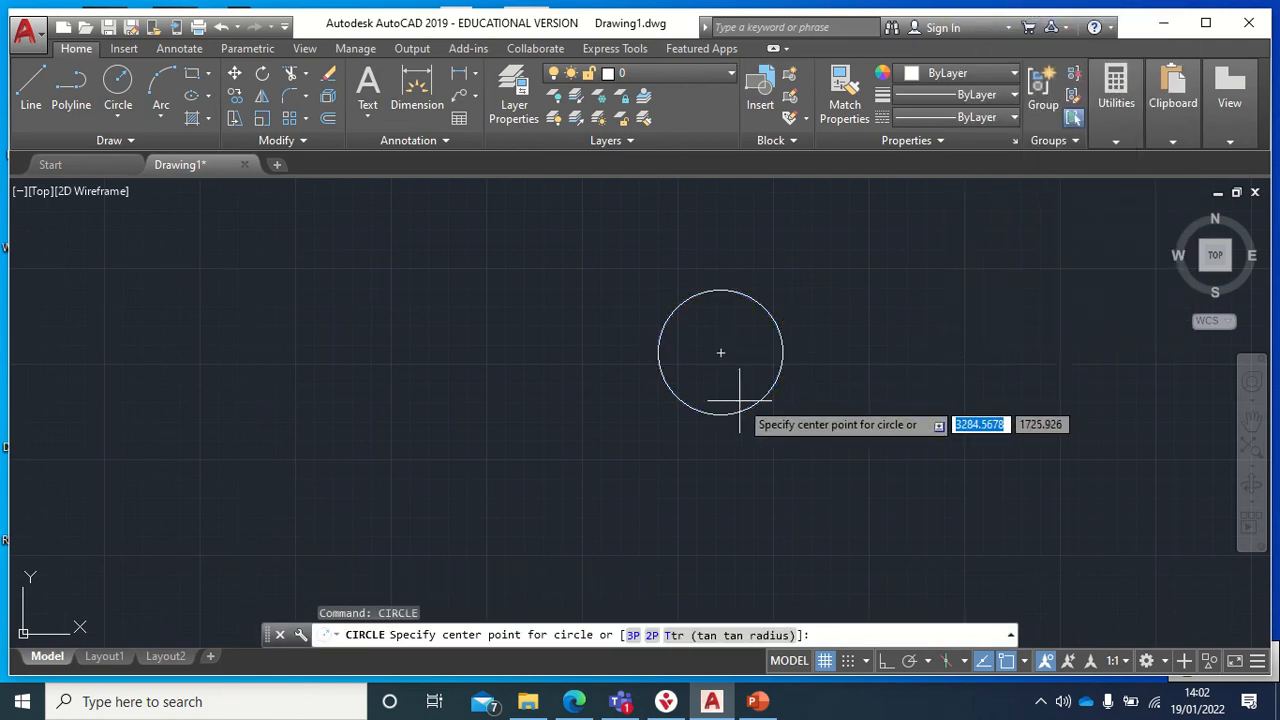
pyautogui.click(737, 351)
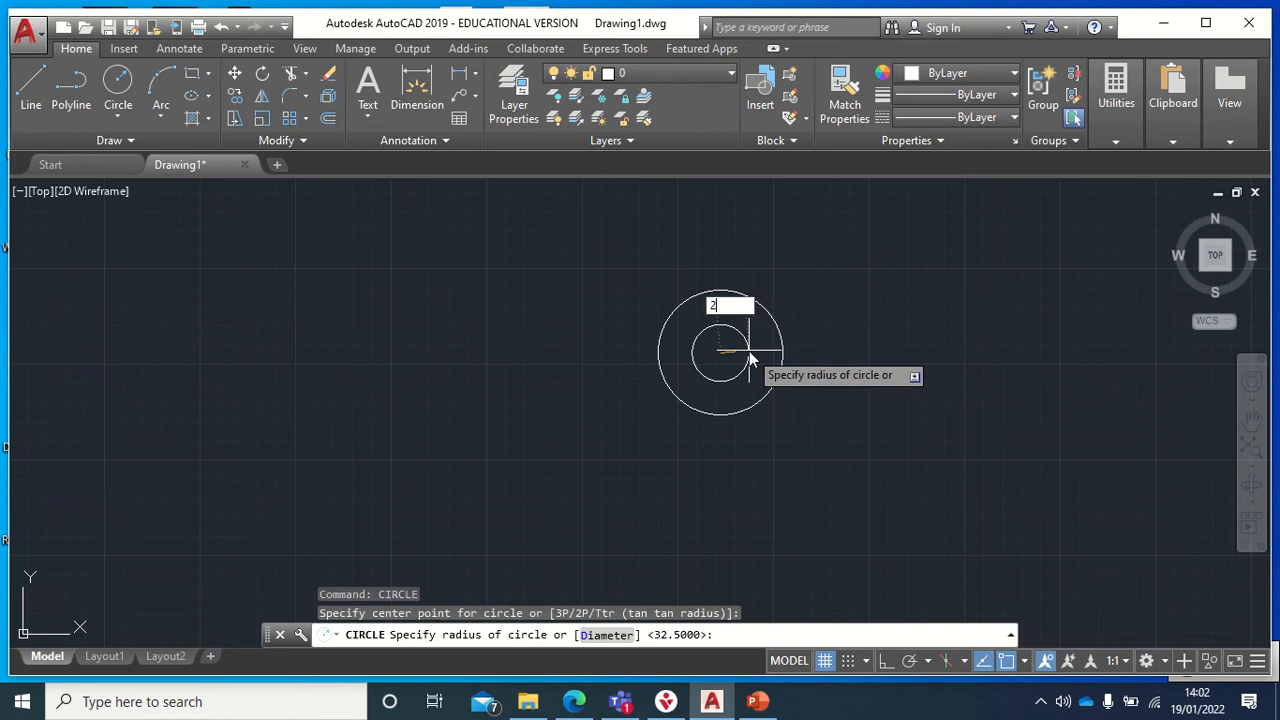
pyautogui.write('24.')
pyautogui.write('375')
pyautogui.press('Return')
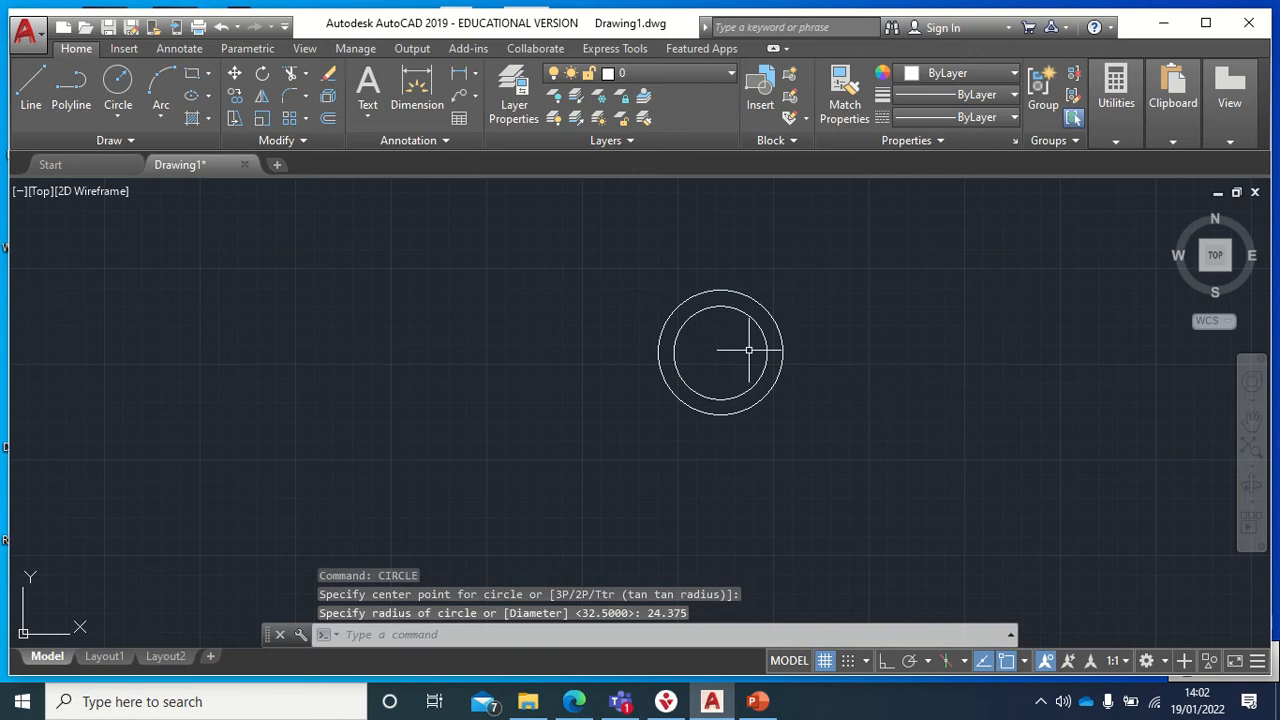
pyautogui.click(735, 309)
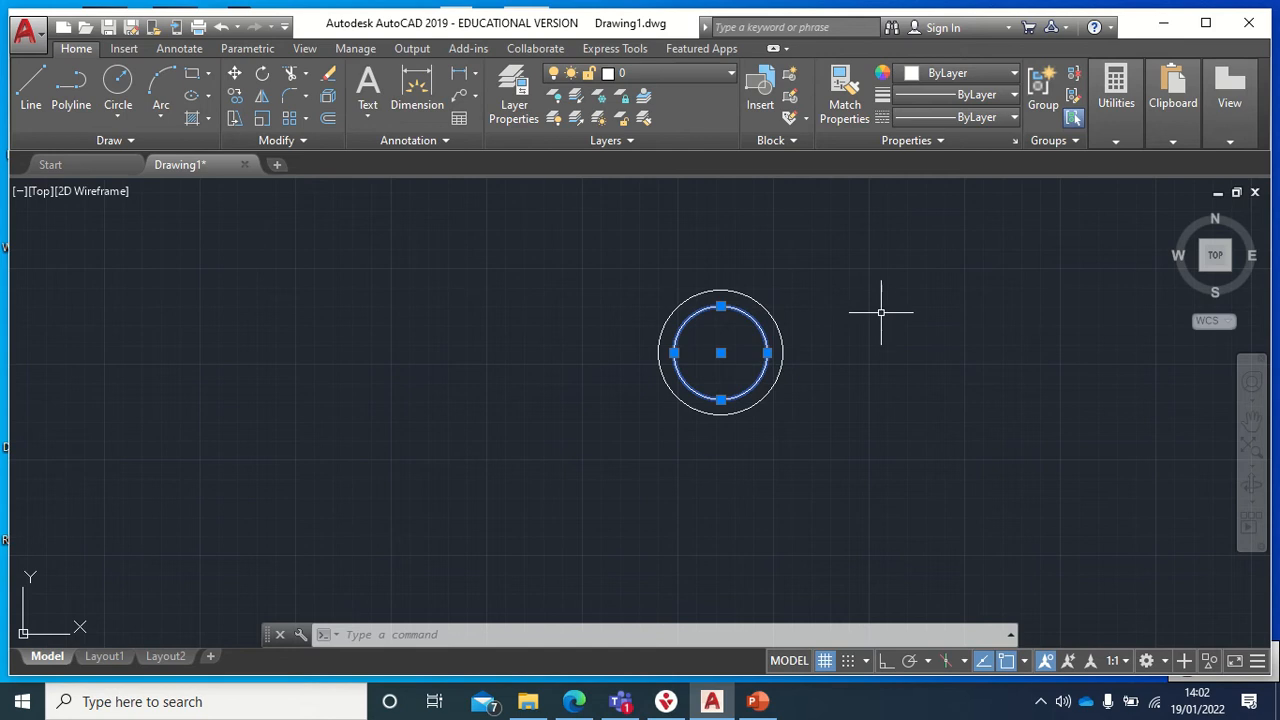
pyautogui.press('Escape')
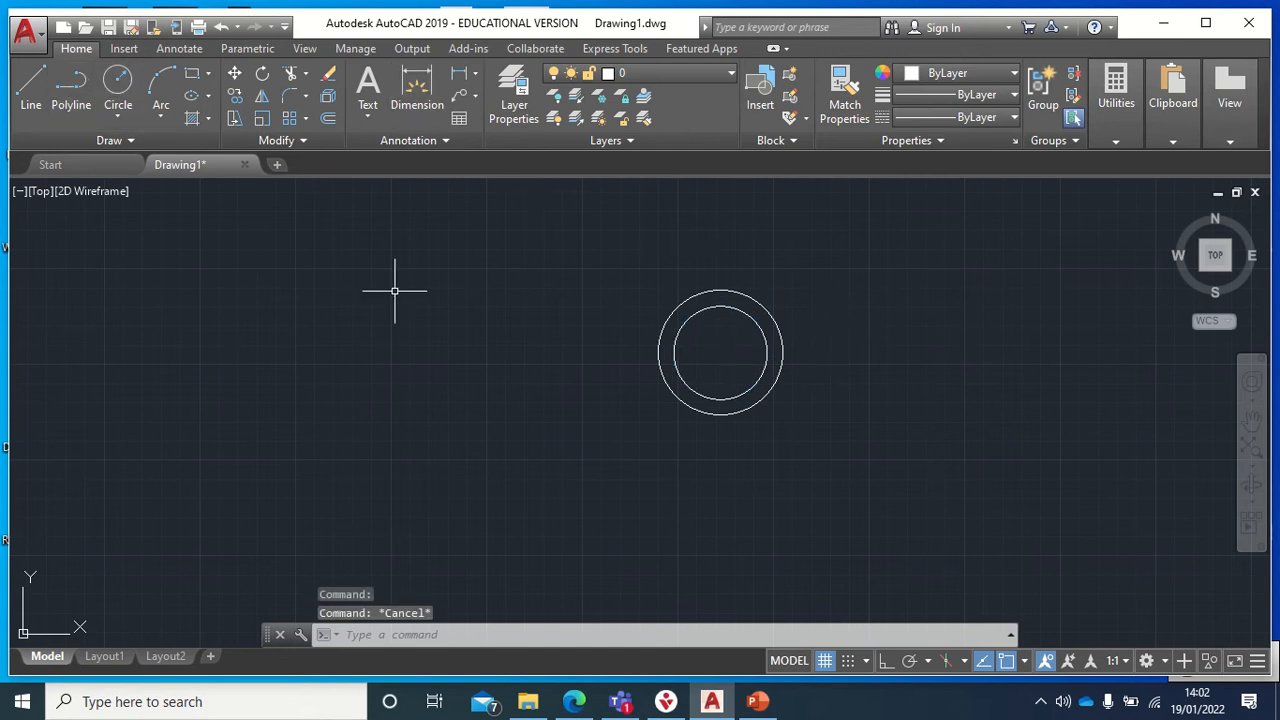
# Draw a third concentric circle with a radius of 39 around the two existing circles.
pyautogui.rightClick(437, 306)
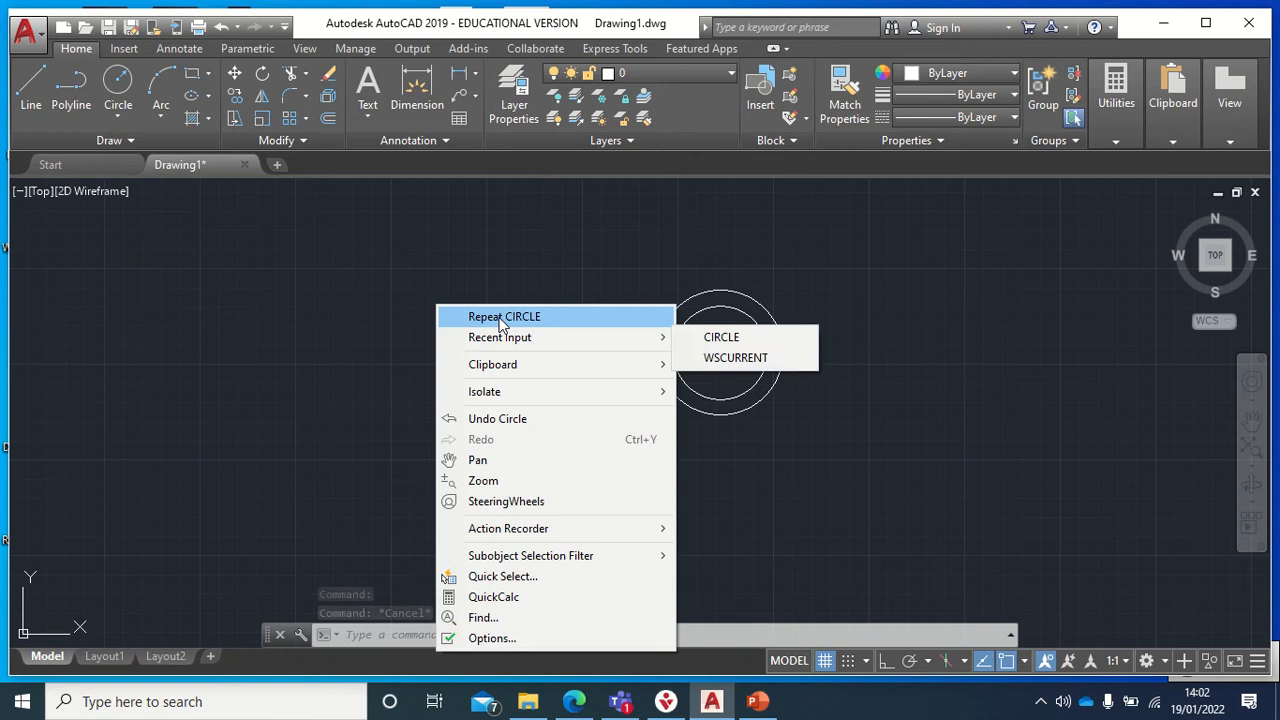
pyautogui.click(501, 320)
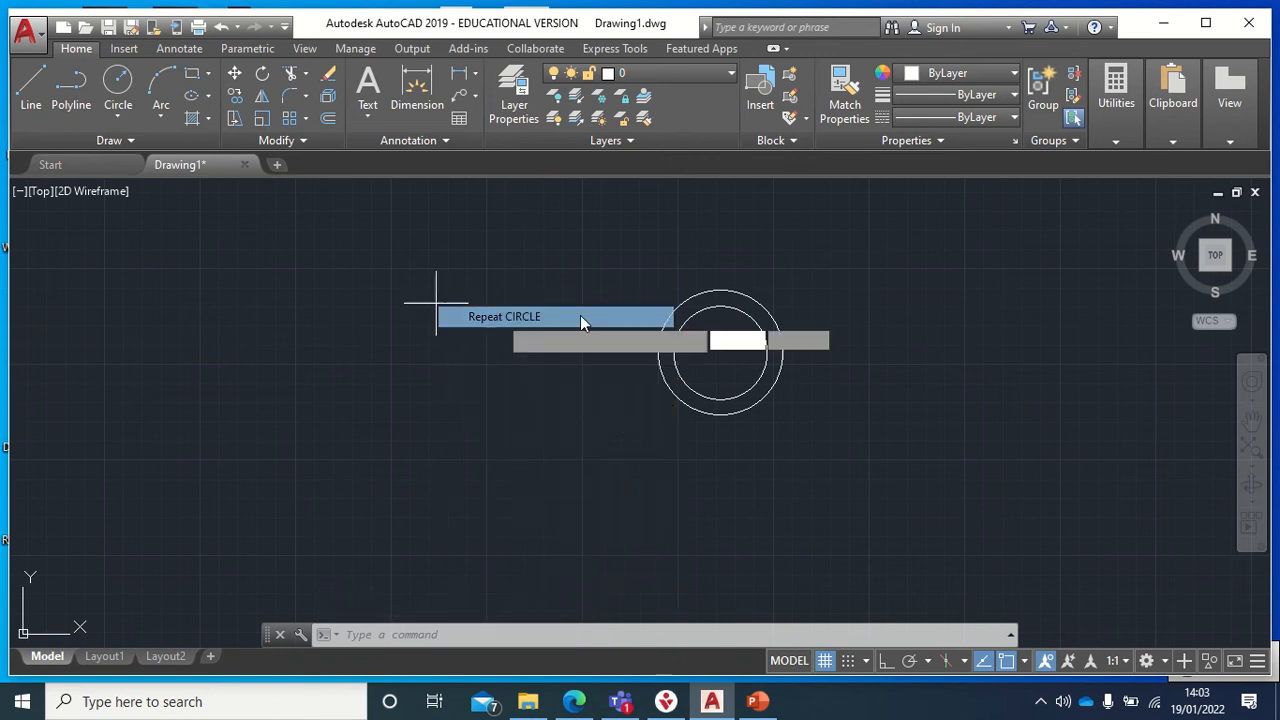
pyautogui.click(719, 351)
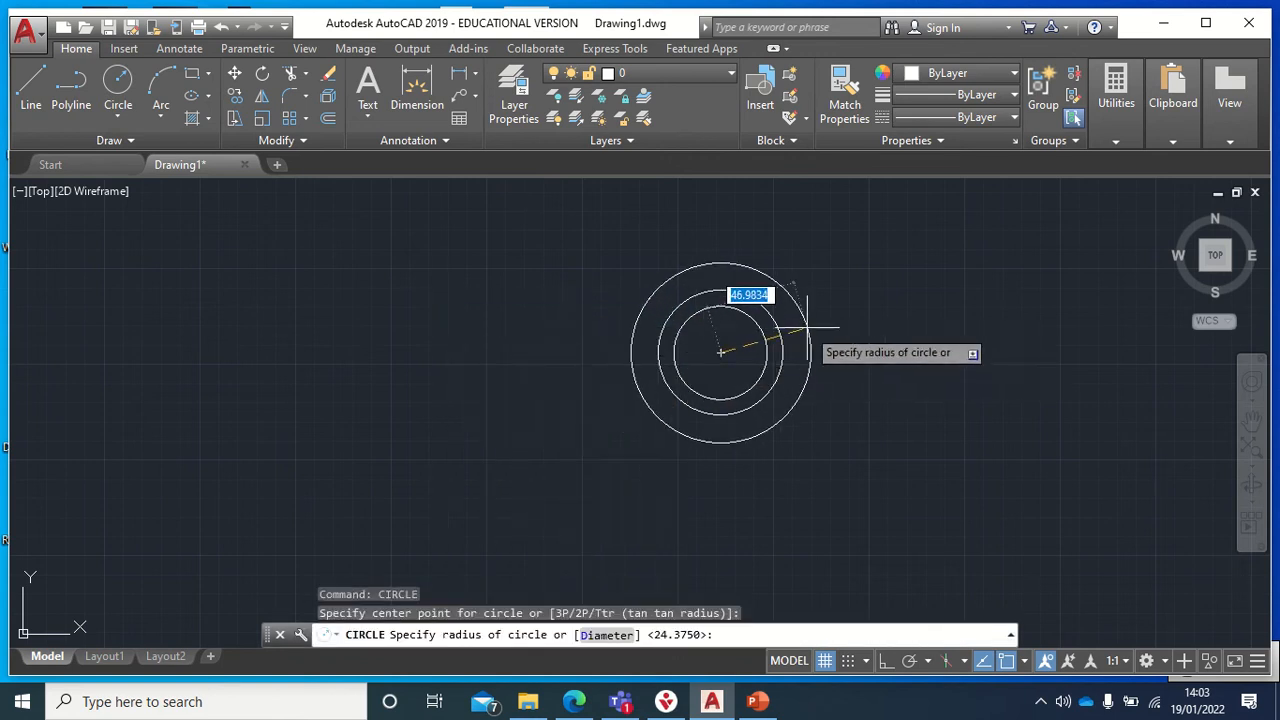
pyautogui.write('39')
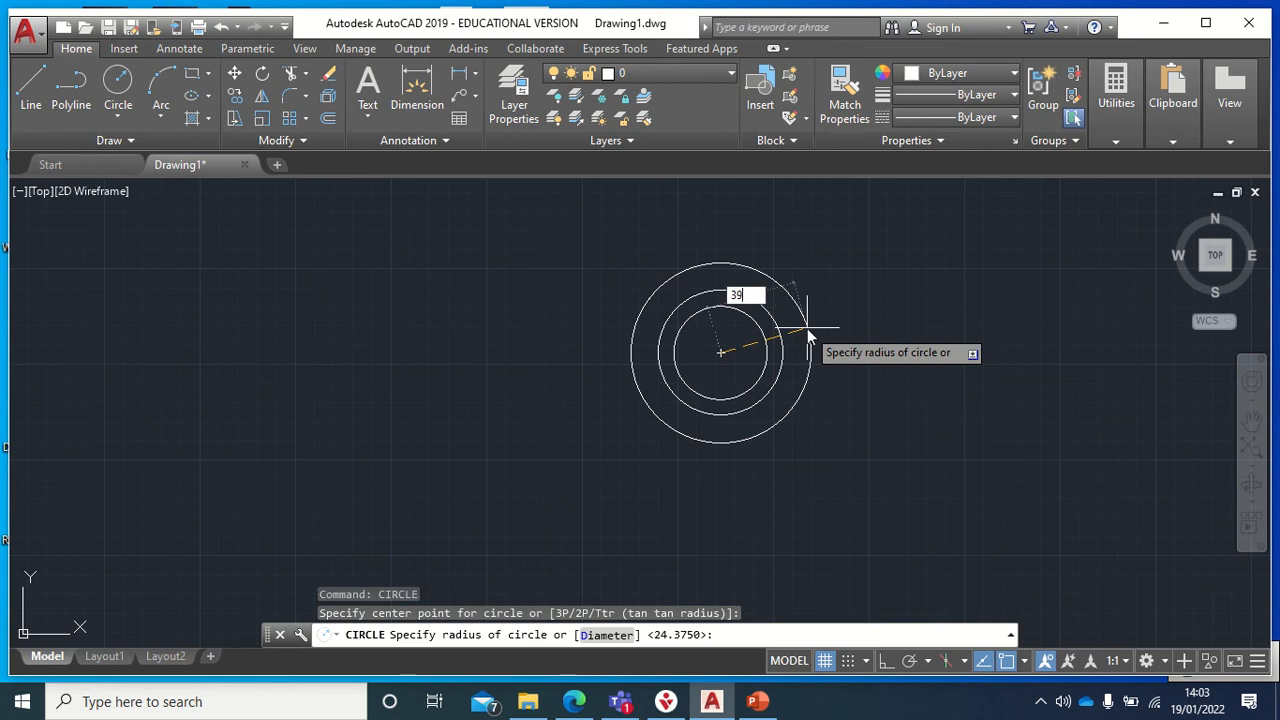
pyautogui.press('Return')
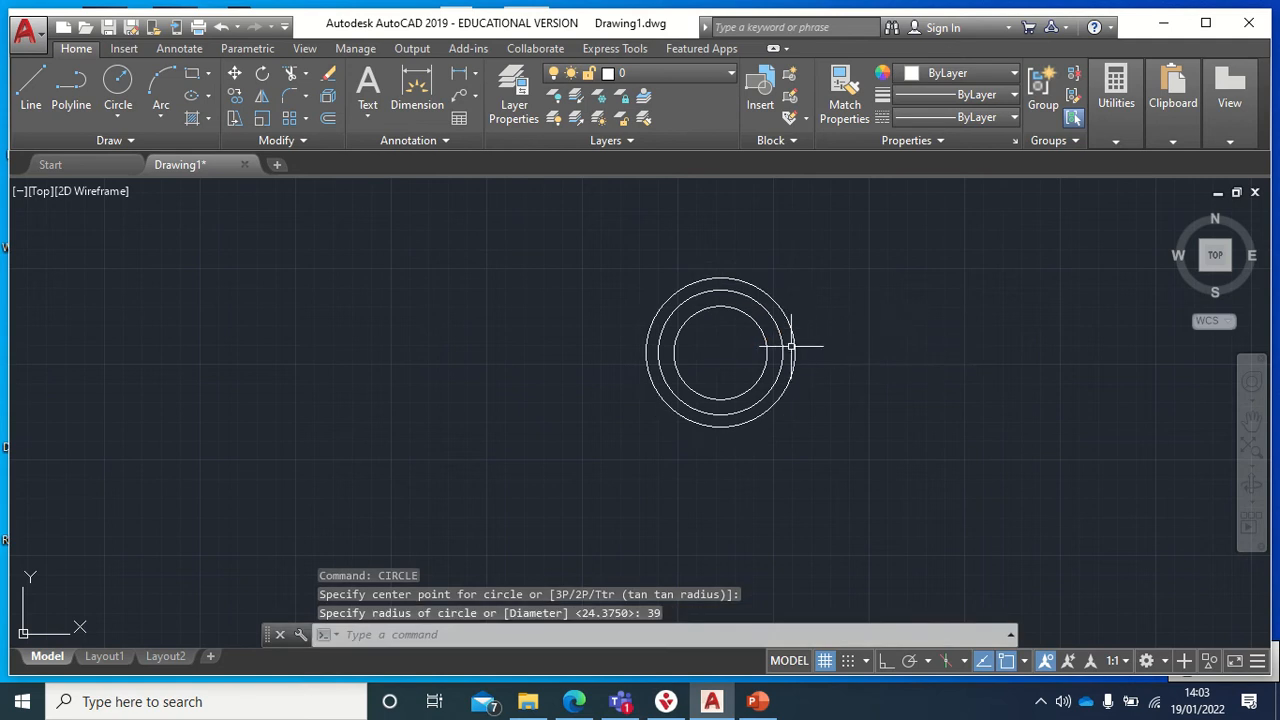
pyautogui.click(795, 350)
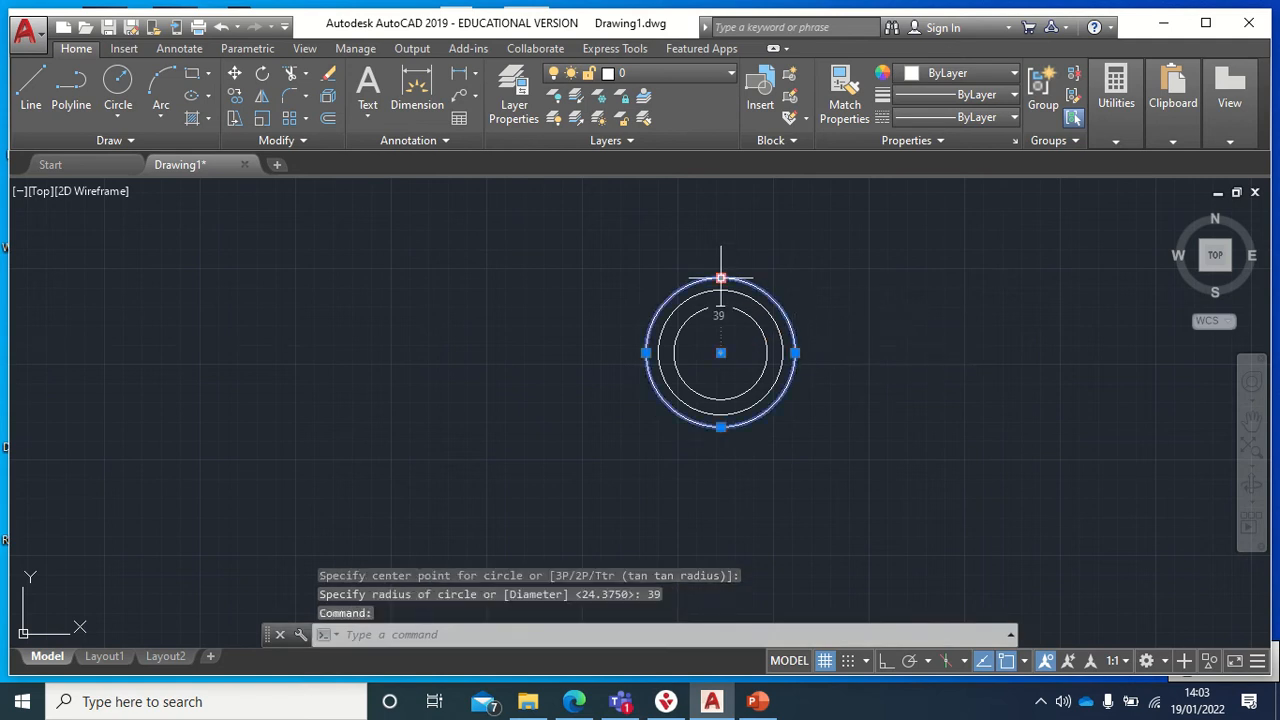
pyautogui.press('Escape')
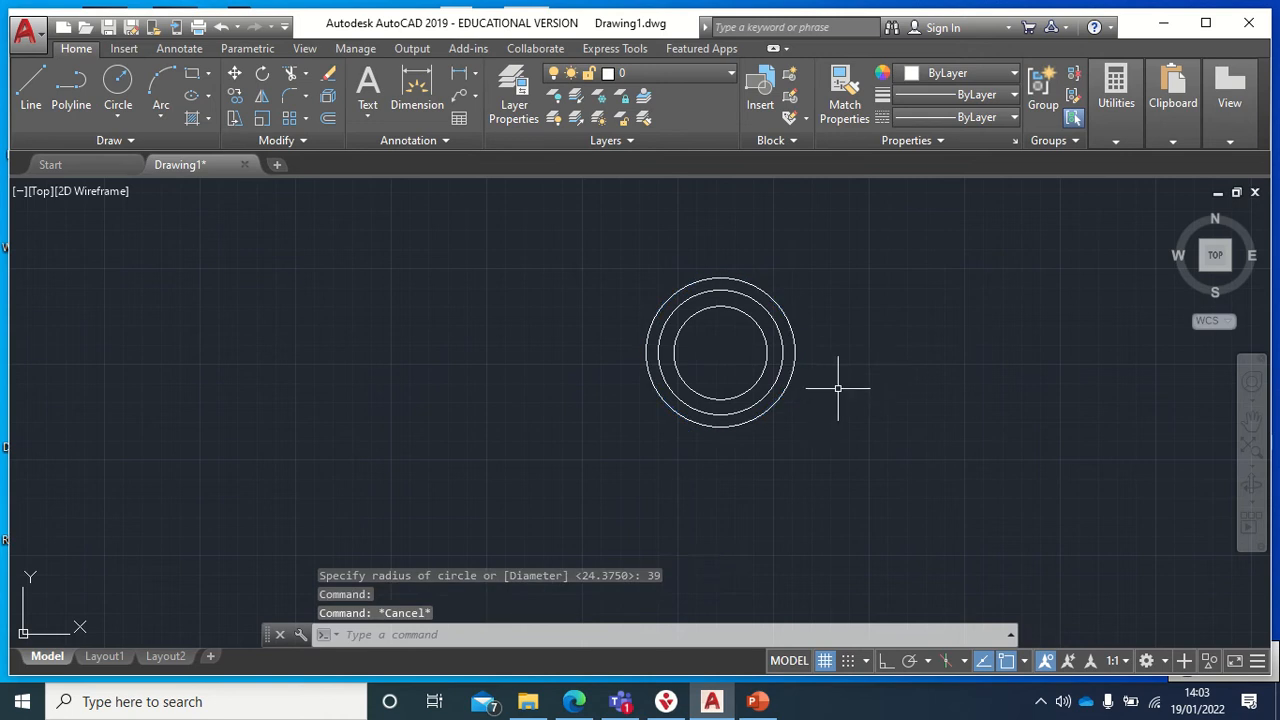
# Draw a vertical and a horizontal construction line through the circles' common centre, with Ortho mode on.
pyautogui.scroll(6, 837, 386)
pyautogui.scroll(-2, 798, 405)
pyautogui.moveTo(800, 414); pyautogui.dragTo(943, 457, button='middle')
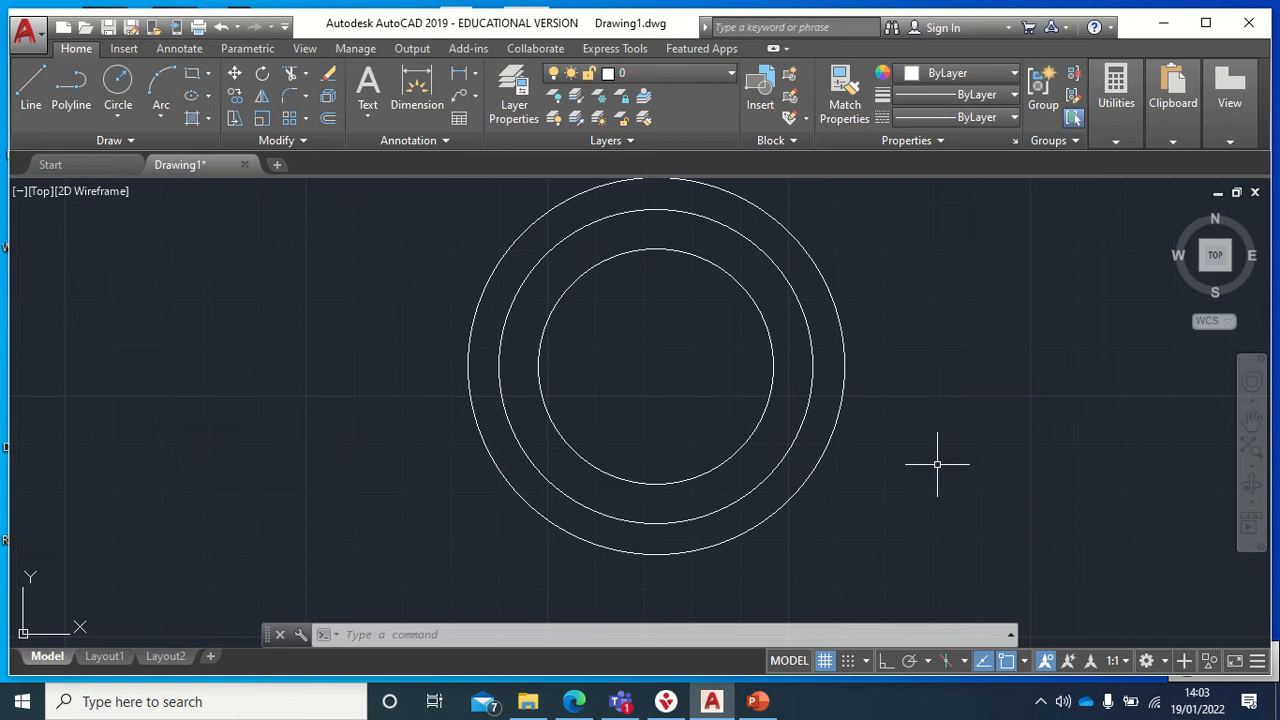
pyautogui.click(773, 371)
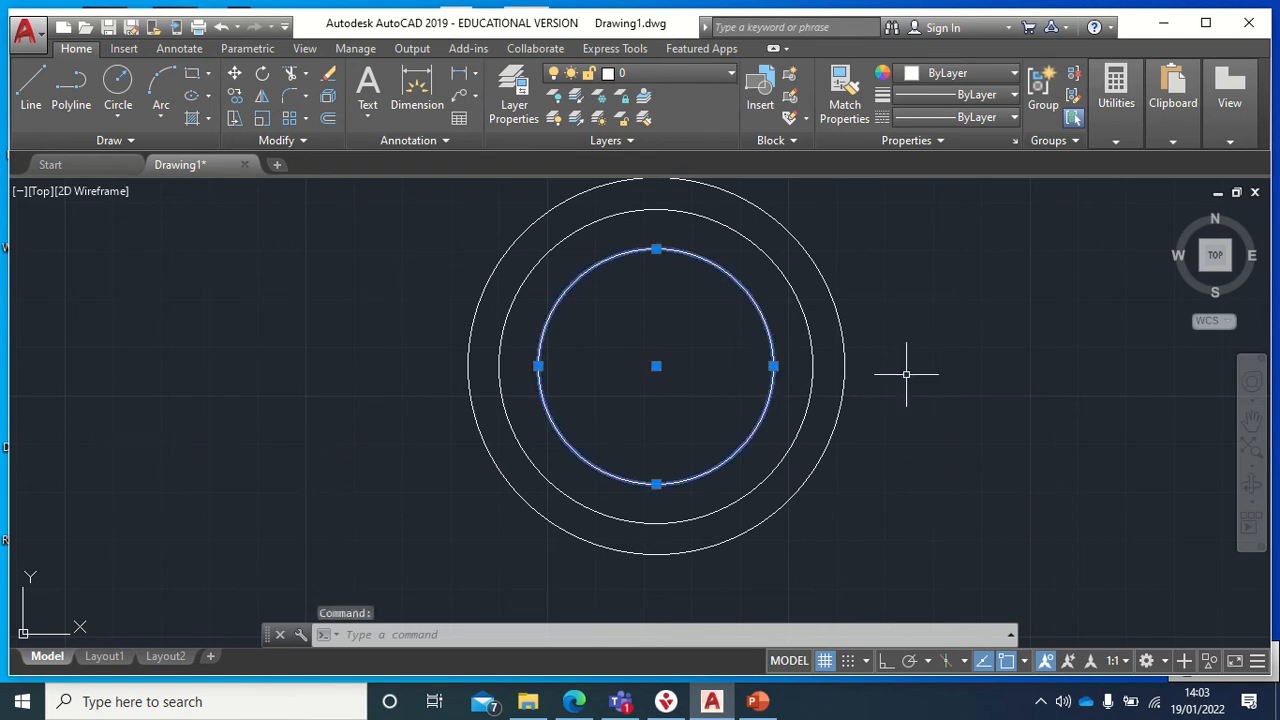
pyautogui.press('Escape')
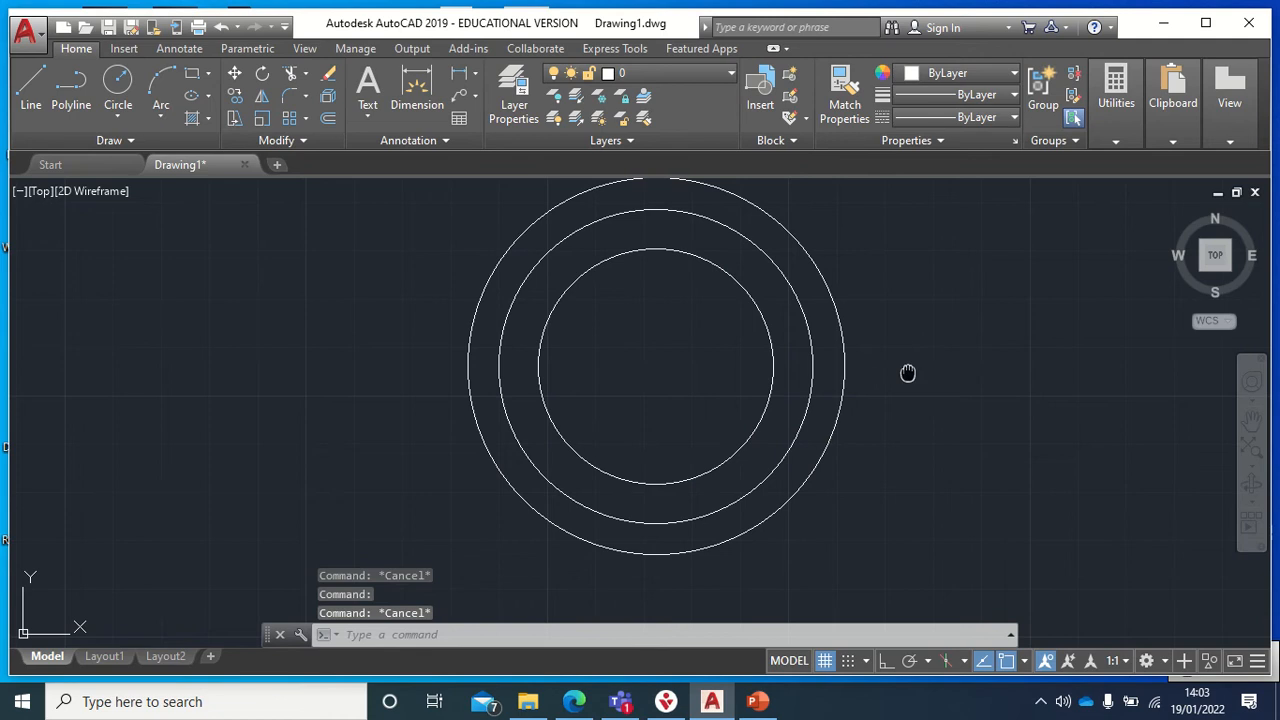
pyautogui.moveTo(907, 373); pyautogui.dragTo(922, 438, button='middle')
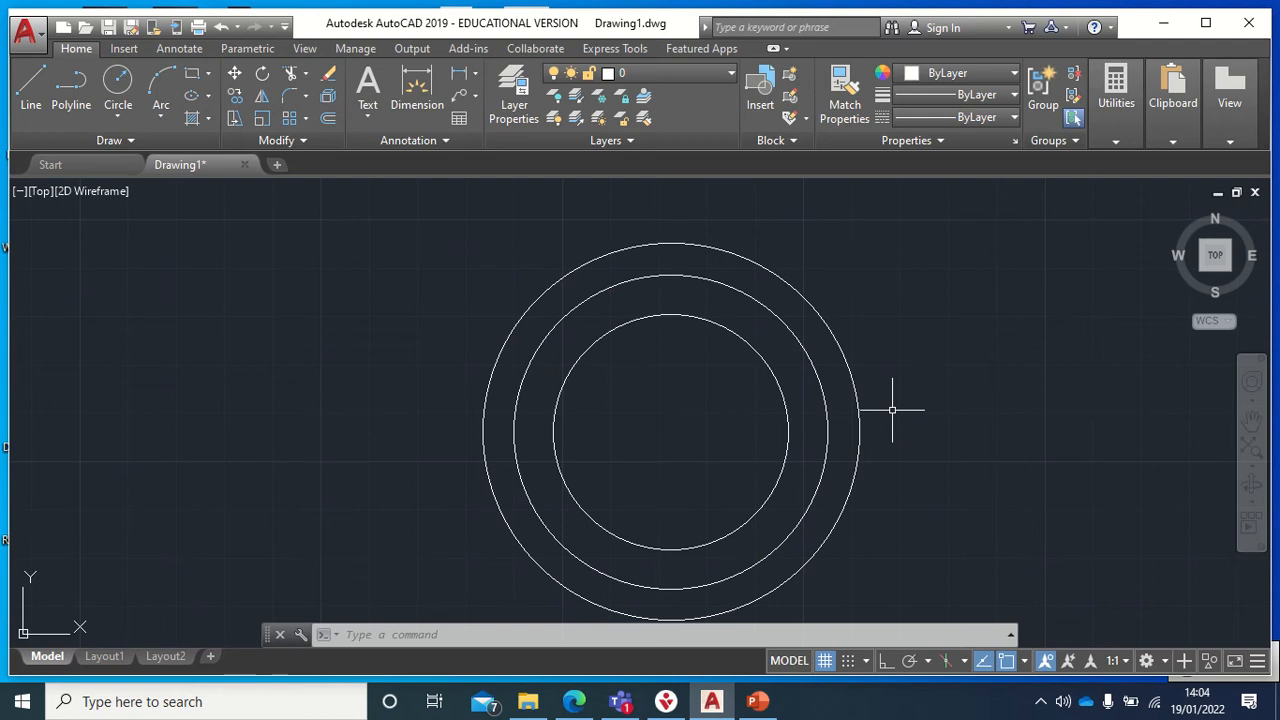
pyautogui.write('xl')
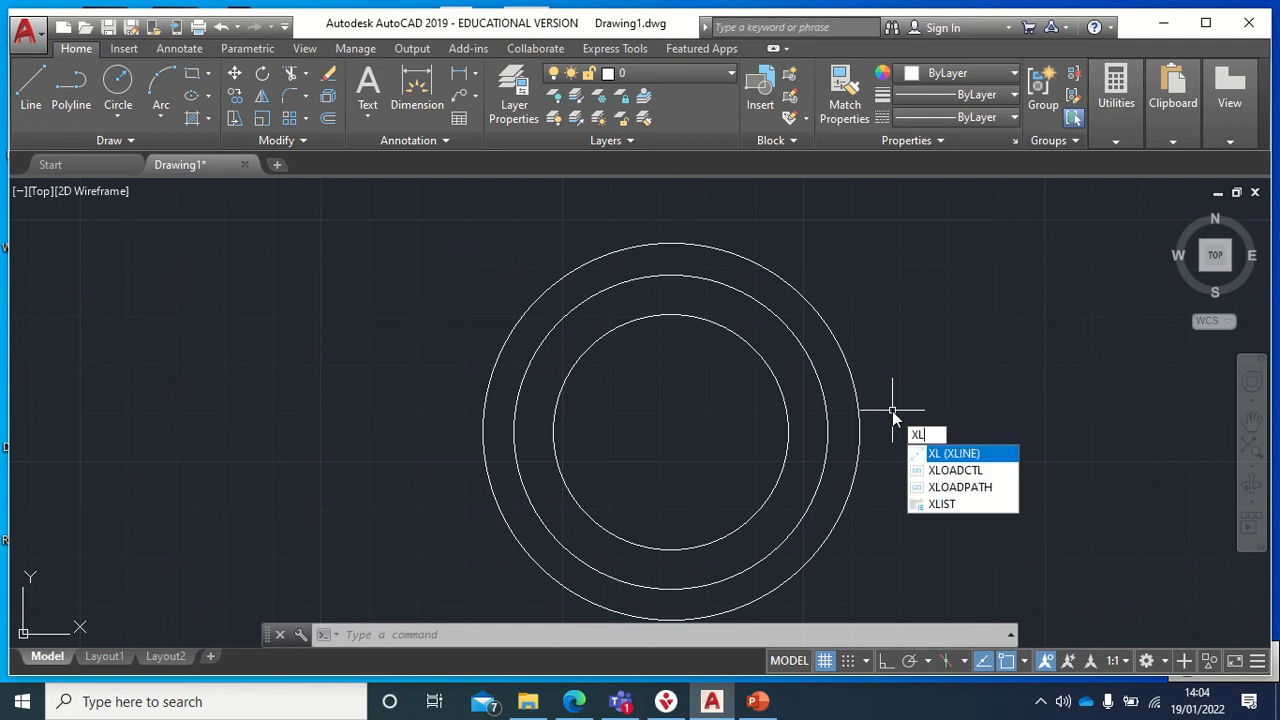
pyautogui.click(958, 454)
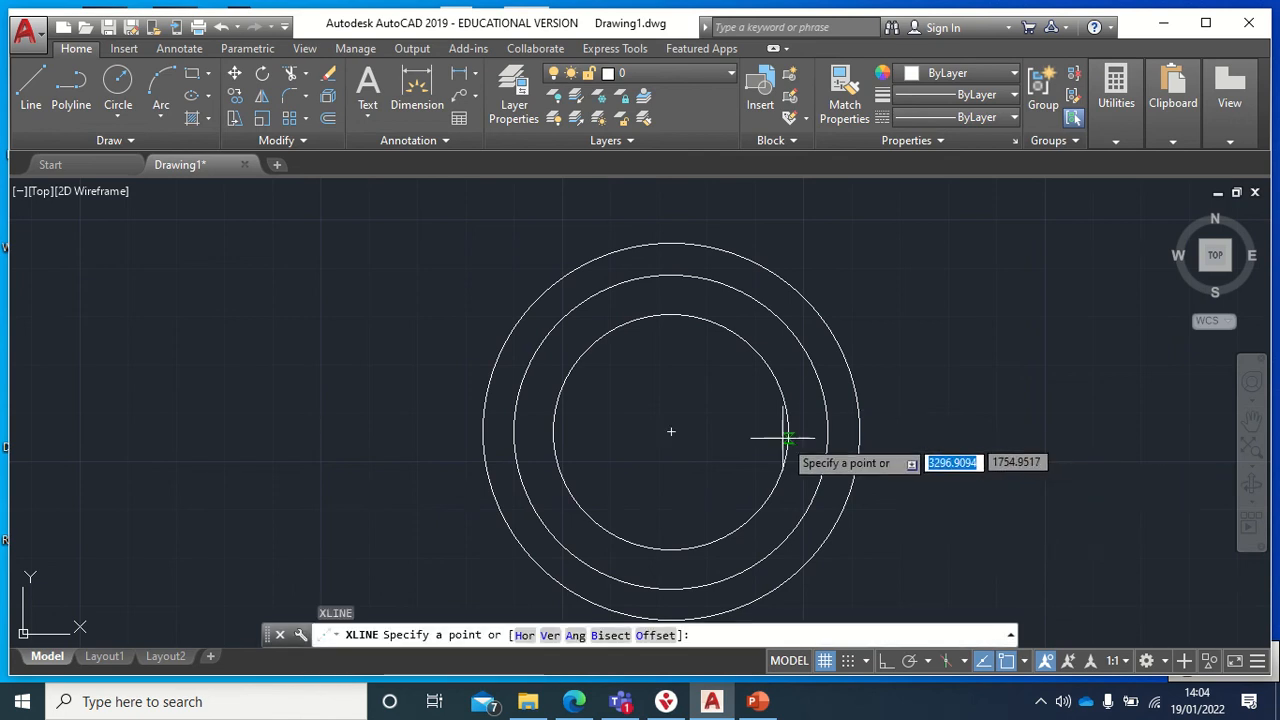
pyautogui.click(673, 432)
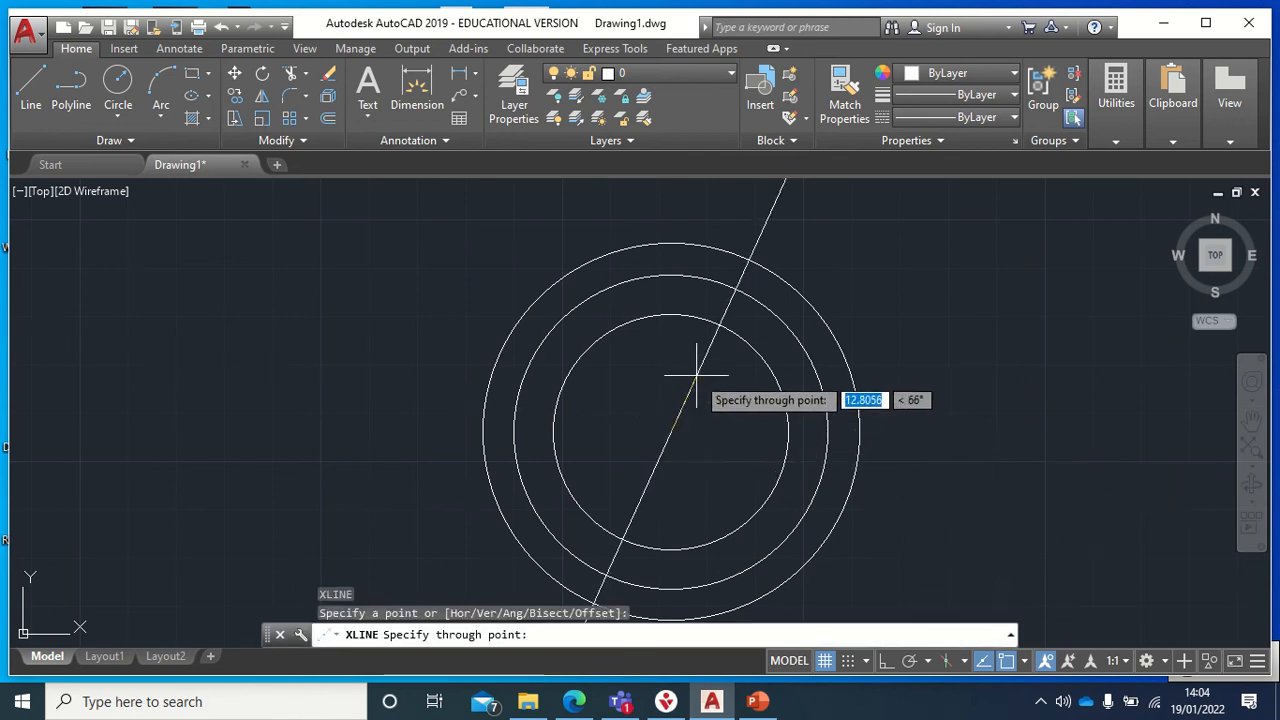
pyautogui.click(886, 660)
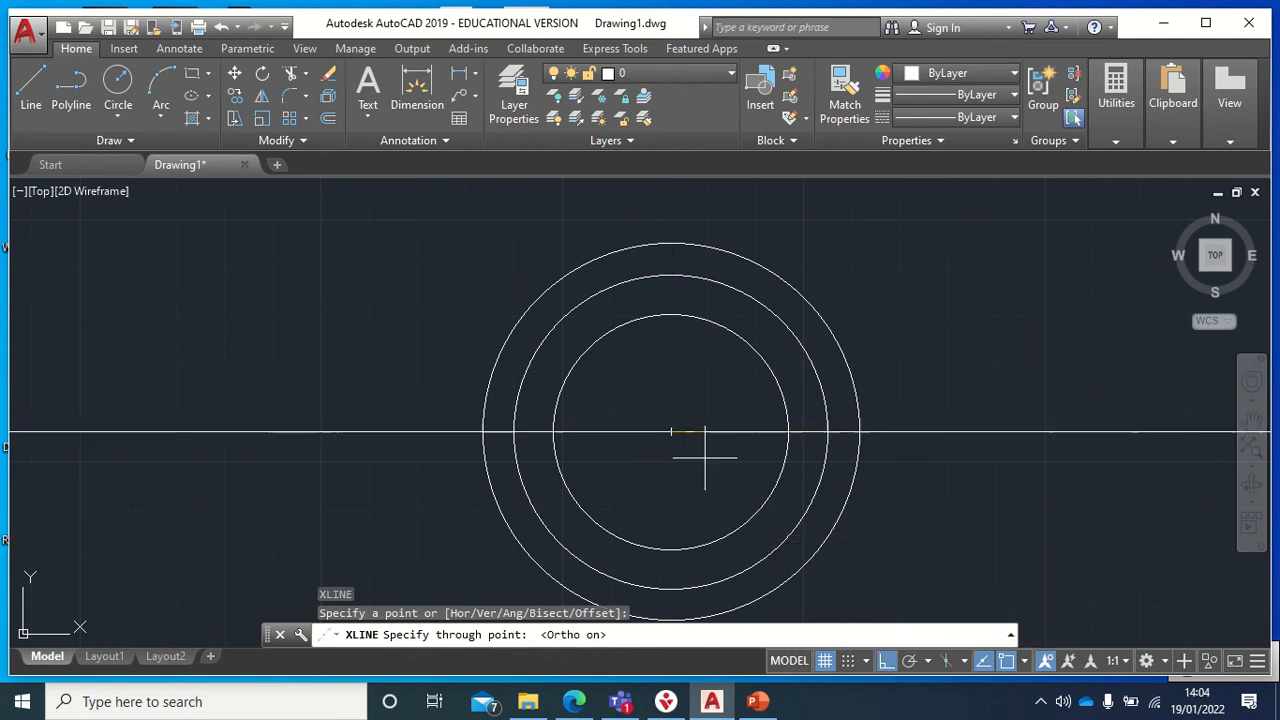
pyautogui.click(672, 492)
pyautogui.click(740, 450)
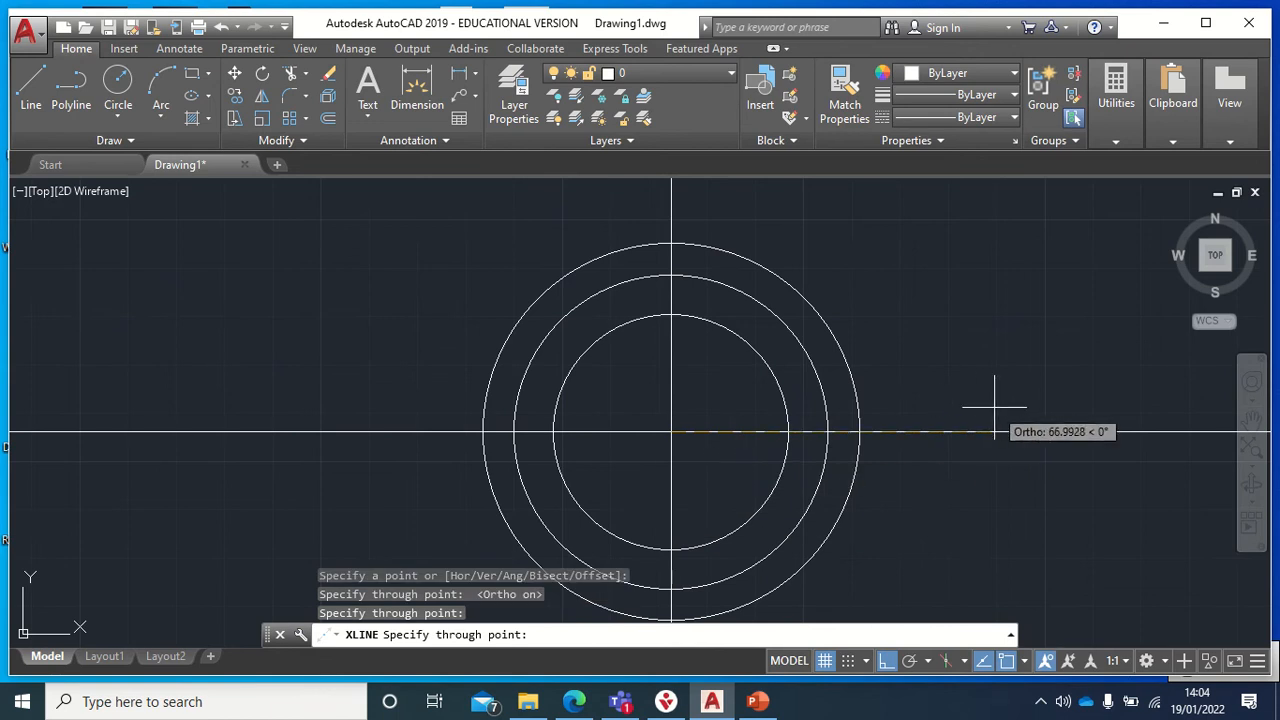
pyautogui.press('Escape')
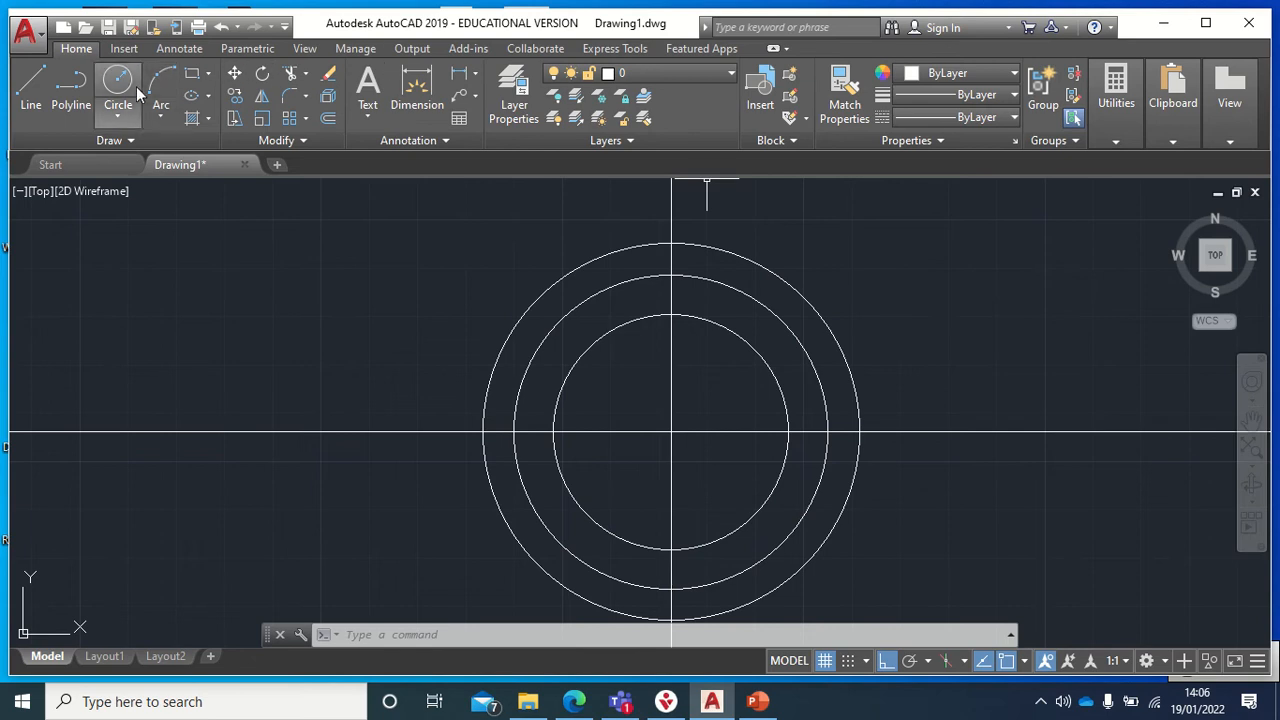
# Draw a horizontal line segment 8.822 long in the empty area above and to the right of the circles.
pyautogui.click(31, 85)
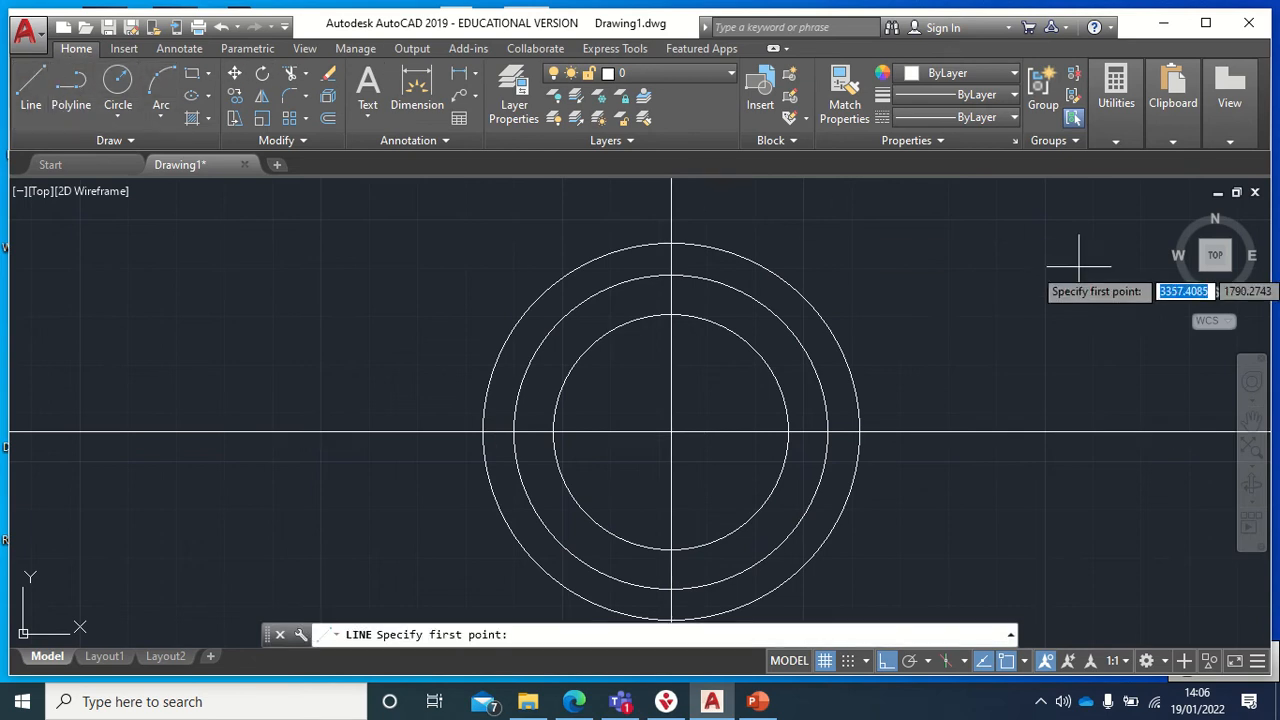
pyautogui.click(866, 262)
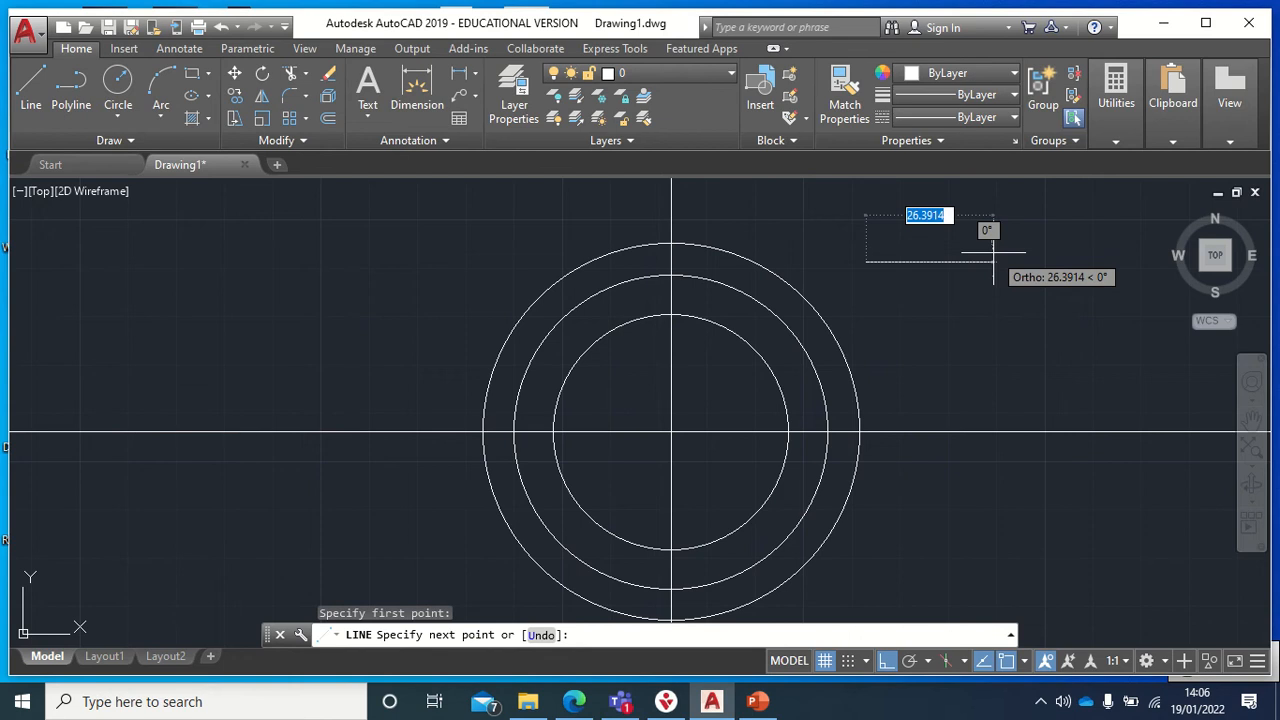
pyautogui.press('BackSpace')
pyautogui.write('8.')
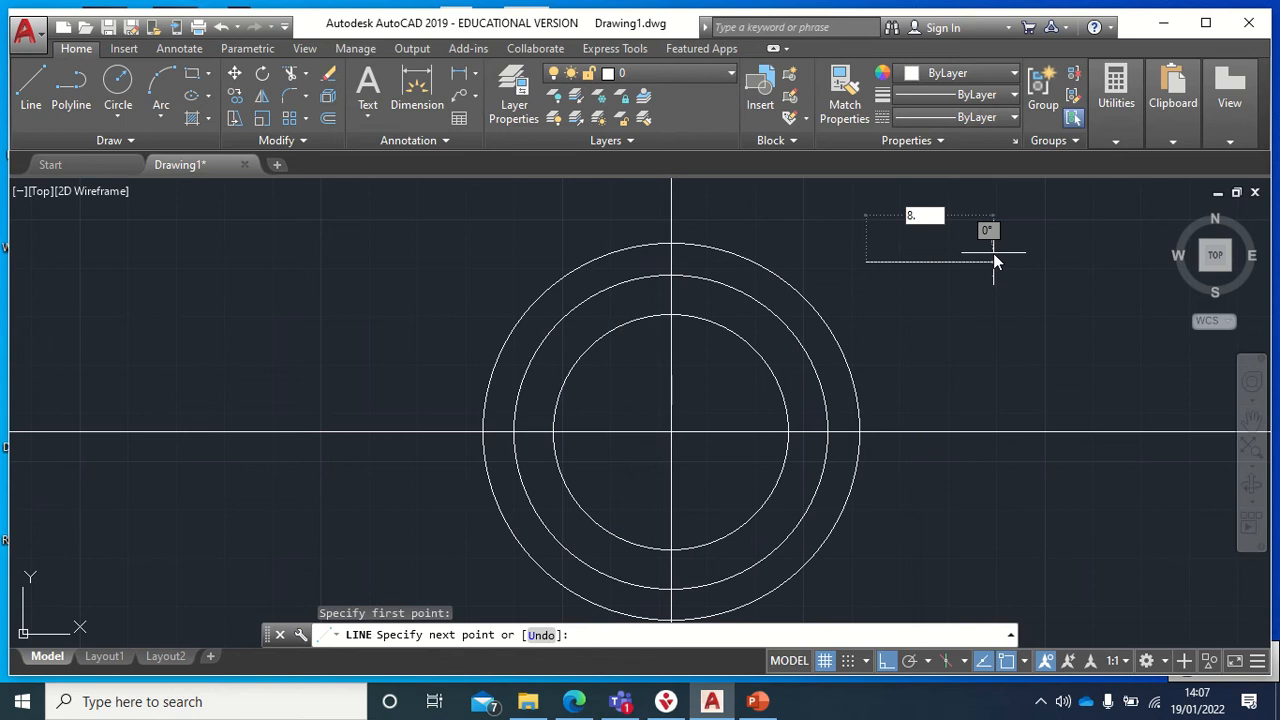
pyautogui.write('822')
pyautogui.press('Return')
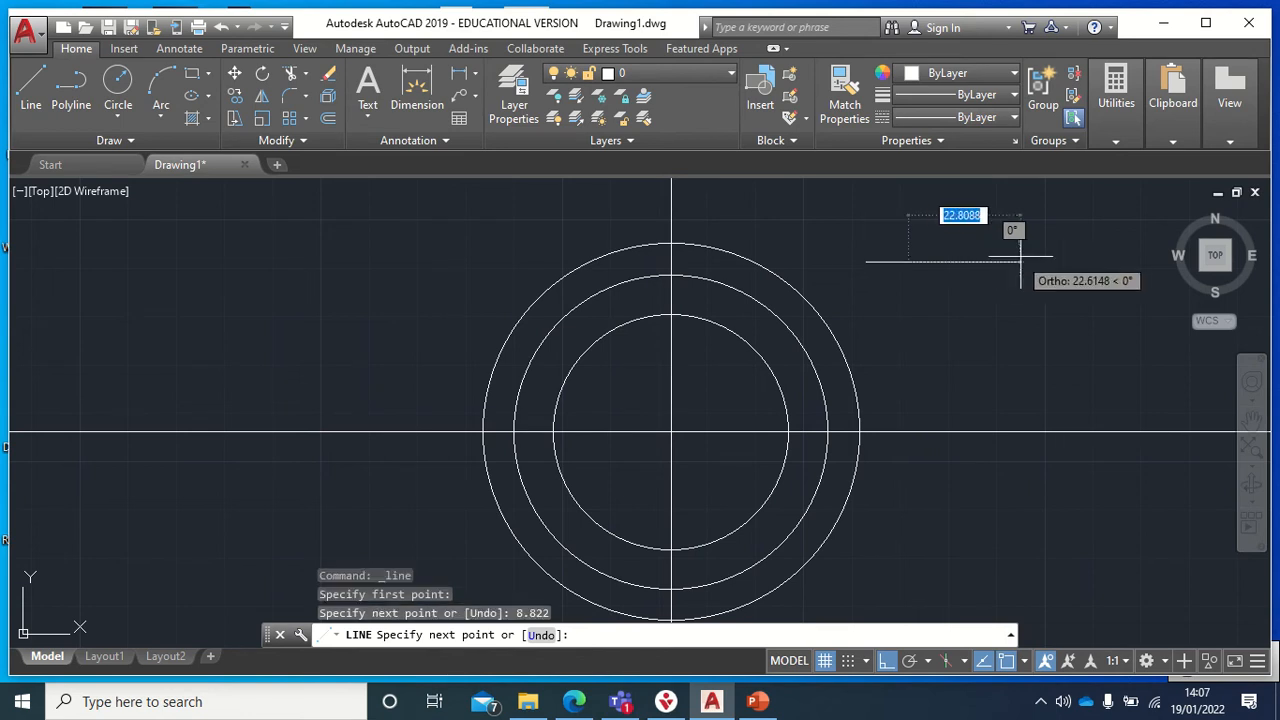
# Finish the line command and delete the 8.822 long horizontal line beside the circles.
pyautogui.press('Escape')
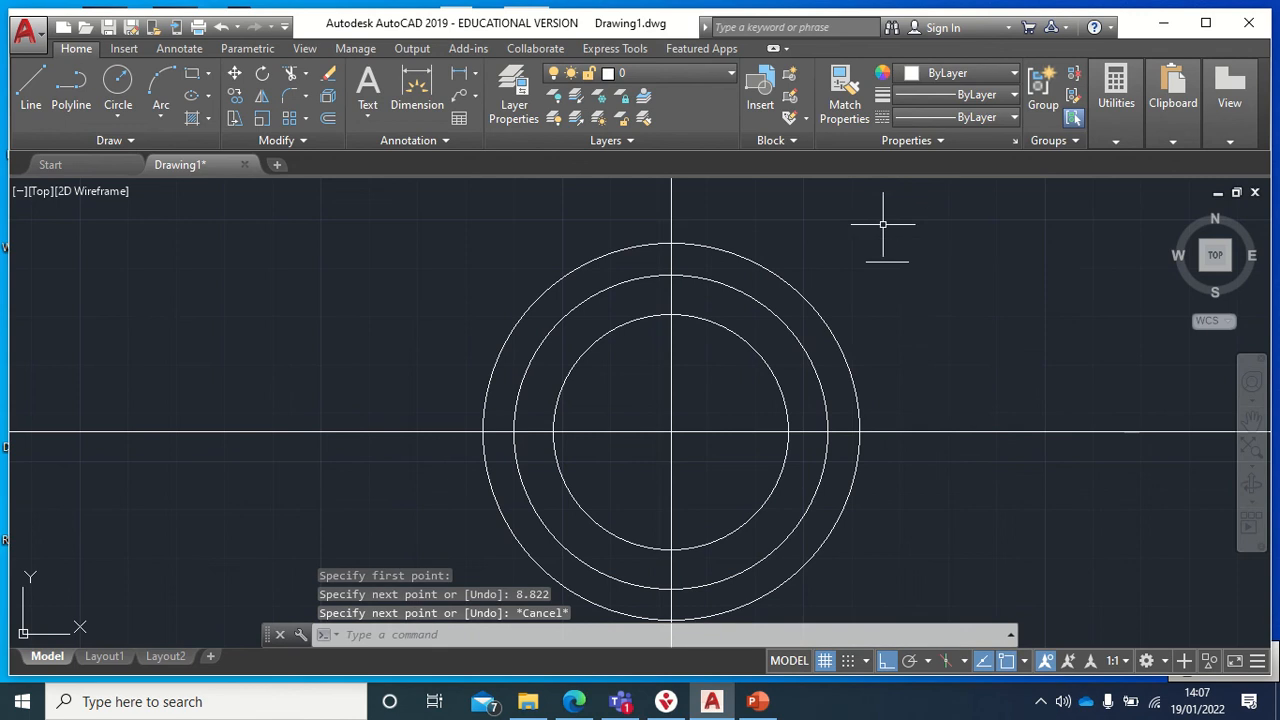
pyautogui.click(886, 262)
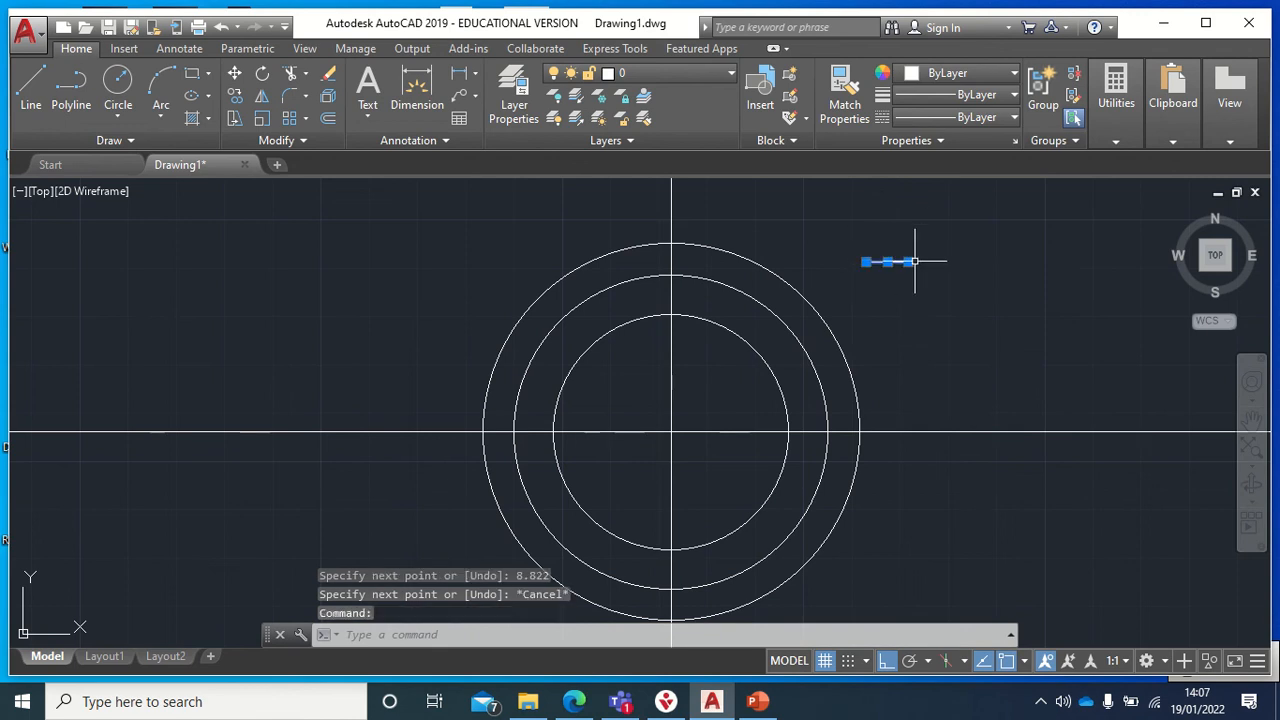
pyautogui.moveTo(908, 262)
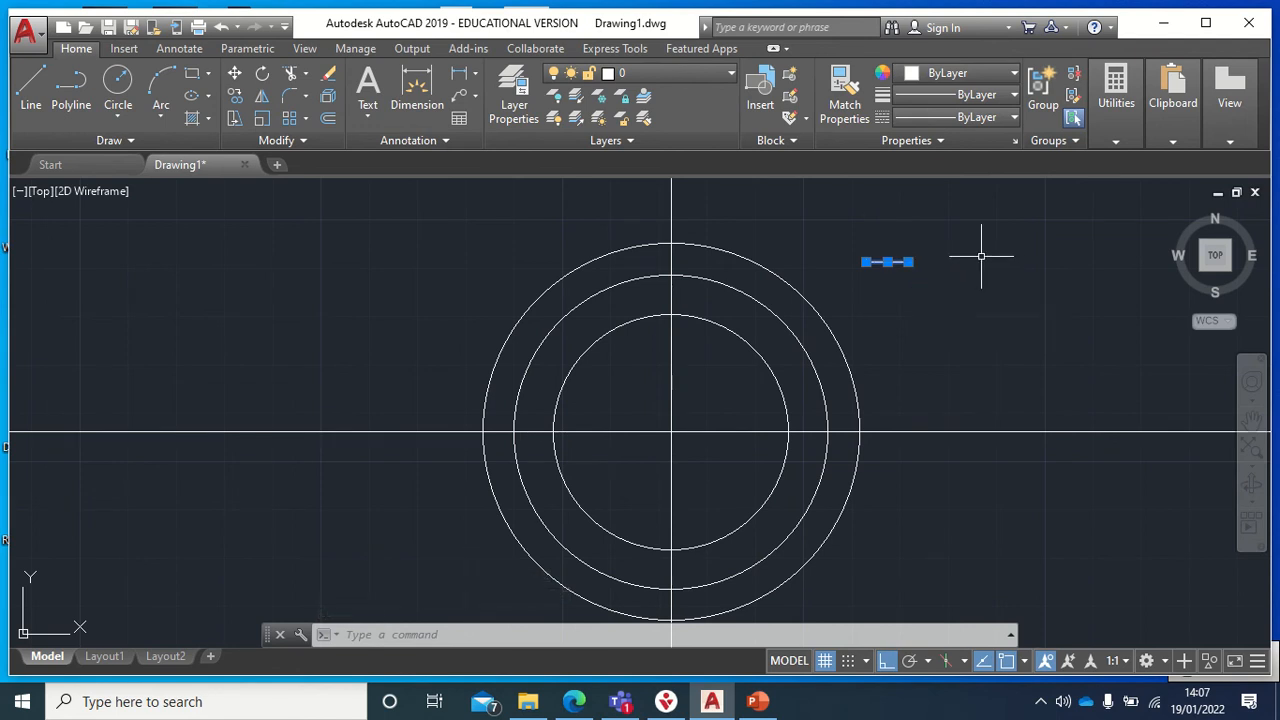
pyautogui.press('Escape')
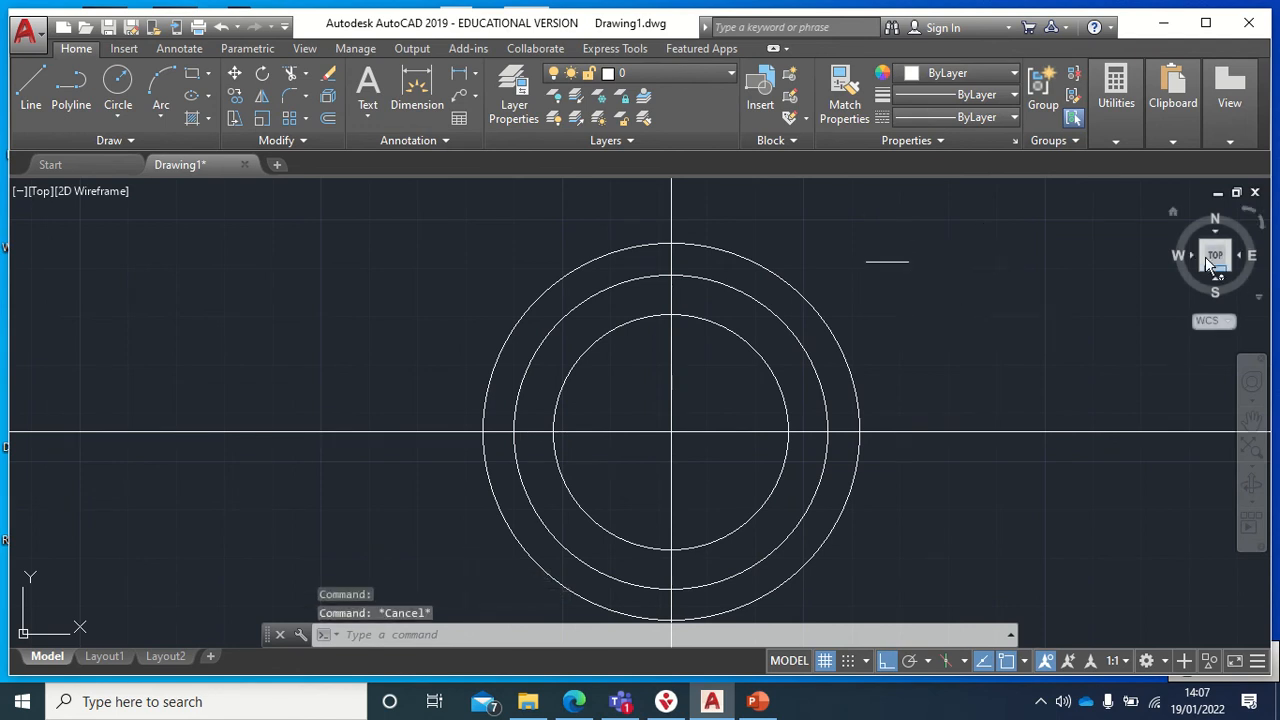
pyautogui.click(880, 262)
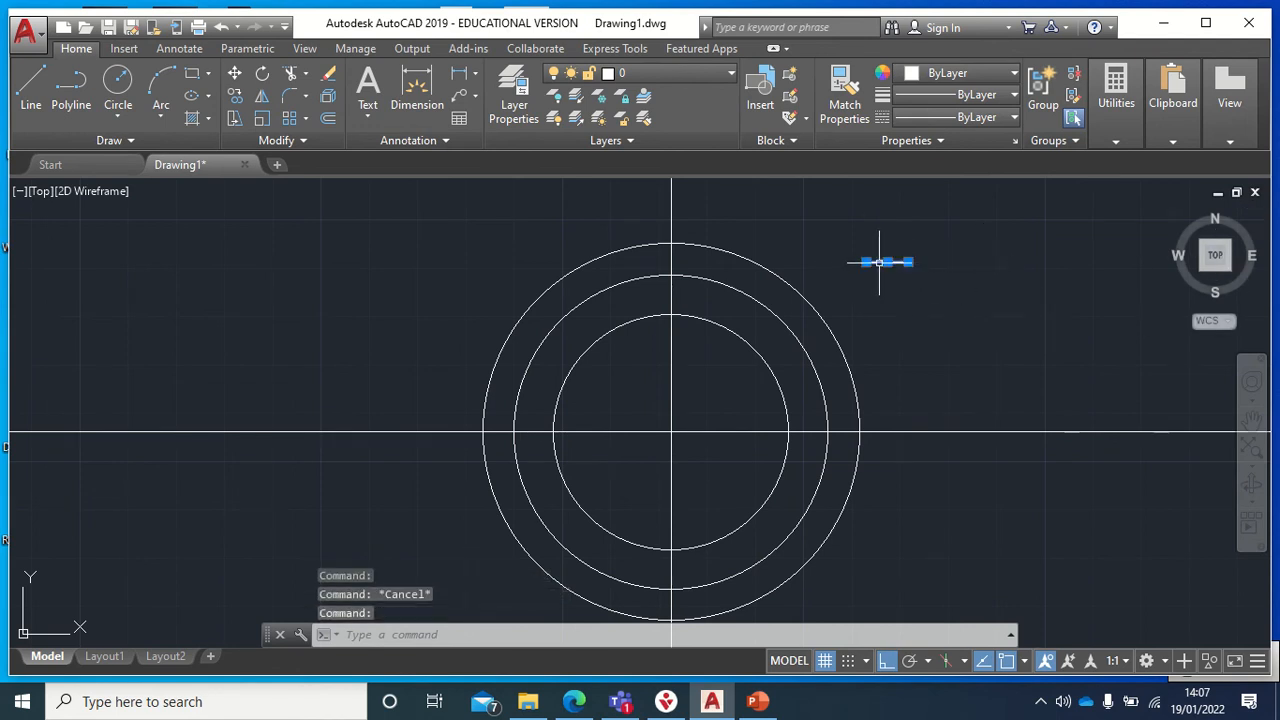
pyautogui.press('Delete')
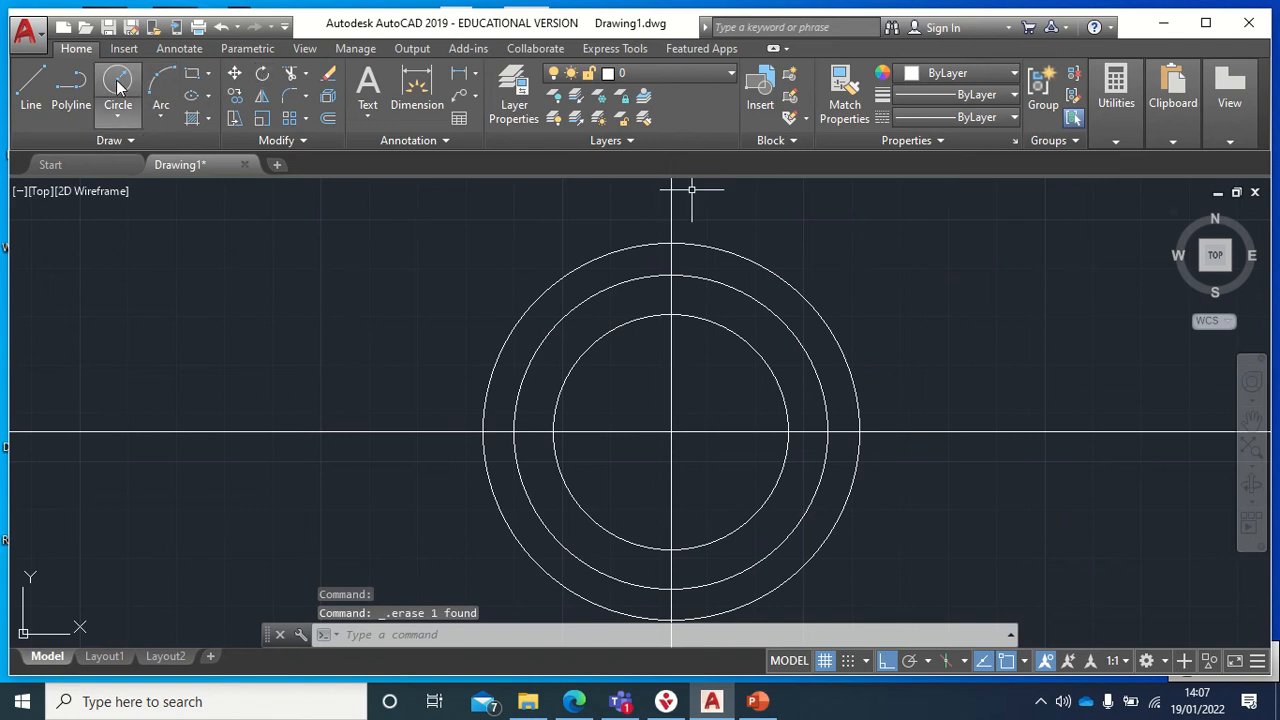
# Draw a horizontal line segment 3.822 long in the empty area above and to the right of the circles.
pyautogui.click(31, 85)
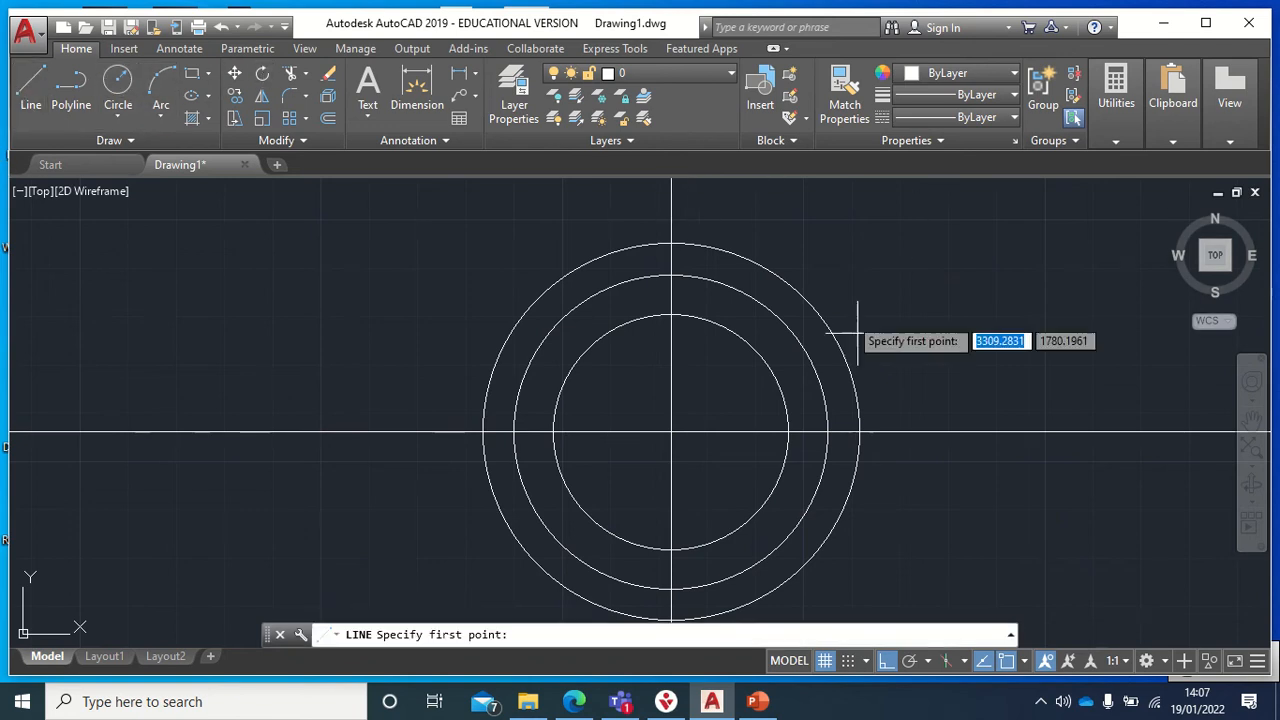
pyautogui.click(811, 242)
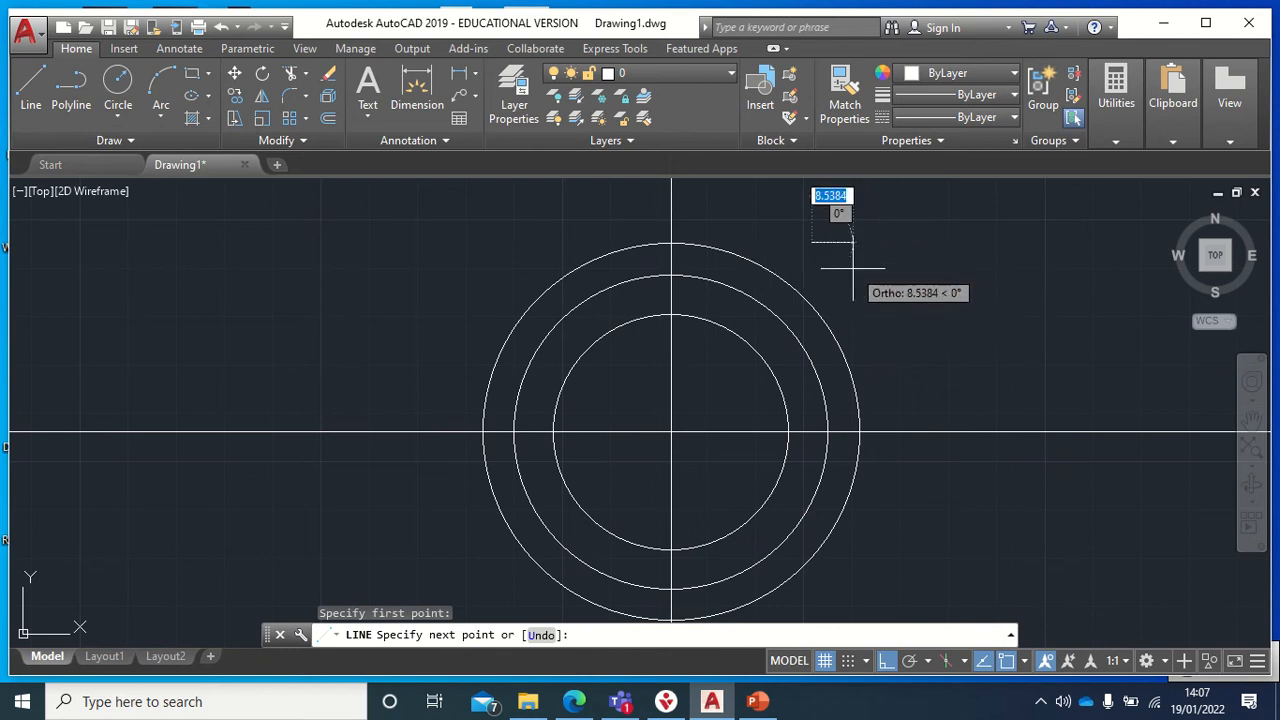
pyautogui.write('3')
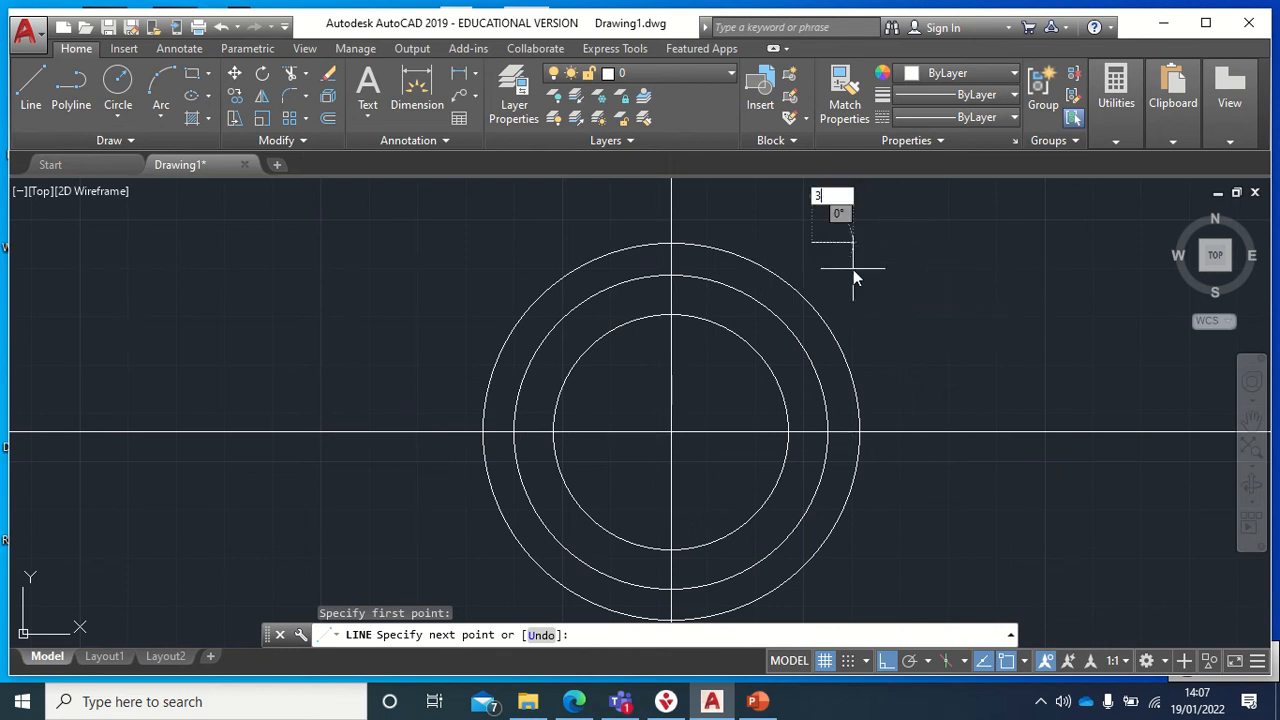
pyautogui.write('.822')
pyautogui.press('Return')
pyautogui.press('Escape')
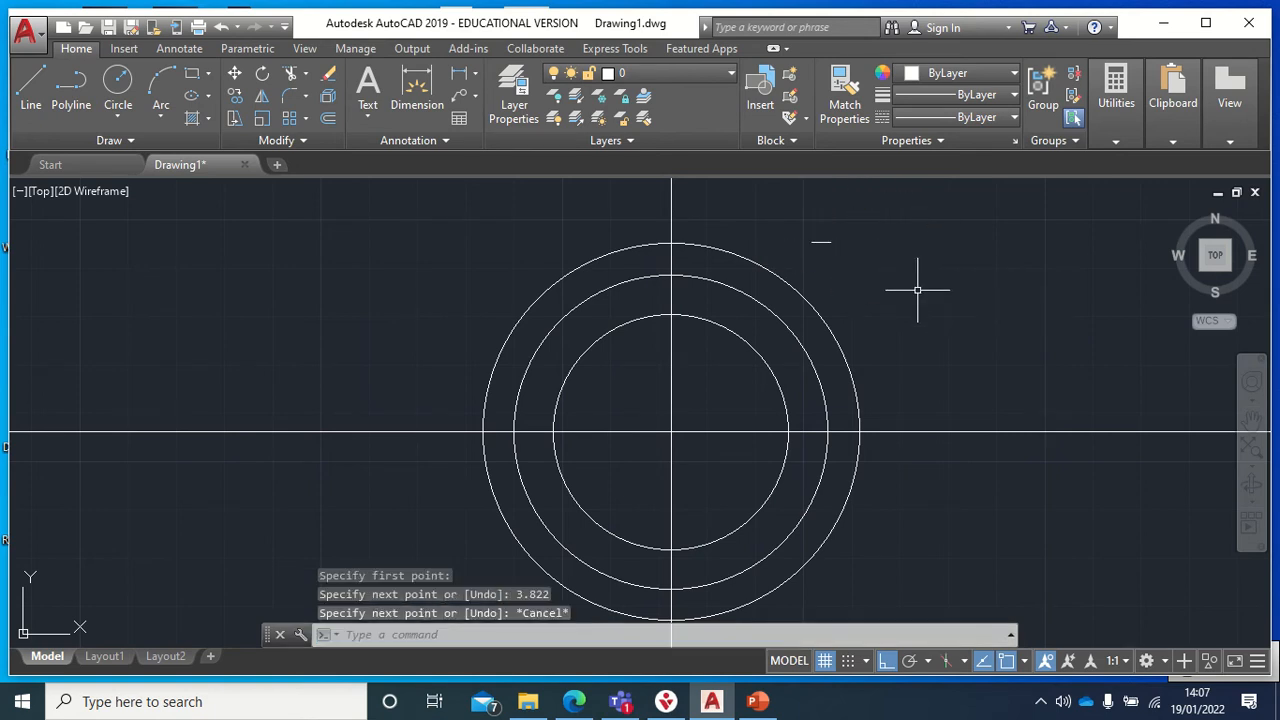
# Move the 3.822 line by its midpoint to where the vertical construction line crosses the top of the outer circle.
pyautogui.scroll(3, 857, 269)
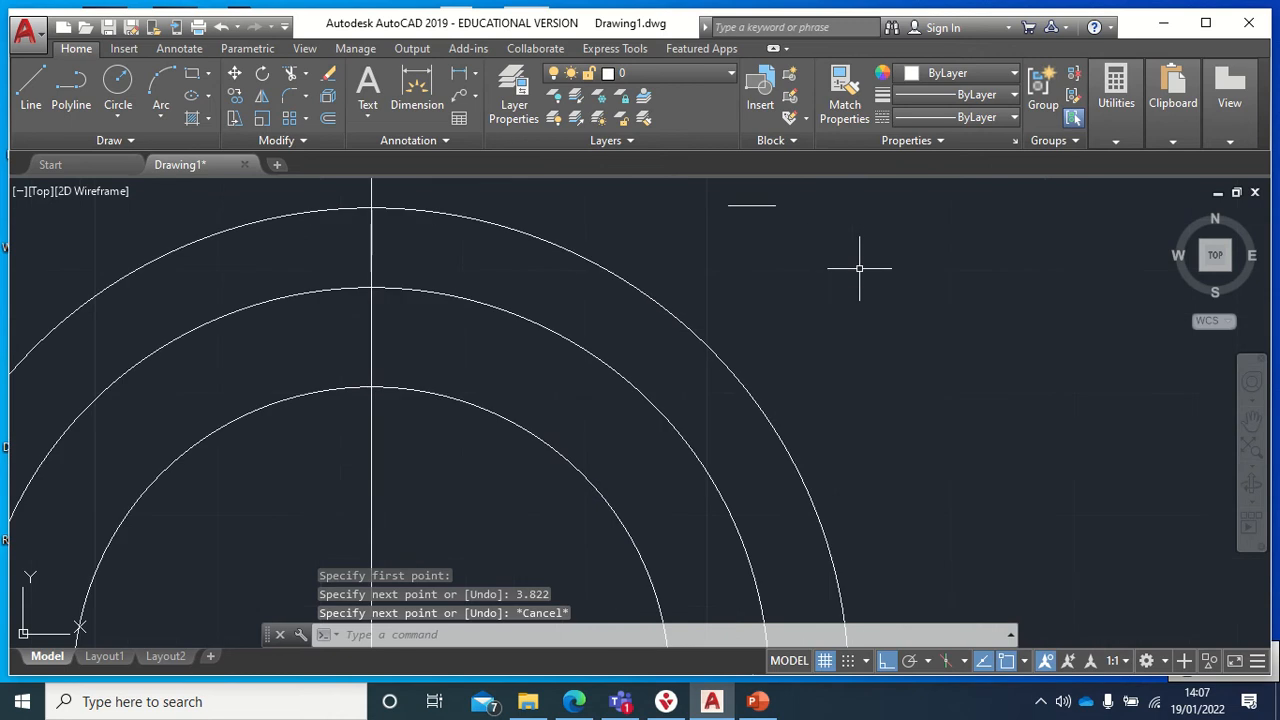
pyautogui.moveTo(857, 269)
pyautogui.mouseDown(button='middle')
pyautogui.moveTo(886, 291)
pyautogui.moveTo(1072, 341)
pyautogui.mouseUp(button='middle')
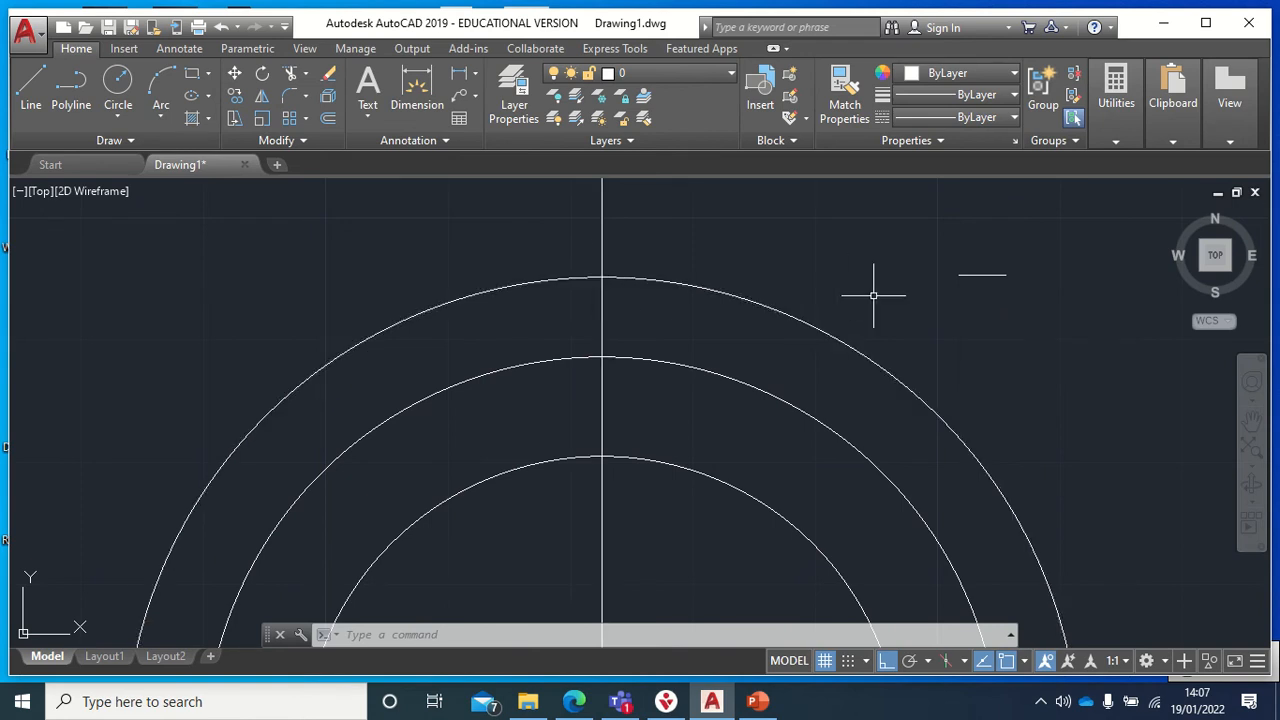
pyautogui.write('m0ve')
pyautogui.press('BackSpace')
pyautogui.press('BackSpace')
pyautogui.press('BackSpace')
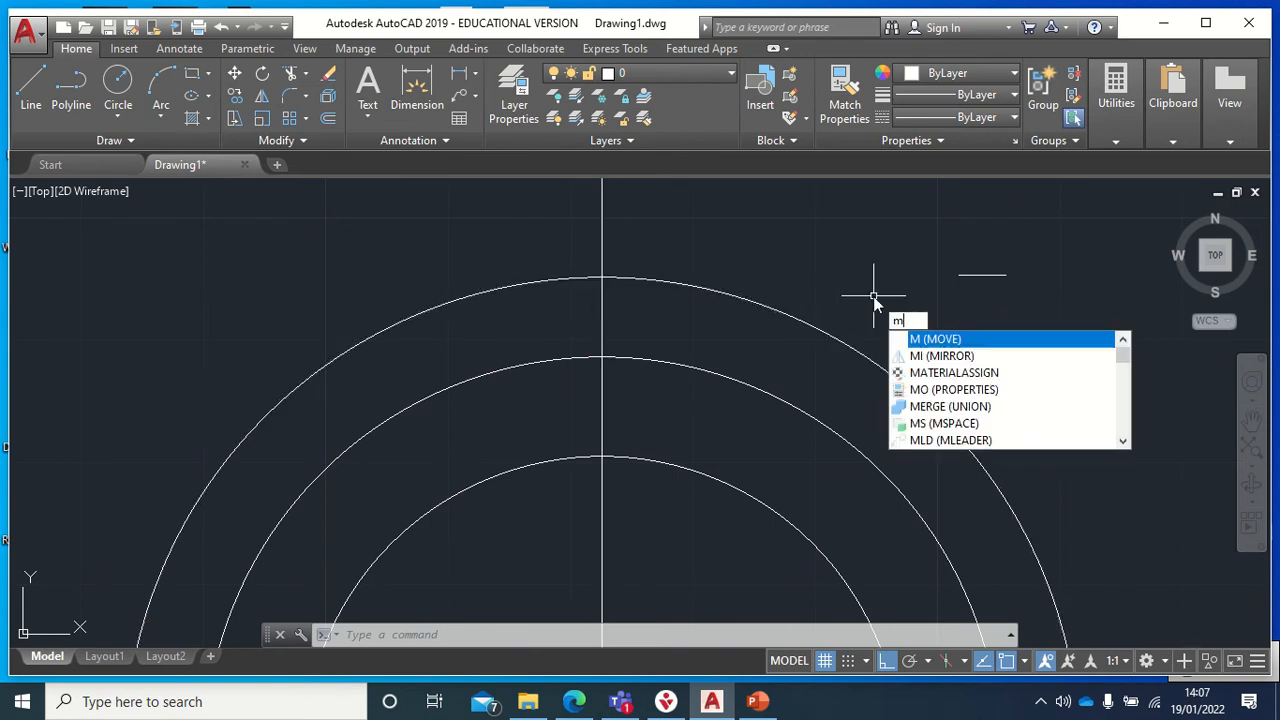
pyautogui.write('ove')
pyautogui.press('Return')
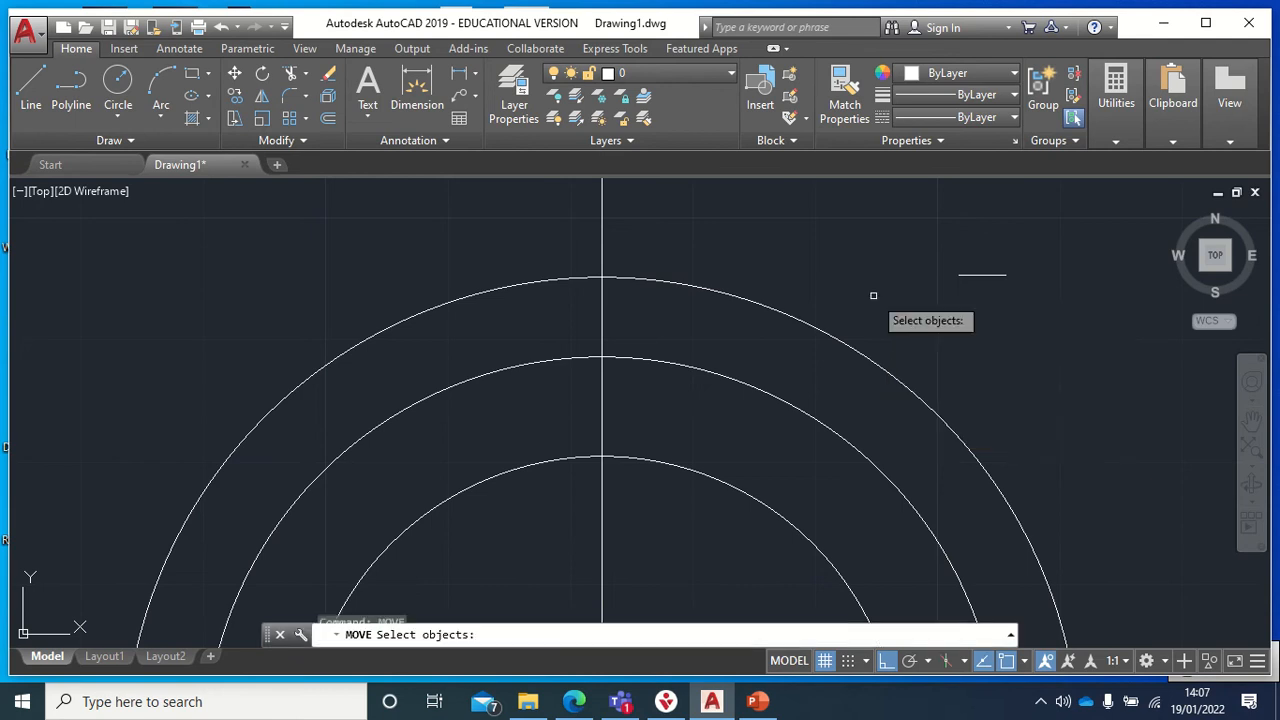
pyautogui.click(978, 270)
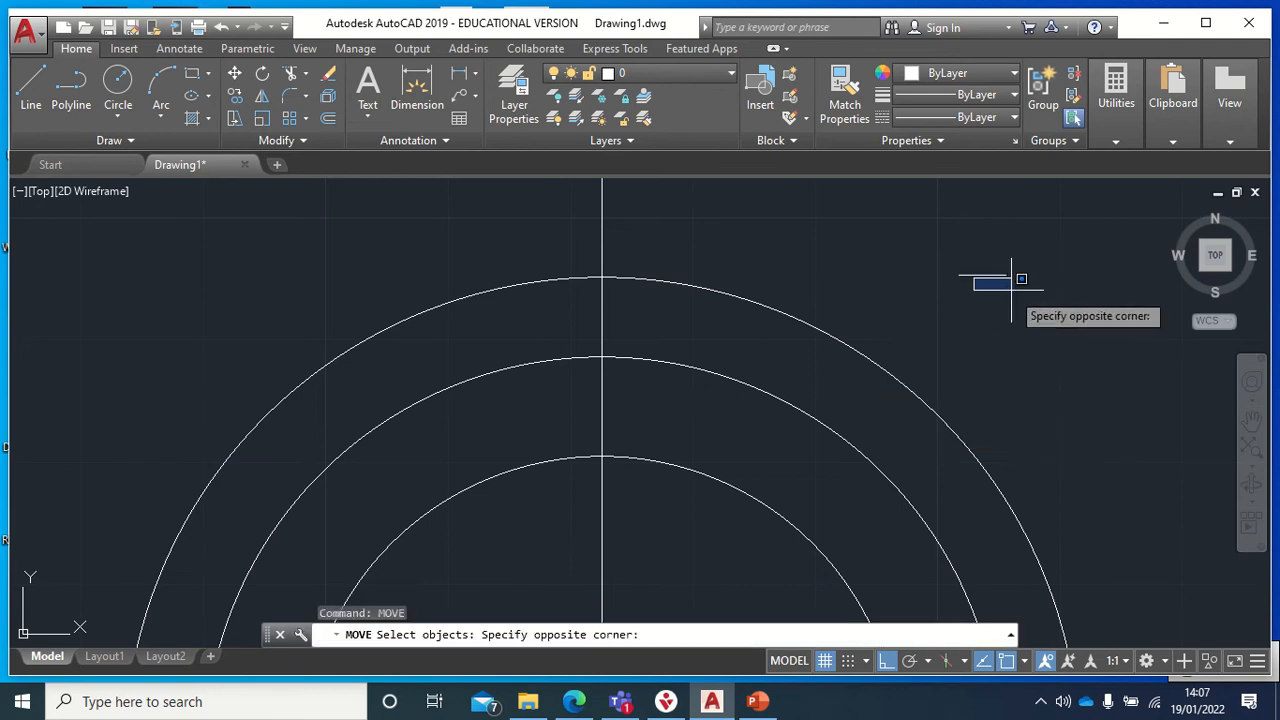
pyautogui.click(997, 282)
pyautogui.click(995, 279)
pyautogui.click(991, 272)
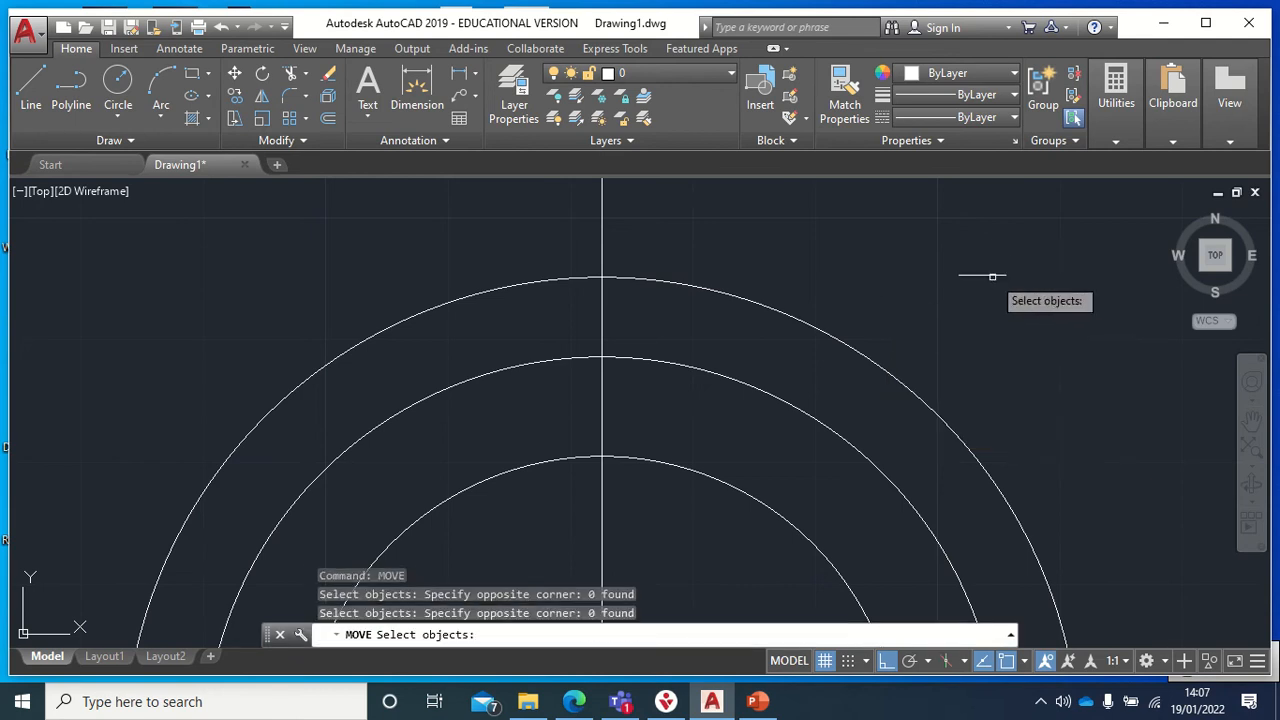
pyautogui.click(991, 275)
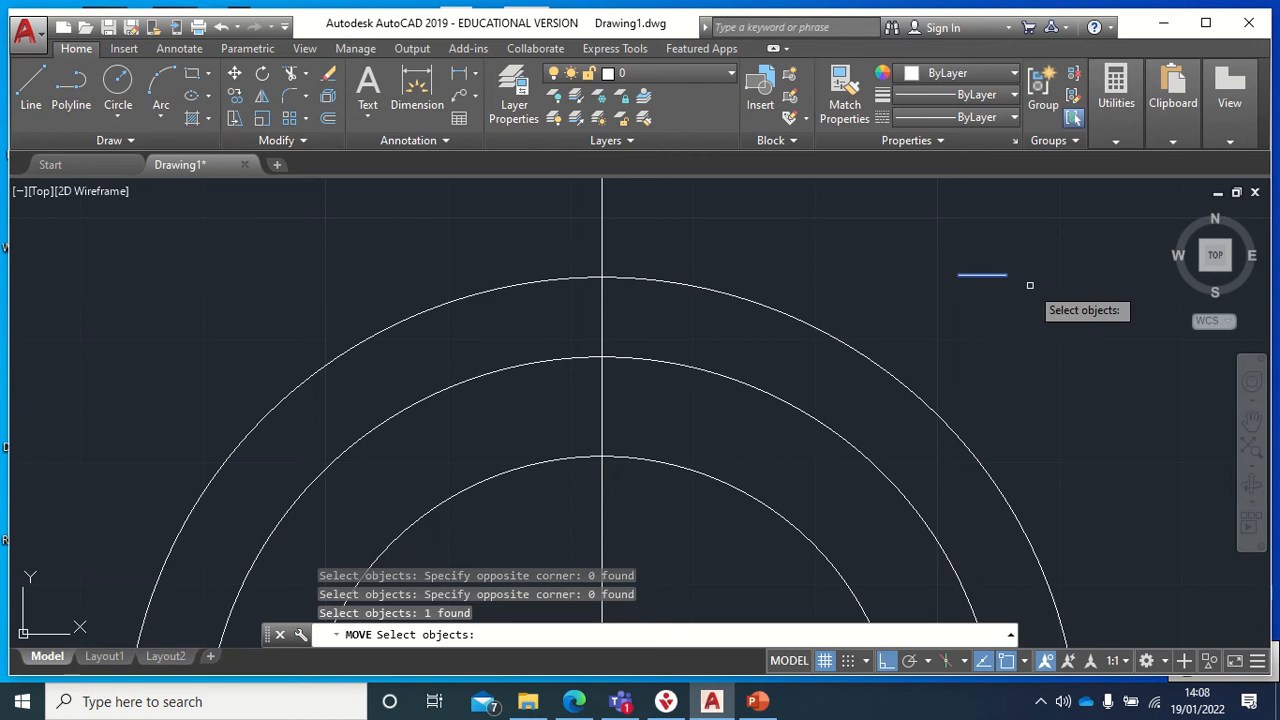
pyautogui.press('Return')
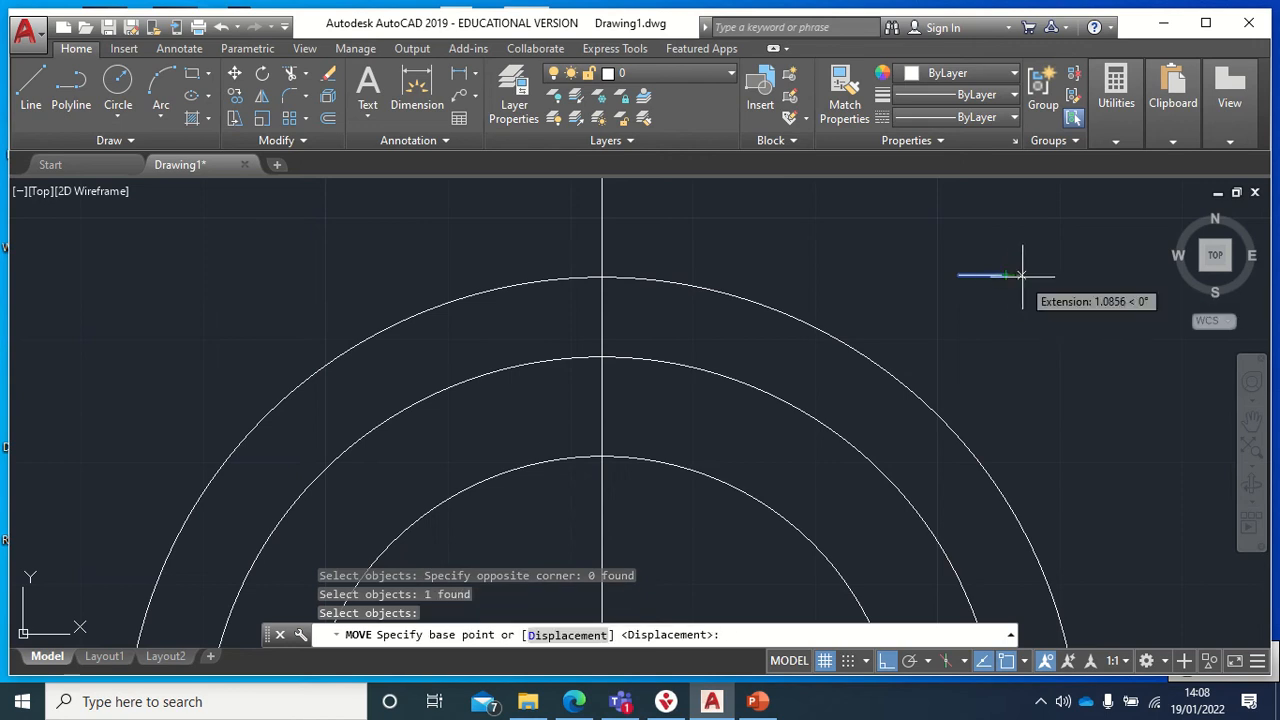
pyautogui.keyDown('shift'); pyautogui.rightClick(1030, 272); pyautogui.keyUp('shift')
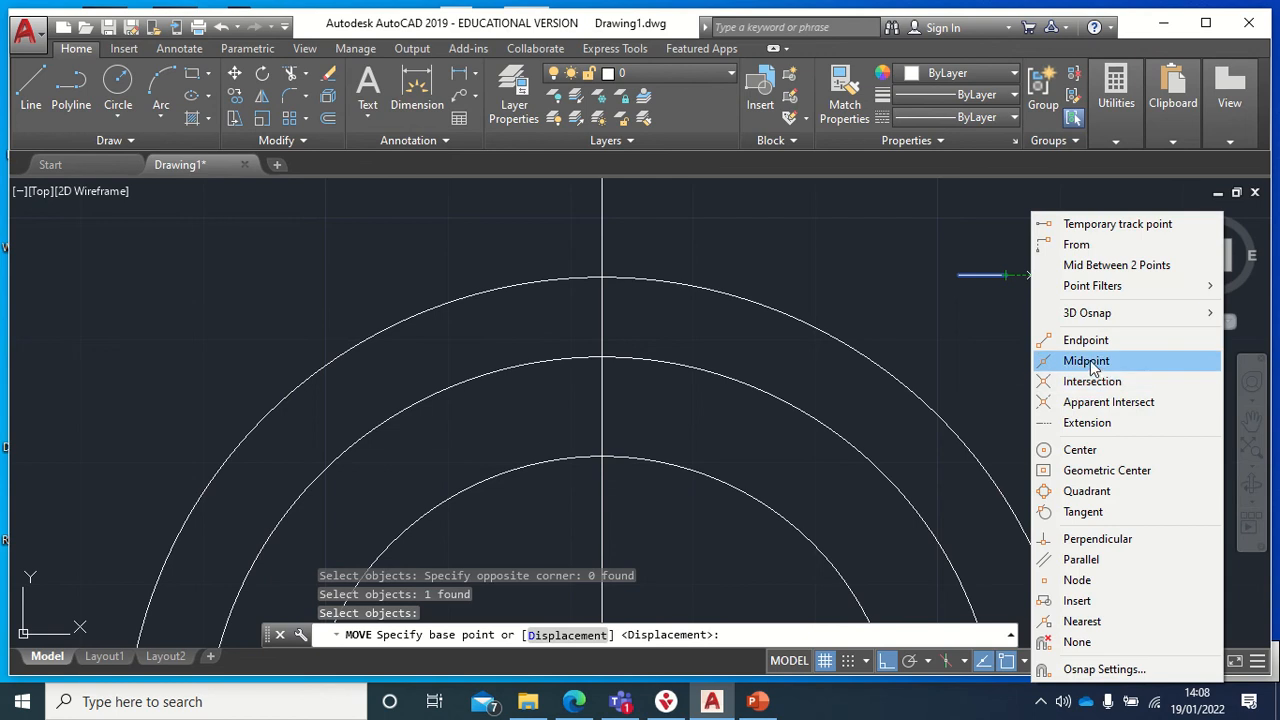
pyautogui.click(1088, 362)
pyautogui.click(982, 275)
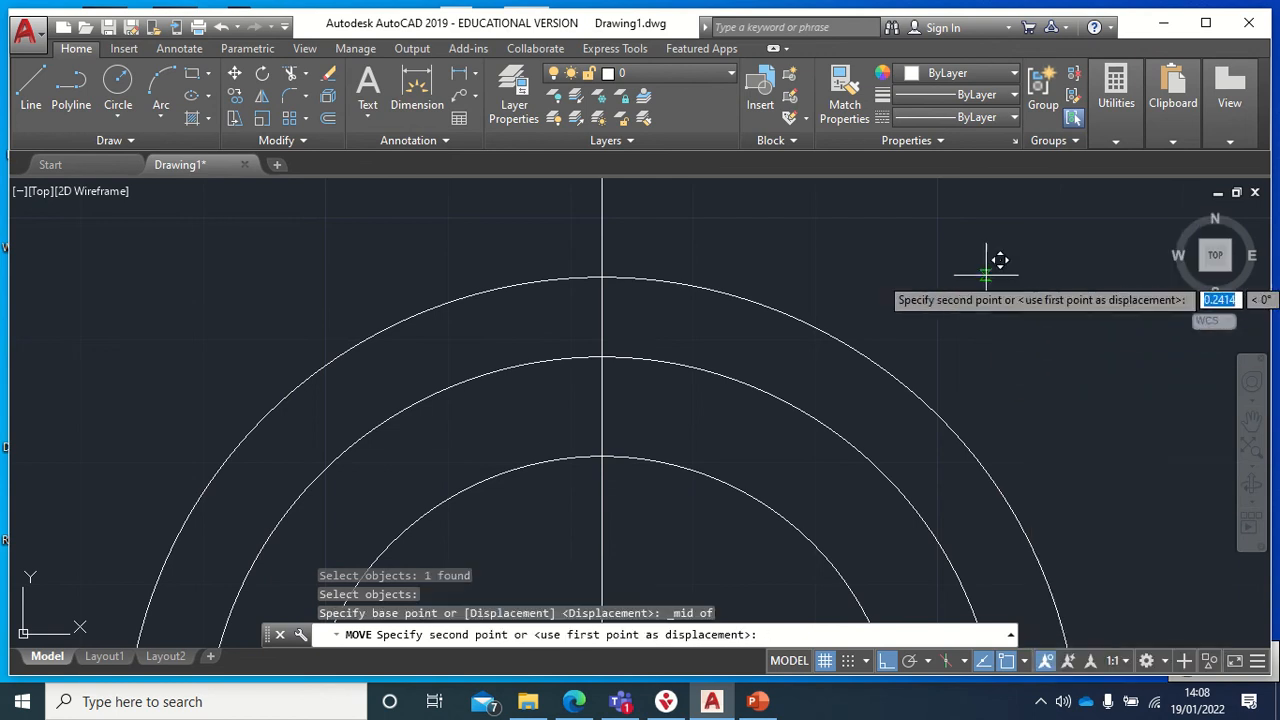
pyautogui.click(604, 276)
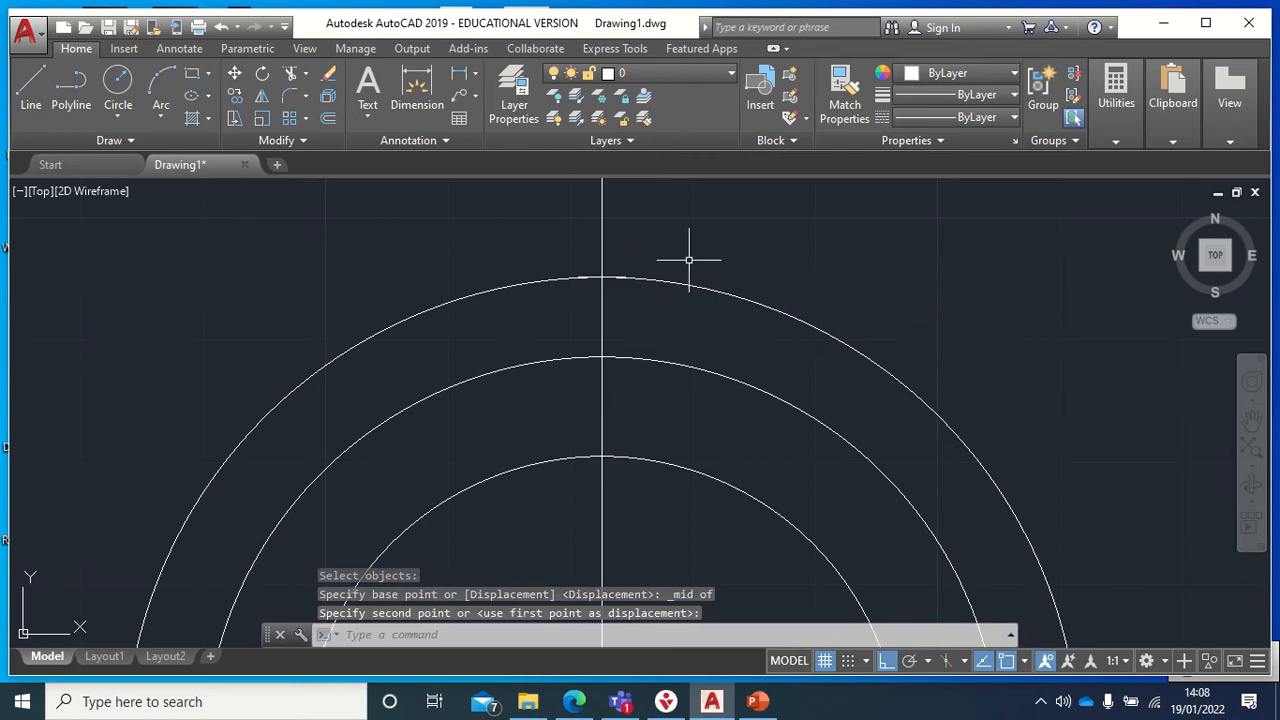
pyautogui.click(614, 277)
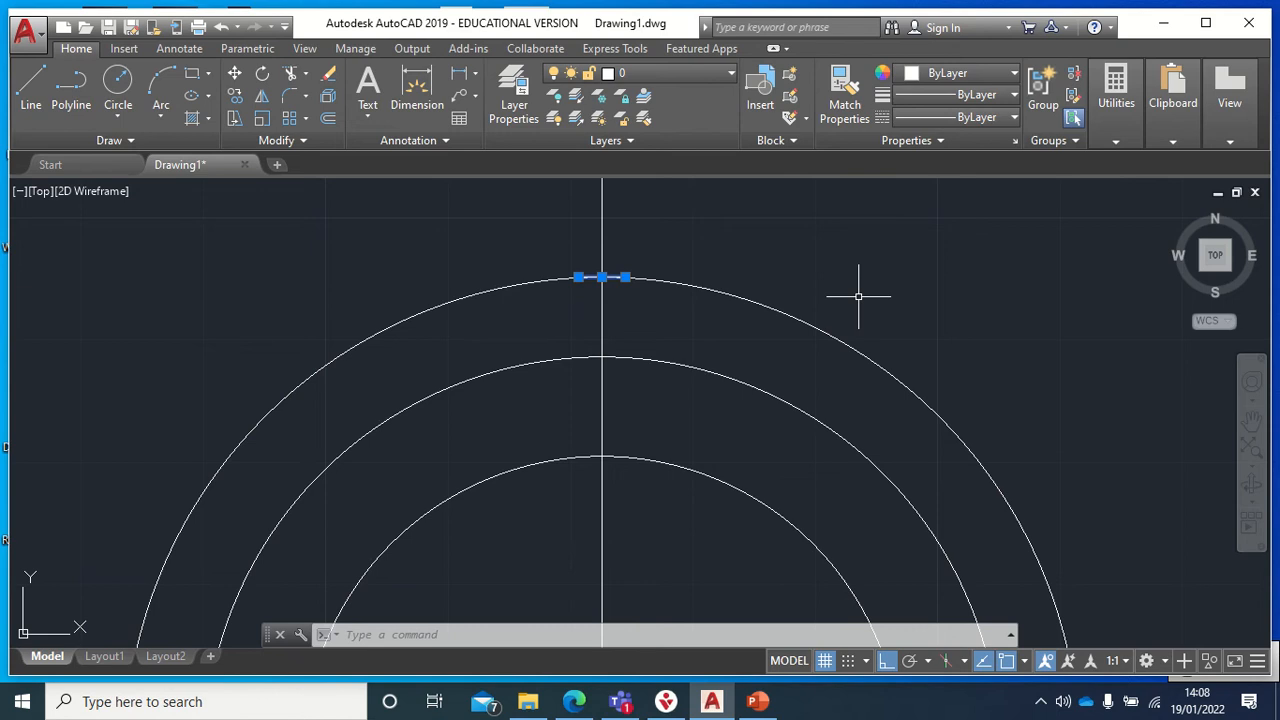
# Draw a horizontal line segment 10.2102 long in the empty area to the upper right of the outer circle.
pyautogui.click(31, 88)
pyautogui.click(891, 286)
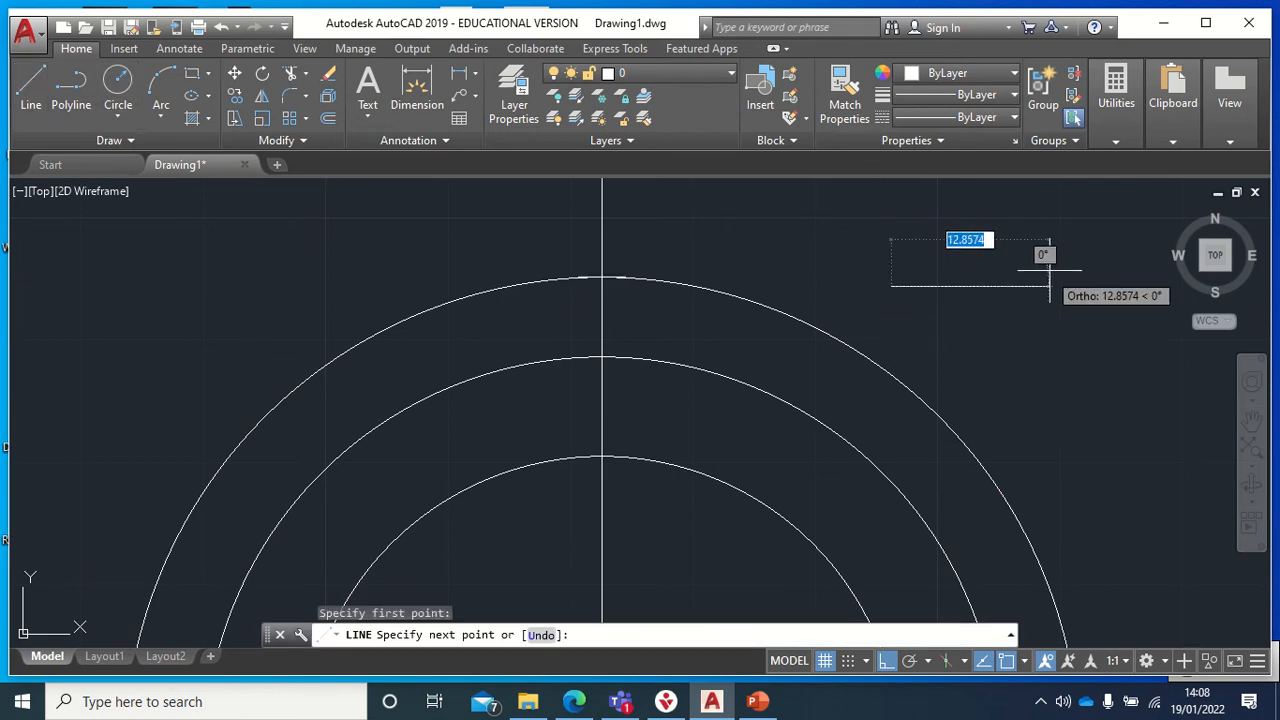
pyautogui.write('10')
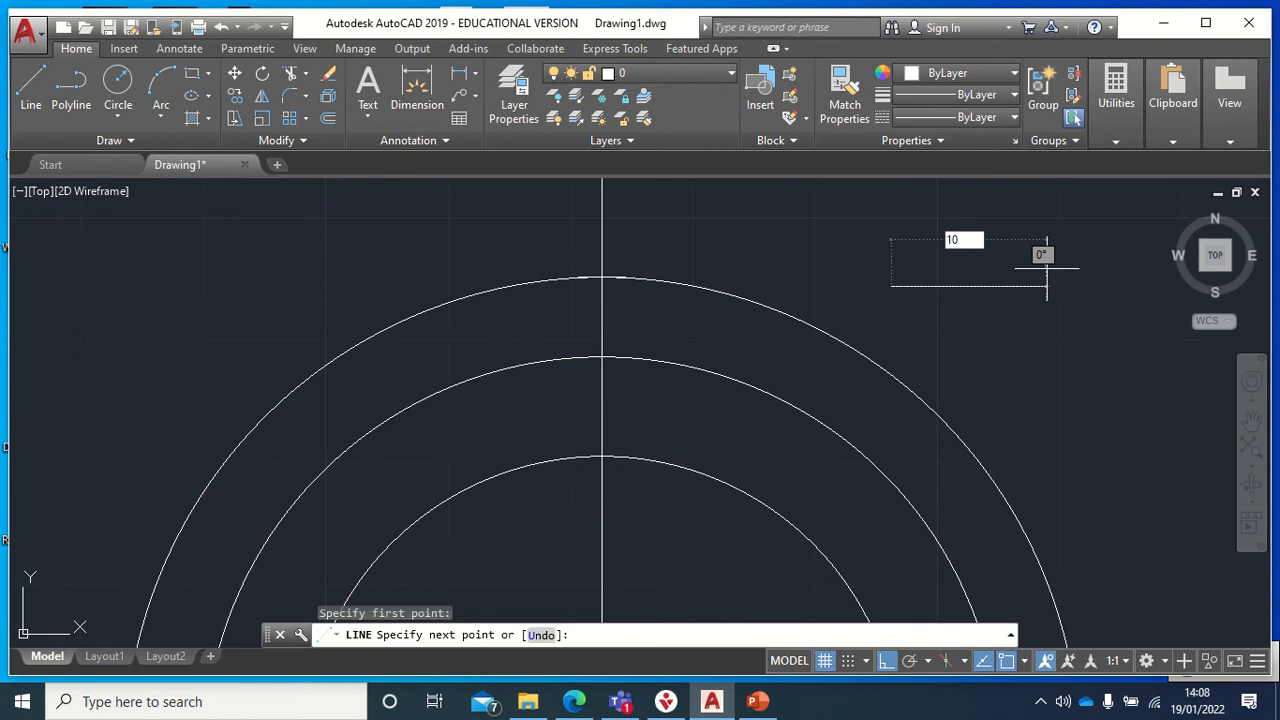
pyautogui.write('.2102')
pyautogui.press('Return')
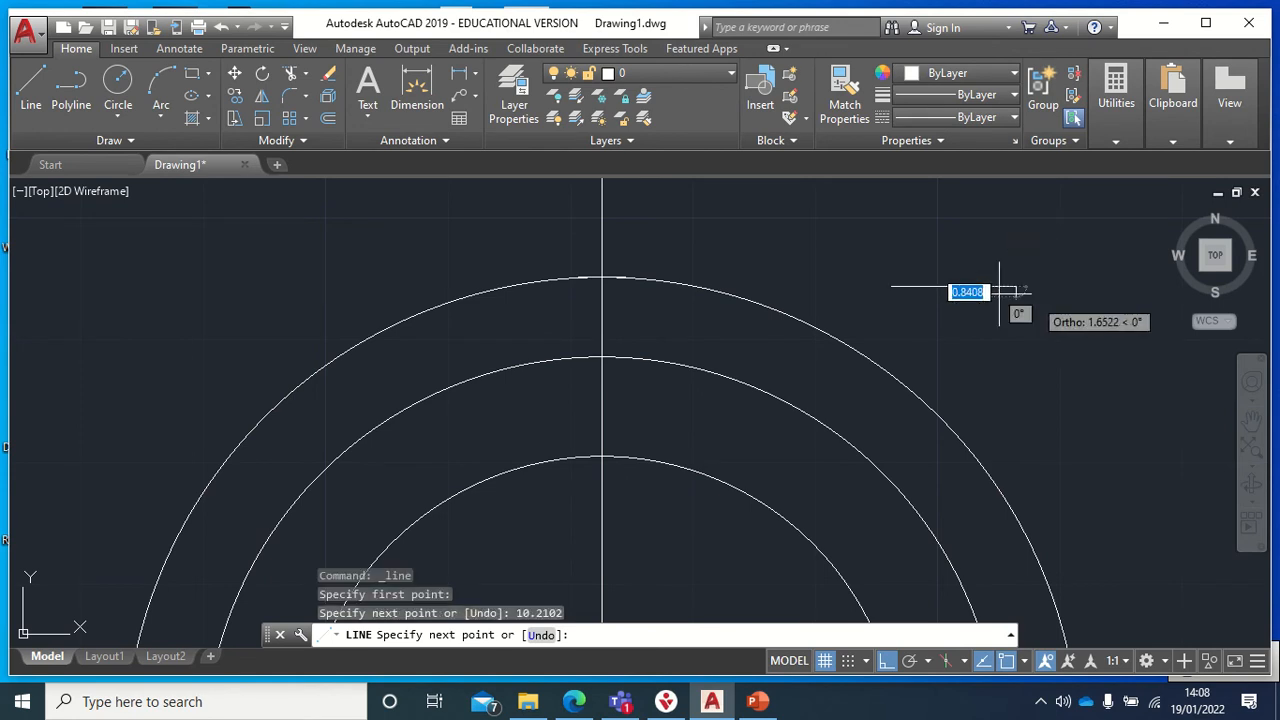
pyautogui.press('Escape')
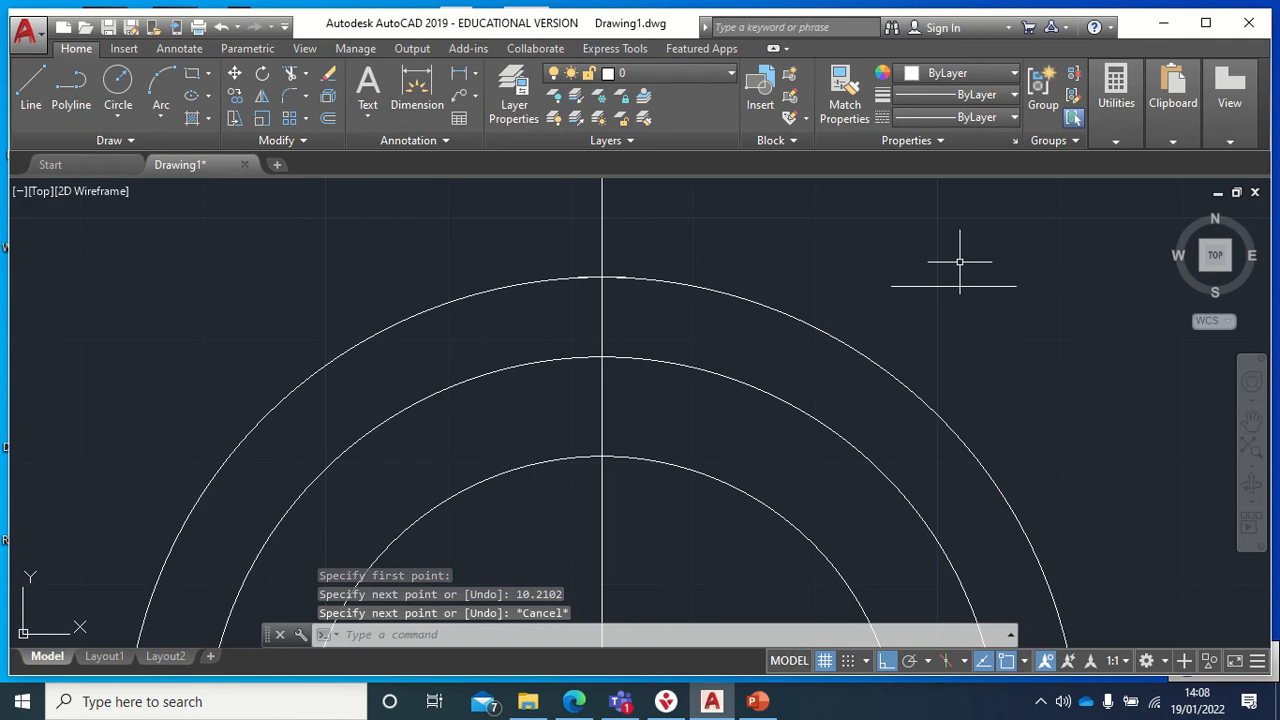
# Move the 10.2102 line by its midpoint to where the vertical construction line crosses the top of the middle circle.
pyautogui.click(962, 286)
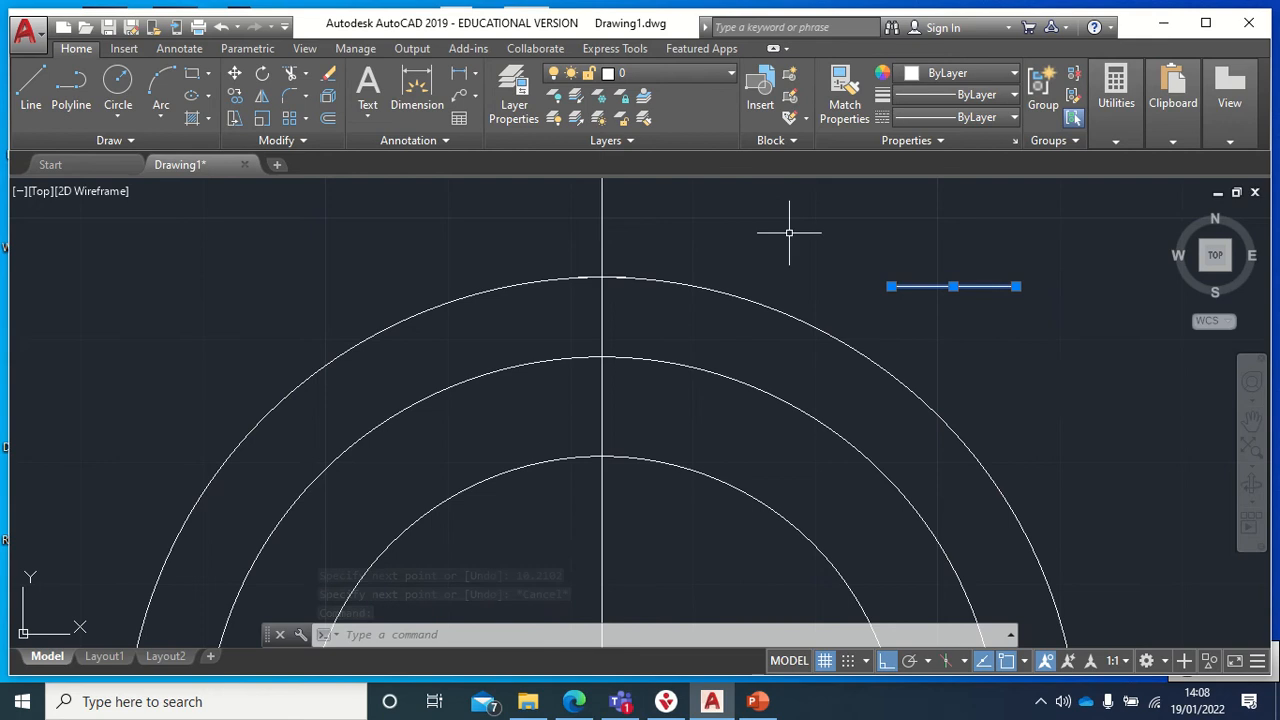
pyautogui.click(235, 76)
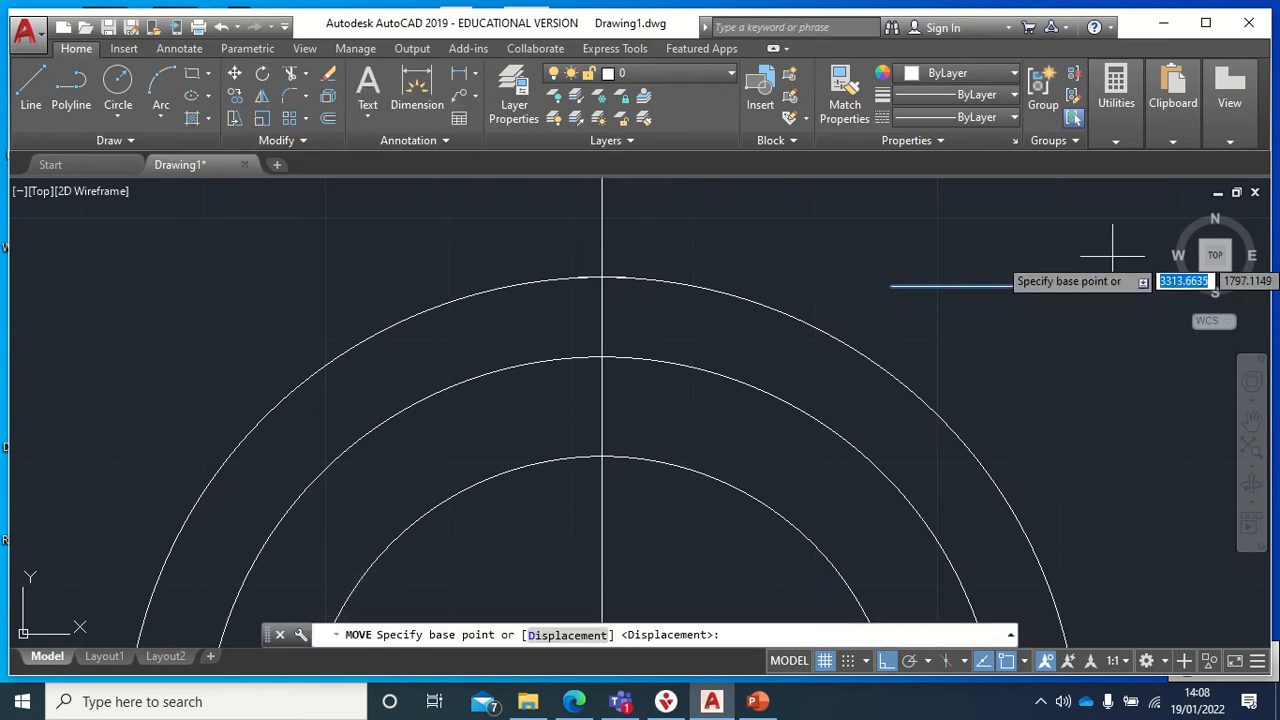
pyautogui.keyDown('shift'); pyautogui.rightClick(1010, 285); pyautogui.keyUp('shift')
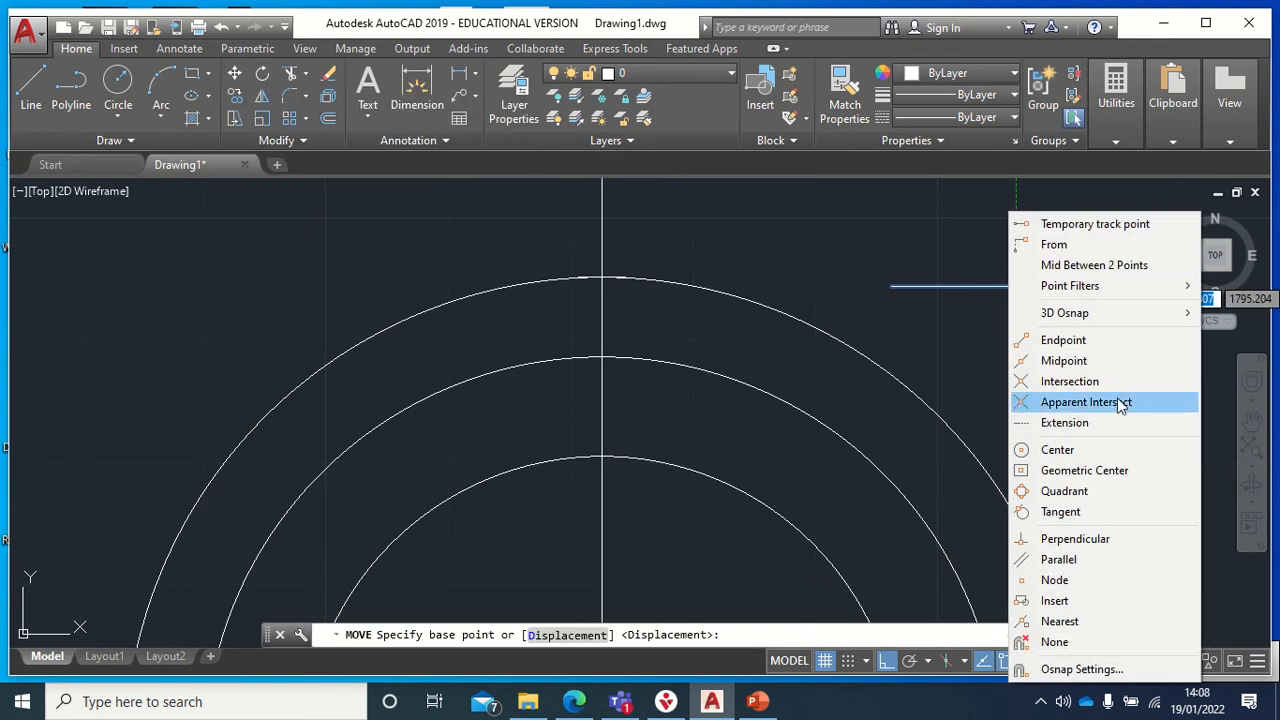
pyautogui.click(1063, 361)
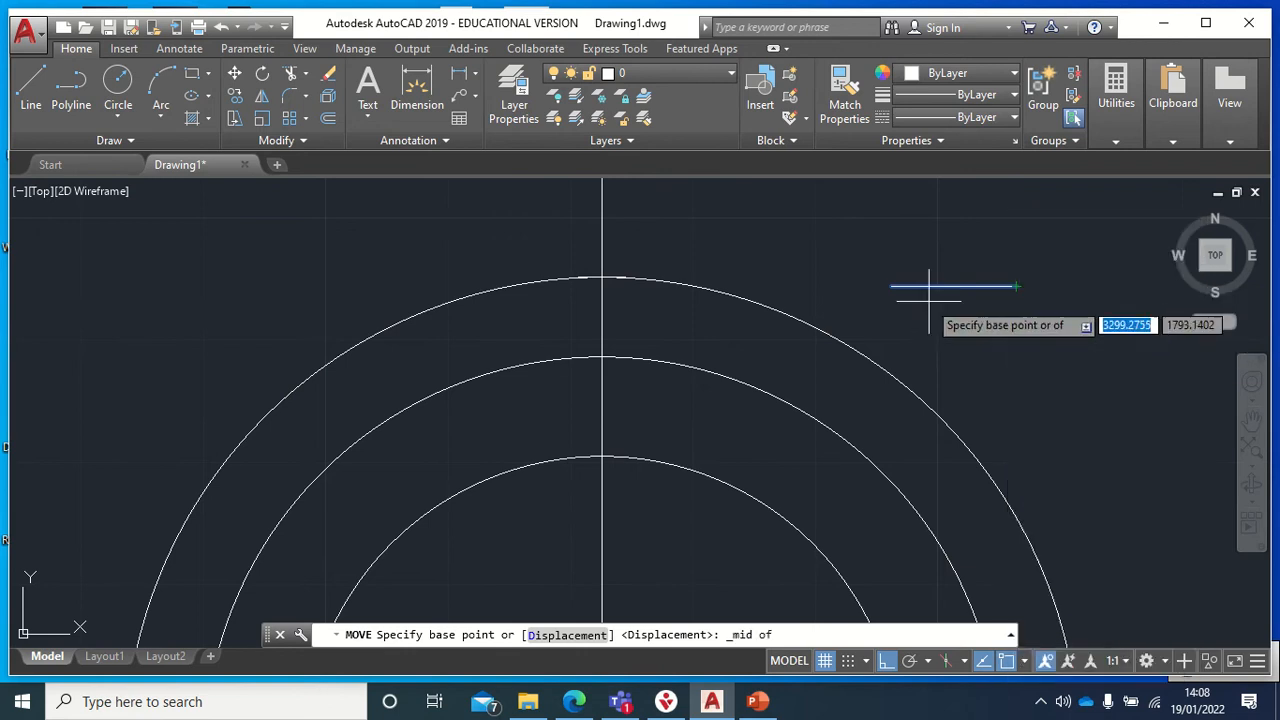
pyautogui.click(912, 286)
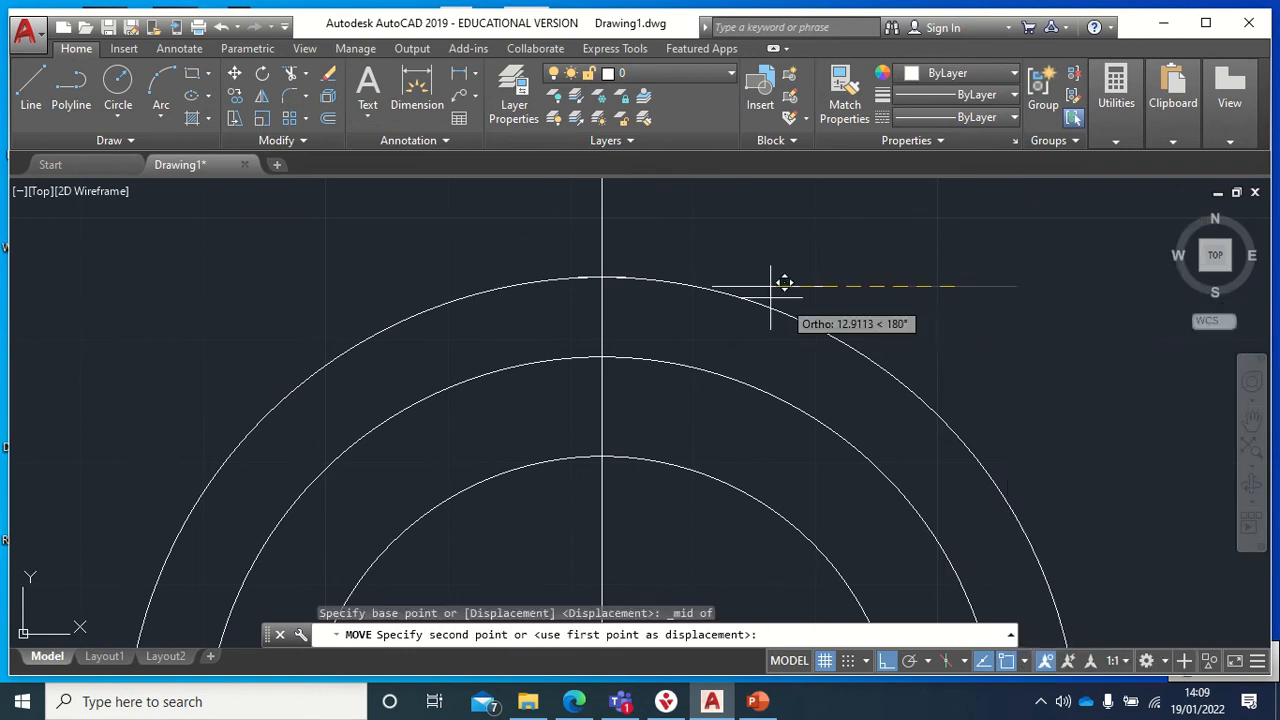
pyautogui.click(612, 350)
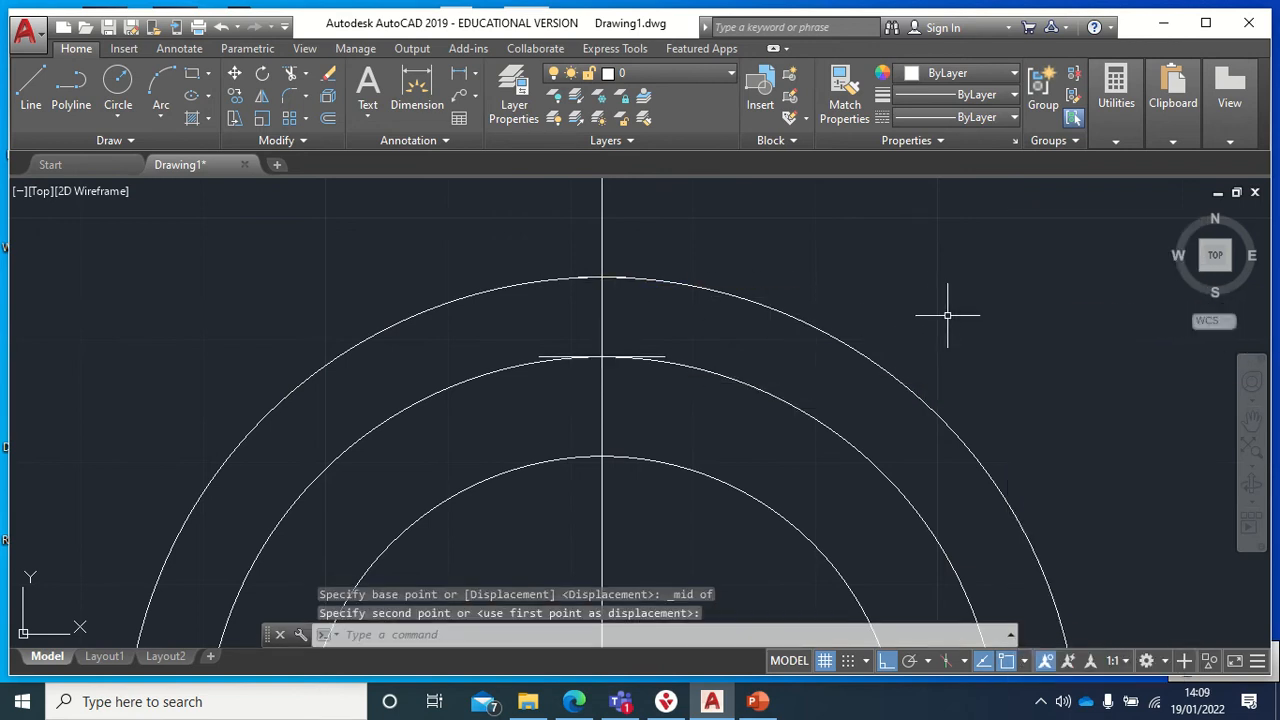
pyautogui.click(648, 356)
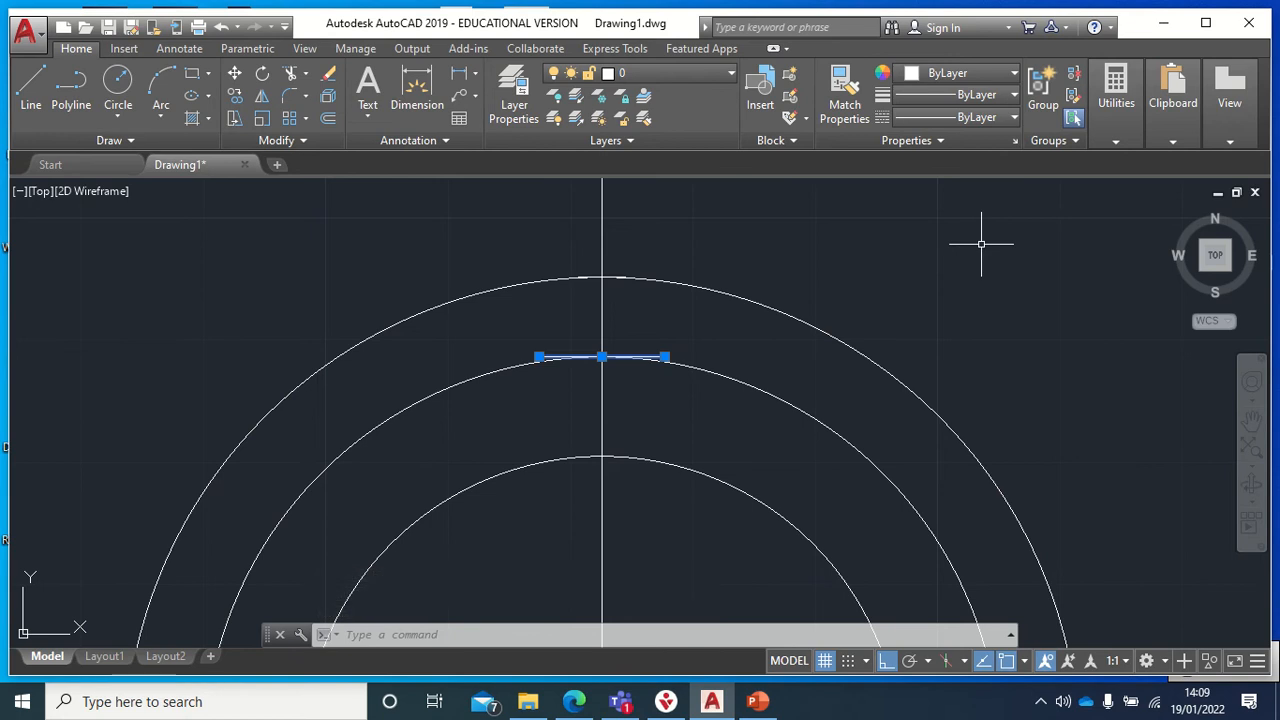
pyautogui.press('Escape')
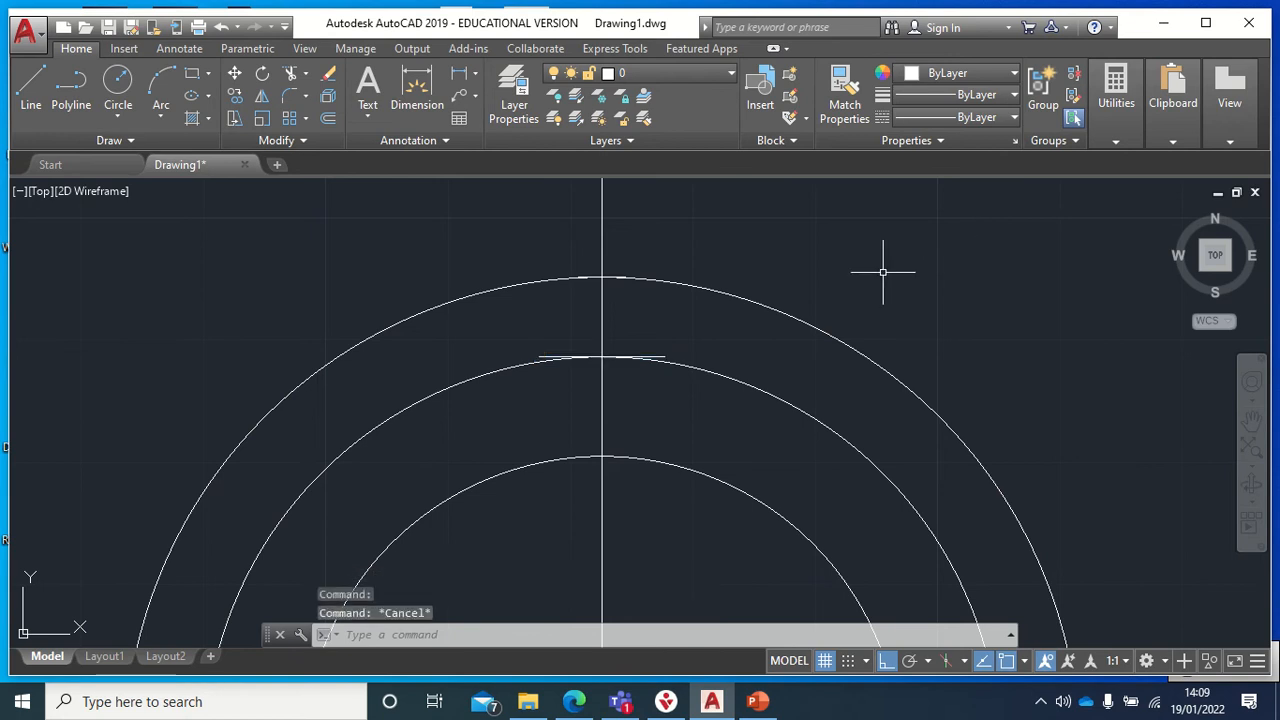
pyautogui.moveTo(924, 344); pyautogui.dragTo(953, 257, button='middle')
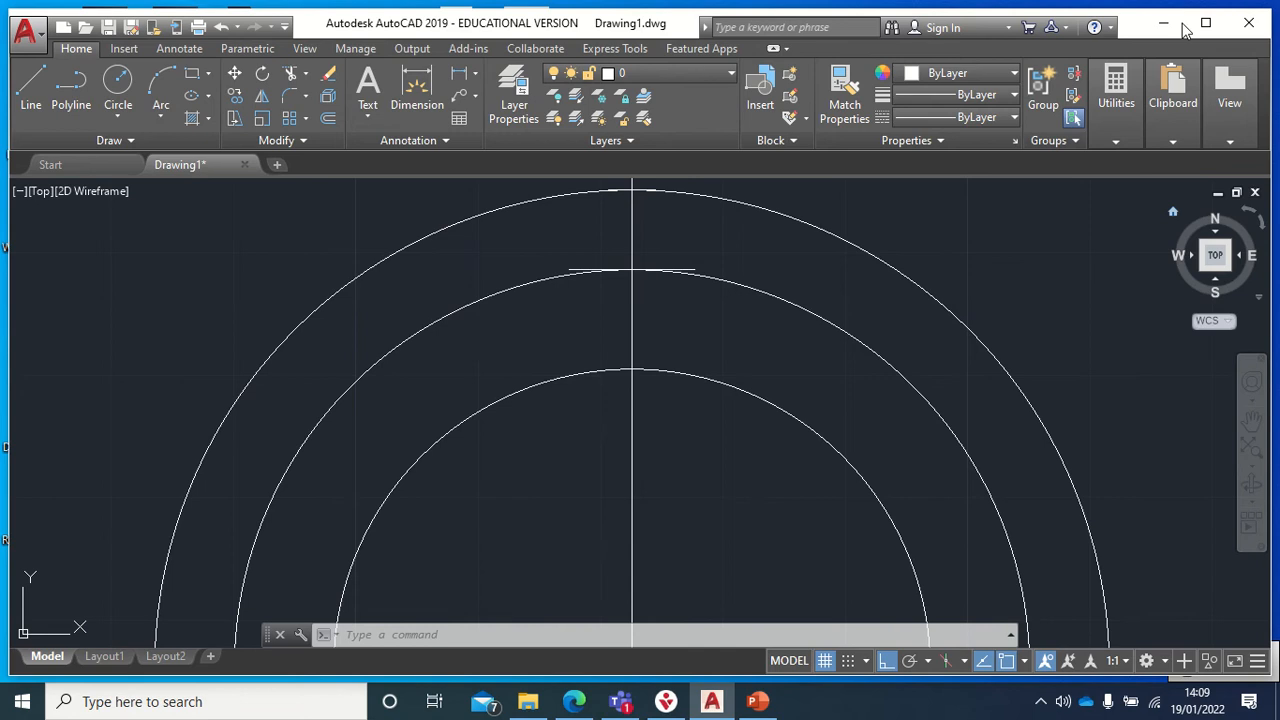
# Draw a horizontal line segment 8.437 long in the empty area to the upper right of the outer circle.
pyautogui.click(31, 84)
pyautogui.click(937, 237)
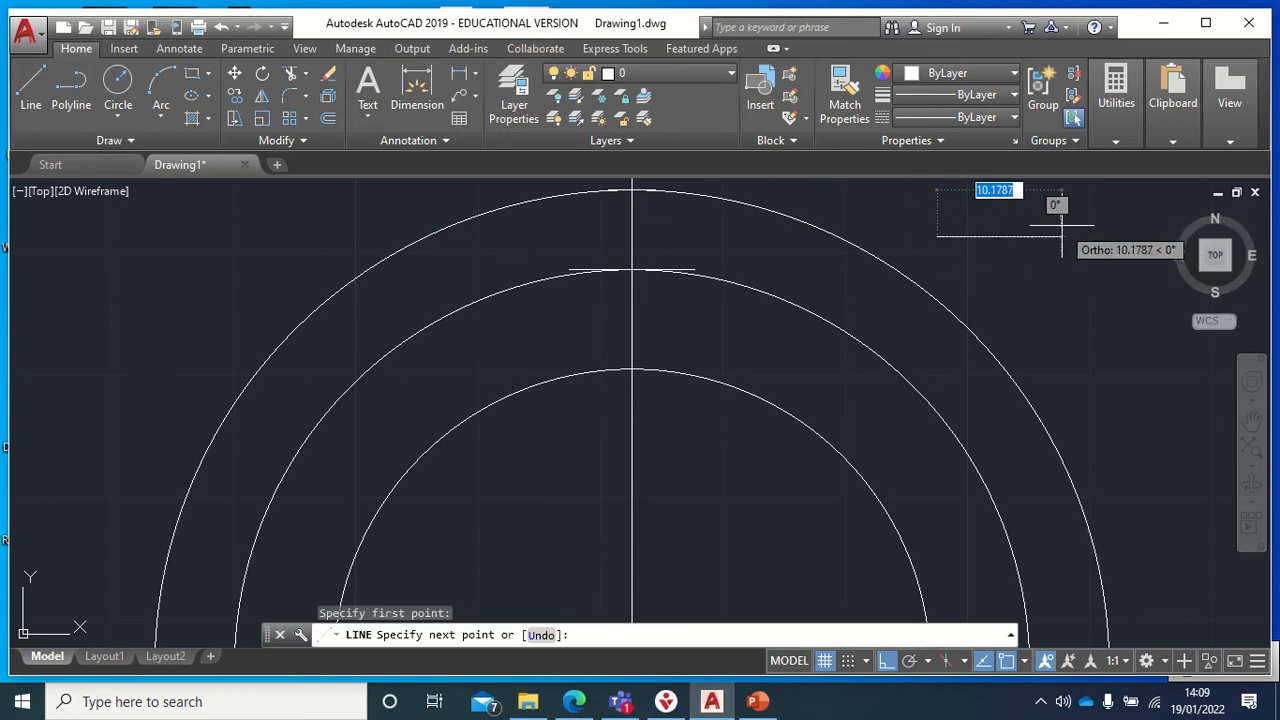
pyautogui.write('8.')
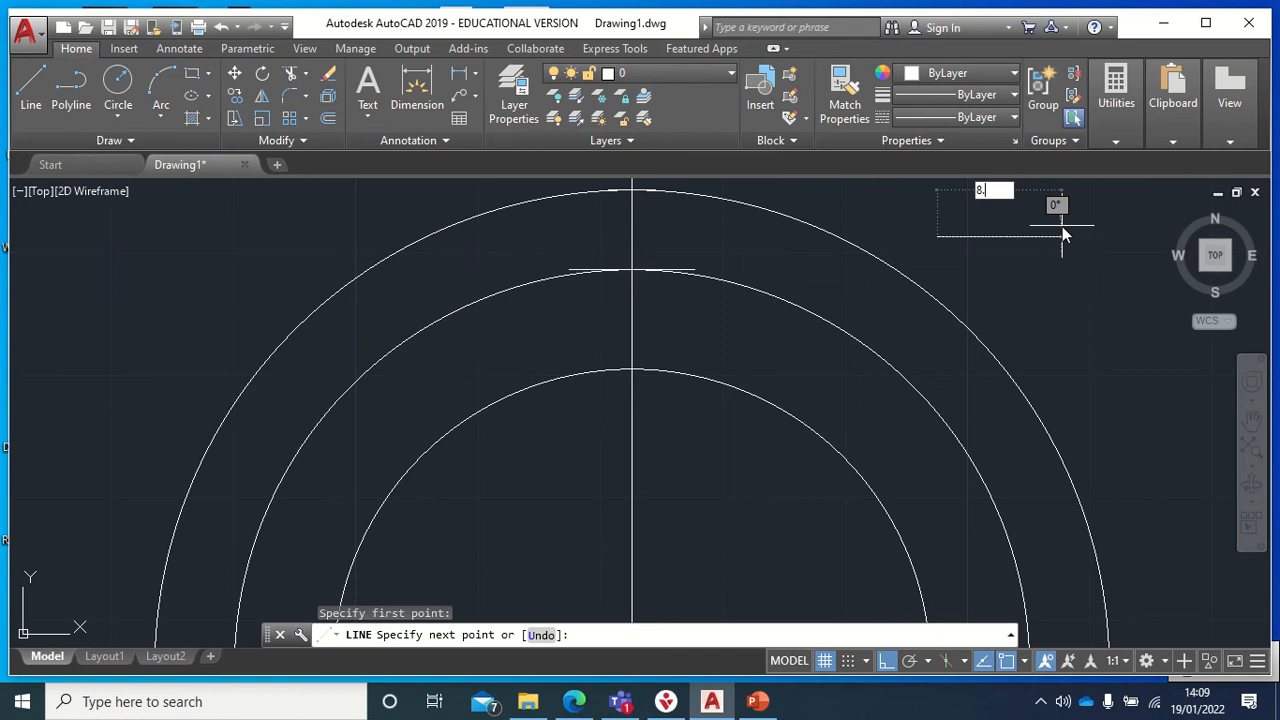
pyautogui.write('437')
pyautogui.press('Return')
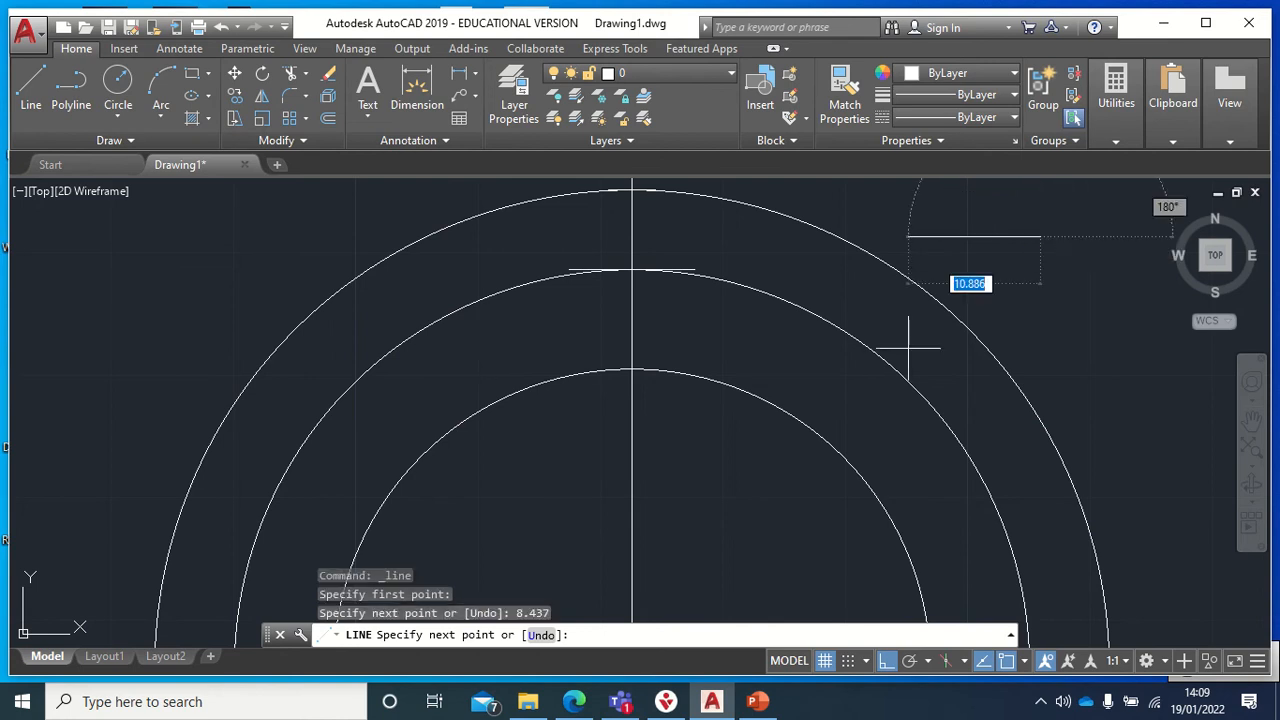
pyautogui.press('Escape')
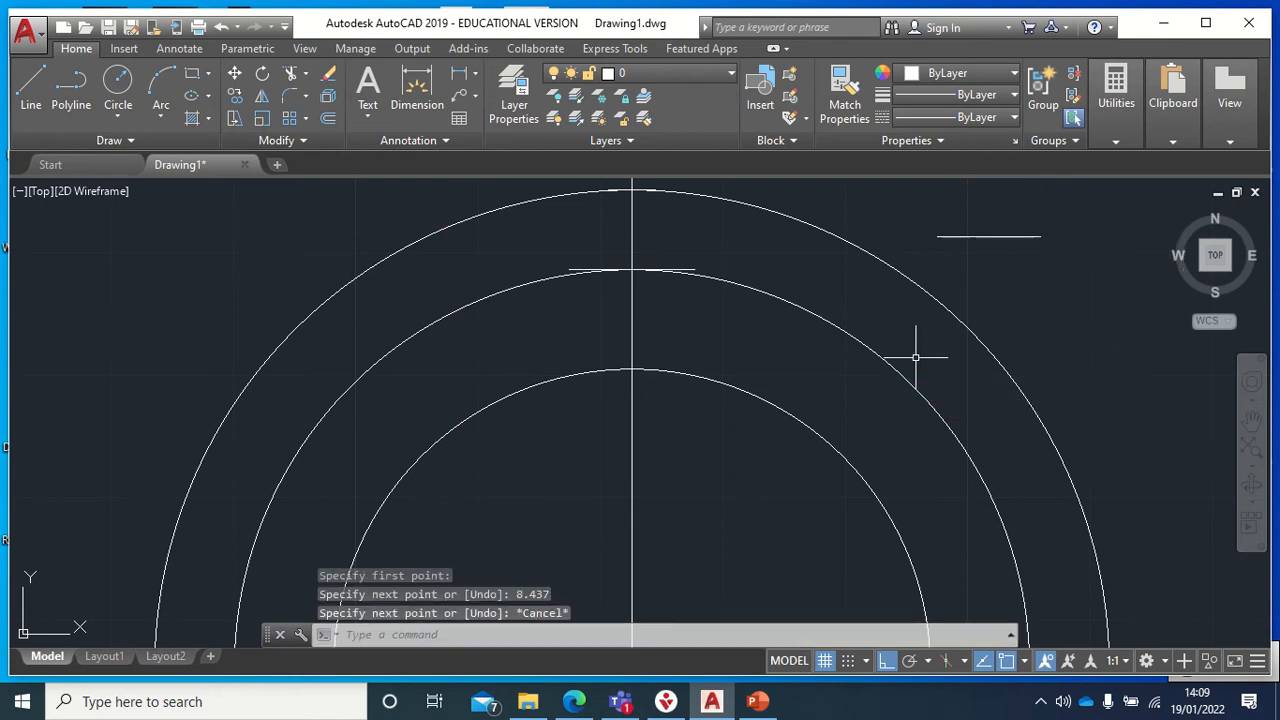
# Move the 8.437 line by its midpoint to where the vertical construction line crosses the top of the inner circle.
pyautogui.click(988, 238)
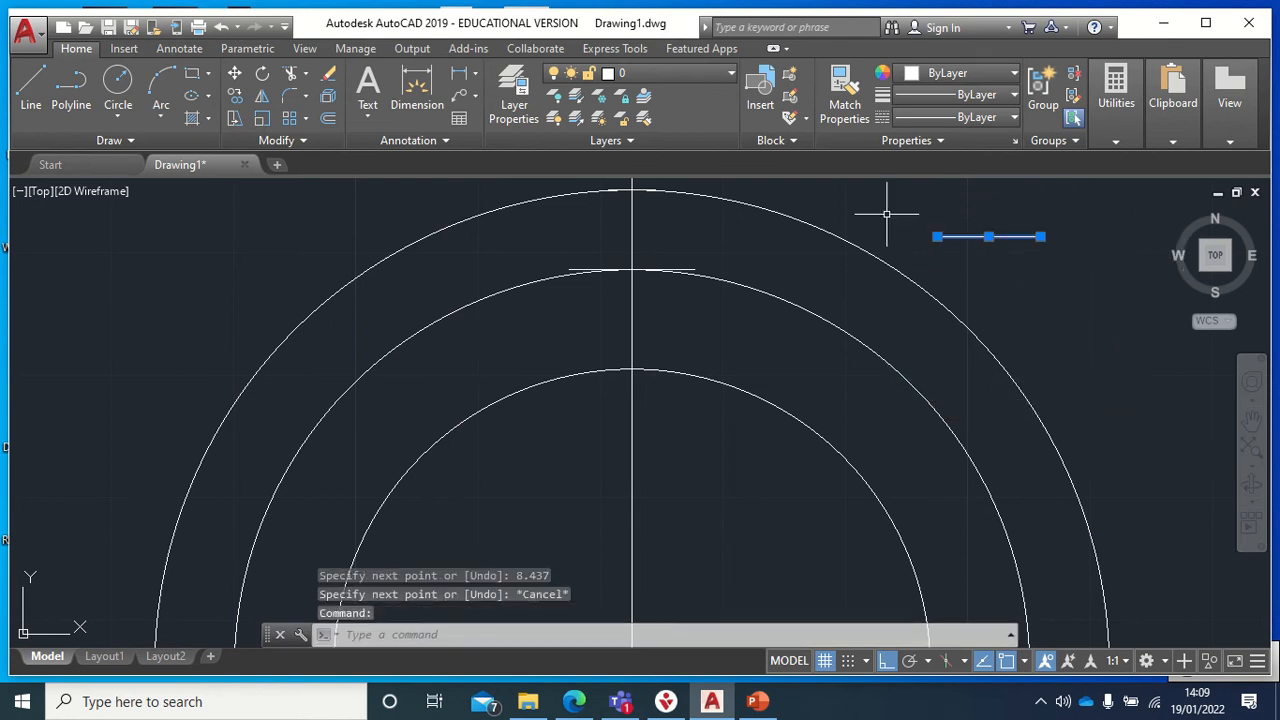
pyautogui.click(234, 73)
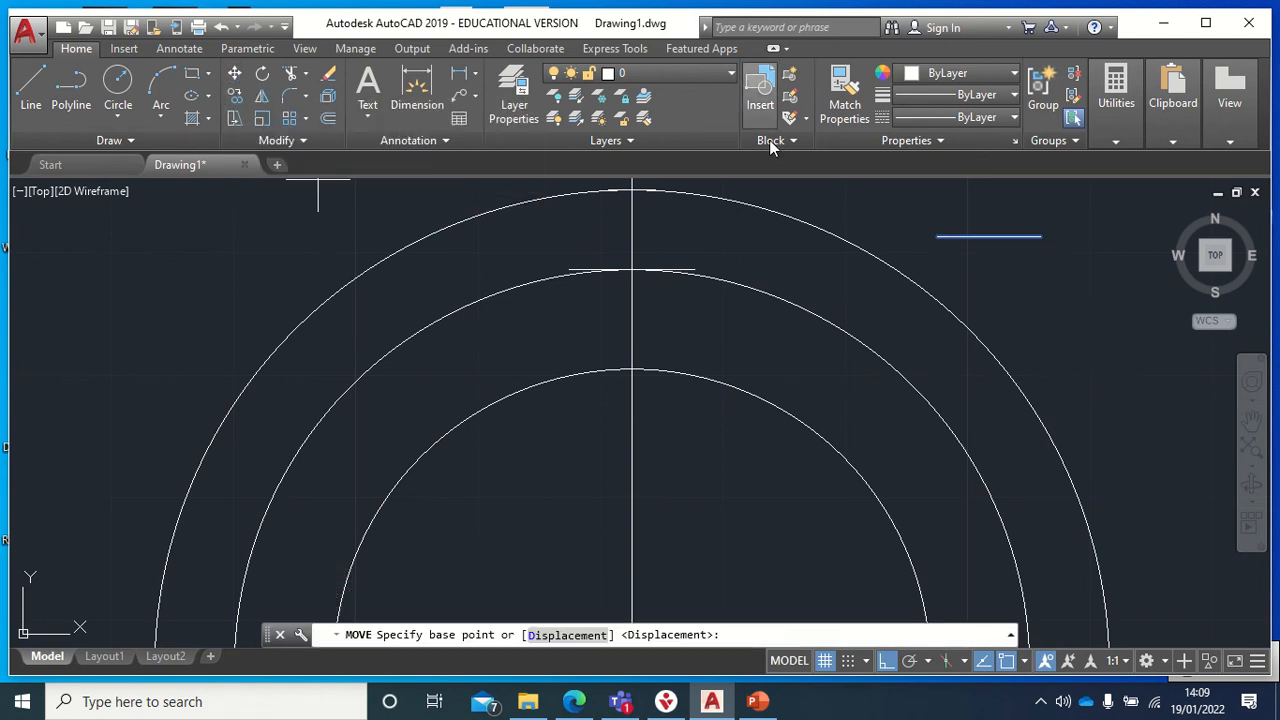
pyautogui.keyDown('shift'); pyautogui.rightClick(1030, 289); pyautogui.keyUp('shift')
pyautogui.click(1095, 361)
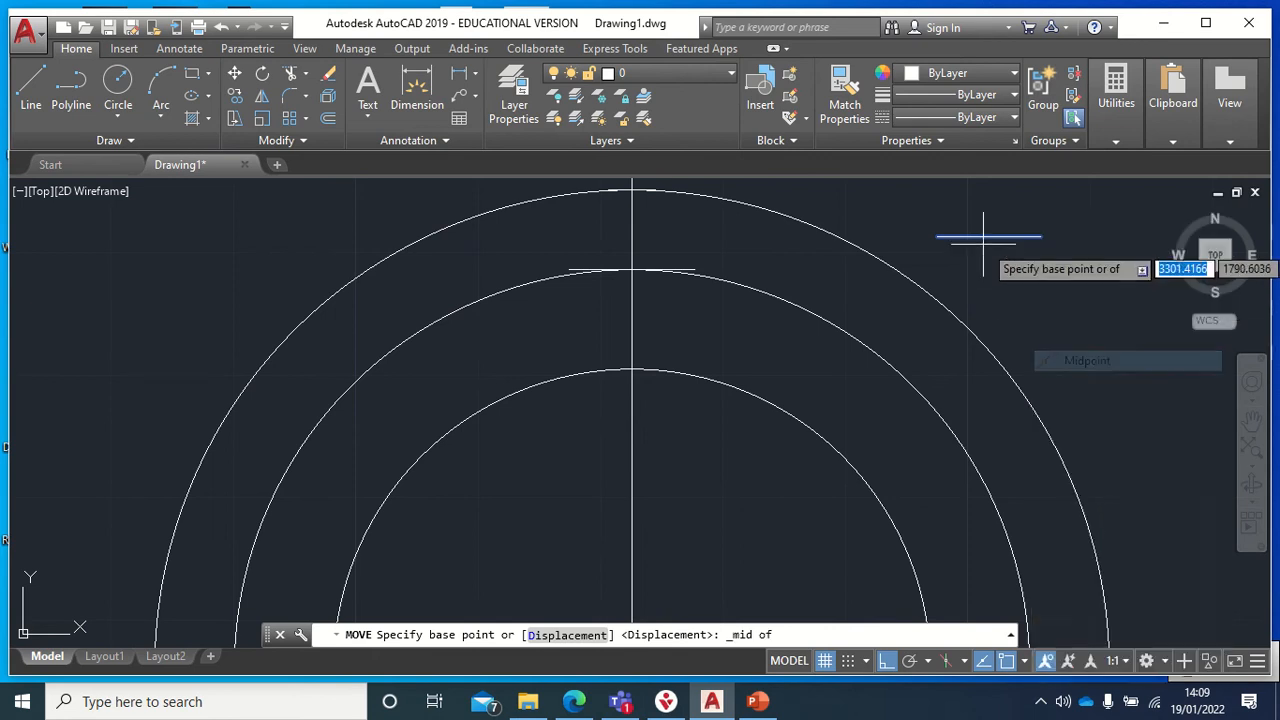
pyautogui.click(988, 238)
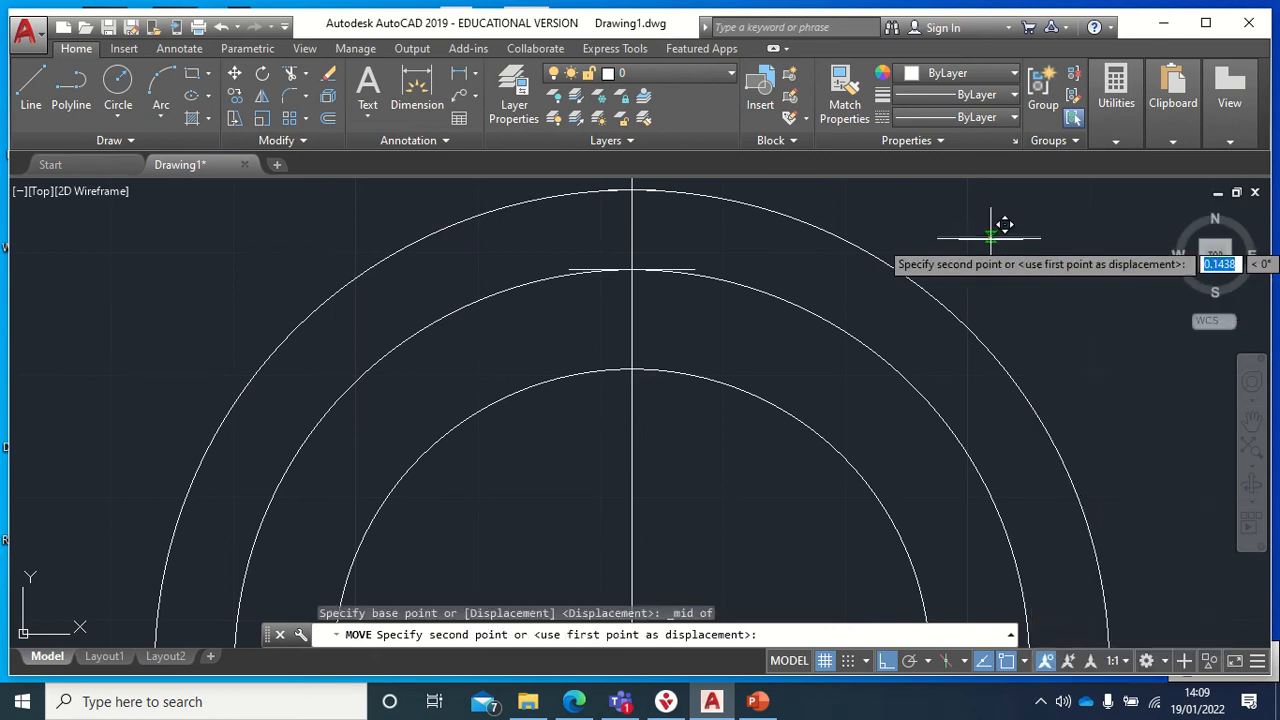
pyautogui.click(634, 368)
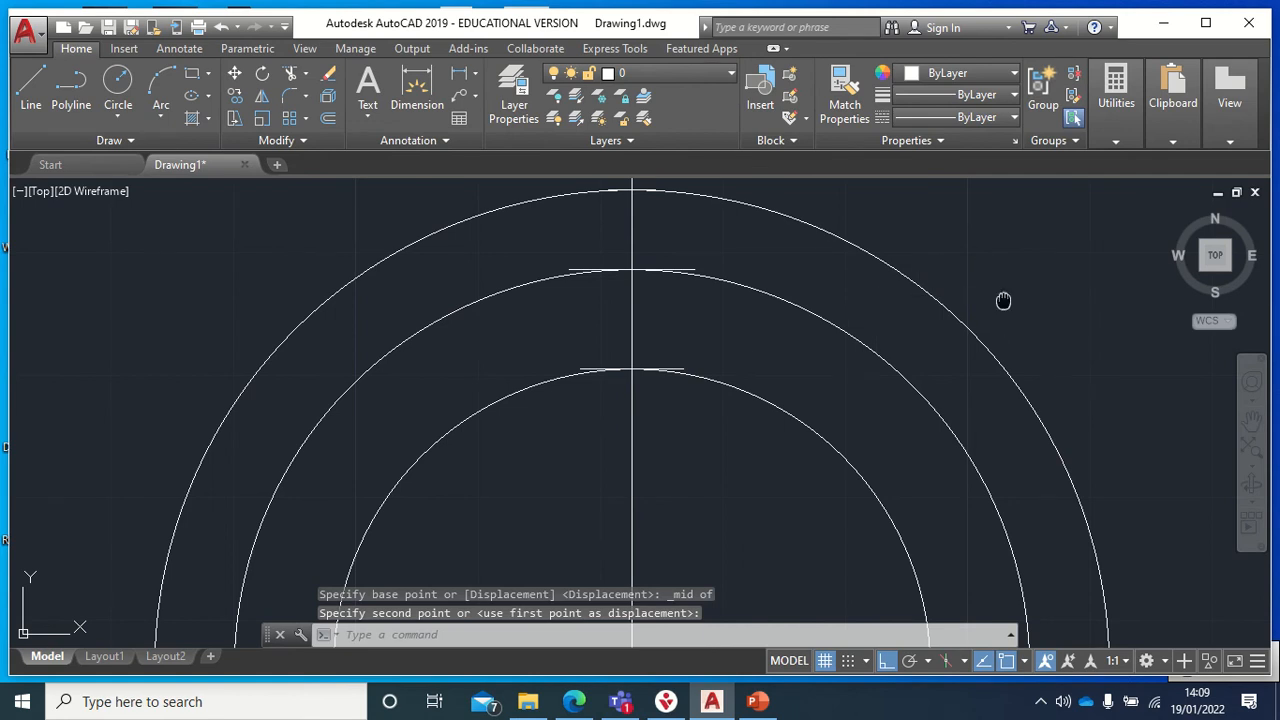
# Draw a vertical construction line through the left endpoint of the 10.2102 line on the middle circle.
pyautogui.moveTo(1003, 300); pyautogui.dragTo(1012, 330, button='middle')
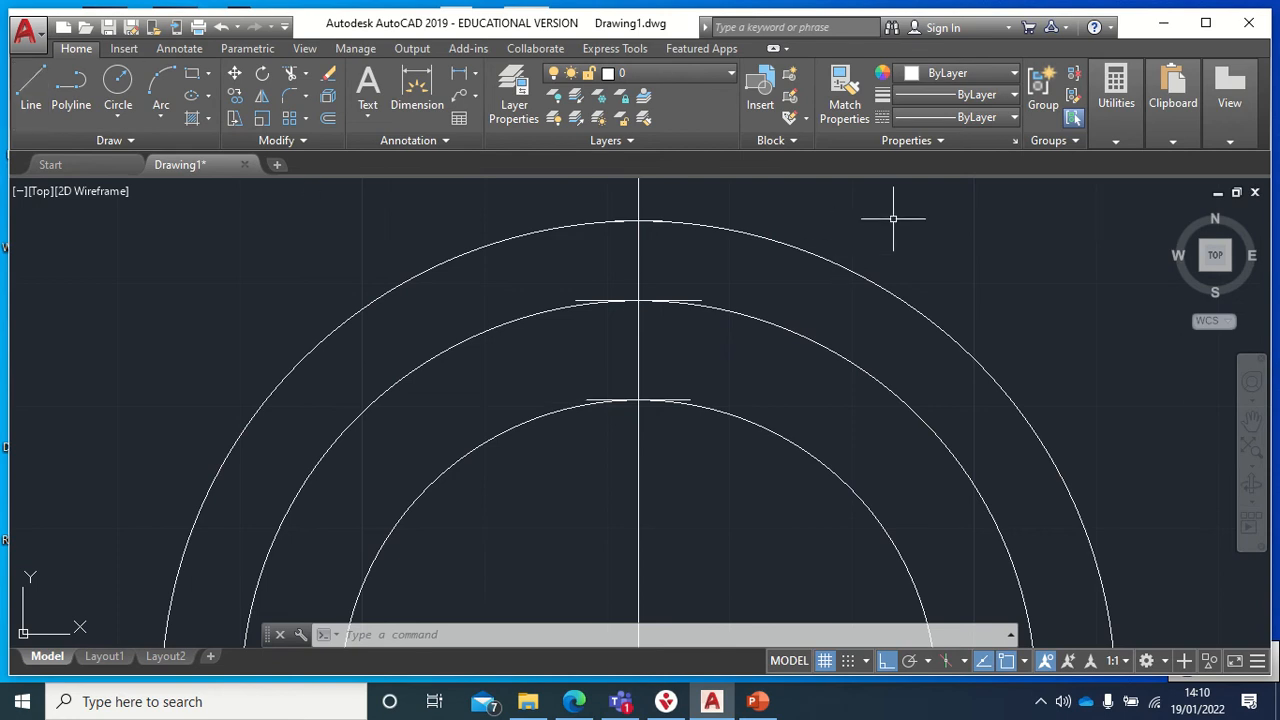
pyautogui.write('x')
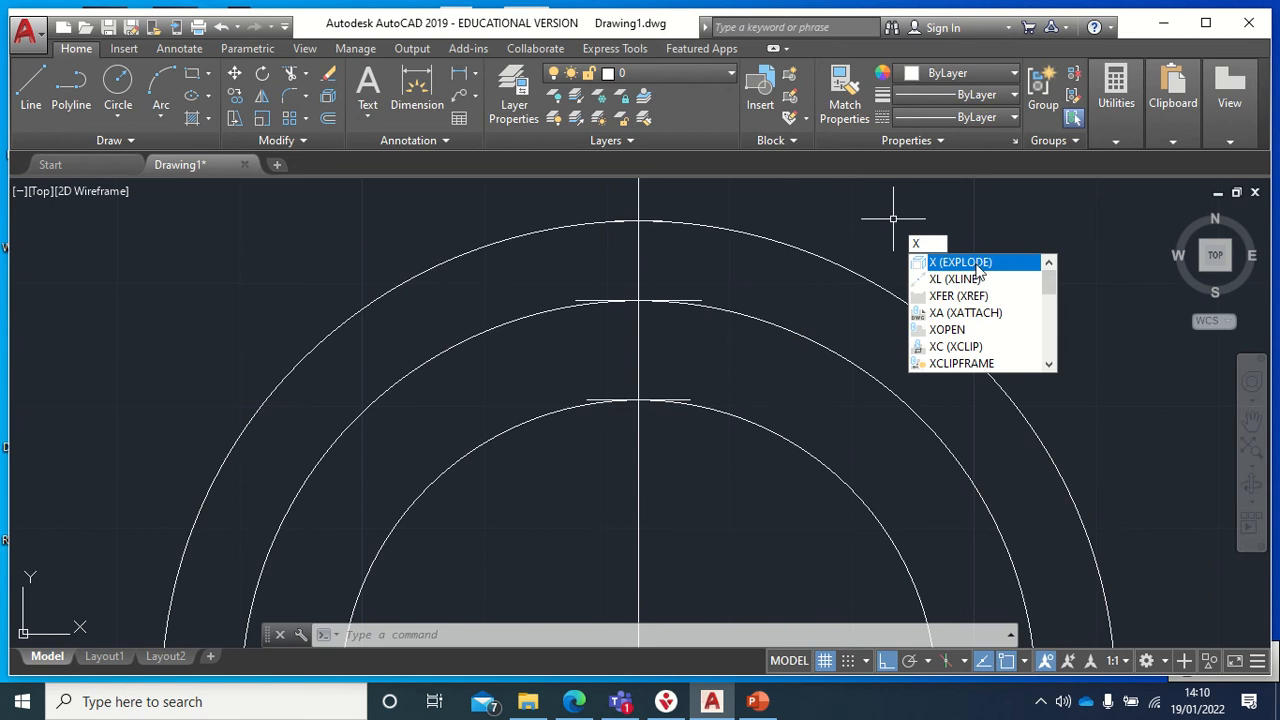
pyautogui.click(968, 279)
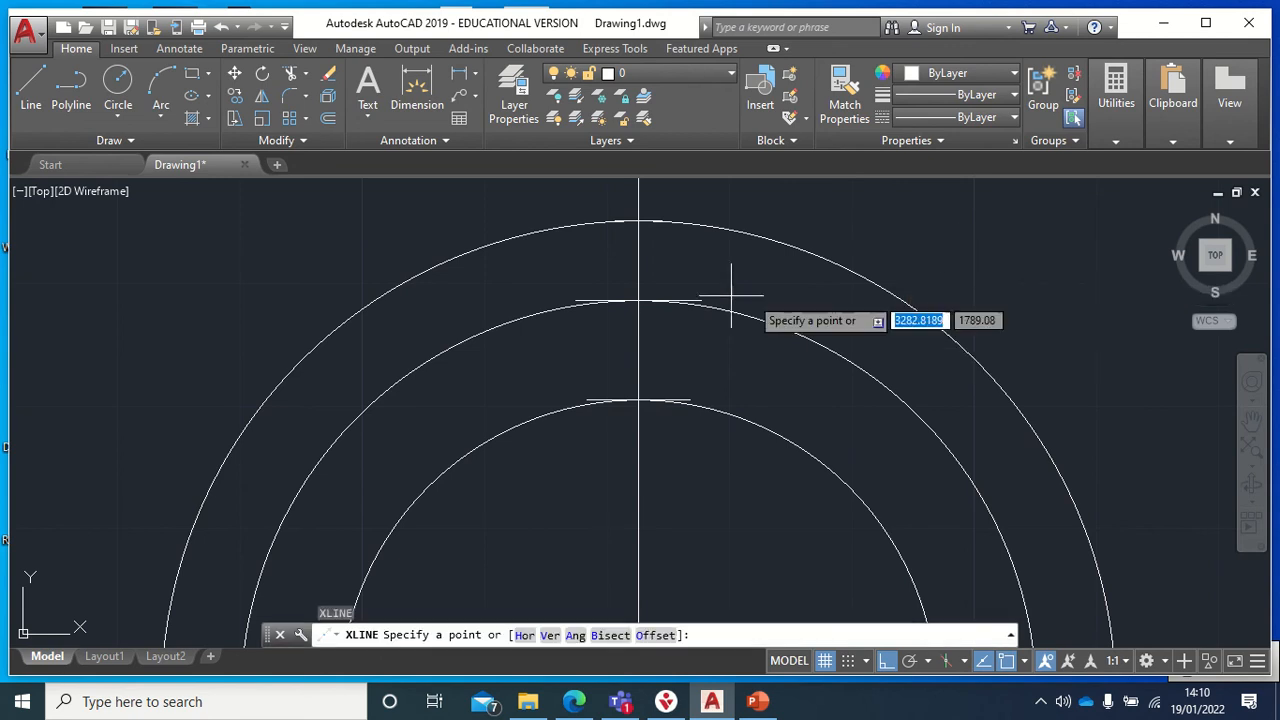
pyautogui.click(575, 300)
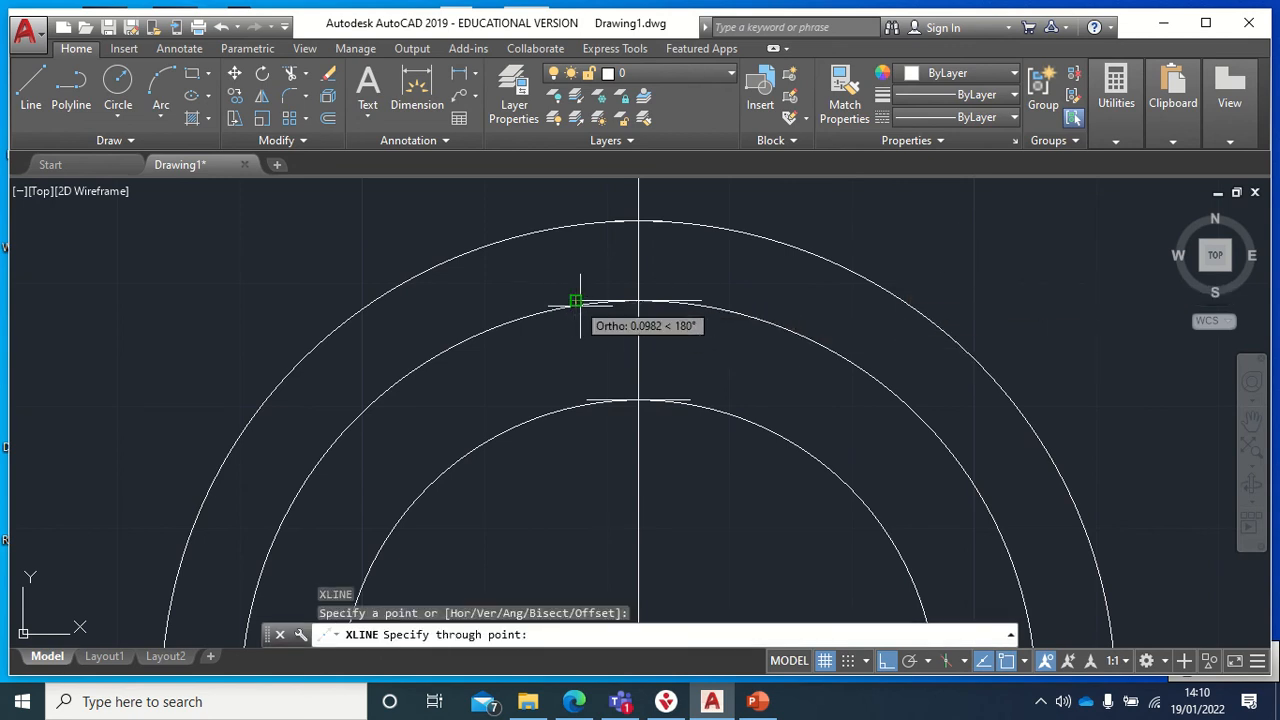
pyautogui.click(581, 377)
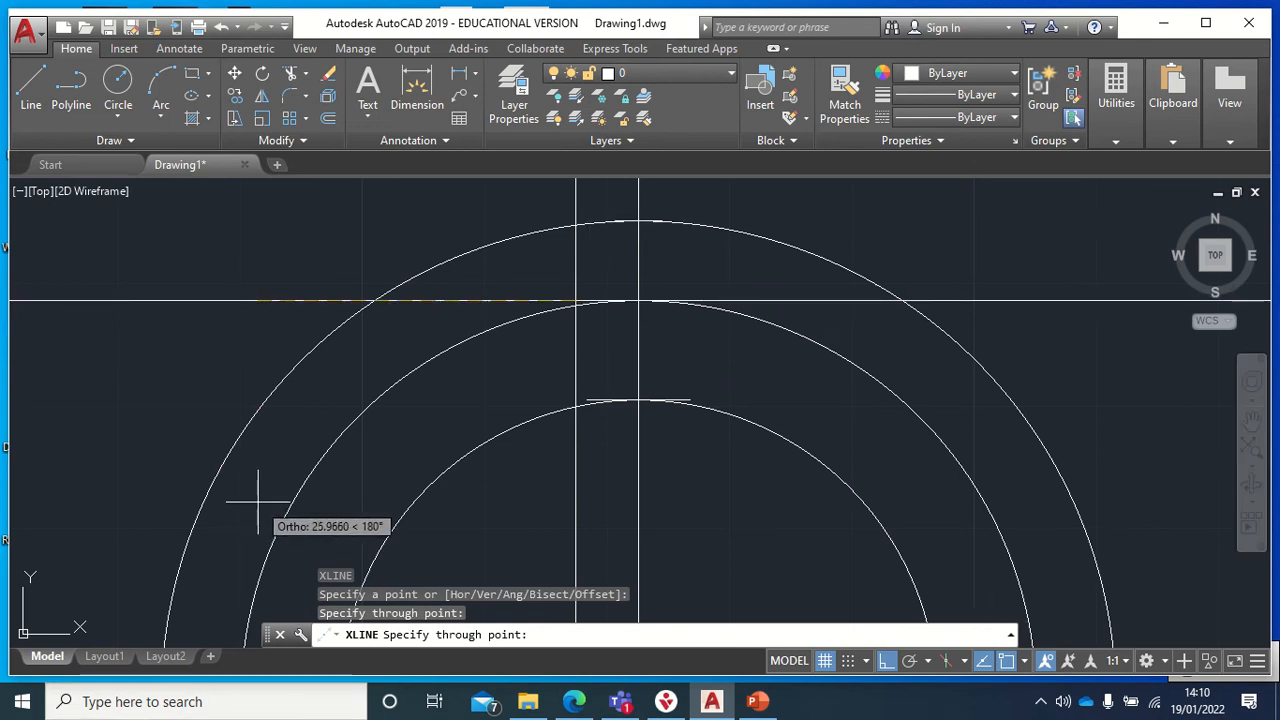
pyautogui.press('Escape')
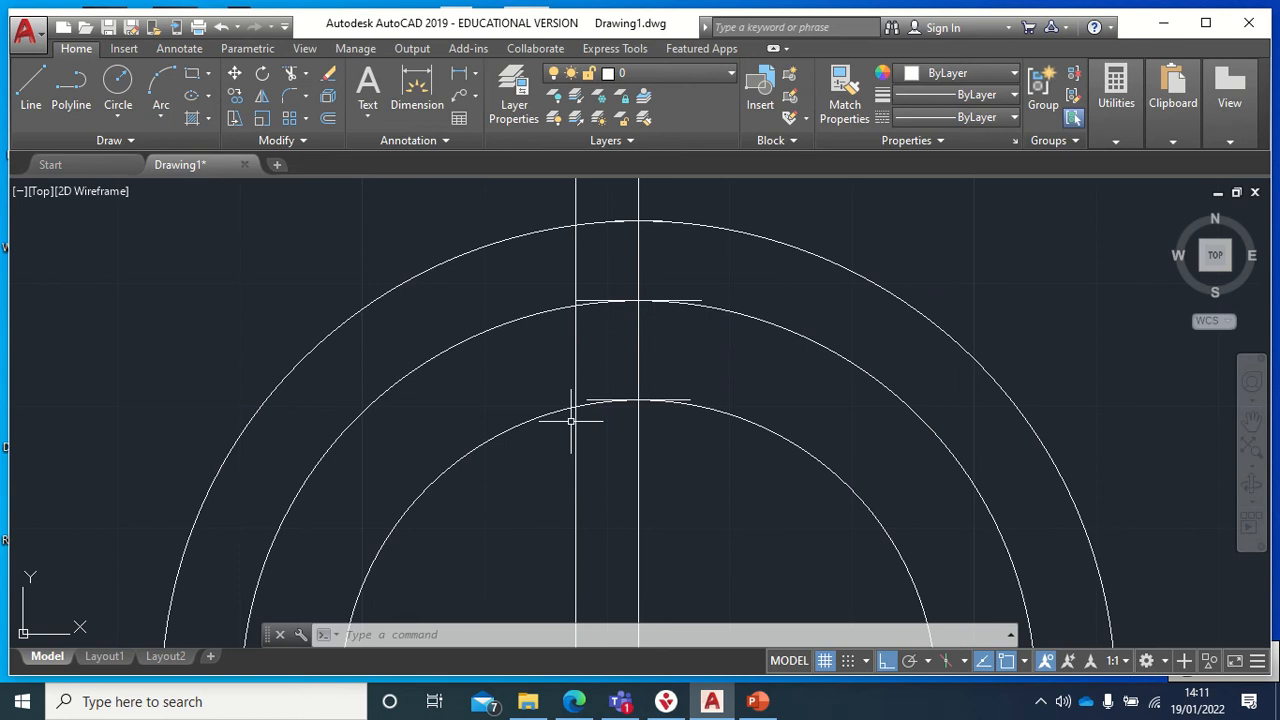
pyautogui.write('x')
pyautogui.press('Return')
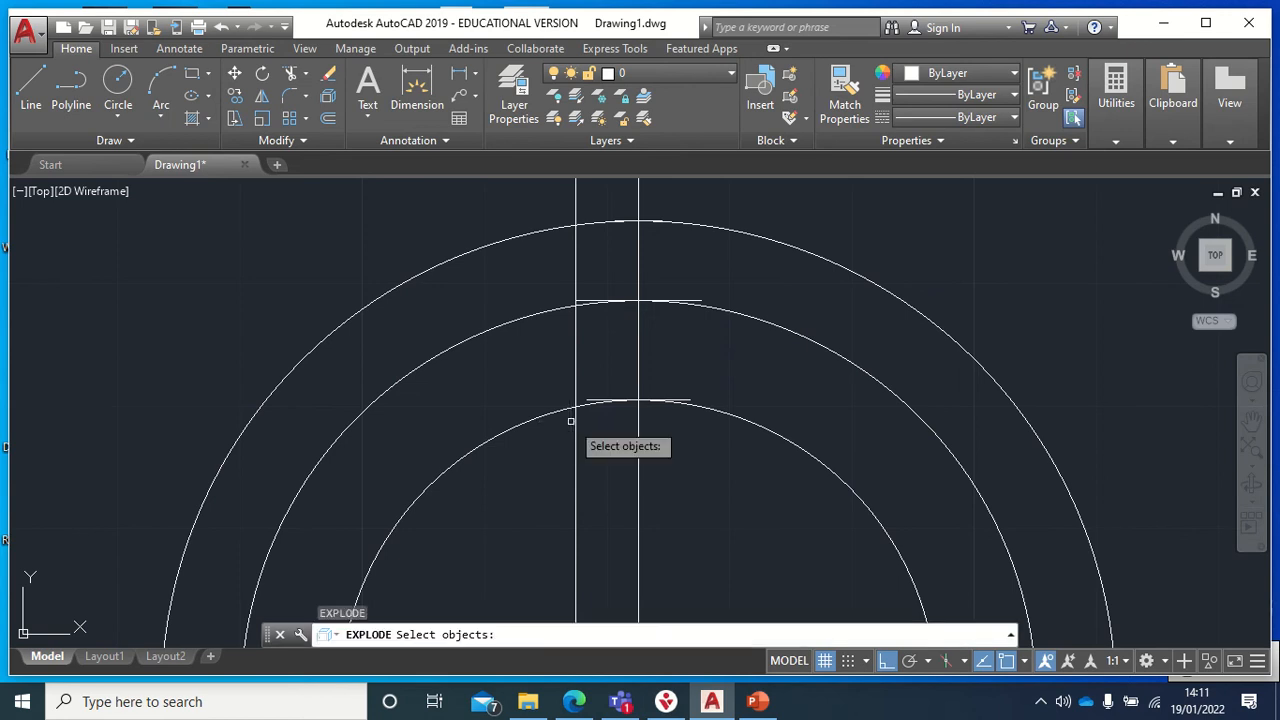
pyautogui.press('Escape')
# Draw a vertical construction line through the left endpoint of the 8.437 line on the inner circle.
pyautogui.write('x')
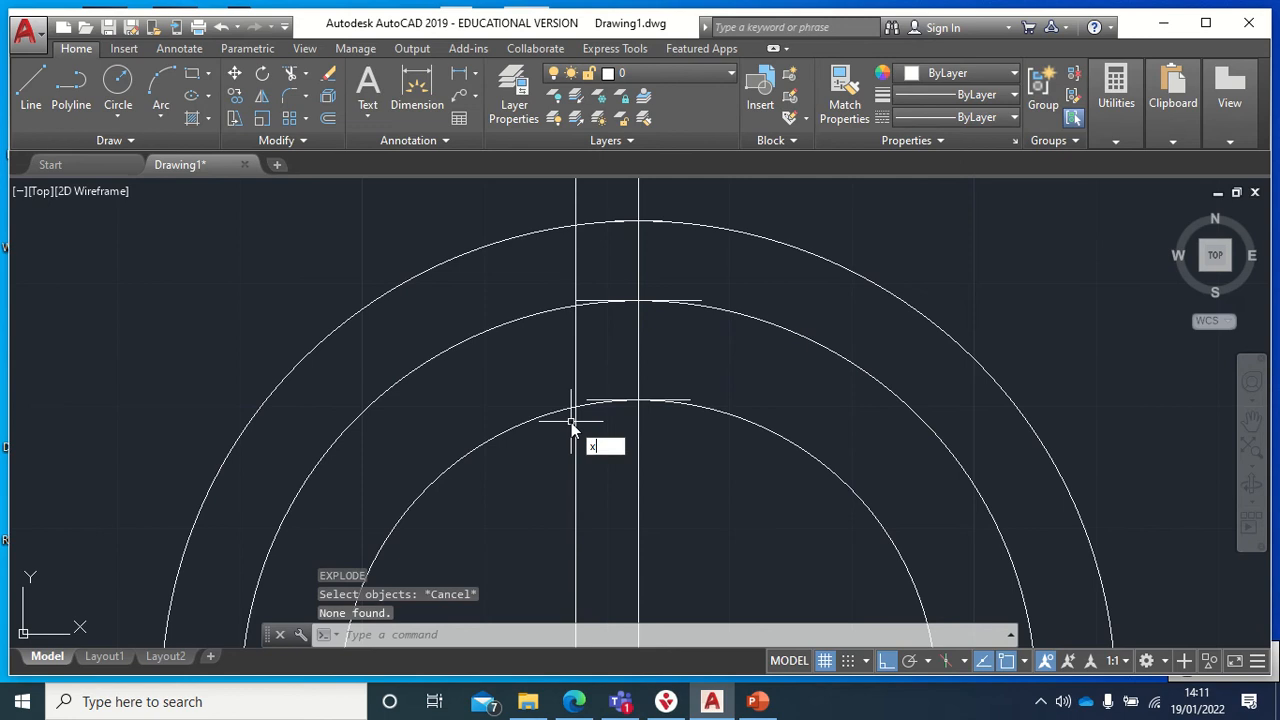
pyautogui.press('Down')
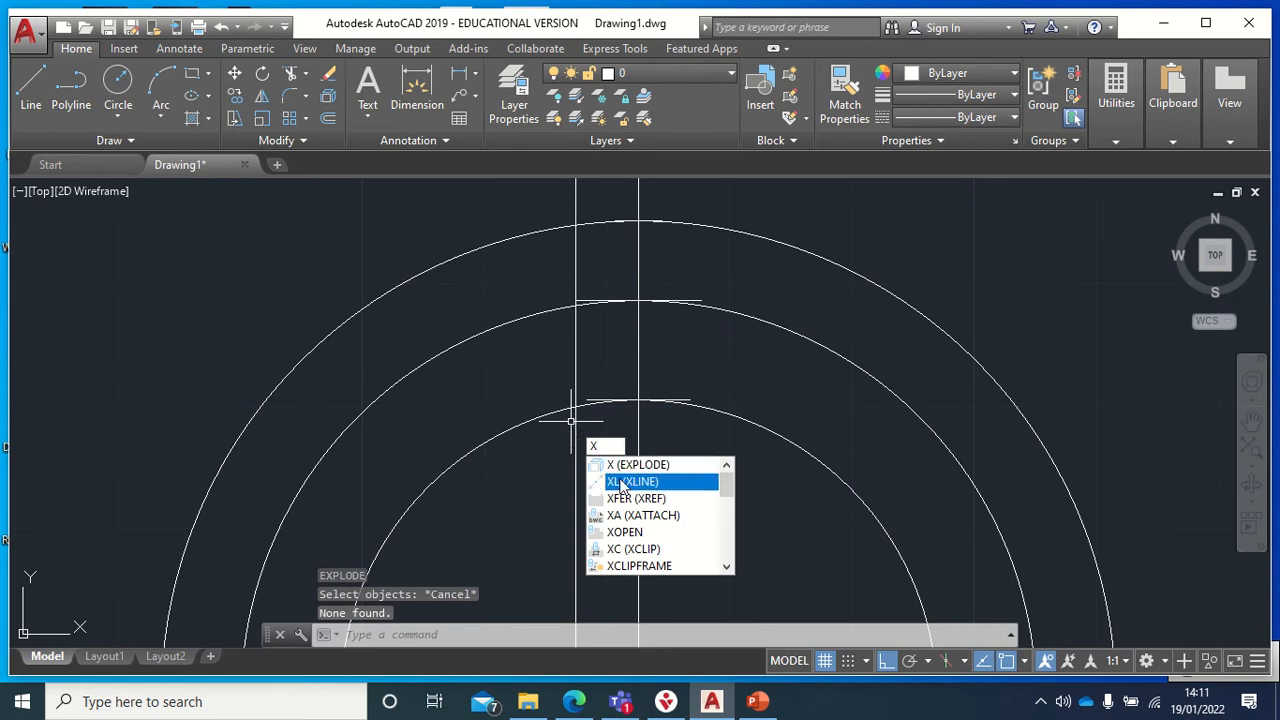
pyautogui.press('Return')
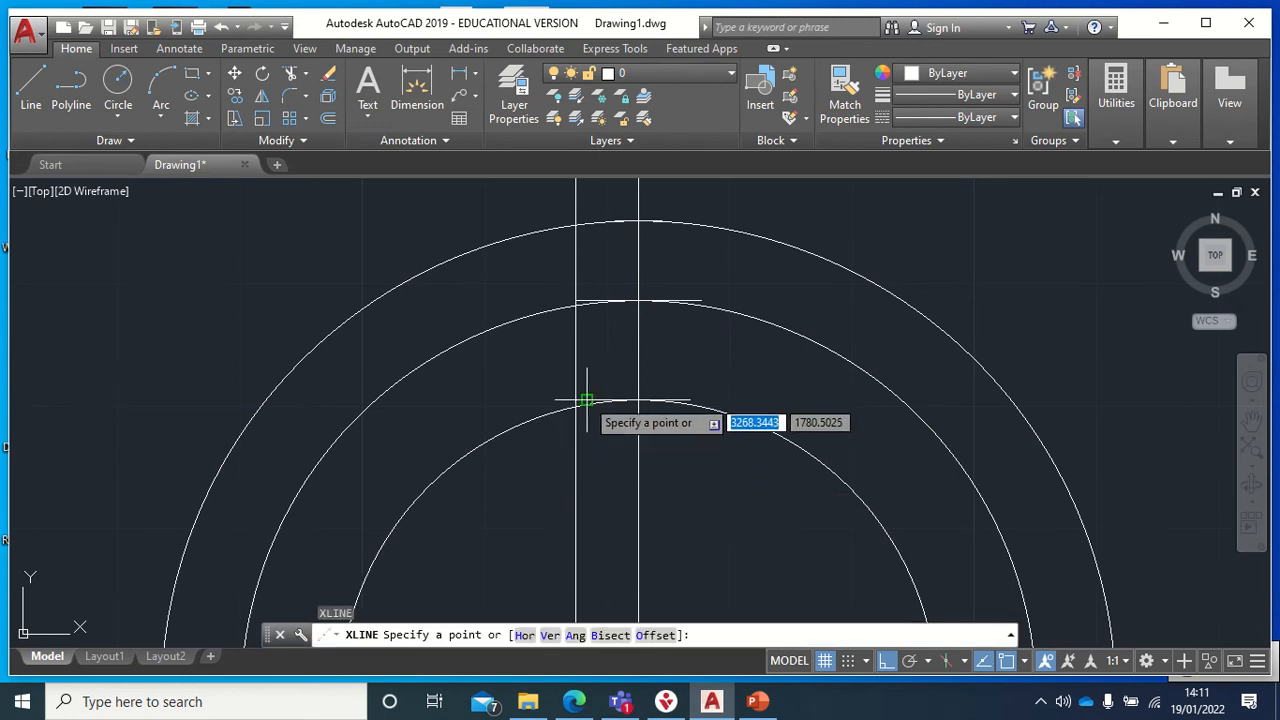
pyautogui.click(587, 400)
pyautogui.click(587, 368)
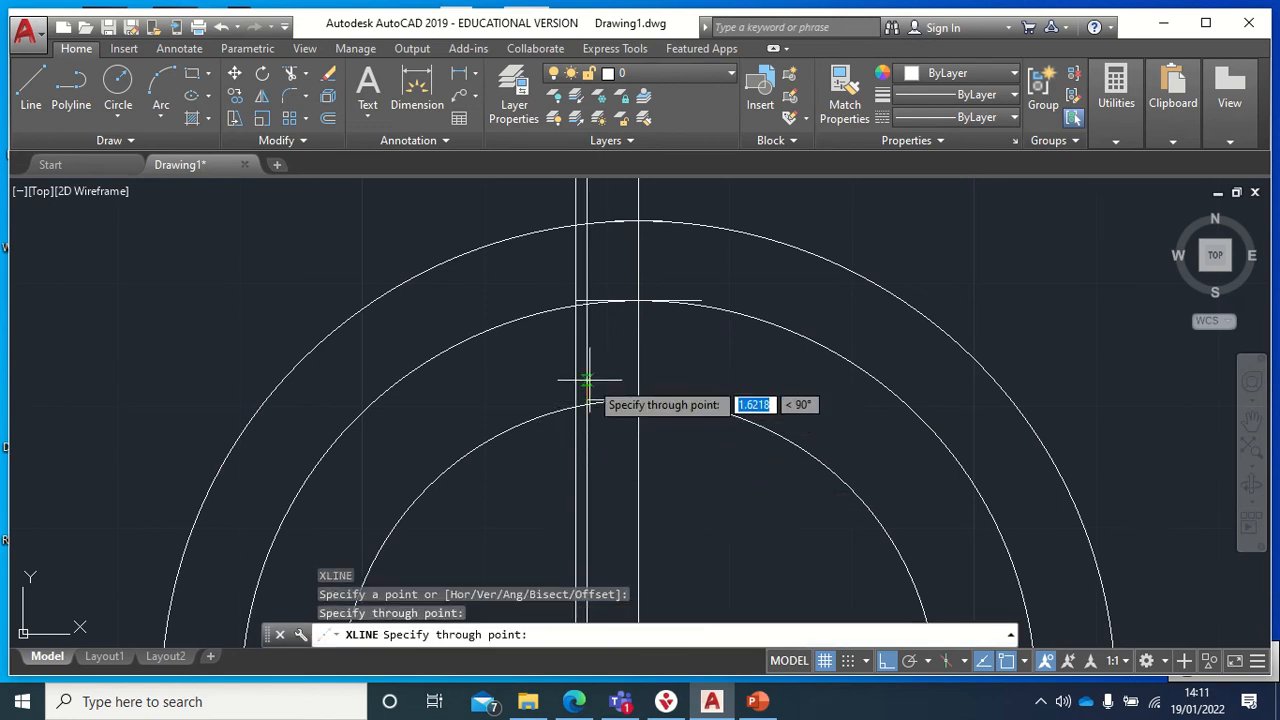
pyautogui.press('Escape')
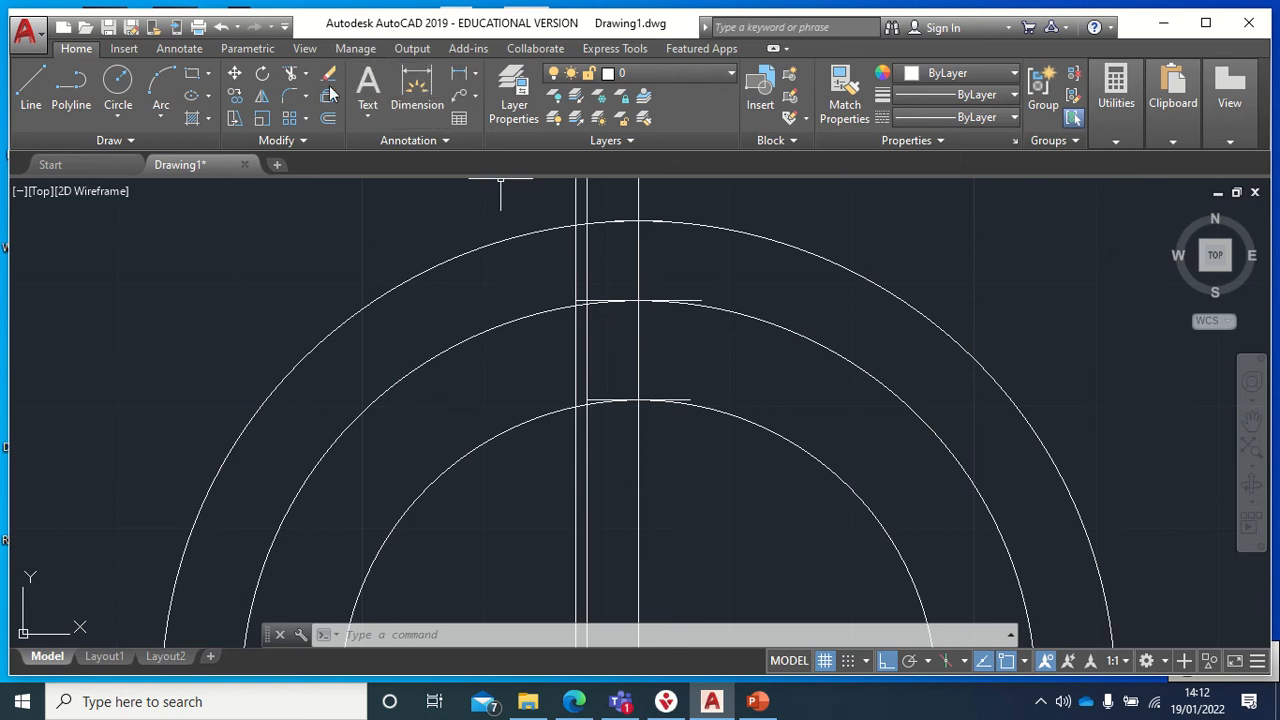
# Draw a three-point arc from the inner circle through the middle circle, at their respective left construction-line crossings, ending at the 3.822 line's left endpoint.
pyautogui.click(209, 98)
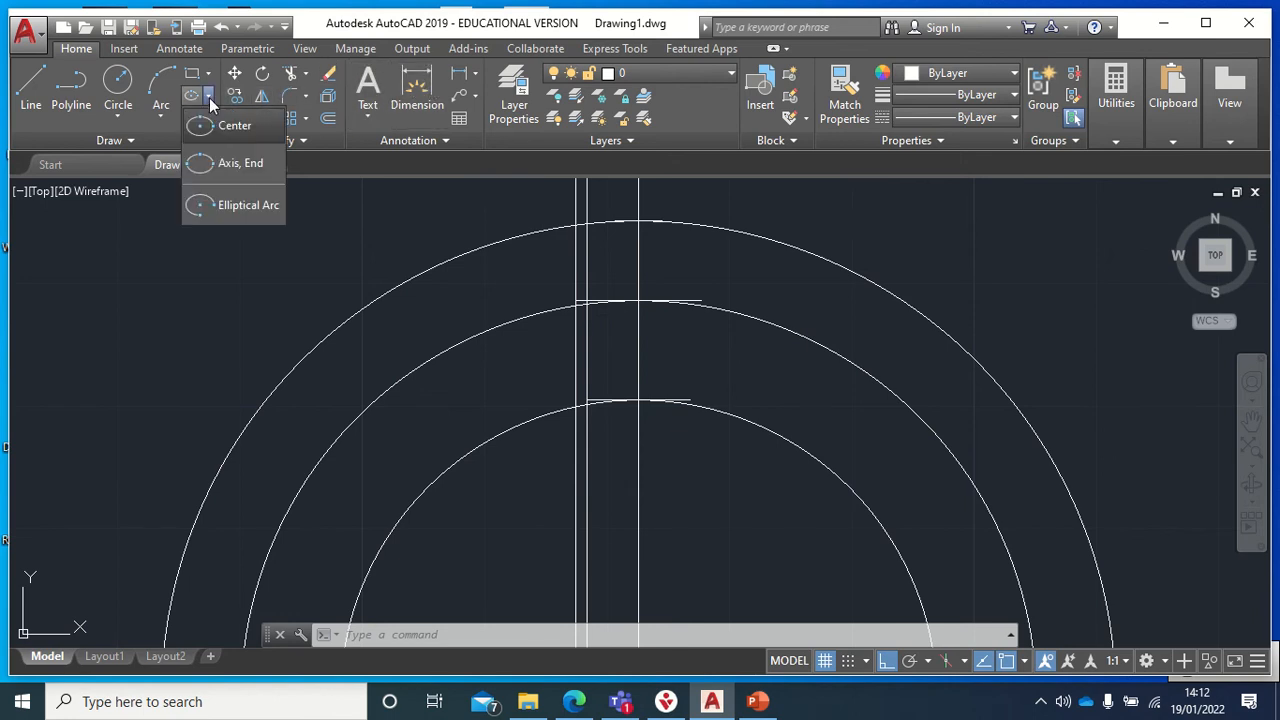
pyautogui.click(162, 116)
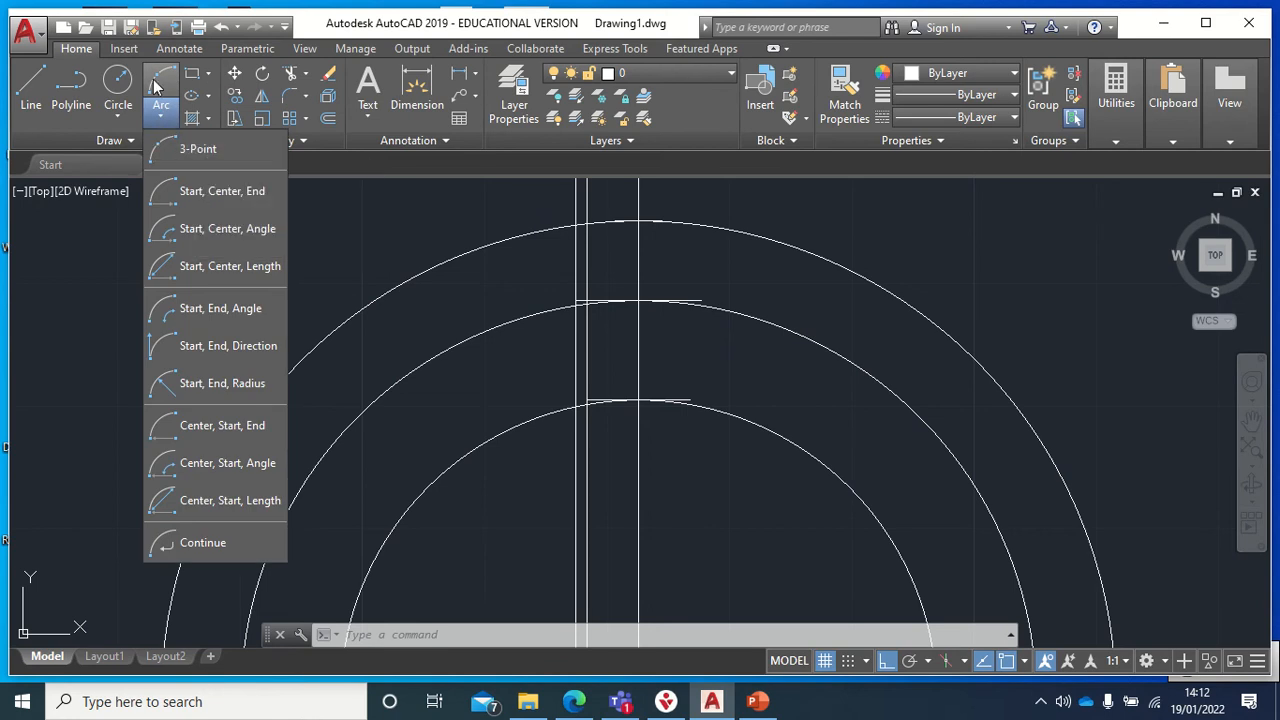
pyautogui.click(193, 148)
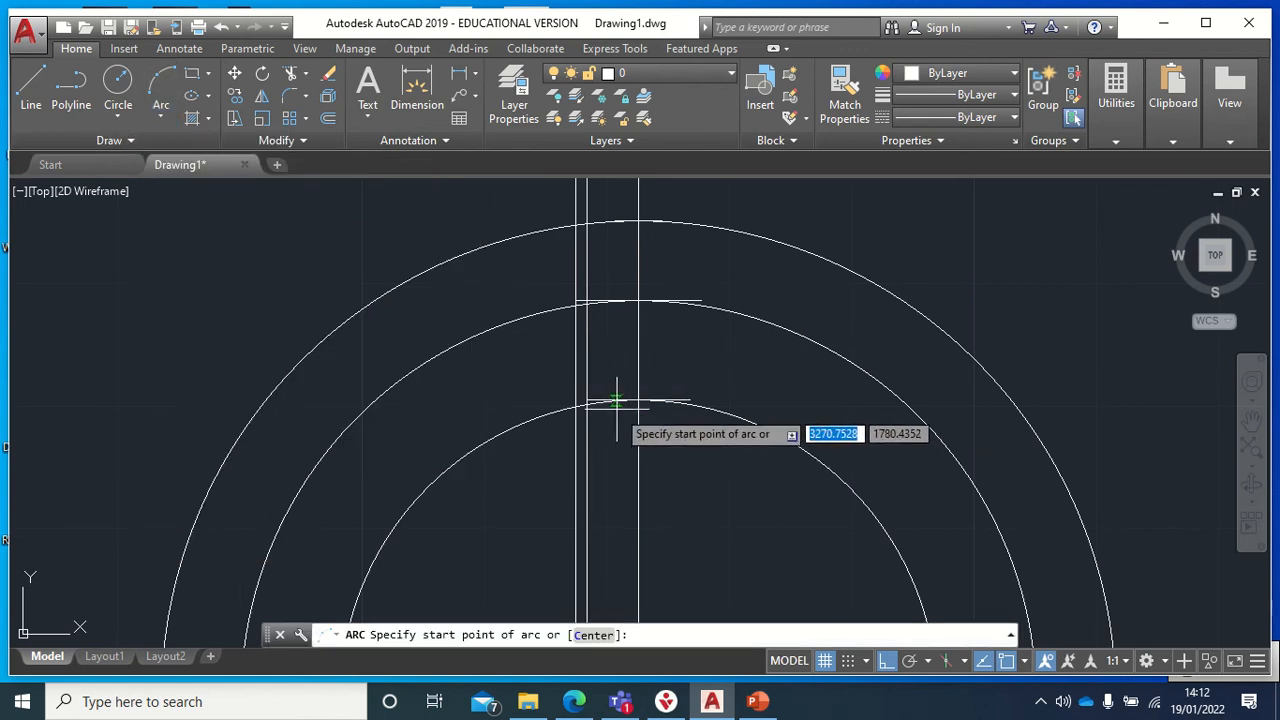
pyautogui.scroll(-5, 640, 443)
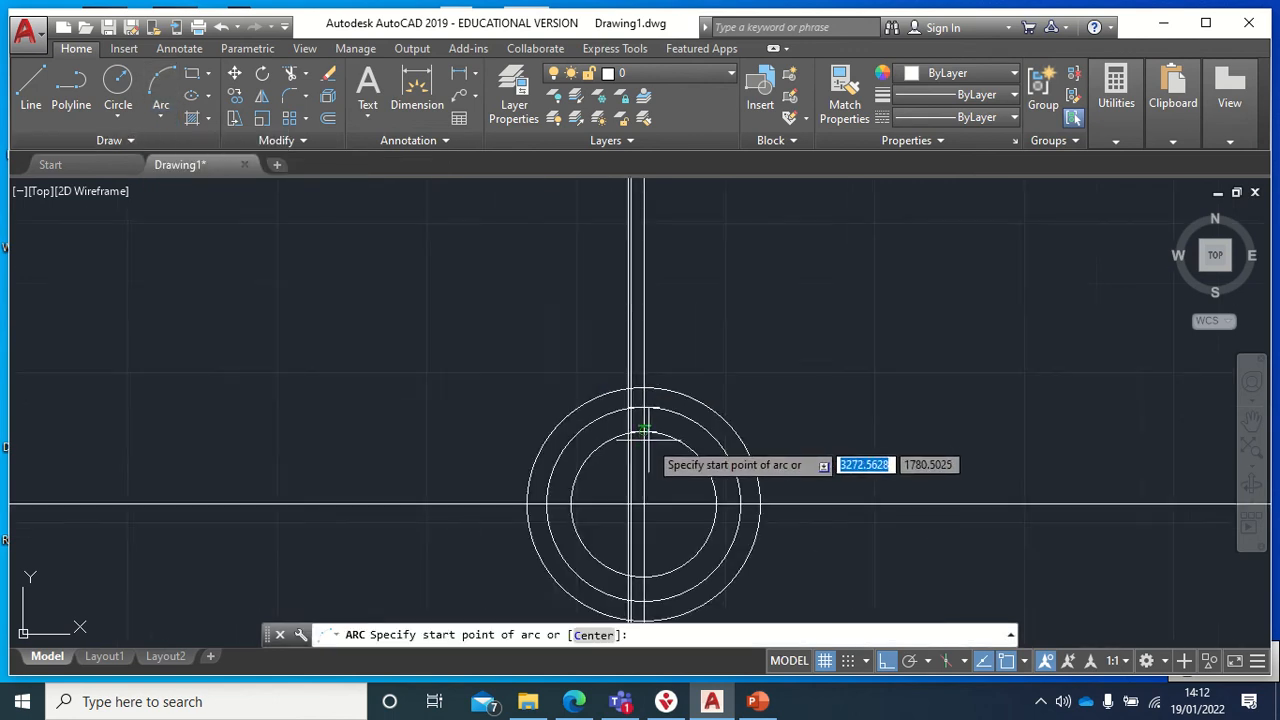
pyautogui.scroll(6, 651, 457)
pyautogui.scroll(3, 646, 440)
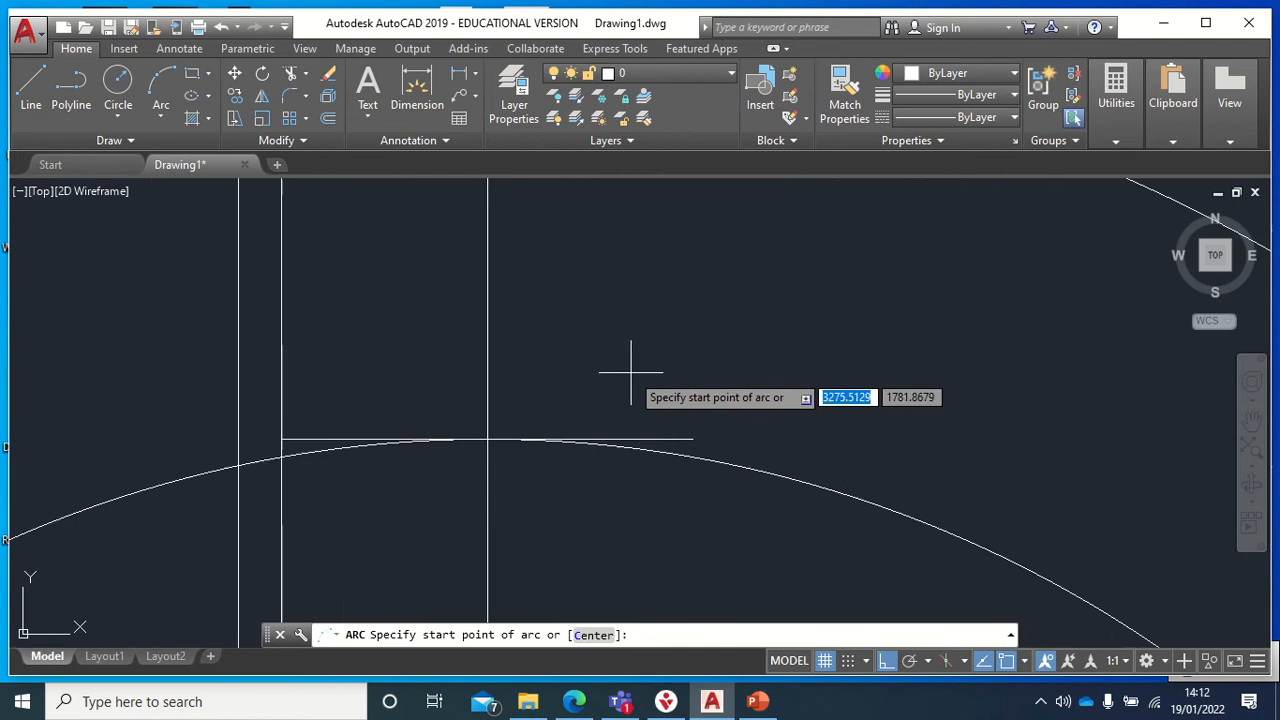
pyautogui.moveTo(629, 371)
pyautogui.mouseDown(button='middle')
pyautogui.moveTo(723, 463)
pyautogui.moveTo(780, 457)
pyautogui.mouseUp(button='middle')
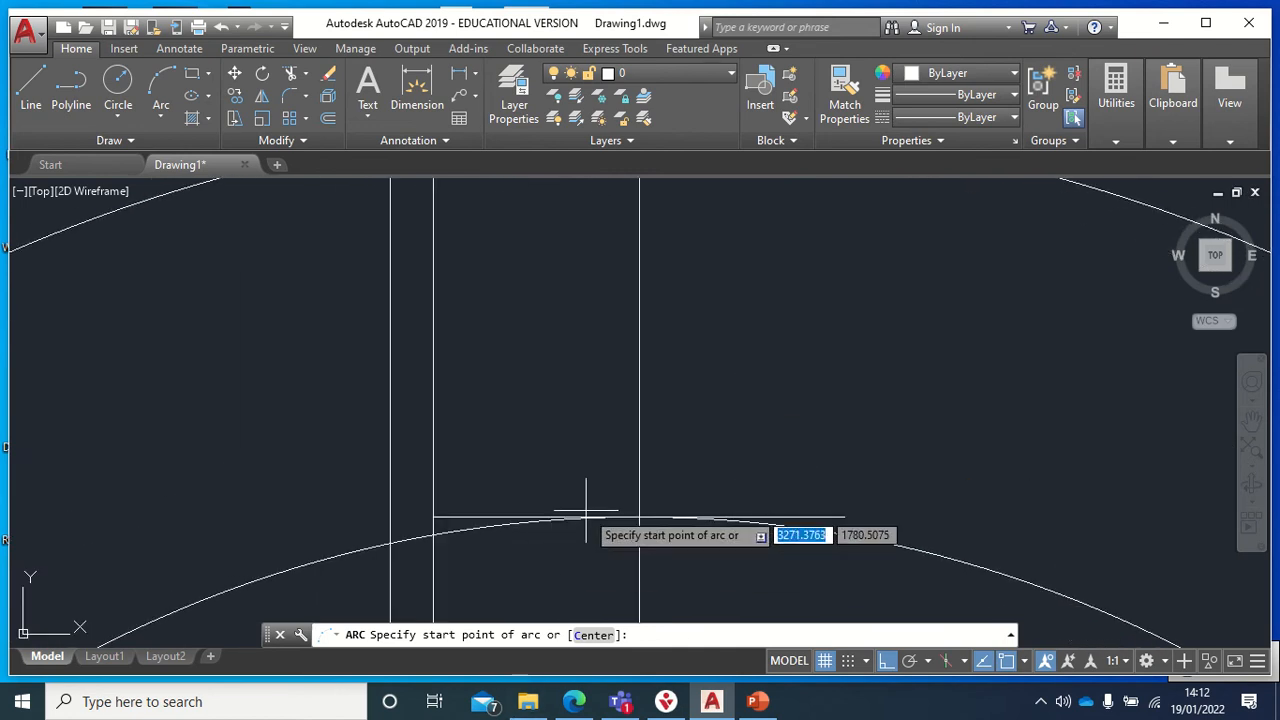
pyautogui.scroll(2, 666, 490)
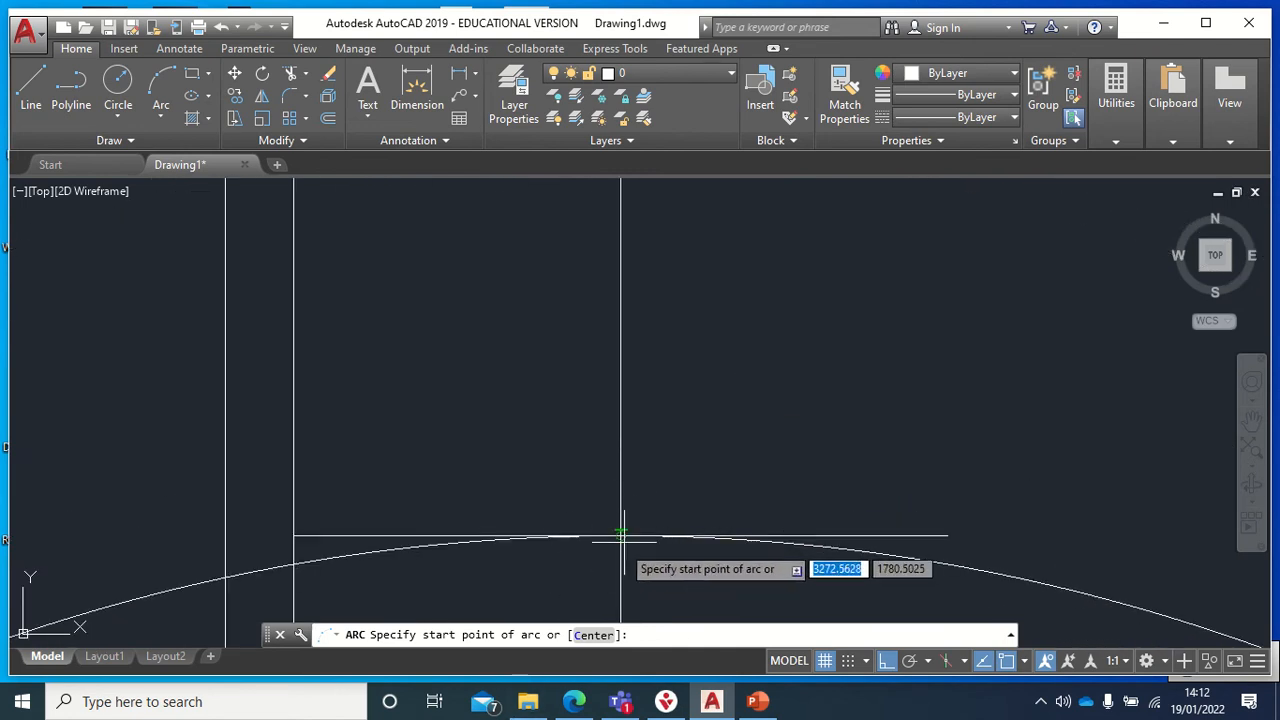
pyautogui.scroll(4, 594, 470)
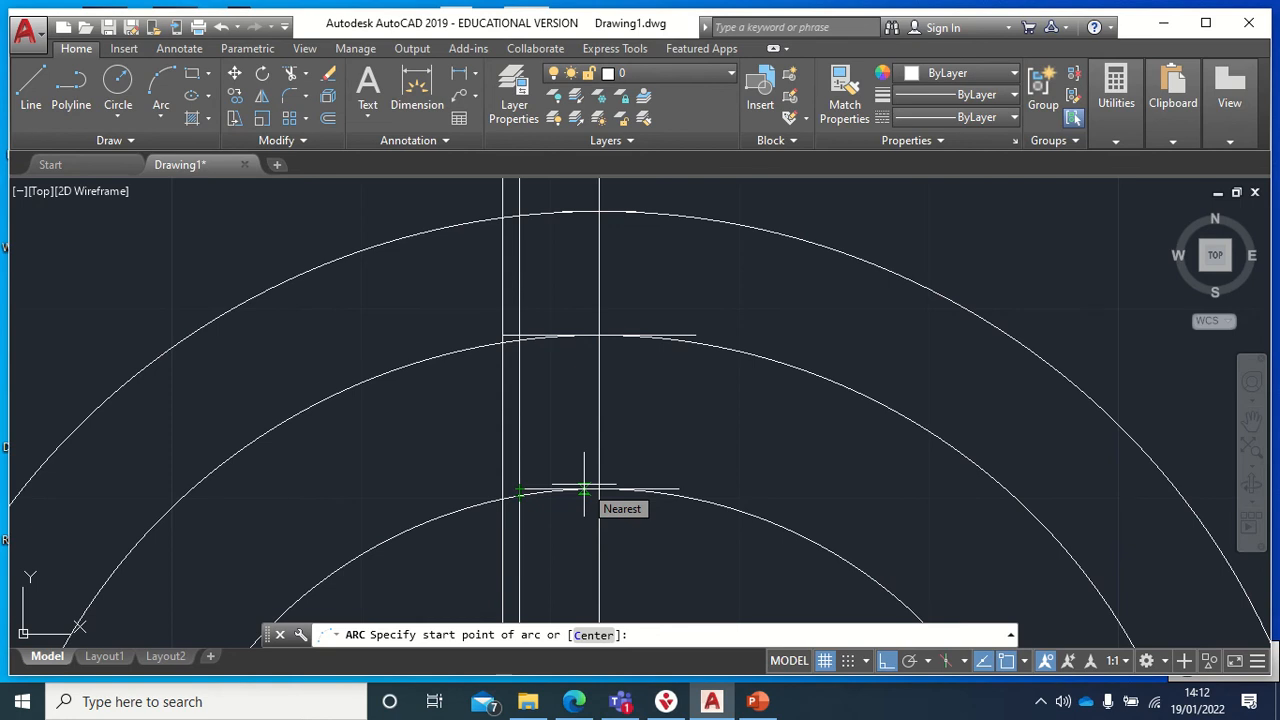
pyautogui.scroll(5, 580, 500)
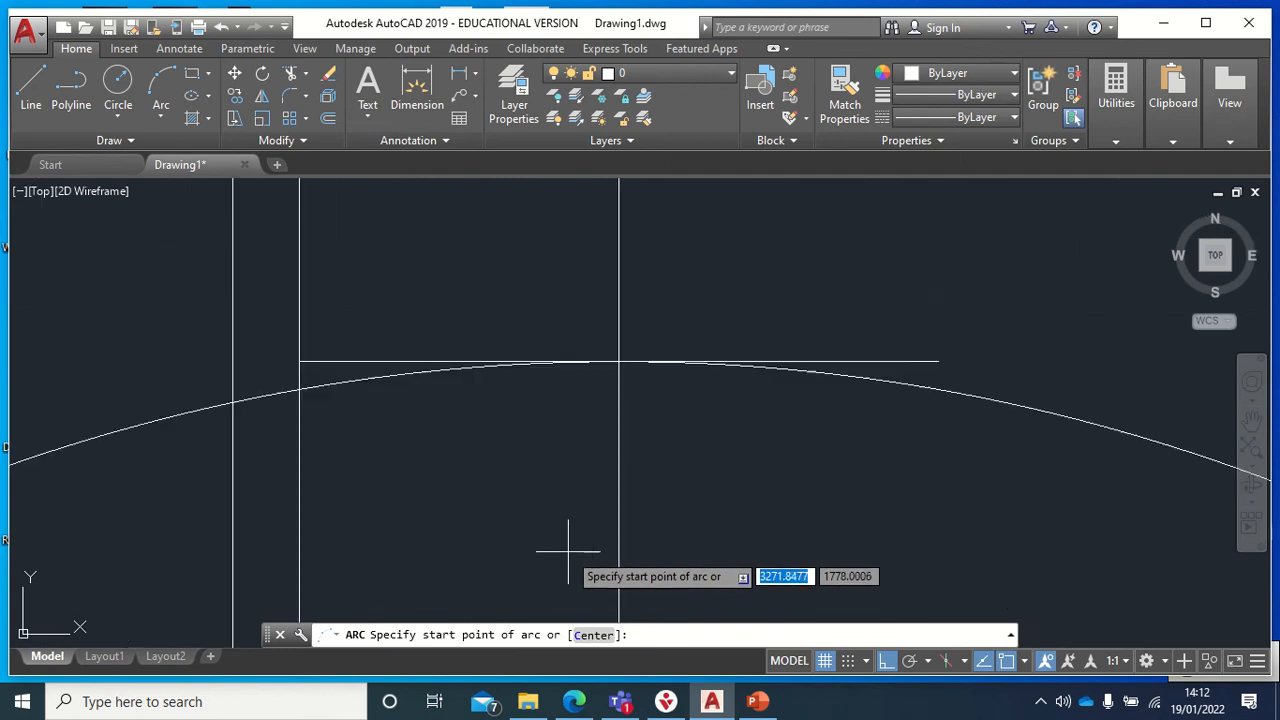
pyautogui.moveTo(478, 493)
pyautogui.mouseDown(button='middle')
pyautogui.moveTo(900, 537)
pyautogui.moveTo(1097, 523)
pyautogui.mouseUp(button='middle')
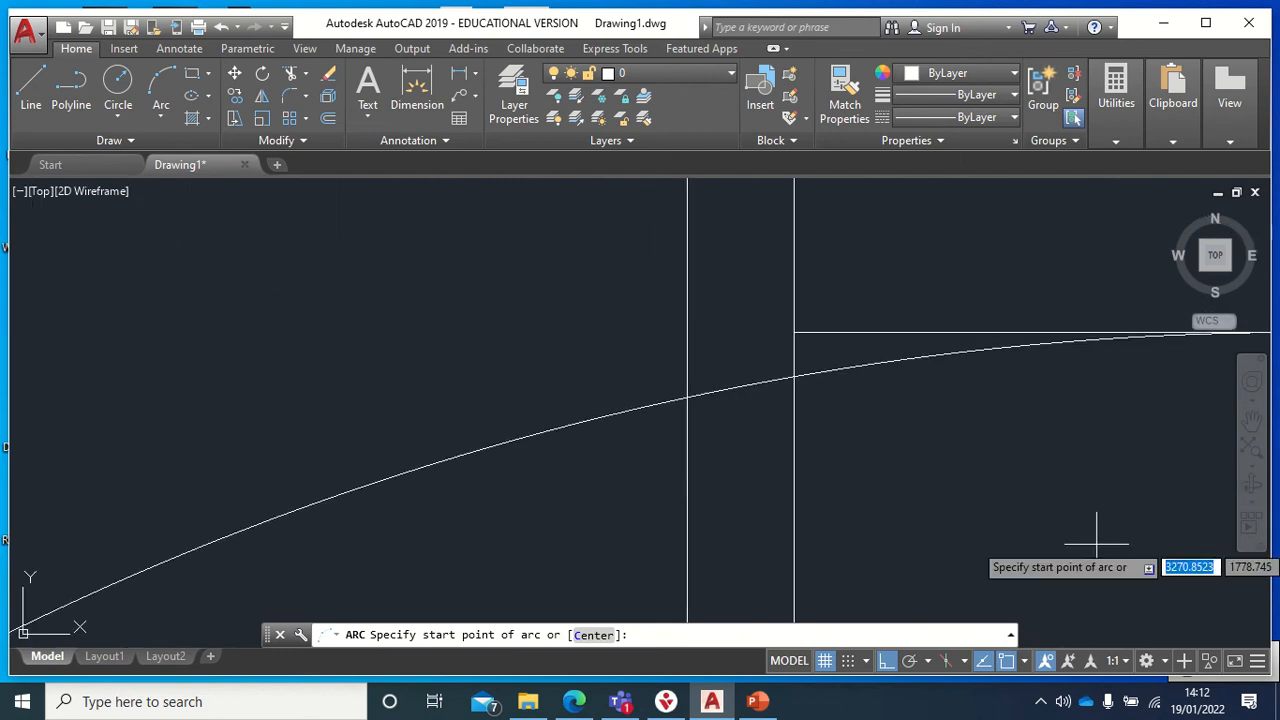
pyautogui.click(794, 376)
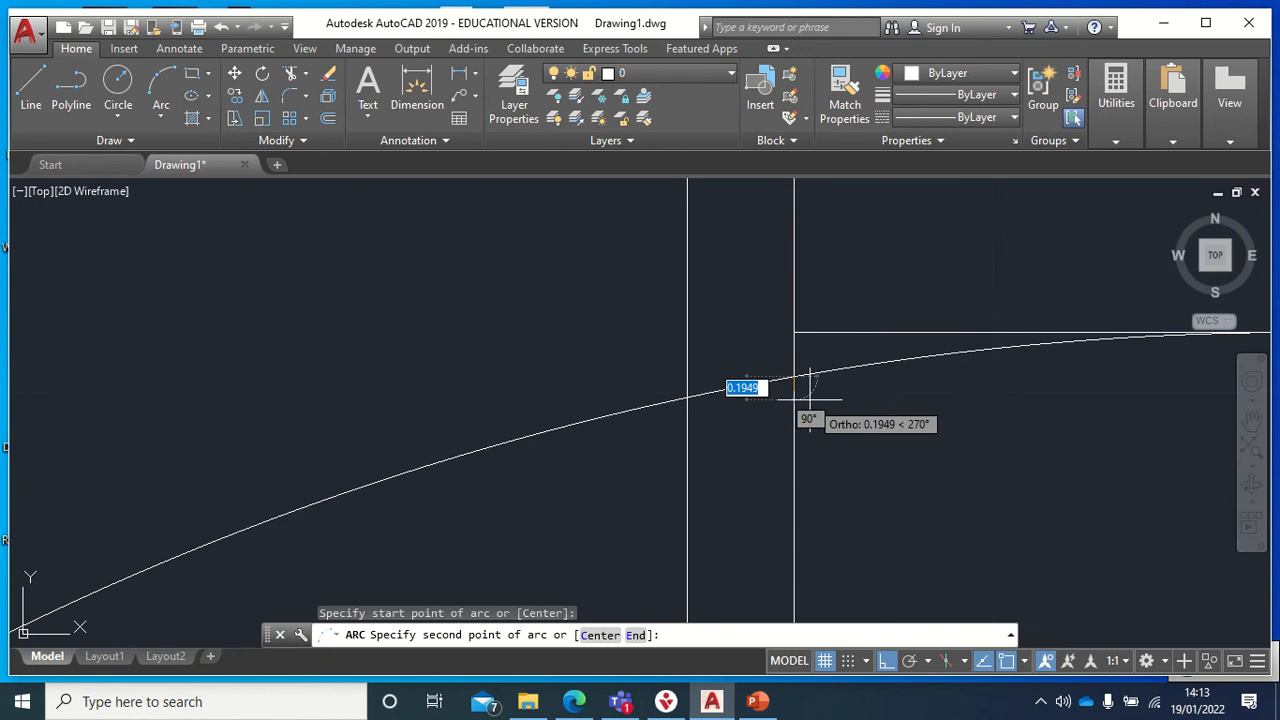
pyautogui.moveTo(801, 411); pyautogui.dragTo(732, 664, button='middle')
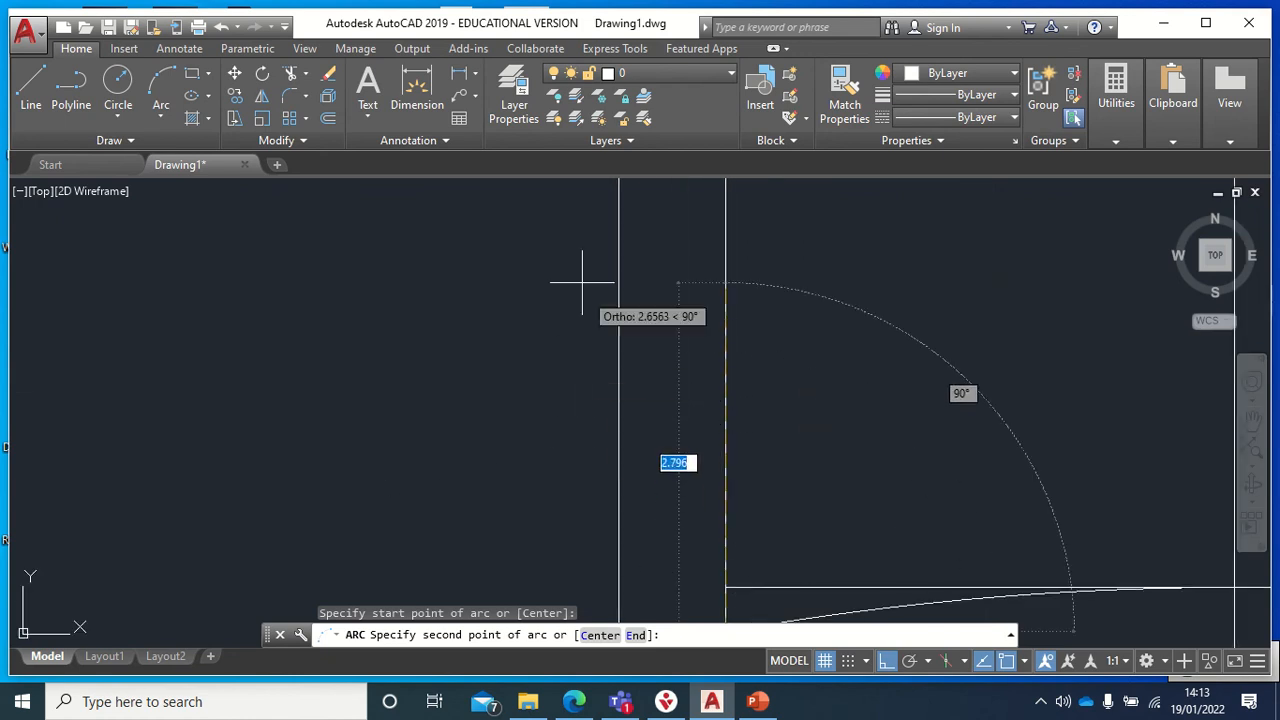
pyautogui.scroll(-4, 610, 220)
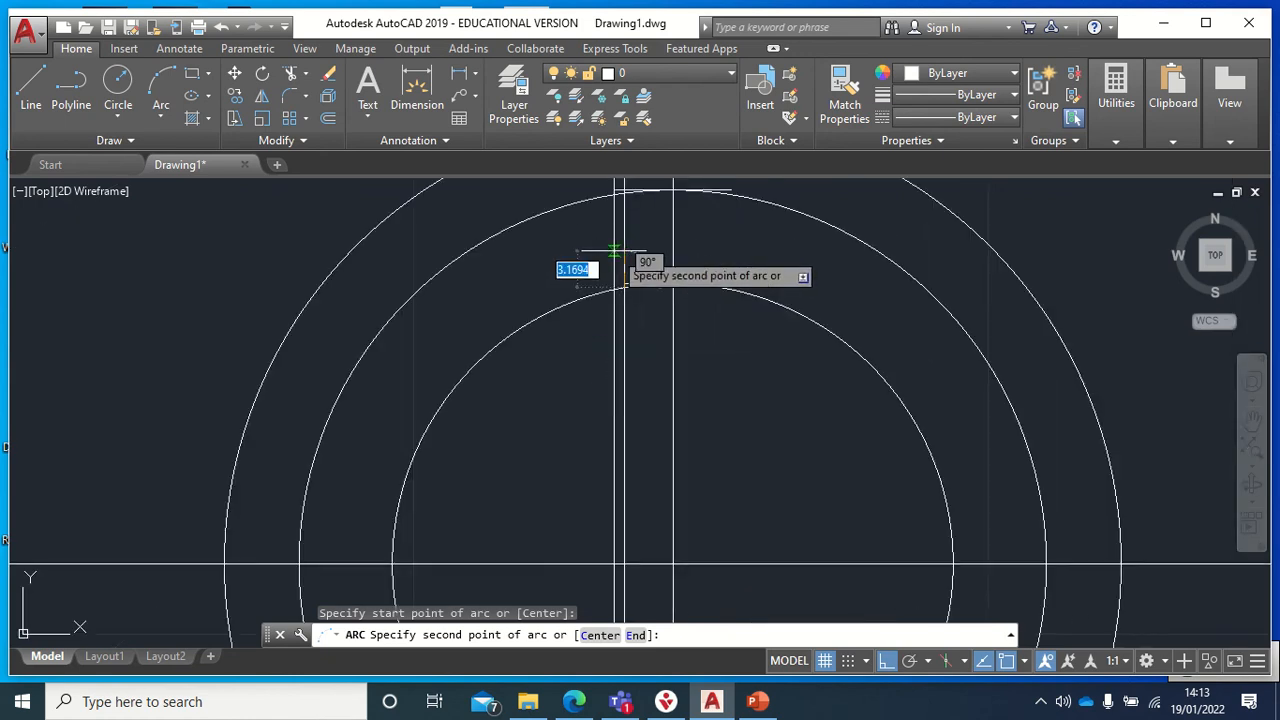
pyautogui.moveTo(614, 257)
pyautogui.mouseDown(button='middle')
pyautogui.moveTo(608, 248)
pyautogui.moveTo(615, 418)
pyautogui.mouseUp(button='middle')
pyautogui.scroll(4, 751, 423)
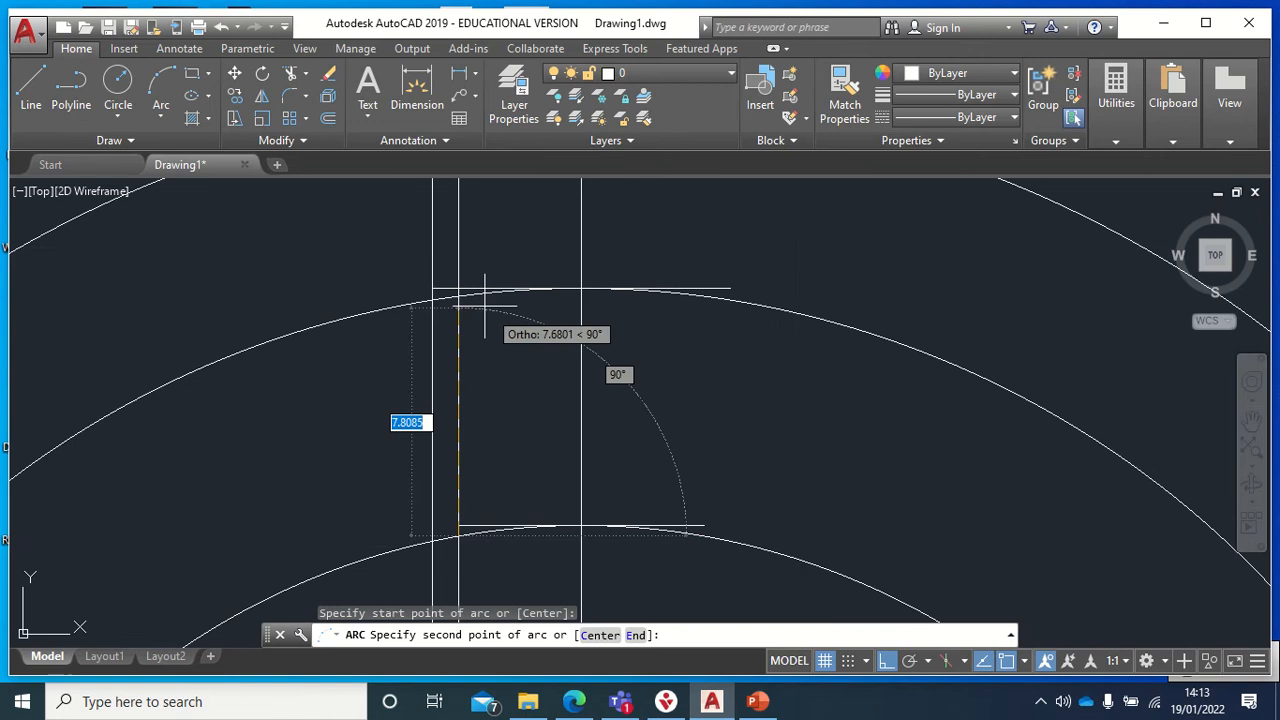
pyautogui.click(432, 296)
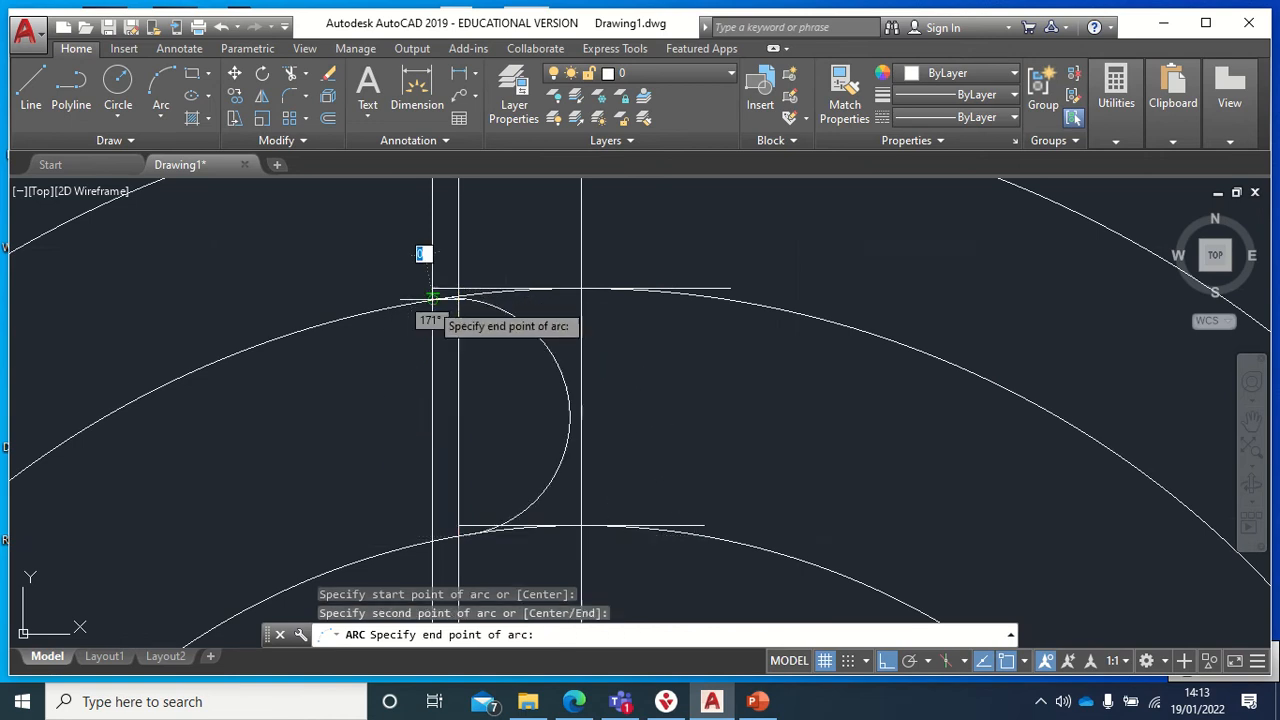
pyautogui.moveTo(511, 235); pyautogui.dragTo(550, 509, button='middle')
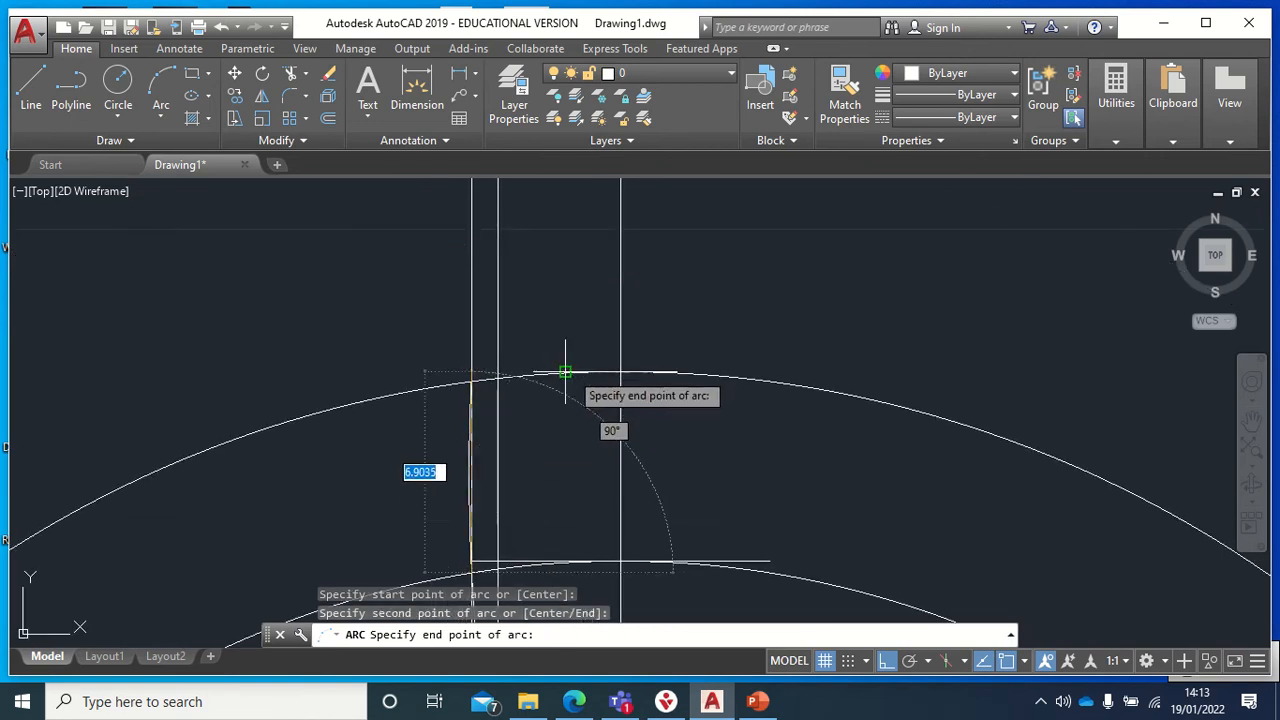
pyautogui.scroll(-5, 563, 378)
pyautogui.scroll(4, 563, 385)
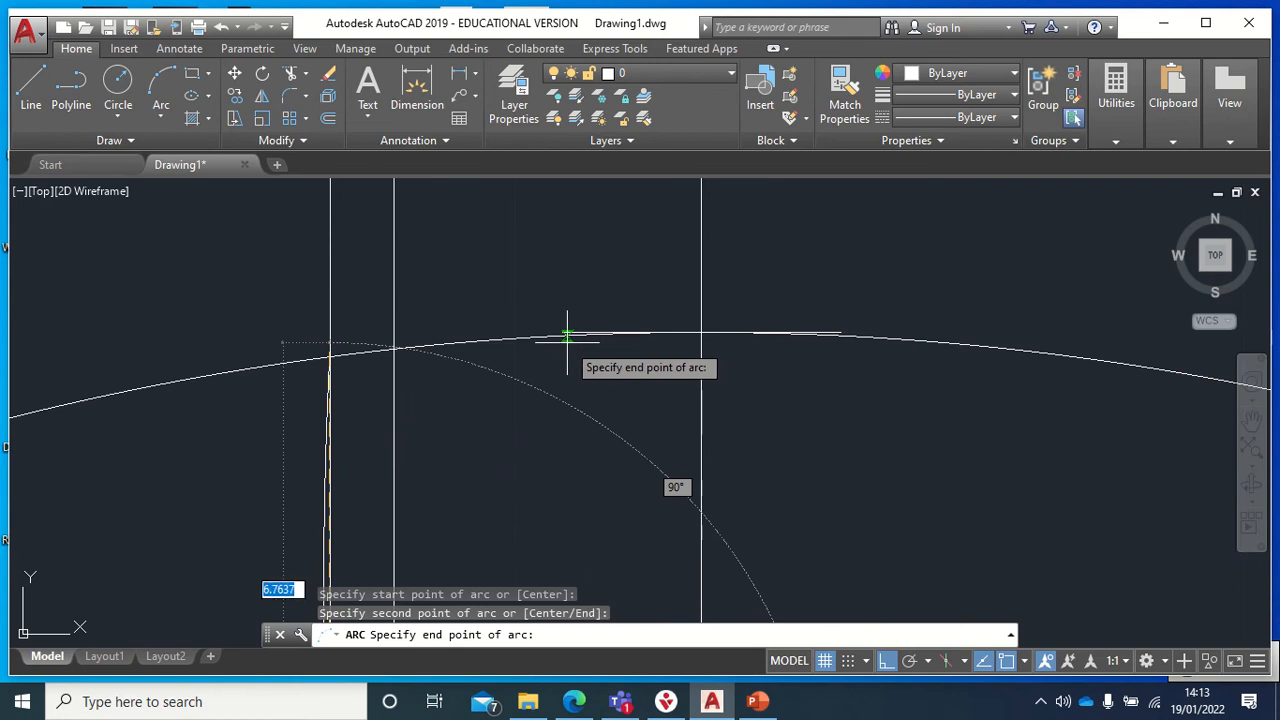
pyautogui.click(567, 336)
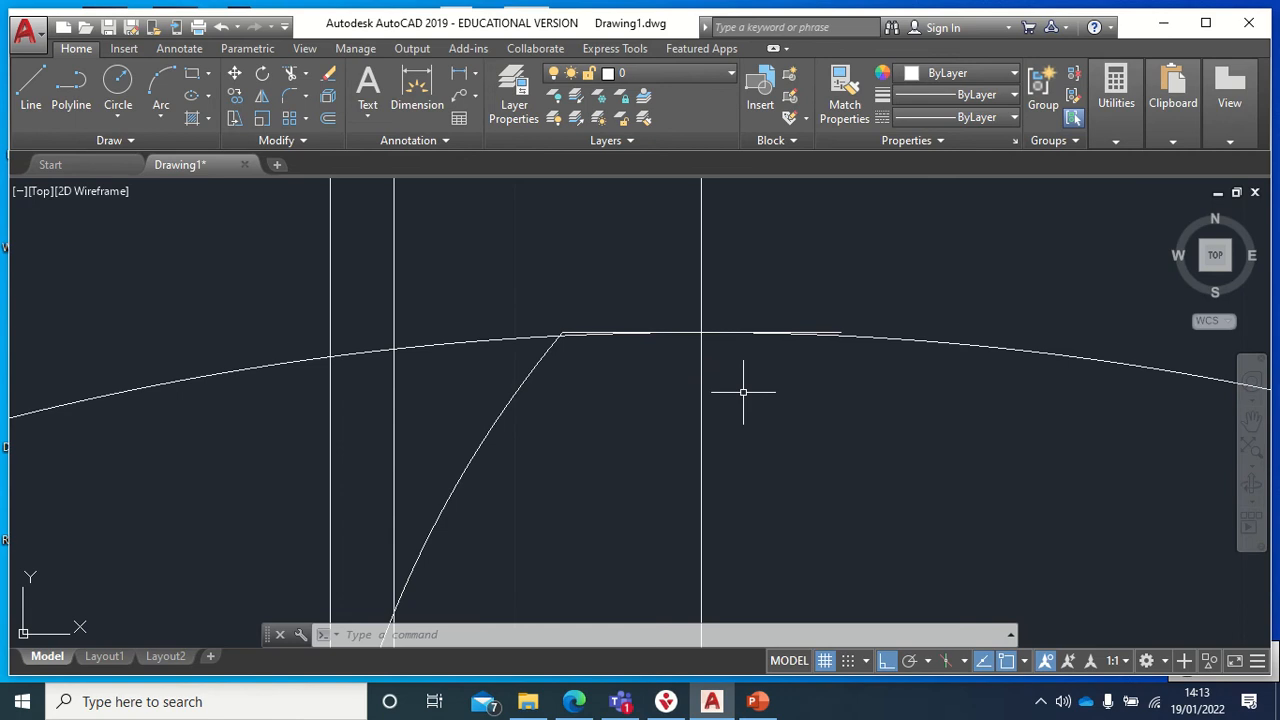
# Examine the arc's path across the inner, middle and outer circles and its position relative to the vertical construction lines.
pyautogui.scroll(-2, 690, 385)
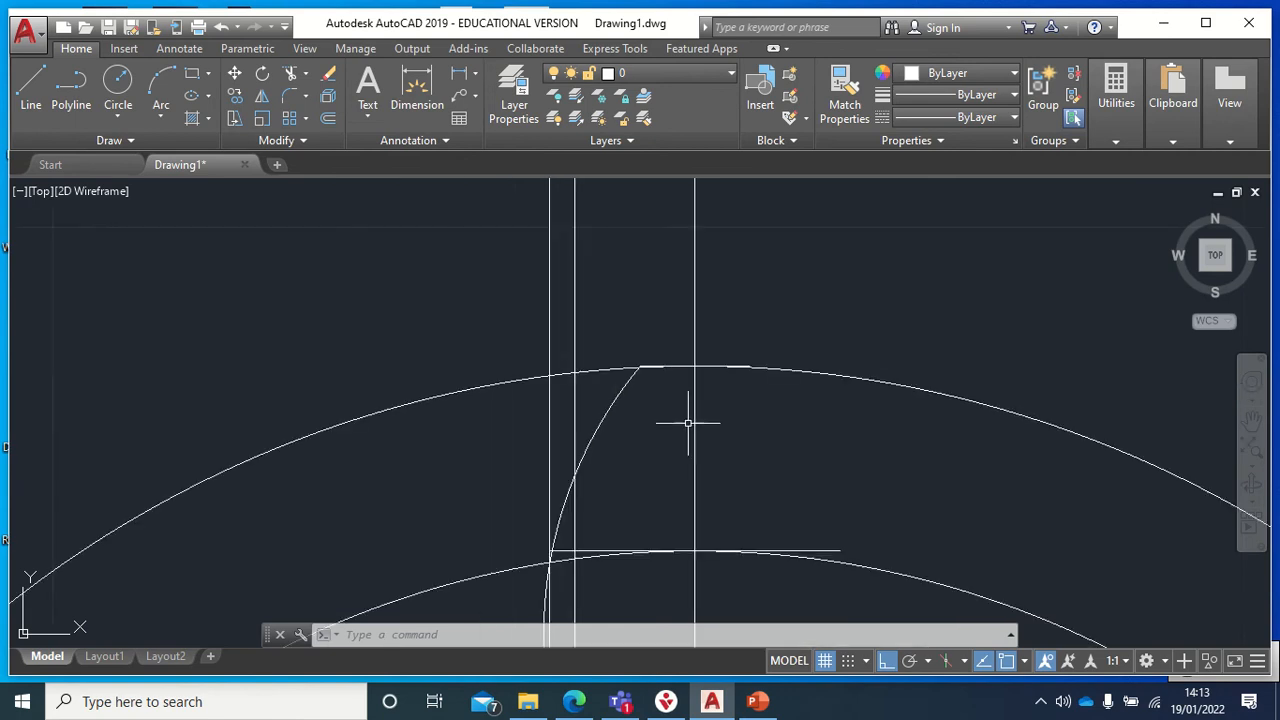
pyautogui.scroll(-2, 690, 418)
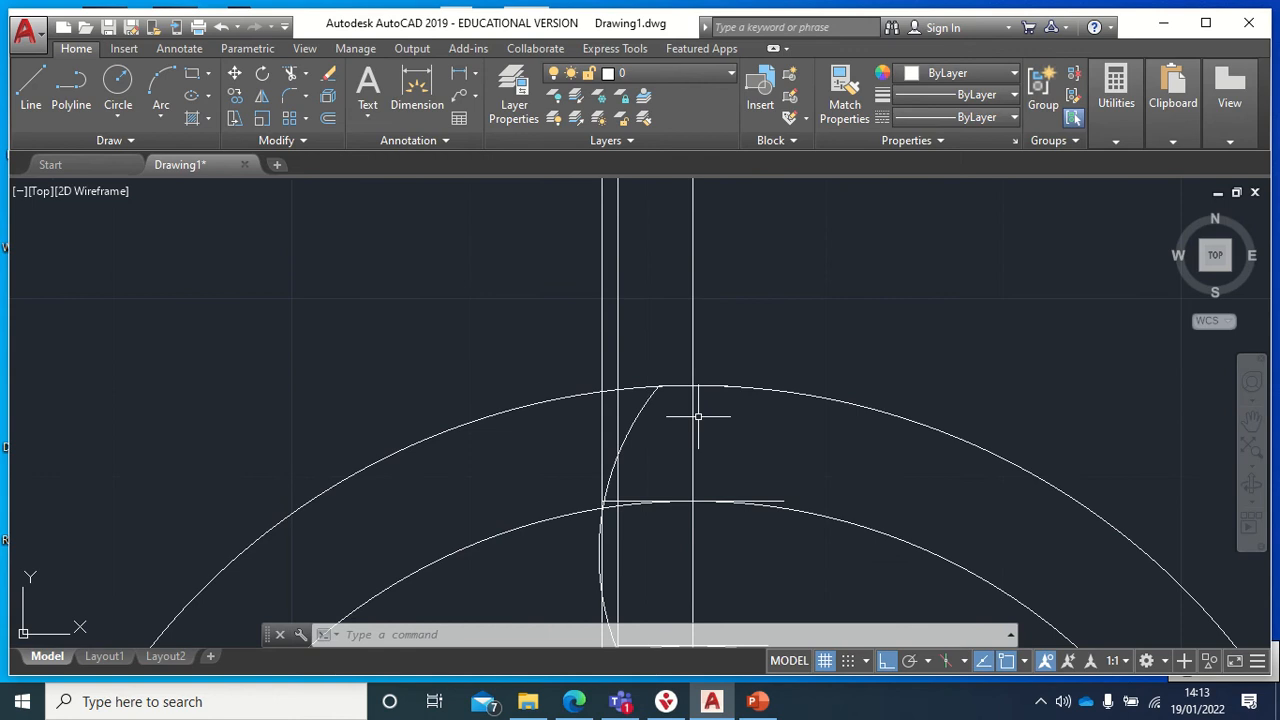
pyautogui.scroll(-2, 698, 416)
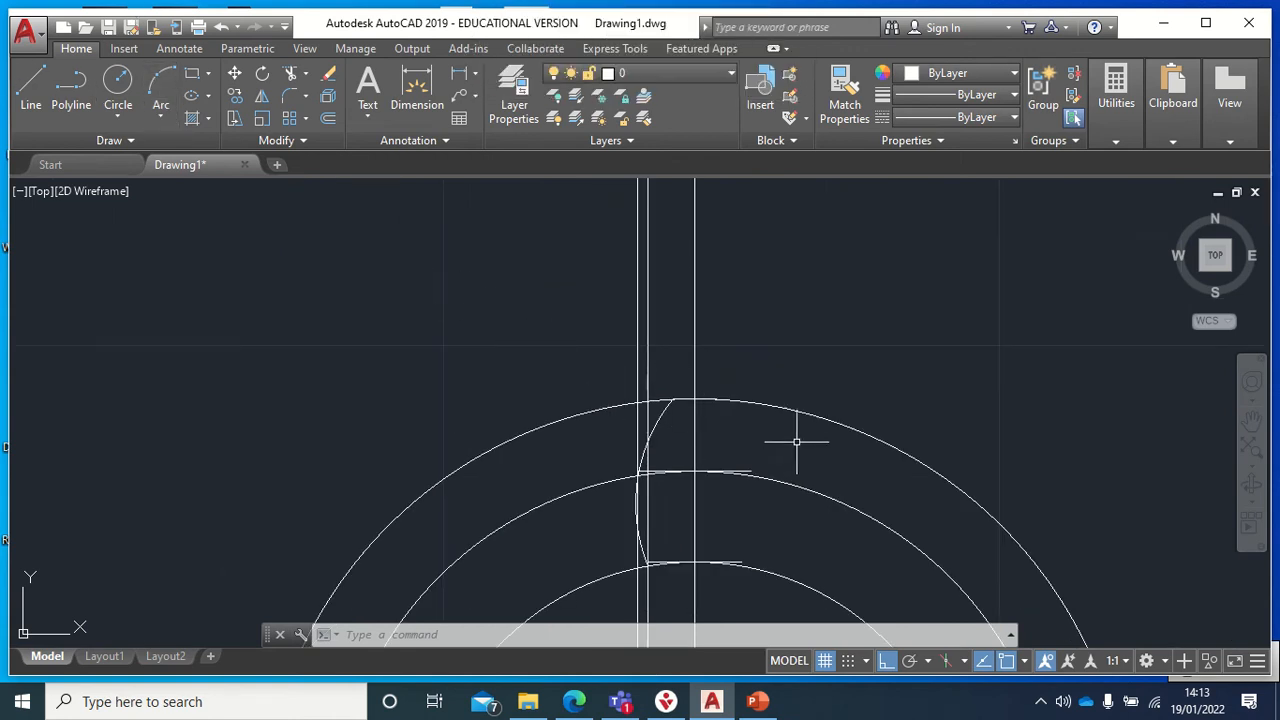
pyautogui.scroll(3, 795, 490)
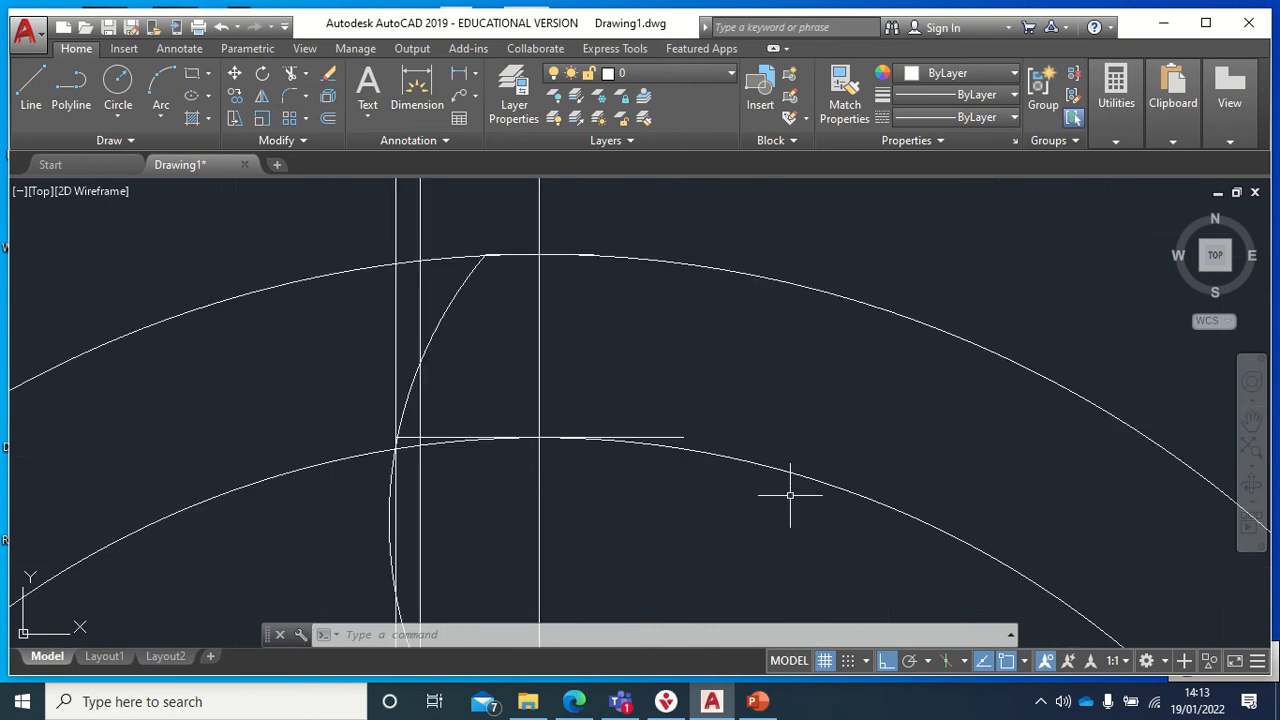
pyautogui.moveTo(734, 480); pyautogui.dragTo(759, 438, button='middle')
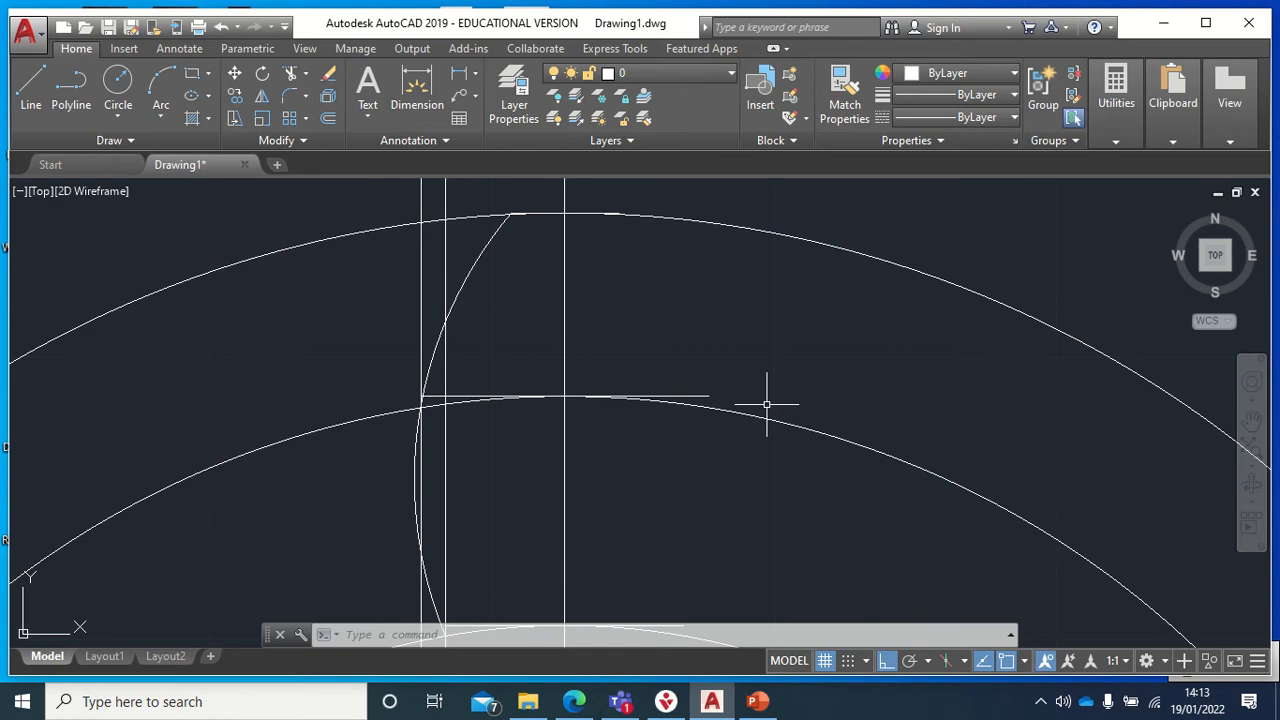
pyautogui.scroll(-5, 766, 405)
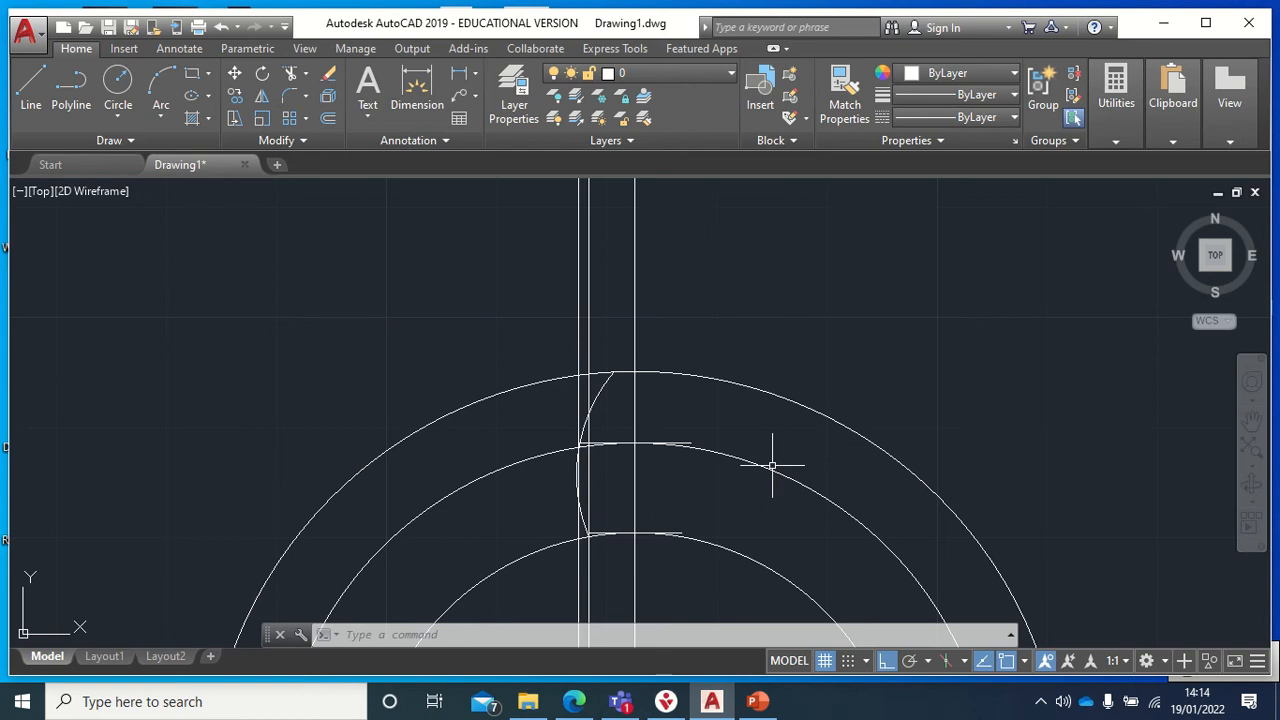
pyautogui.scroll(1, 671, 455)
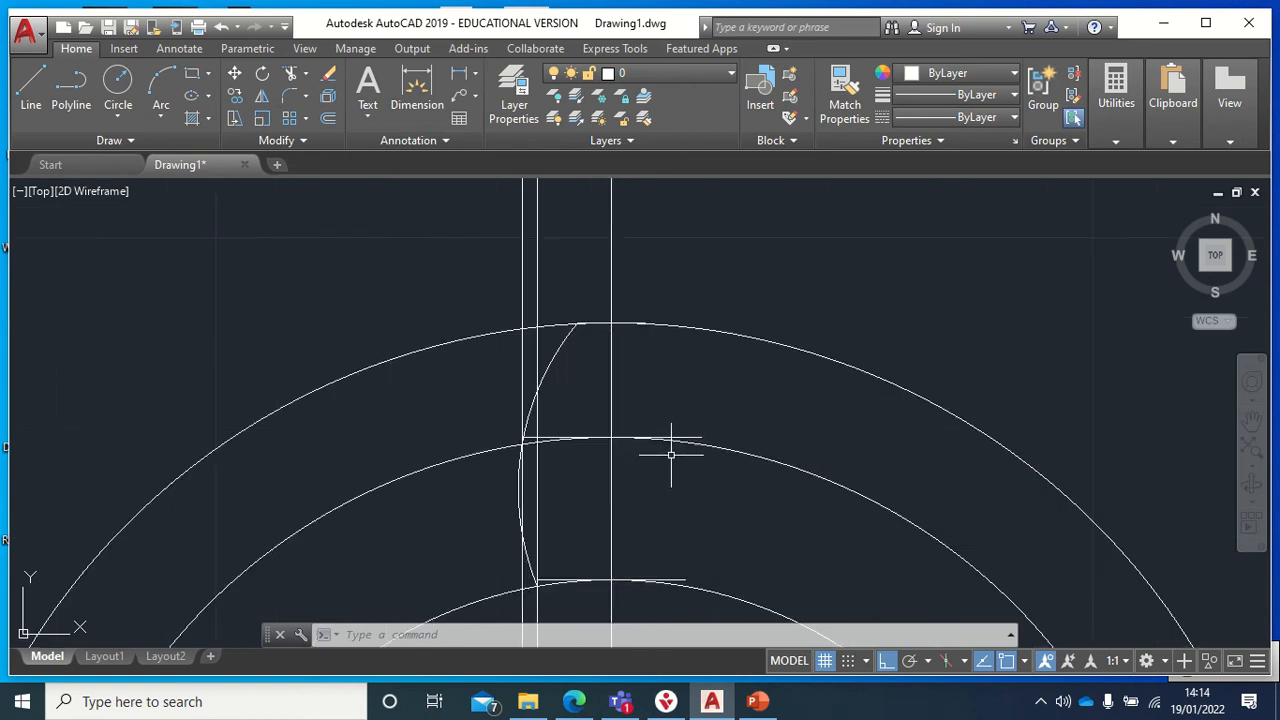
pyautogui.moveTo(671, 455)
pyautogui.mouseDown(button='middle')
pyautogui.moveTo(686, 477)
pyautogui.moveTo(709, 357)
pyautogui.mouseUp(button='middle')
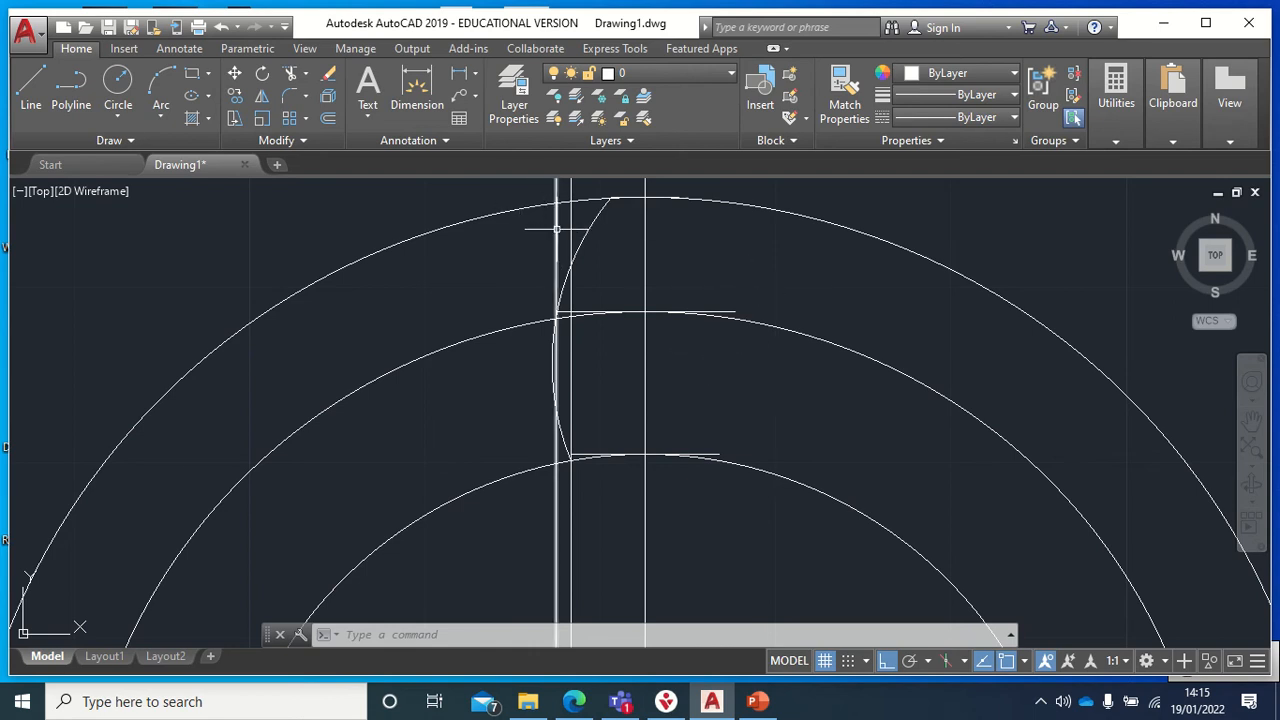
pyautogui.moveTo(569, 218)
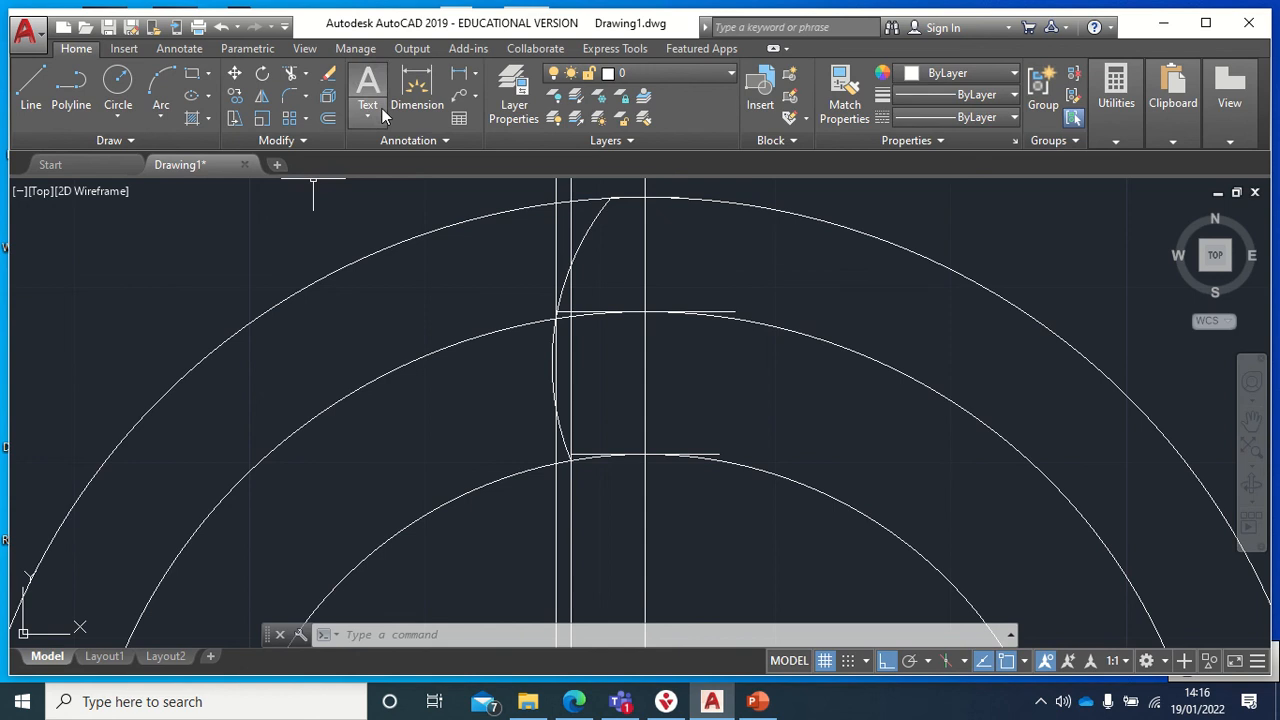
# Mirror the arc about the vertical construction line through the circles' centre, keeping the original arc.
pyautogui.click(261, 99)
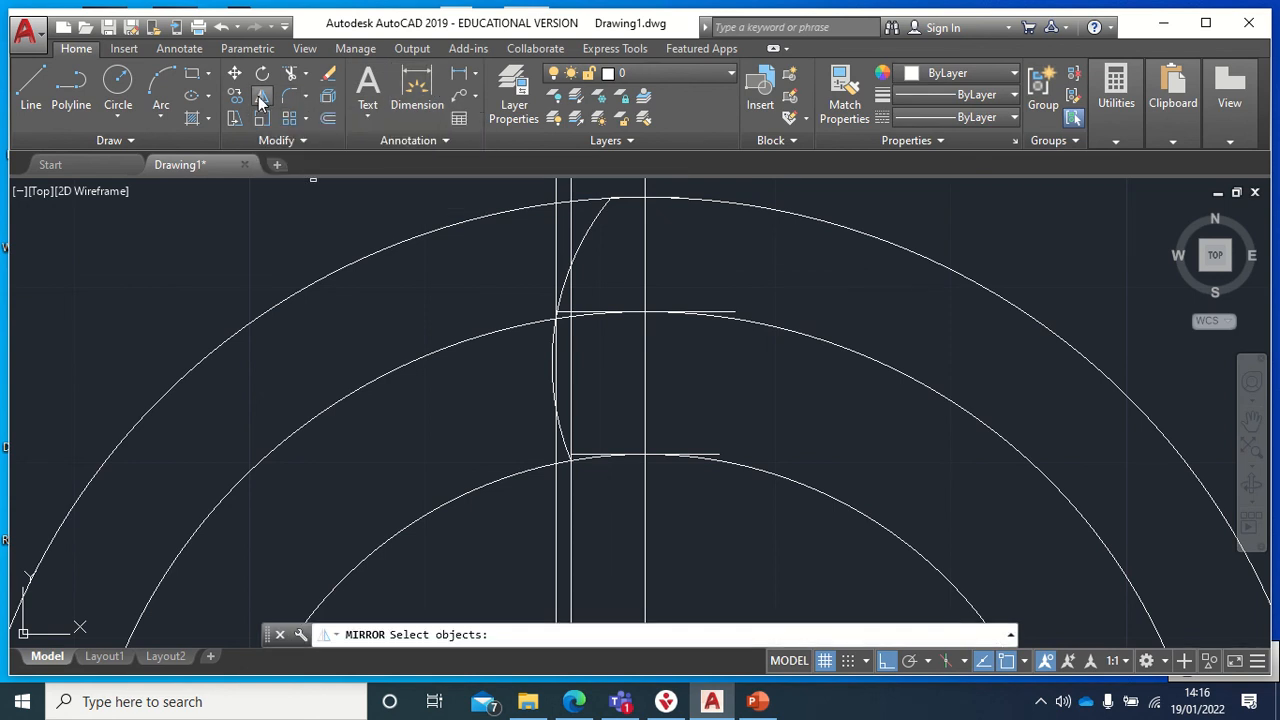
pyautogui.click(592, 222)
pyautogui.press('Return')
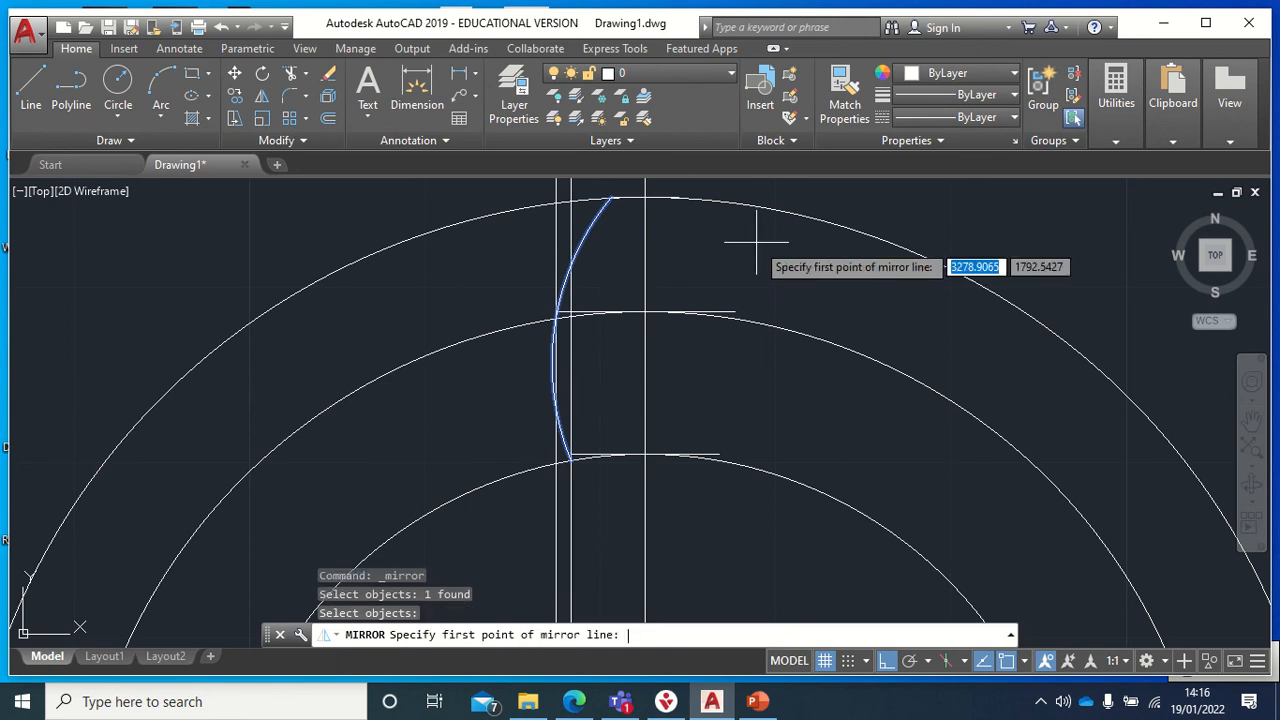
pyautogui.click(645, 205)
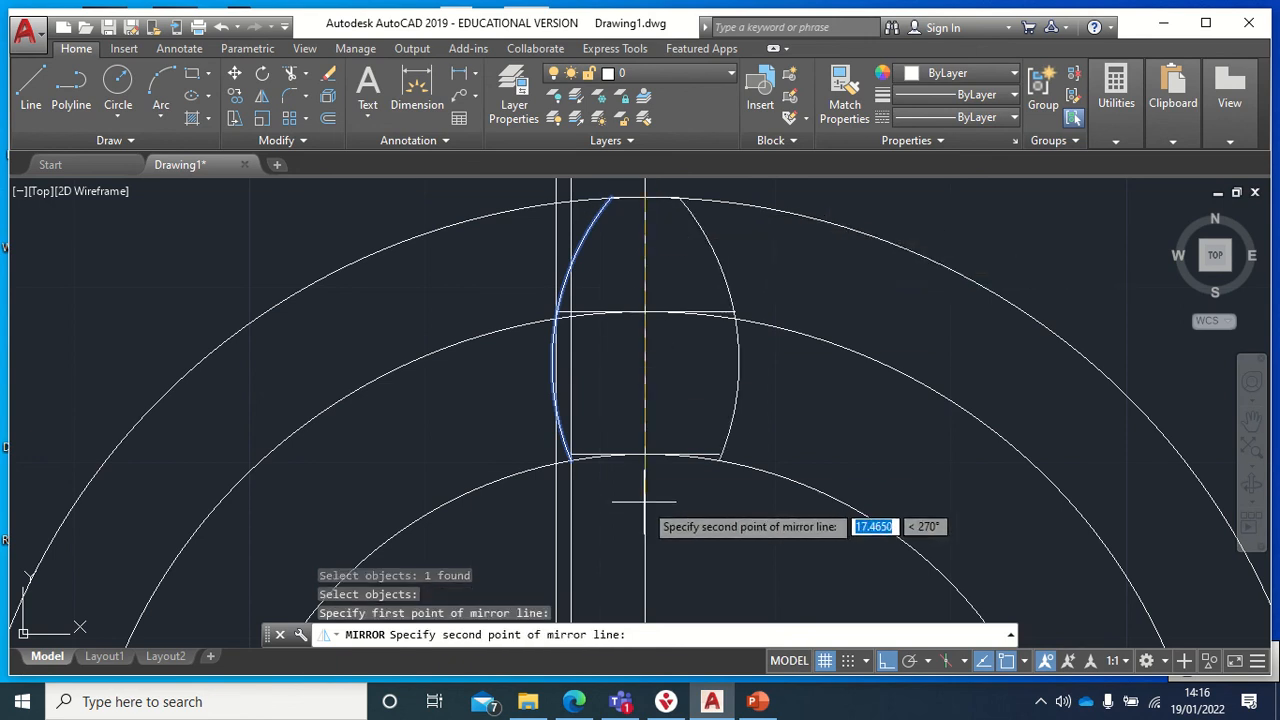
pyautogui.click(648, 450)
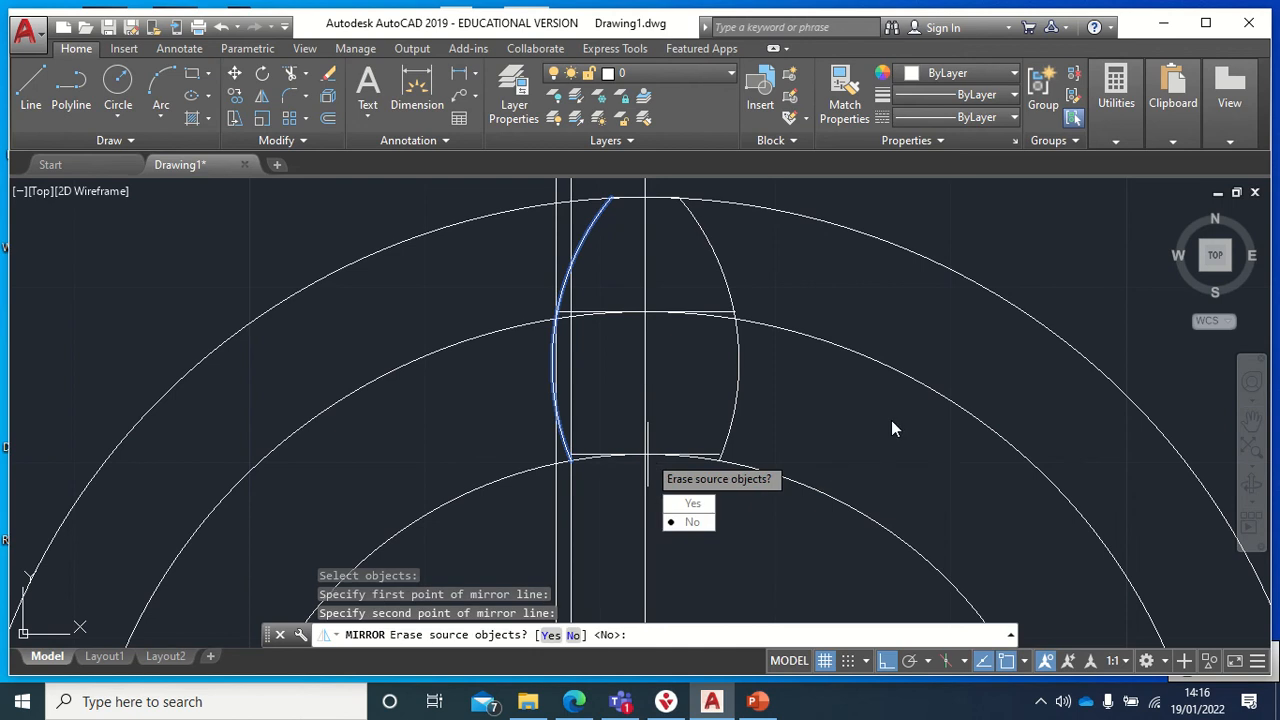
pyautogui.press('Return')
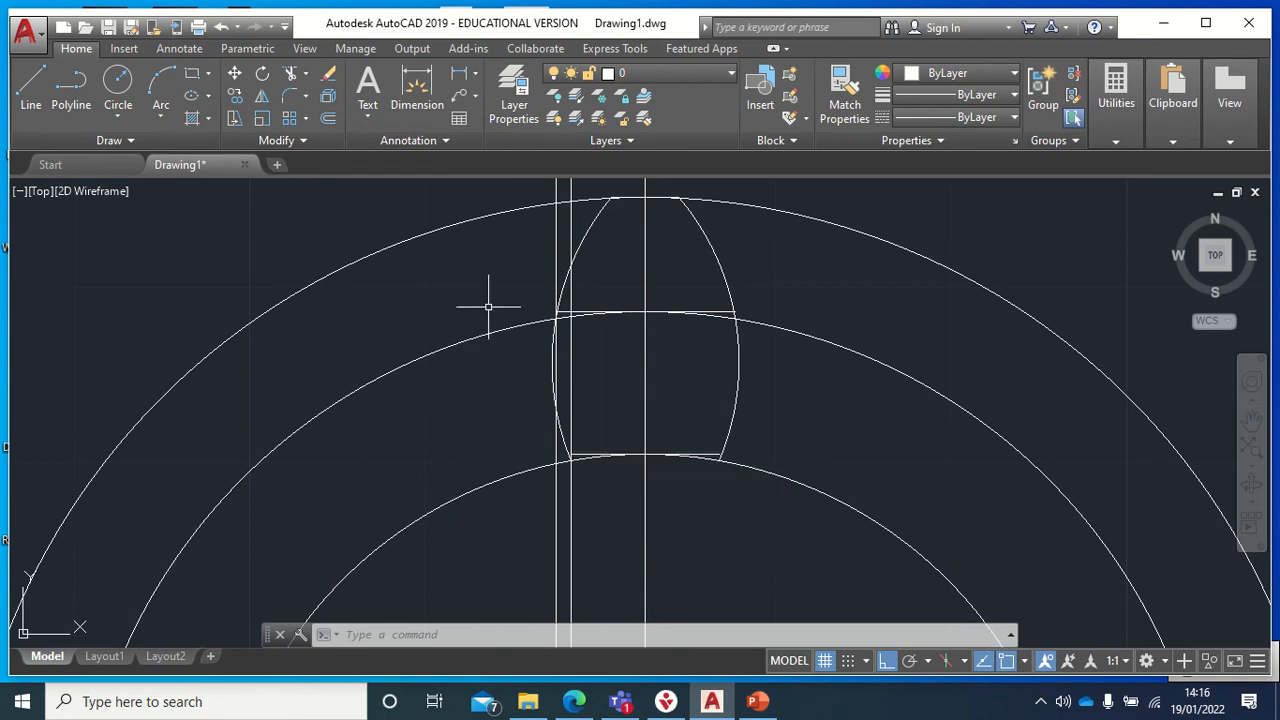
# Delete the two vertical construction lines left of the centre line and the two horizontal lines at the middle and inner circles.
pyautogui.click(555, 250)
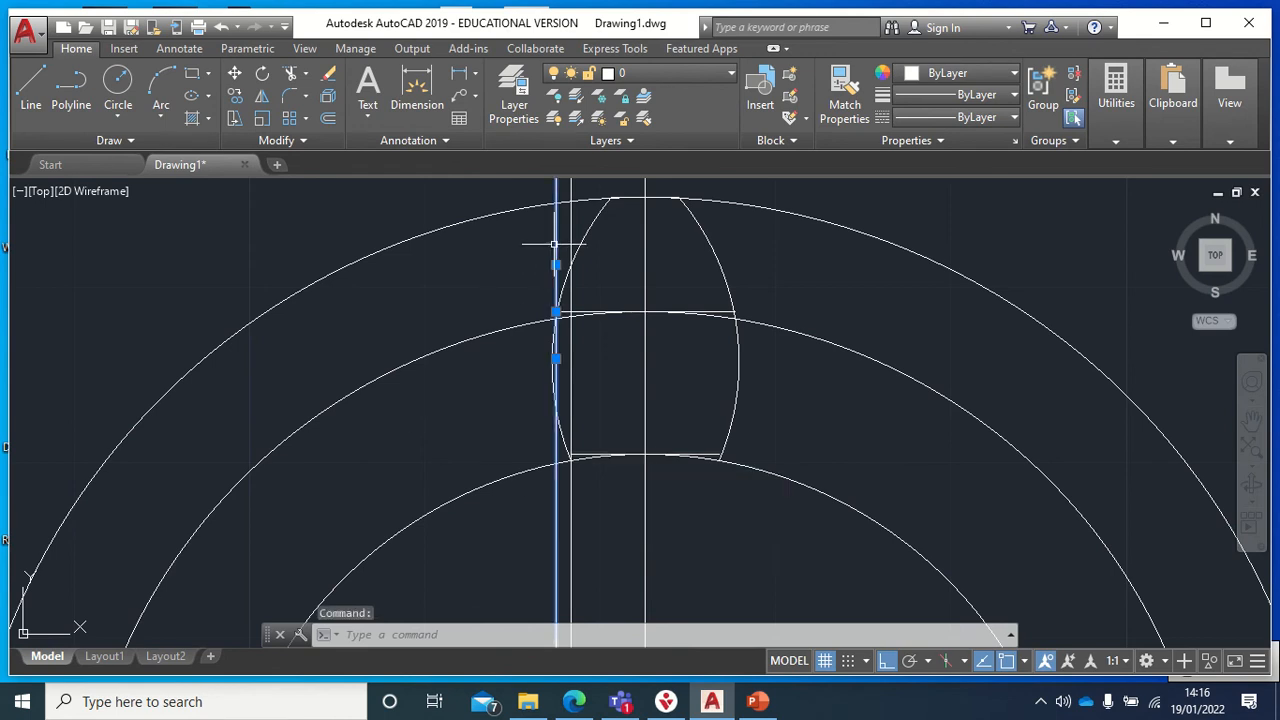
pyautogui.click(571, 205)
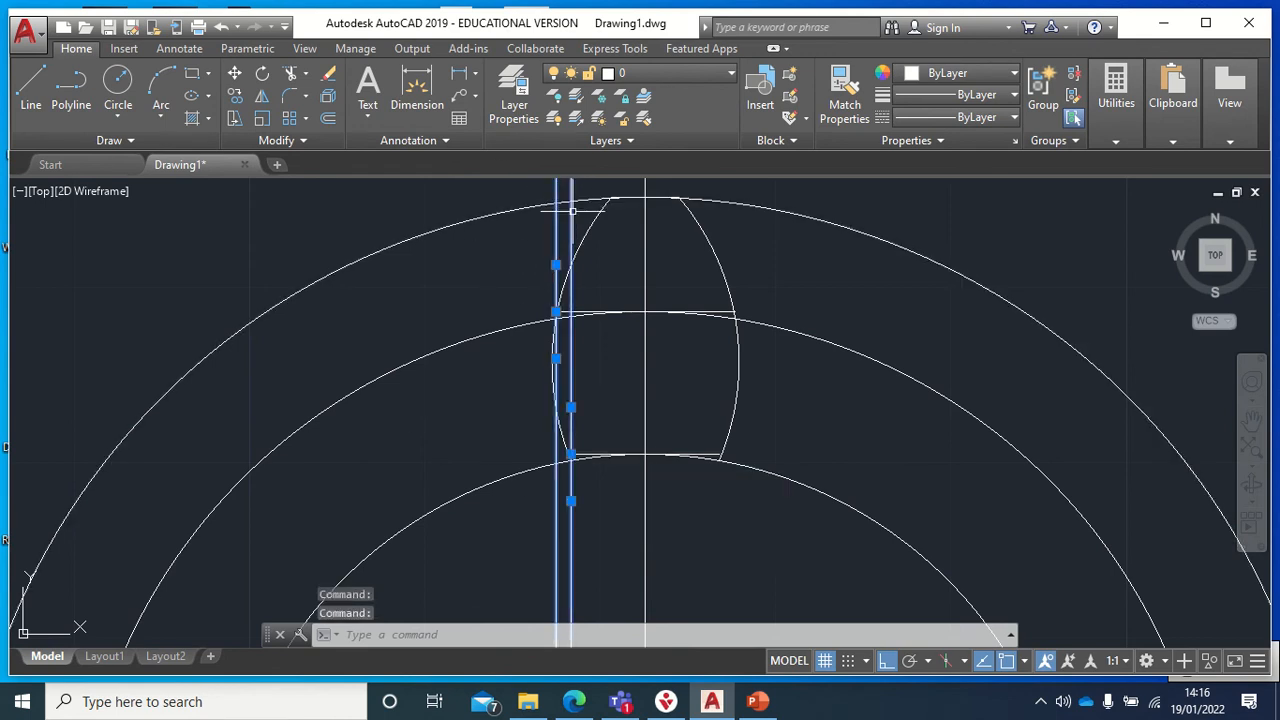
pyautogui.click(722, 310)
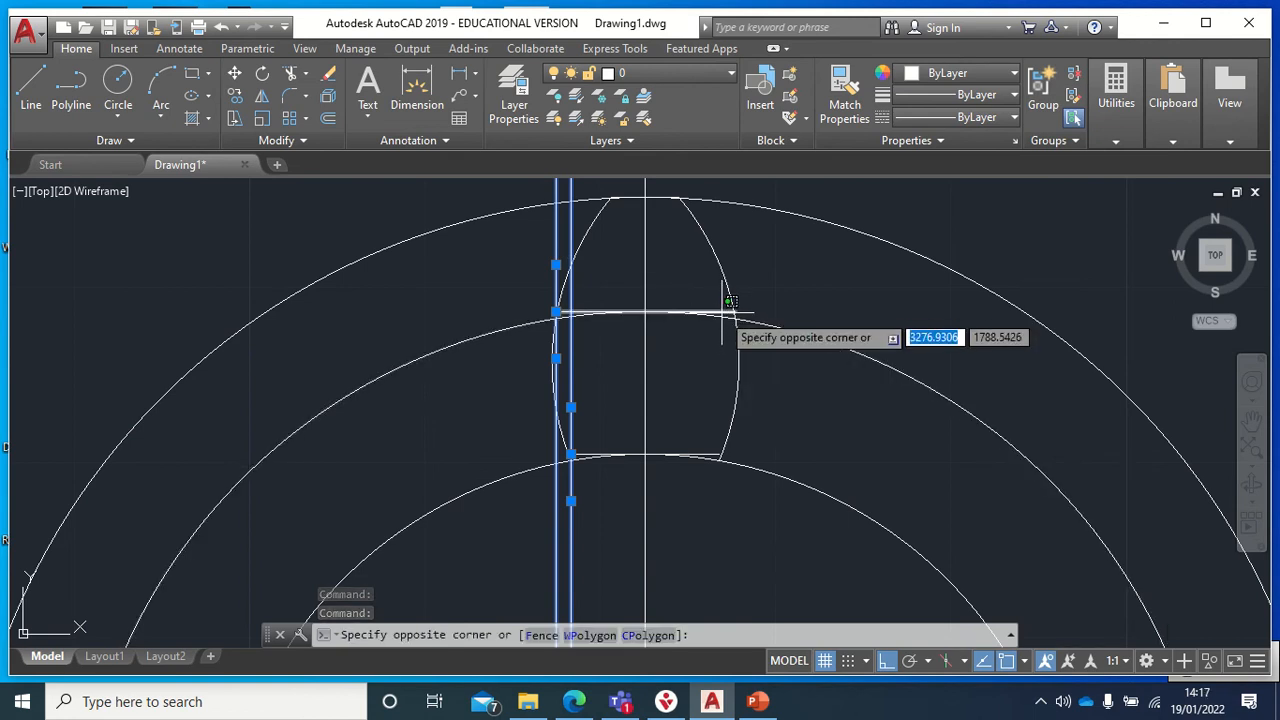
pyautogui.click(732, 316)
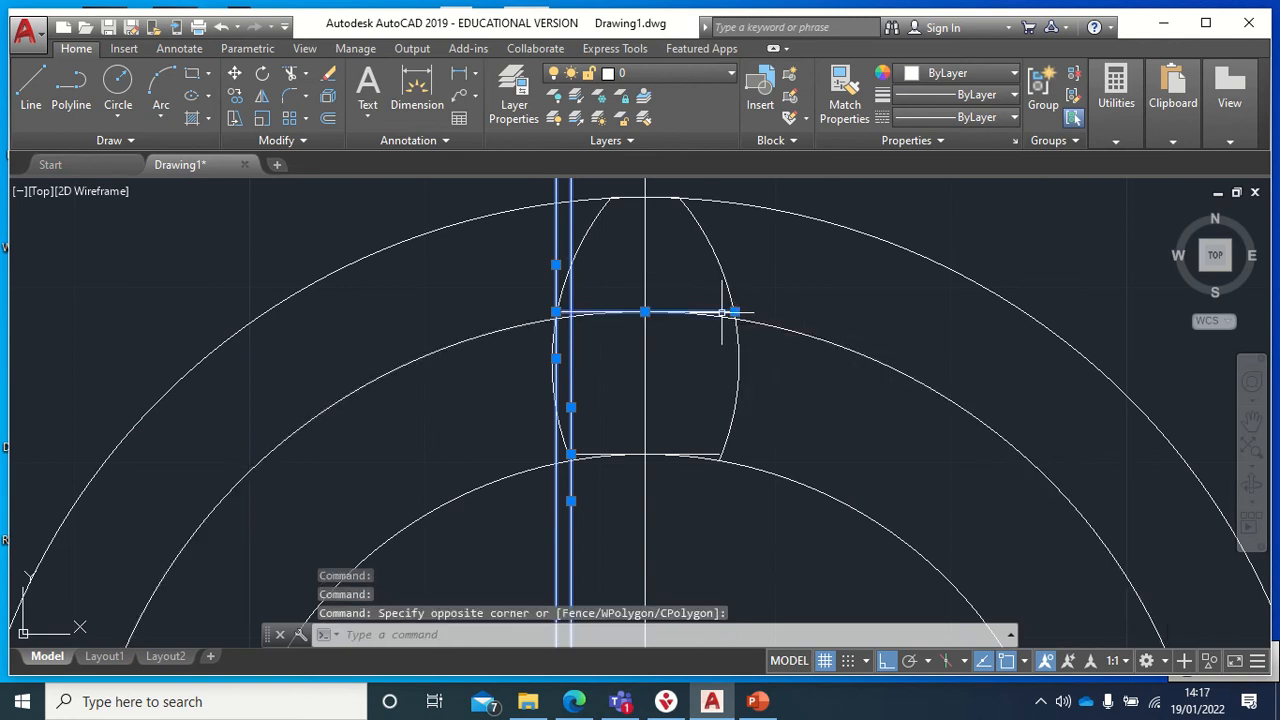
pyautogui.click(713, 453)
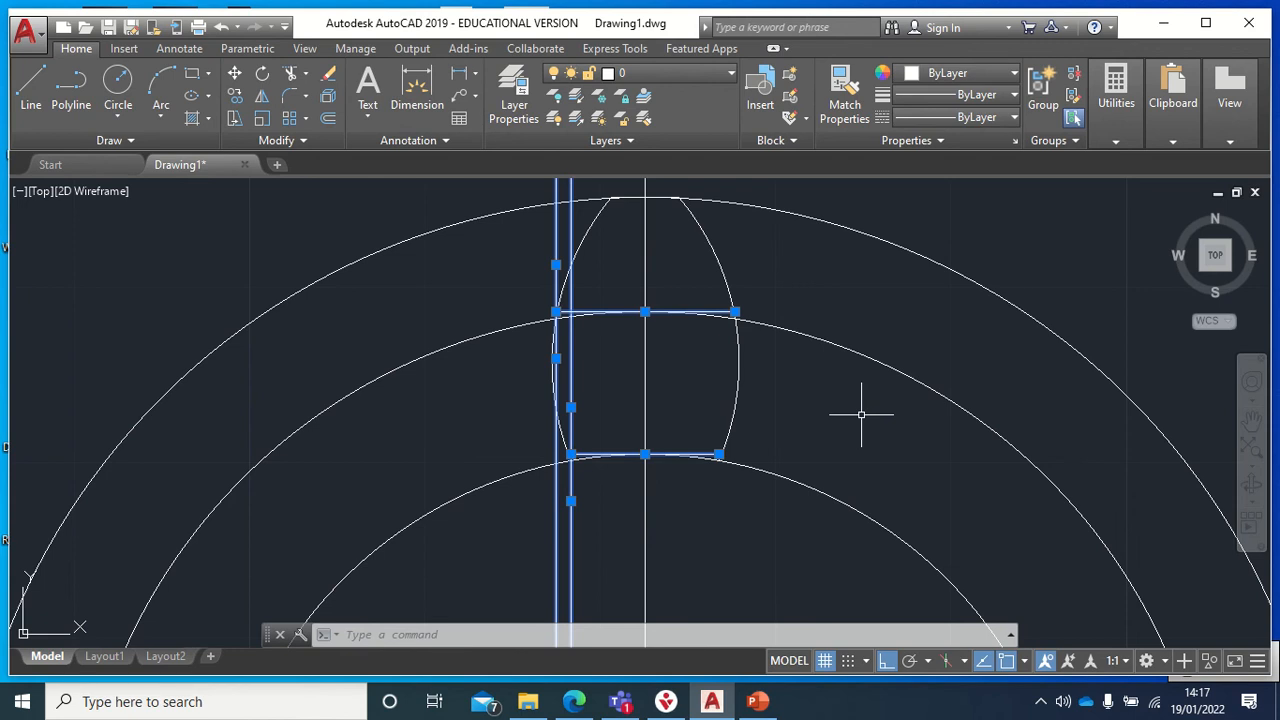
pyautogui.press('Delete')
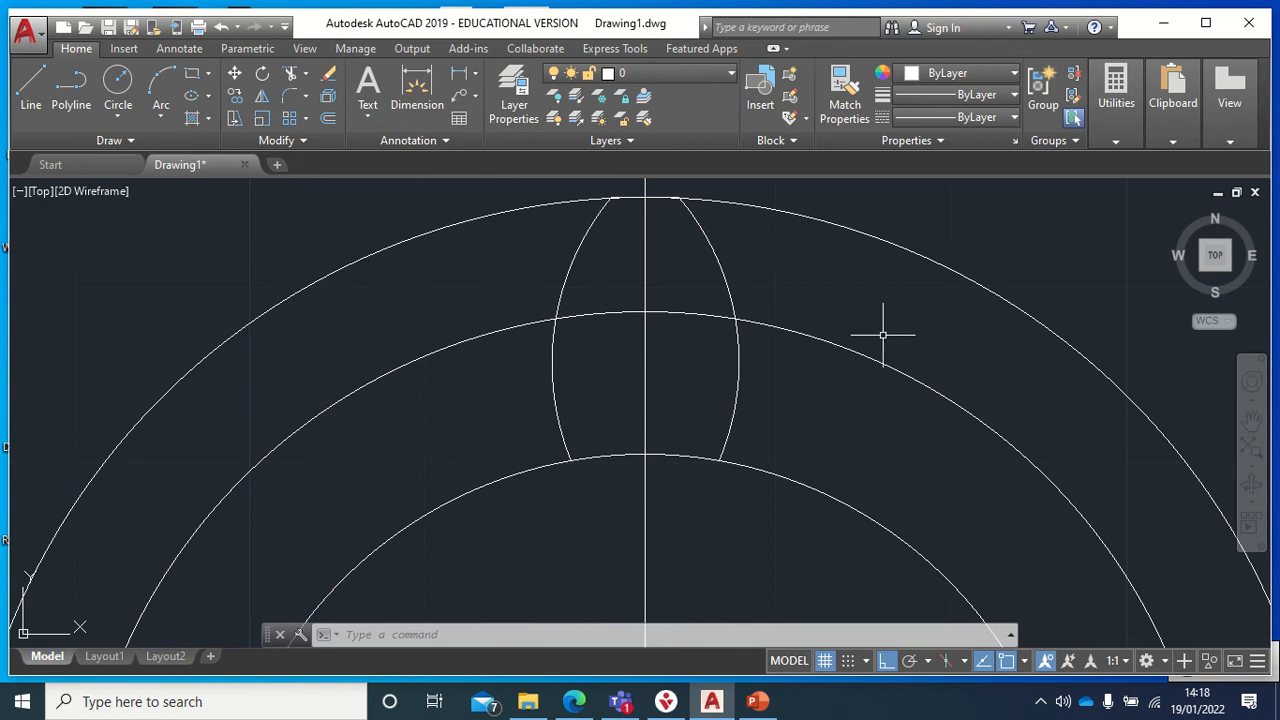
# Draw a circle of radius 15 at the common centre of the existing circles.
pyautogui.scroll(-1, 860, 337)
pyautogui.scroll(-1, 845, 345)
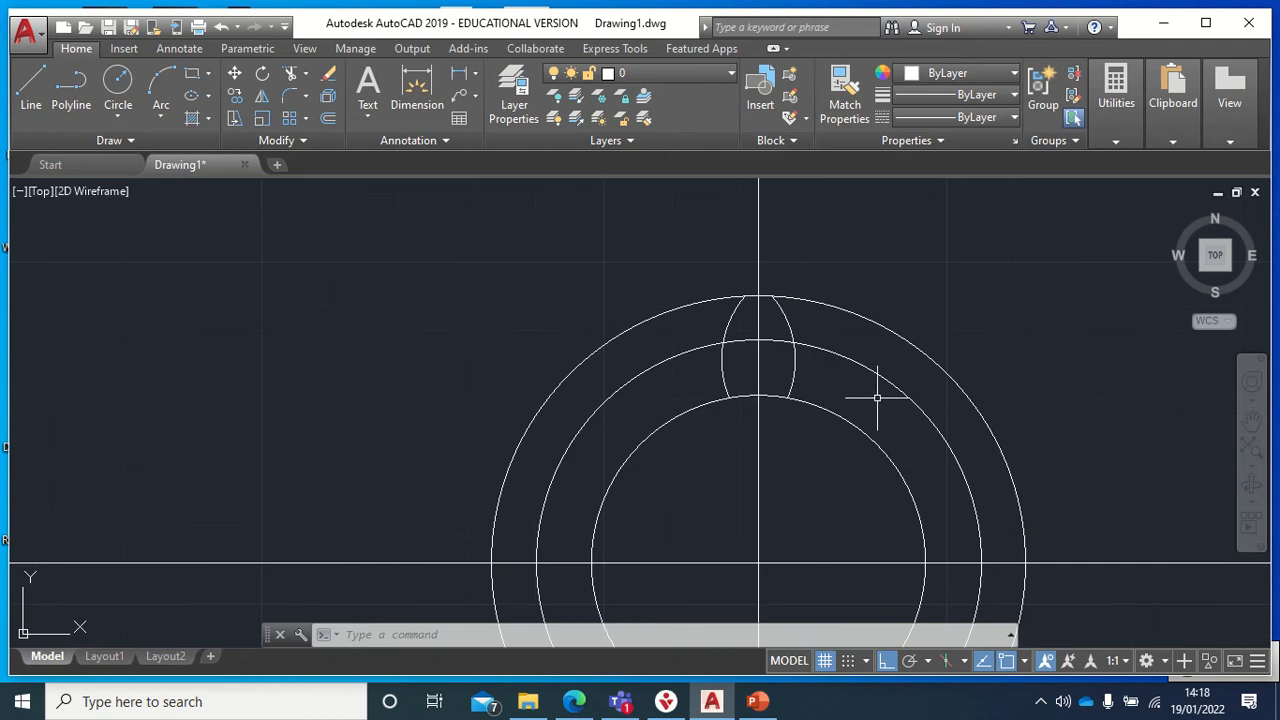
pyautogui.moveTo(908, 394)
pyautogui.mouseDown(button='middle')
pyautogui.moveTo(903, 363)
pyautogui.moveTo(811, 292)
pyautogui.mouseUp(button='middle')
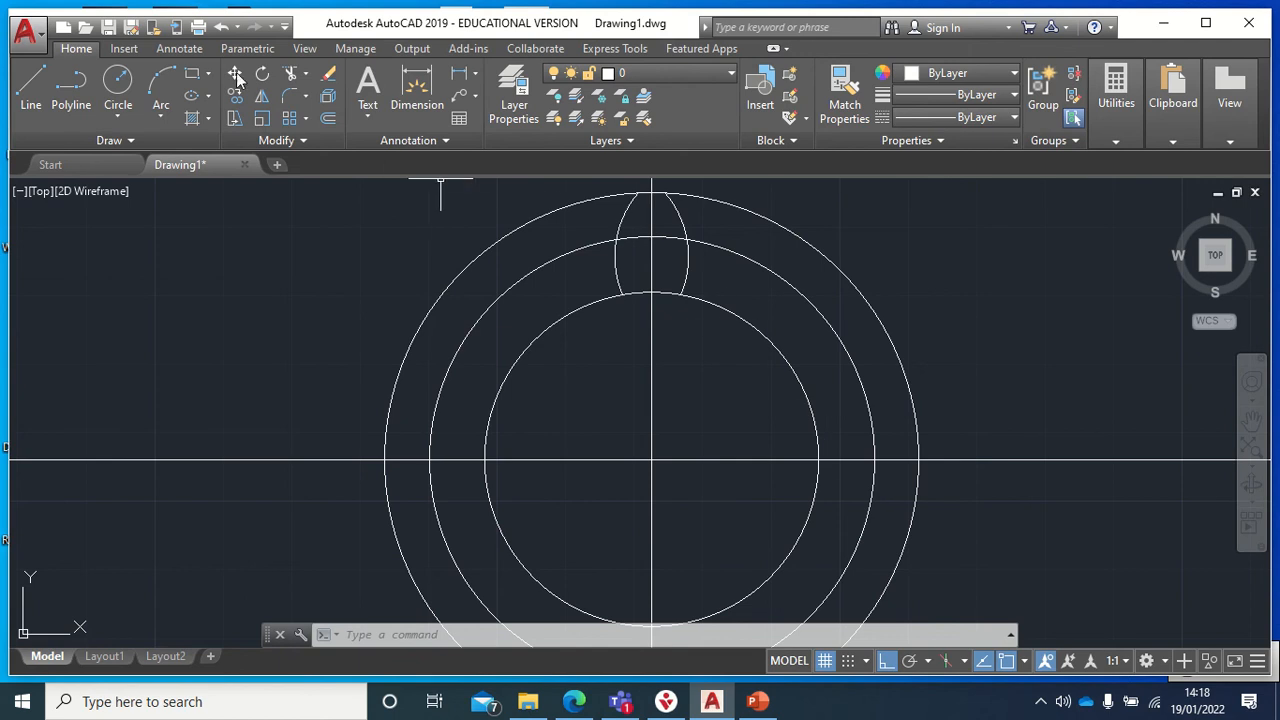
pyautogui.click(122, 84)
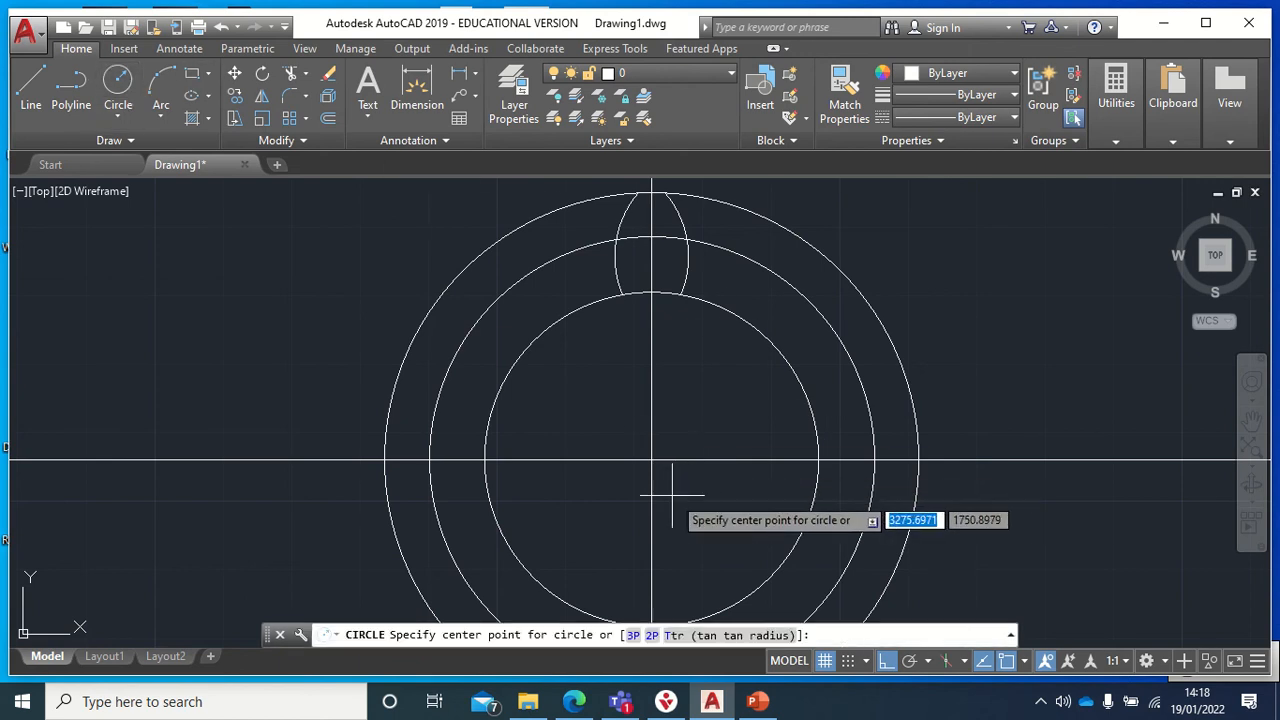
pyautogui.click(652, 462)
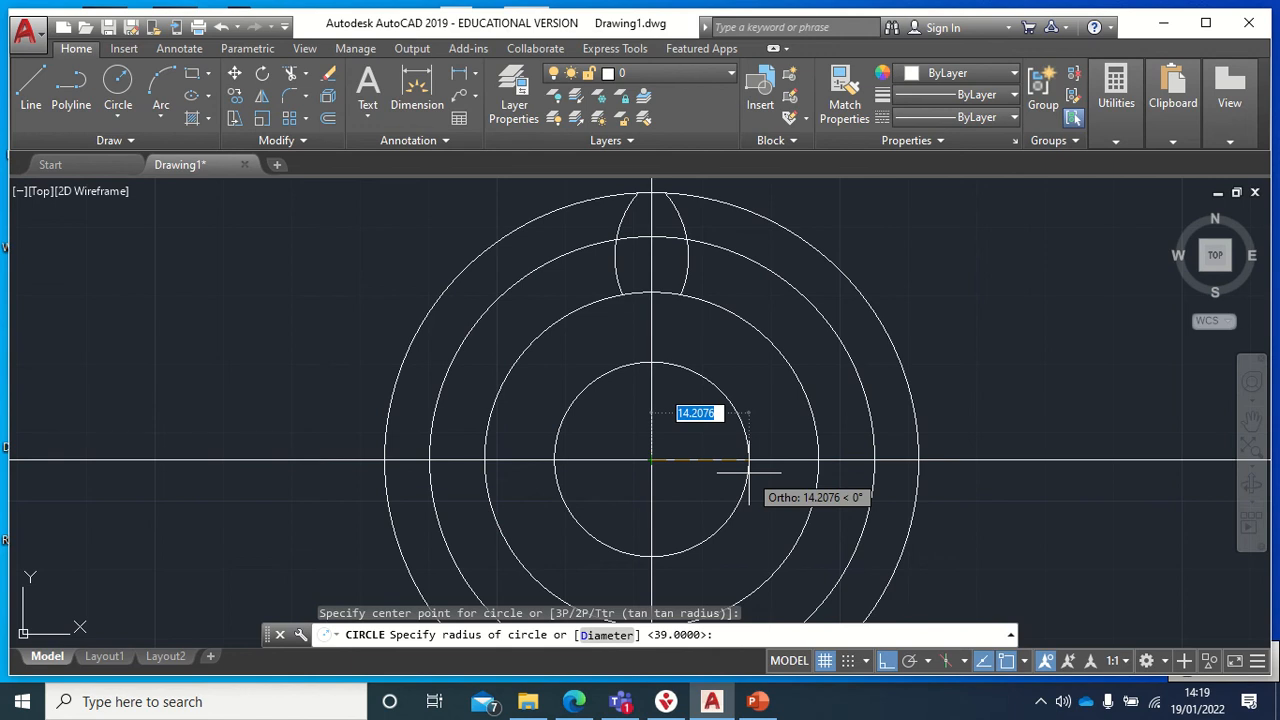
pyautogui.write('15')
pyautogui.press('Return')
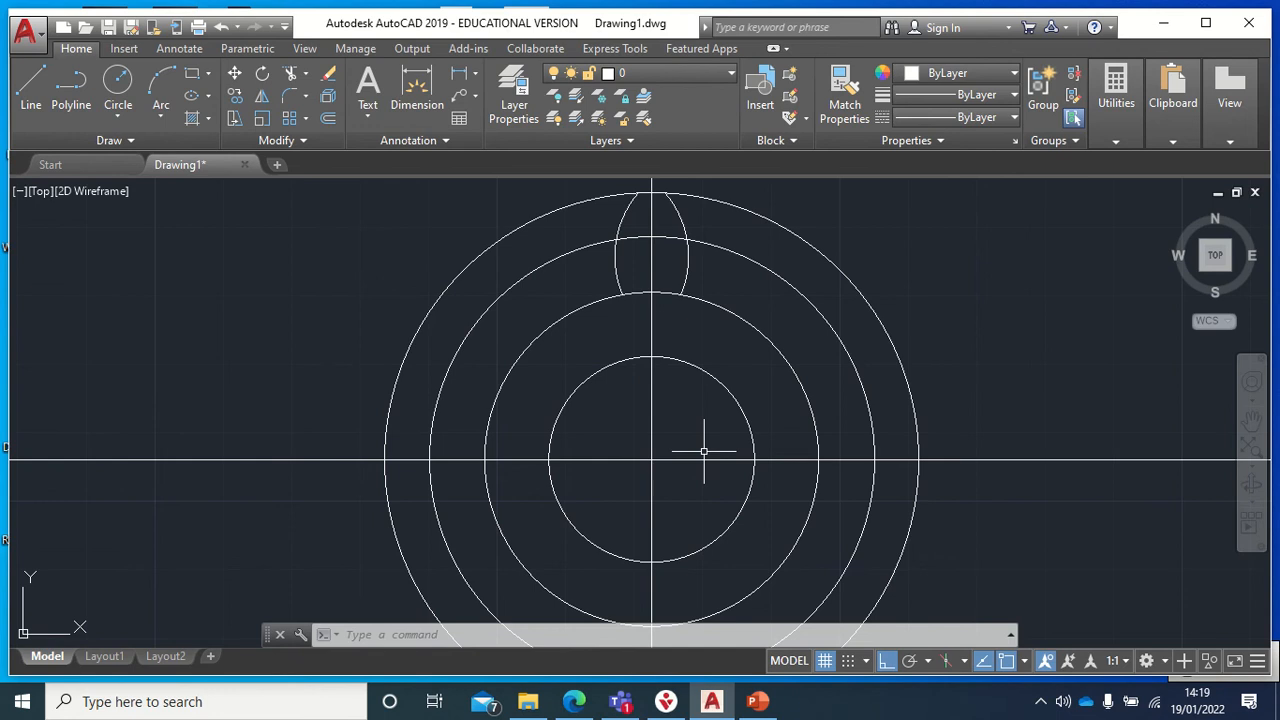
pyautogui.click(756, 440)
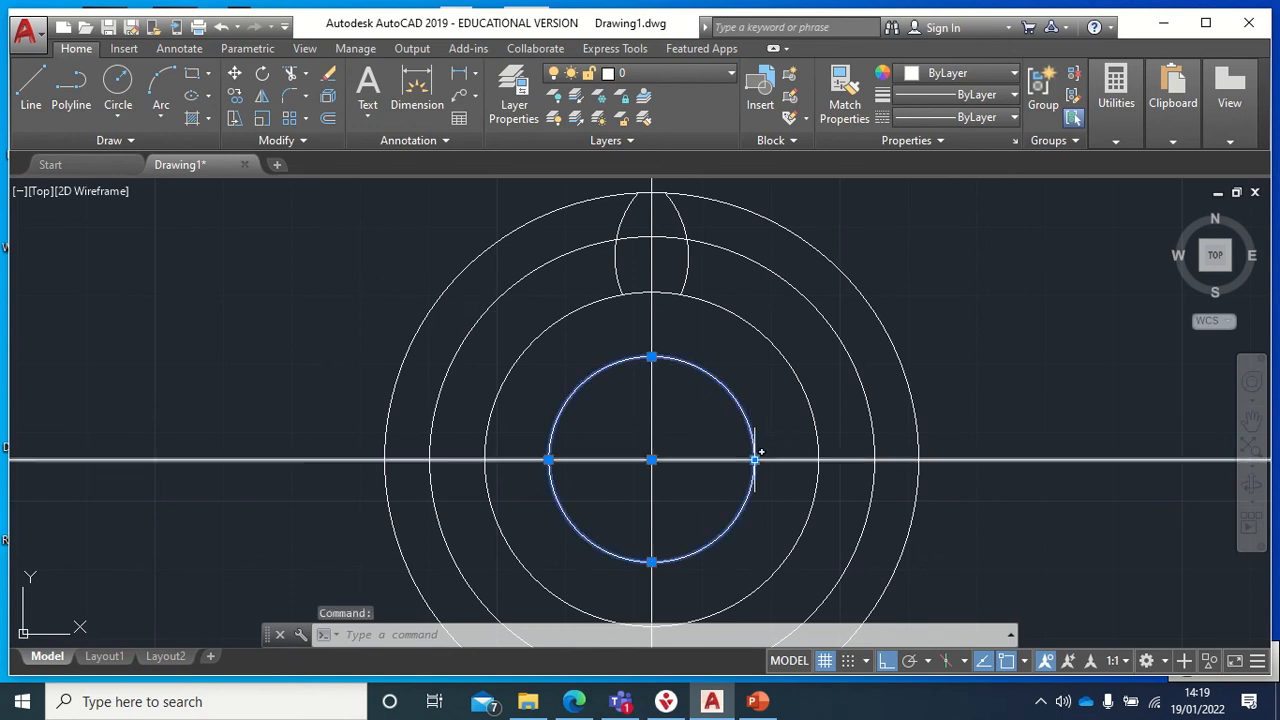
pyautogui.click(767, 403)
pyautogui.press('Escape')
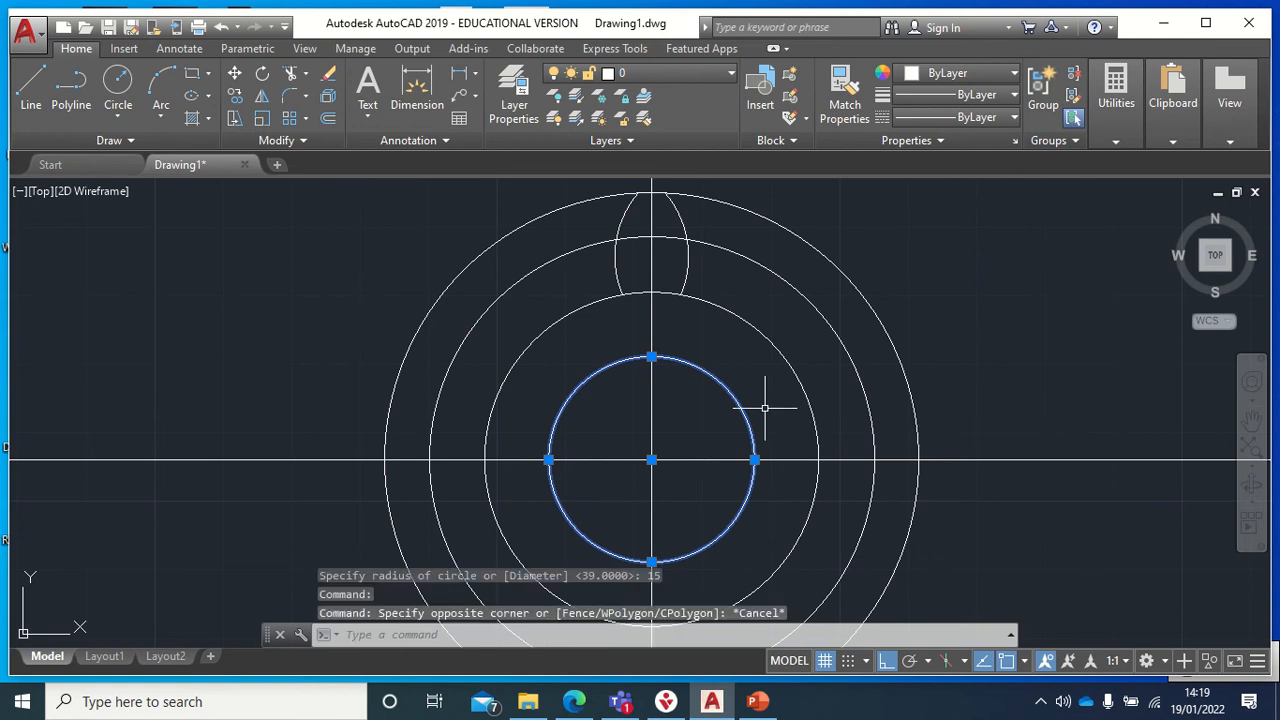
pyautogui.press('Escape')
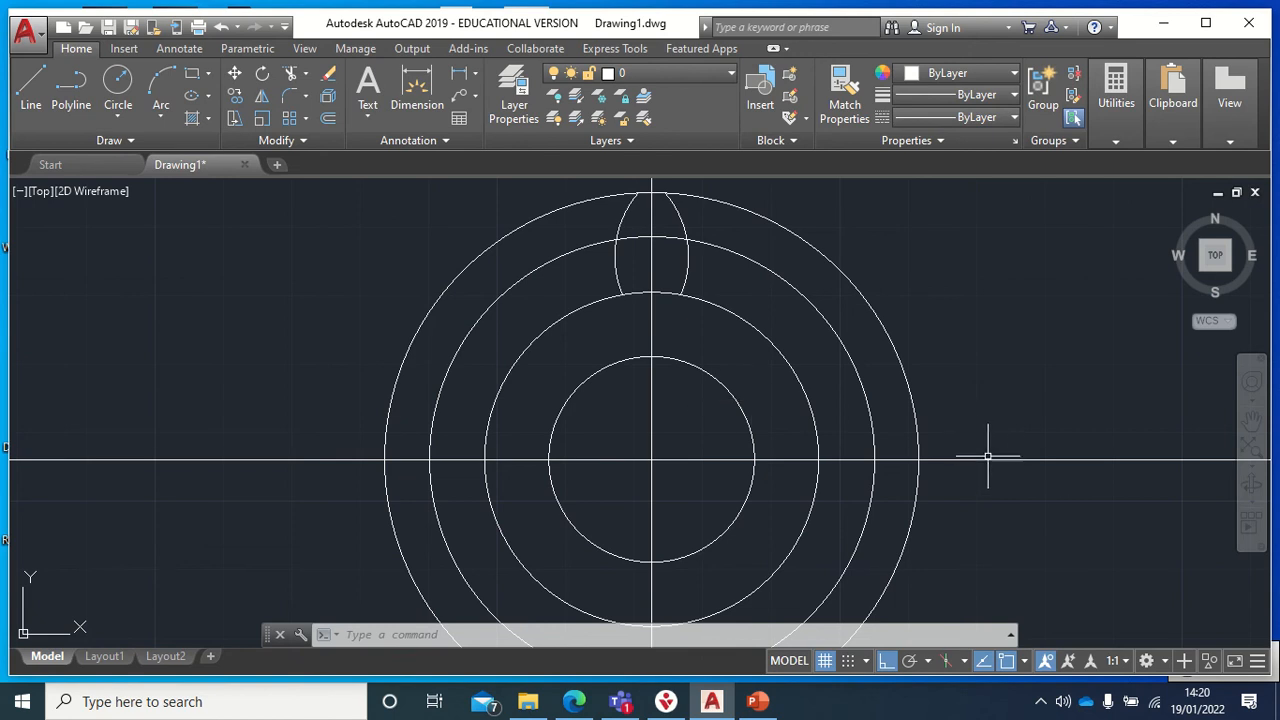
# Offset the horizontal centre line upward by 18.
pyautogui.click(328, 118)
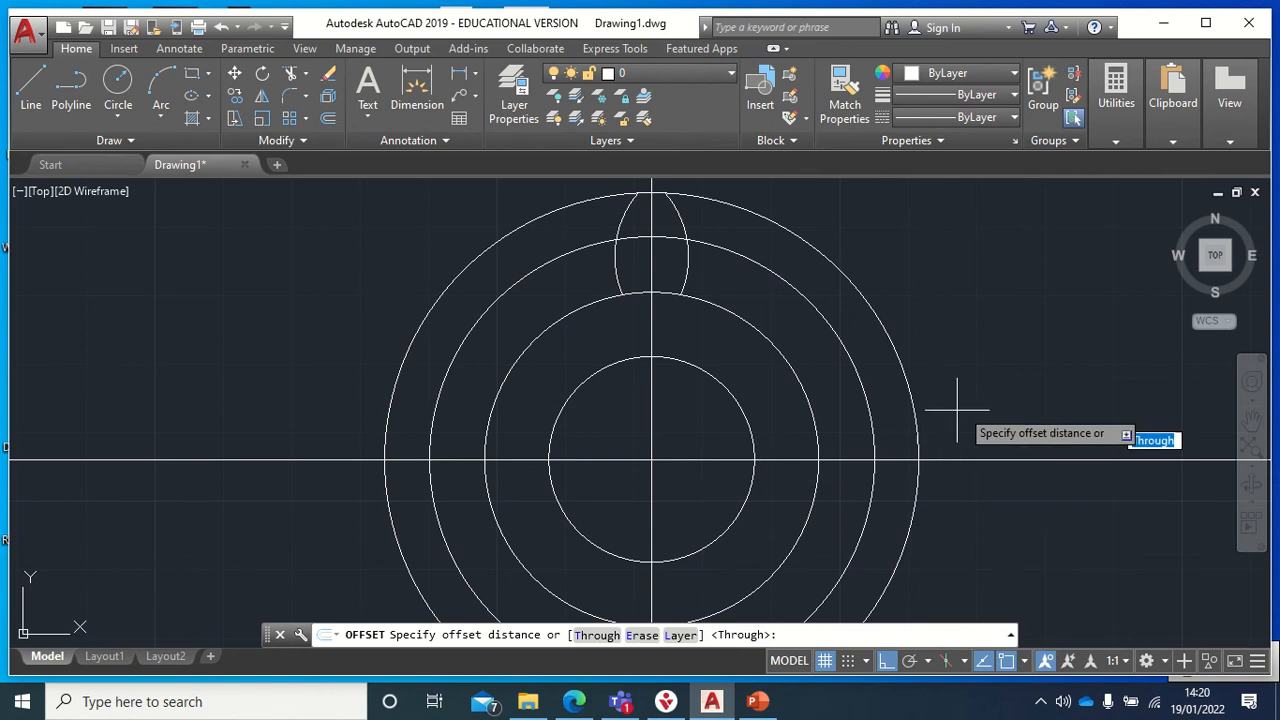
pyautogui.write('1')
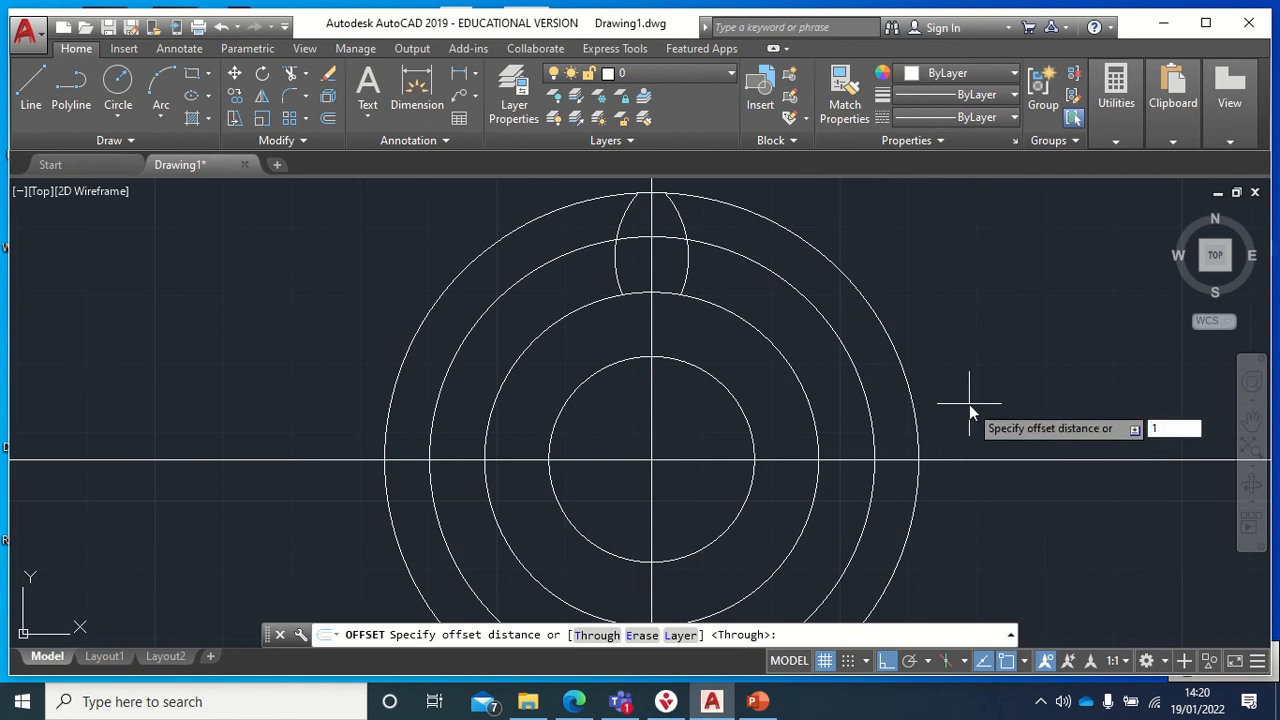
pyautogui.write('8')
pyautogui.press('Return')
pyautogui.click(820, 460)
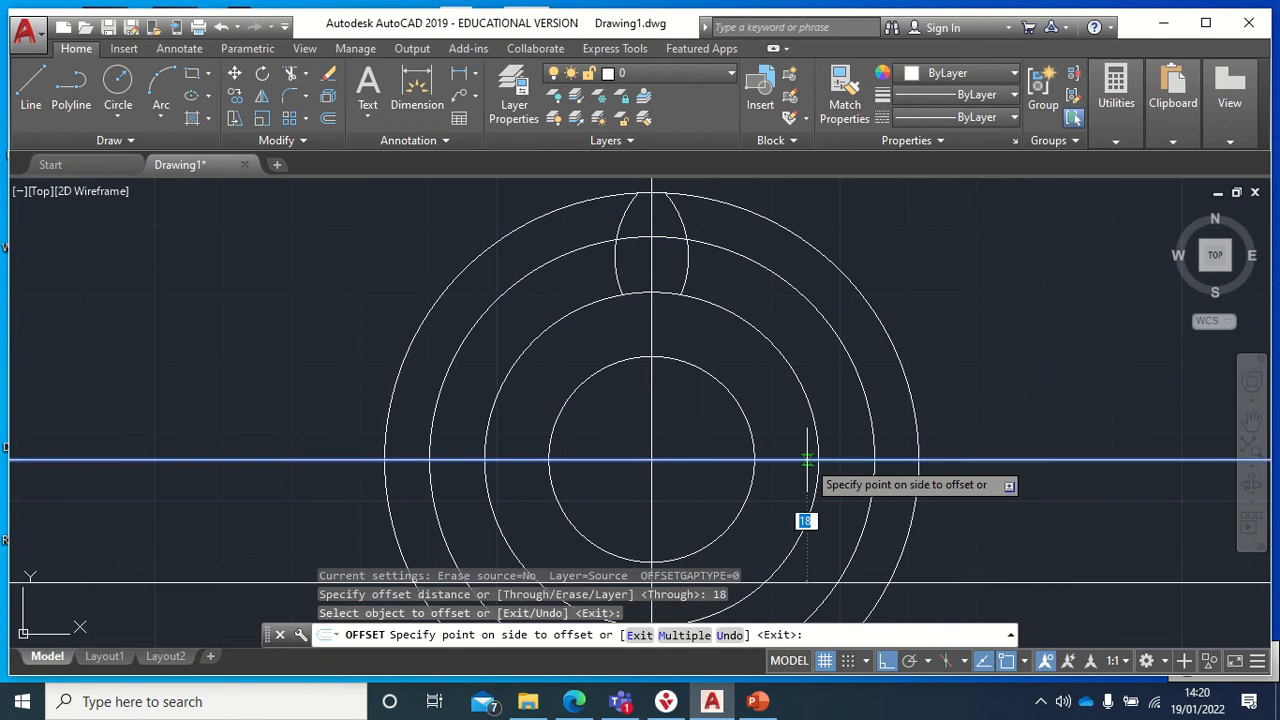
pyautogui.click(810, 392)
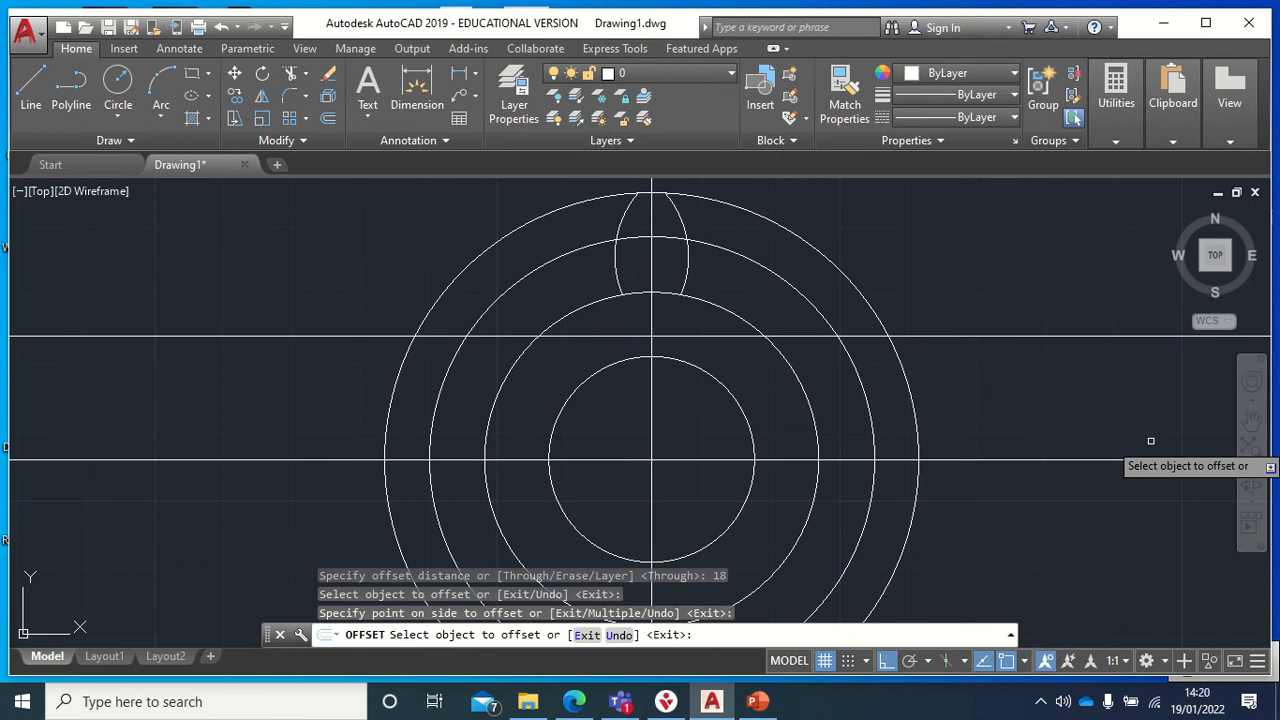
pyautogui.press('Return')
# Offset the vertical centre line by 3 to both its right and left sides.
pyautogui.press('Return')
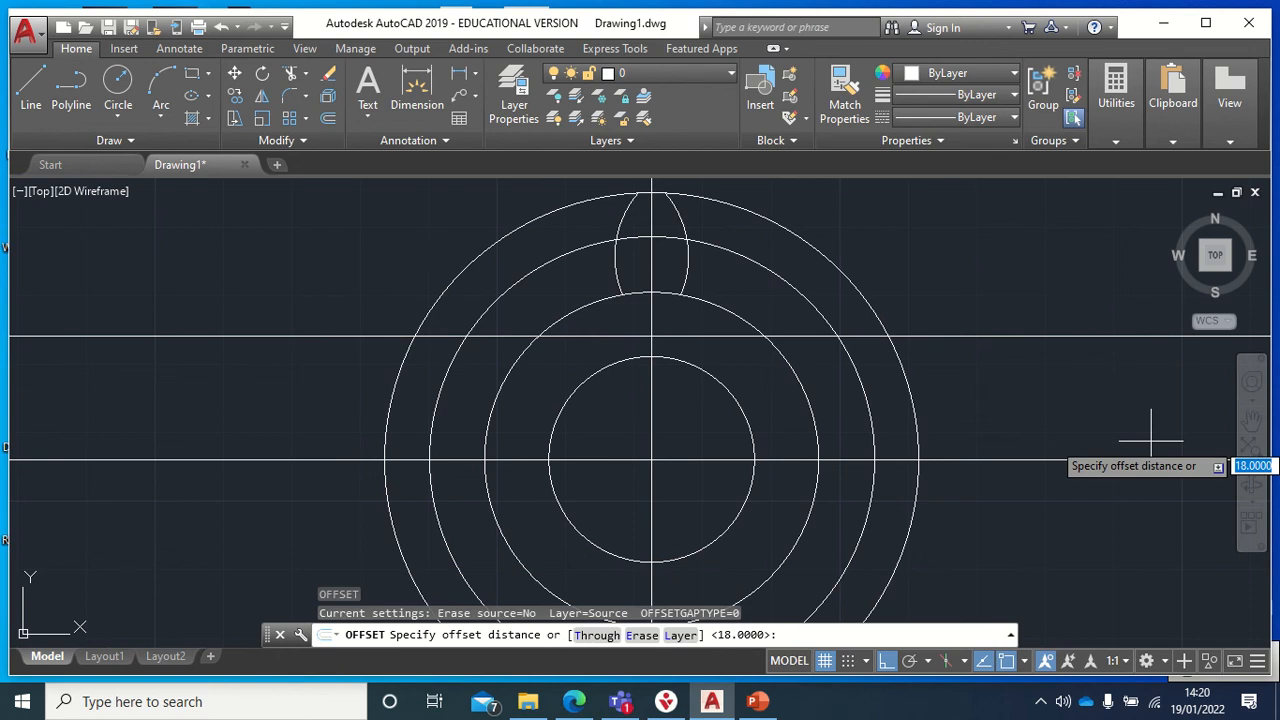
pyautogui.write('3')
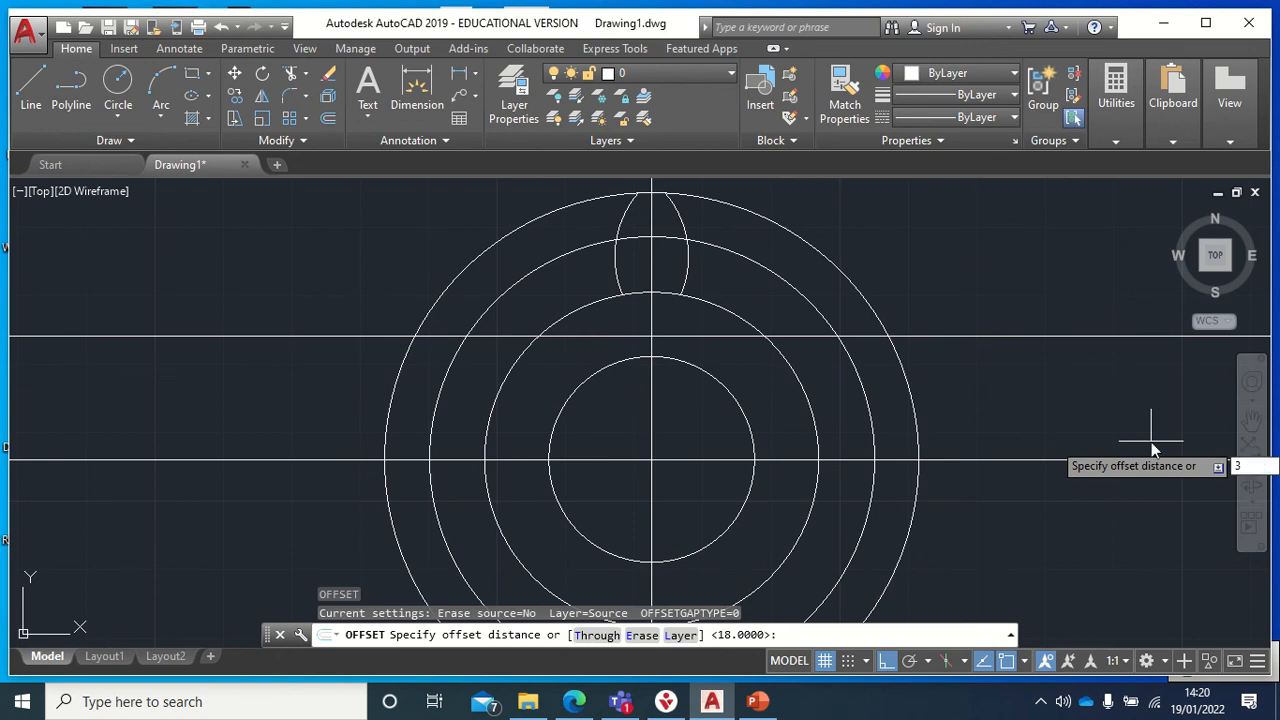
pyautogui.press('Return')
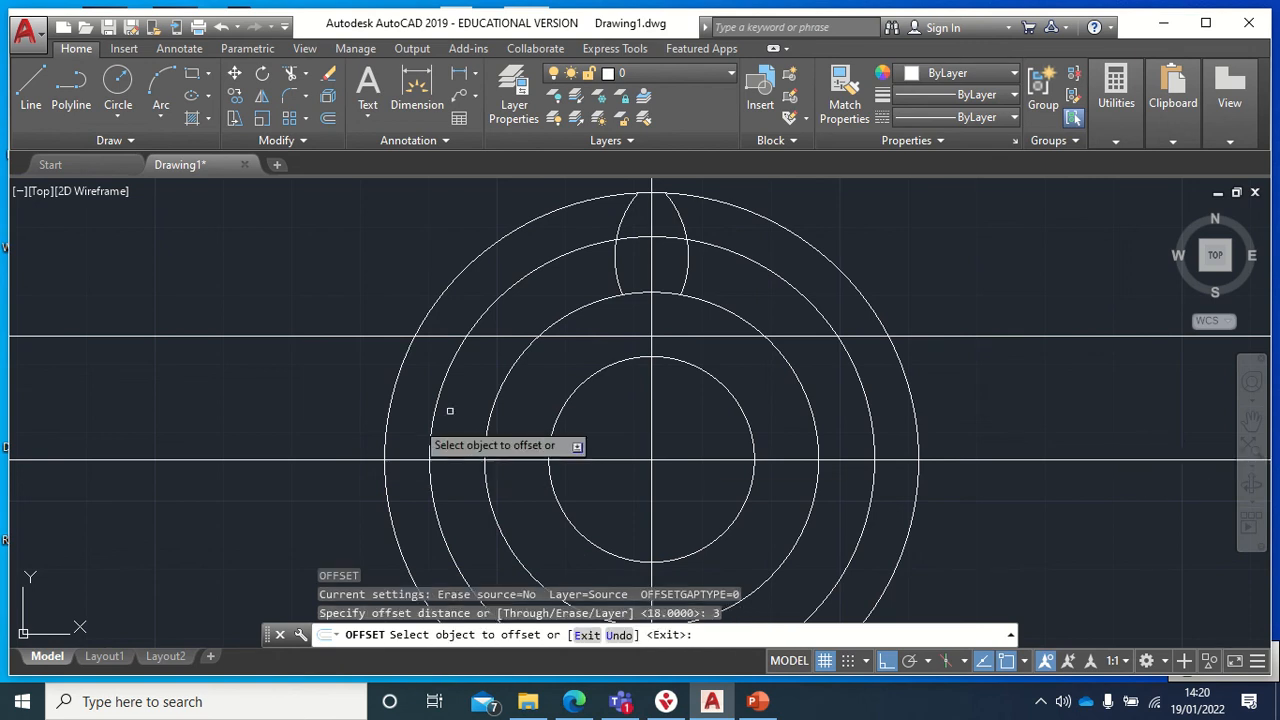
pyautogui.click(652, 410)
pyautogui.click(665, 413)
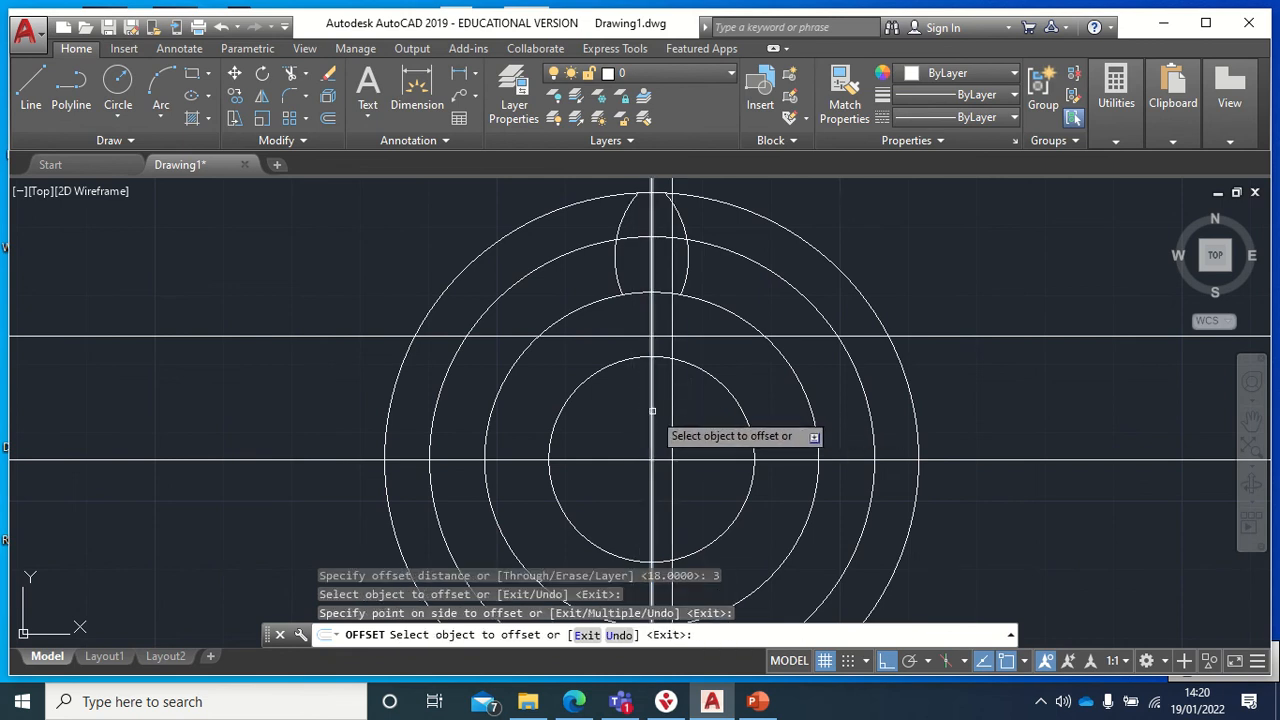
pyautogui.click(652, 418)
pyautogui.click(616, 414)
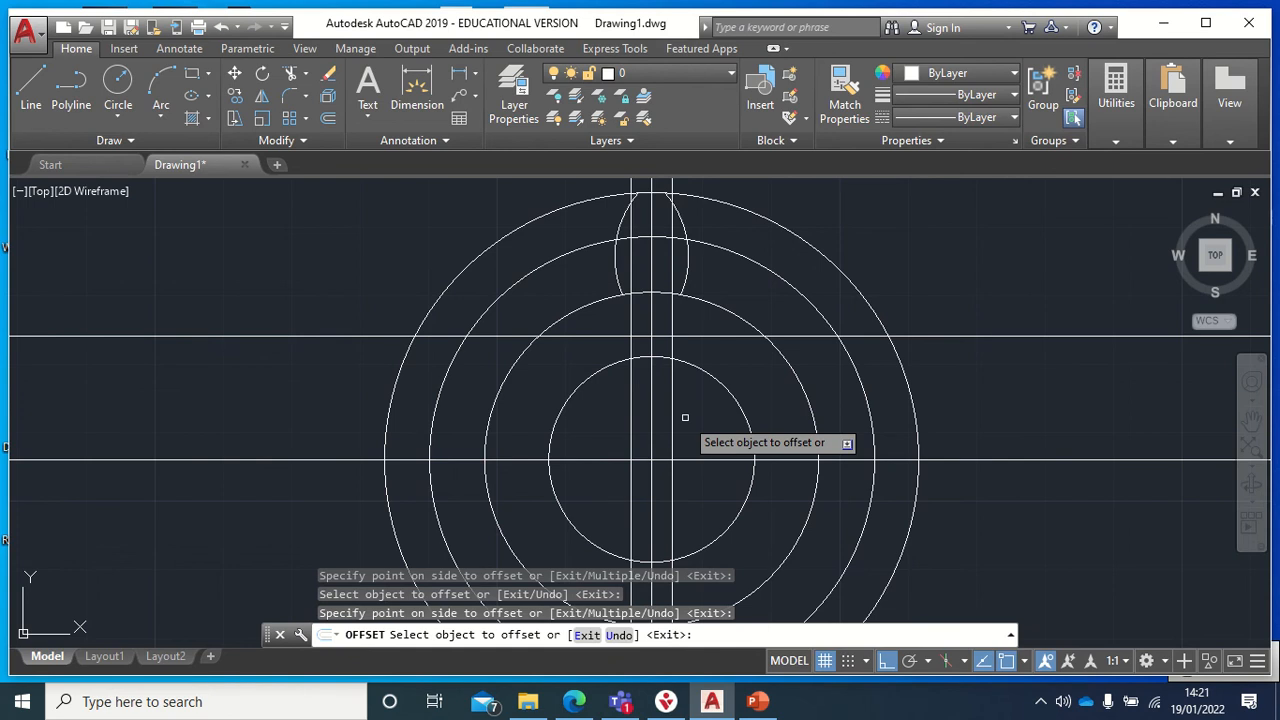
pyautogui.press('Escape')
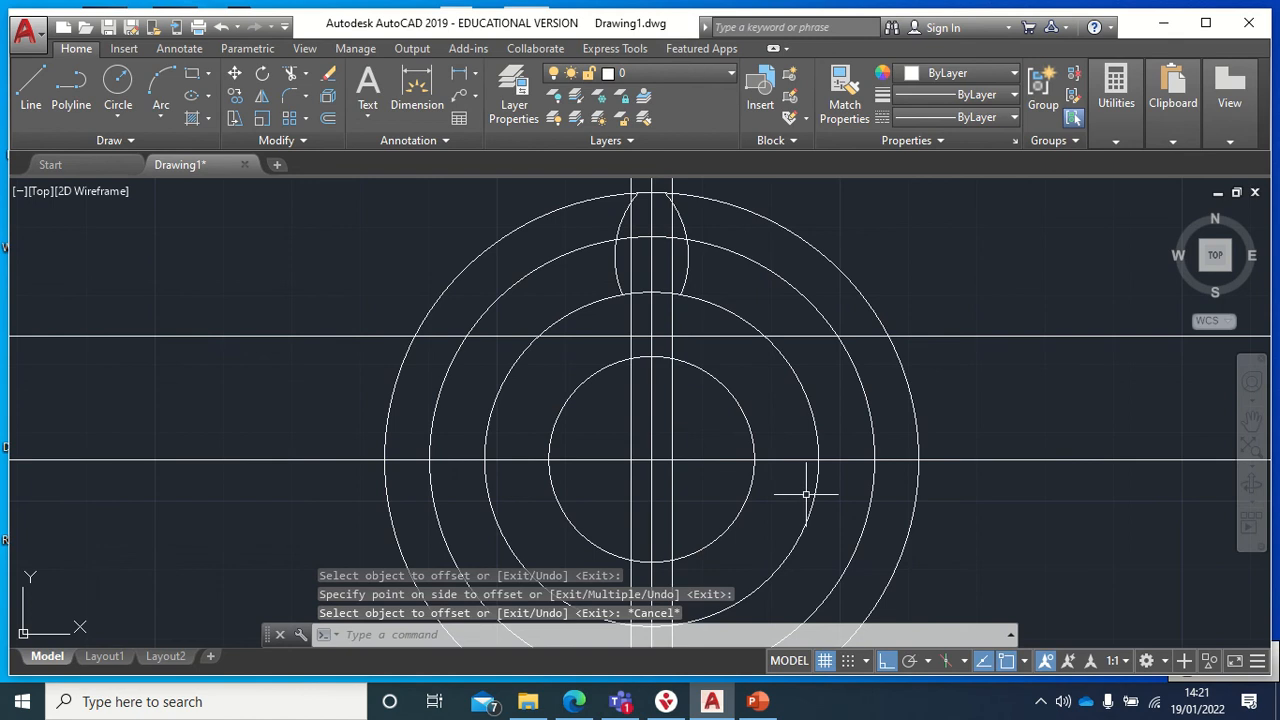
# Delete the original vertical and horizontal centre lines through the circles' centre.
pyautogui.click(650, 442)
pyautogui.click(650, 441)
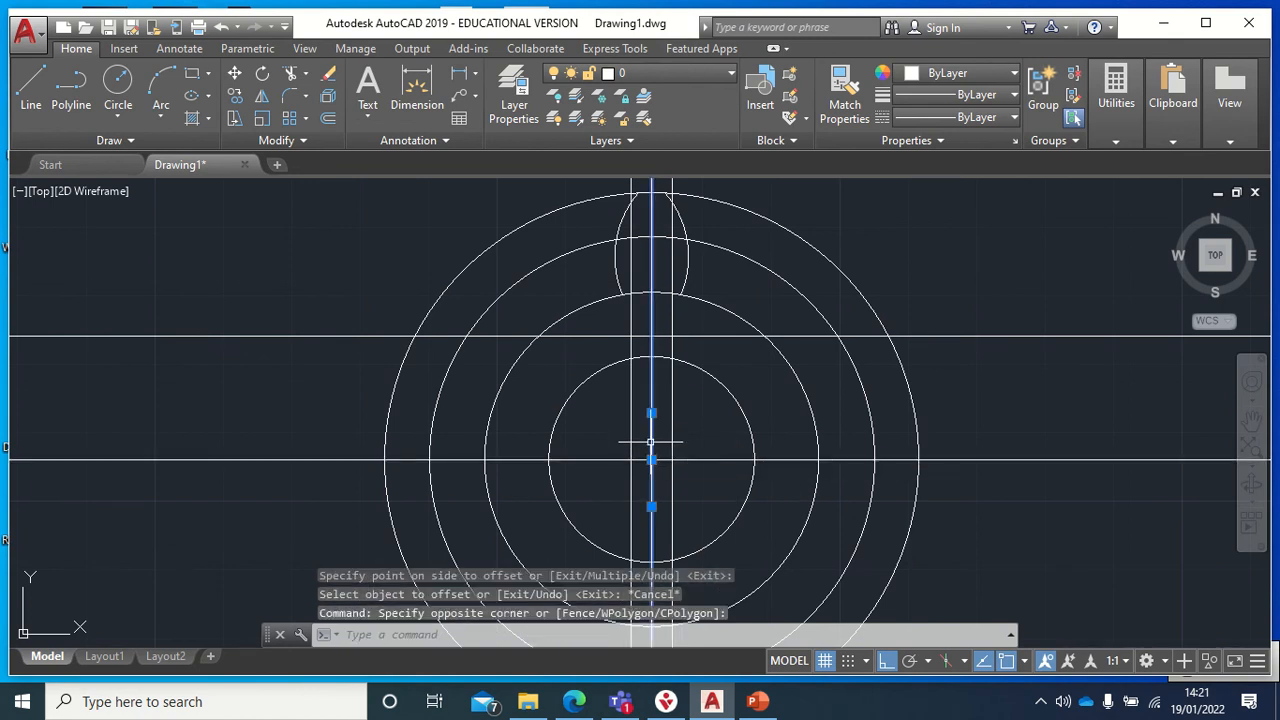
pyautogui.click(715, 461)
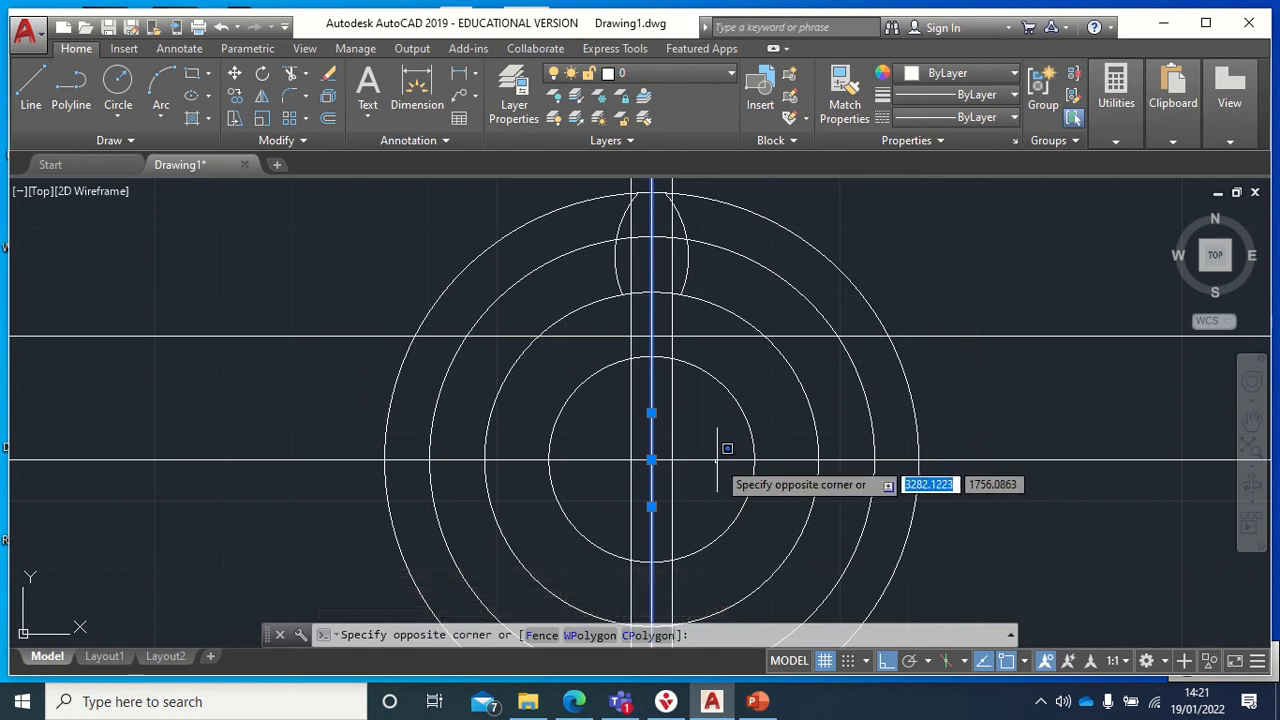
pyautogui.click(717, 456)
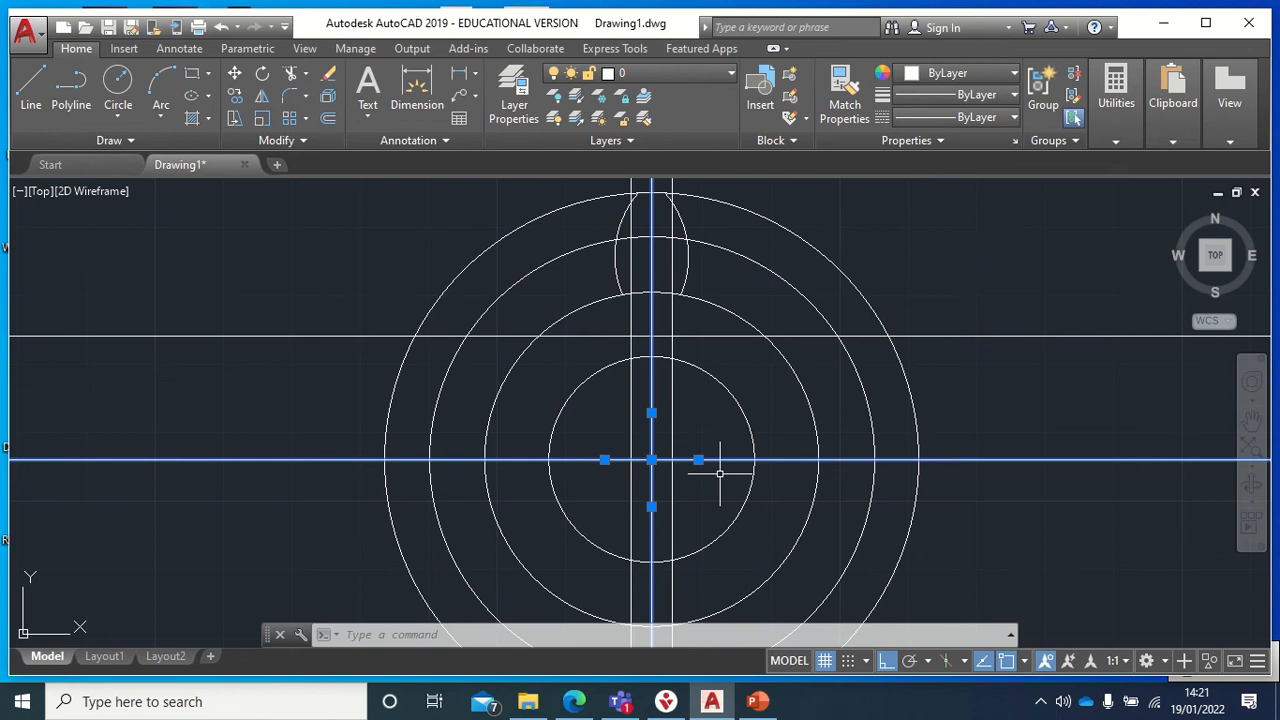
pyautogui.press('Delete')
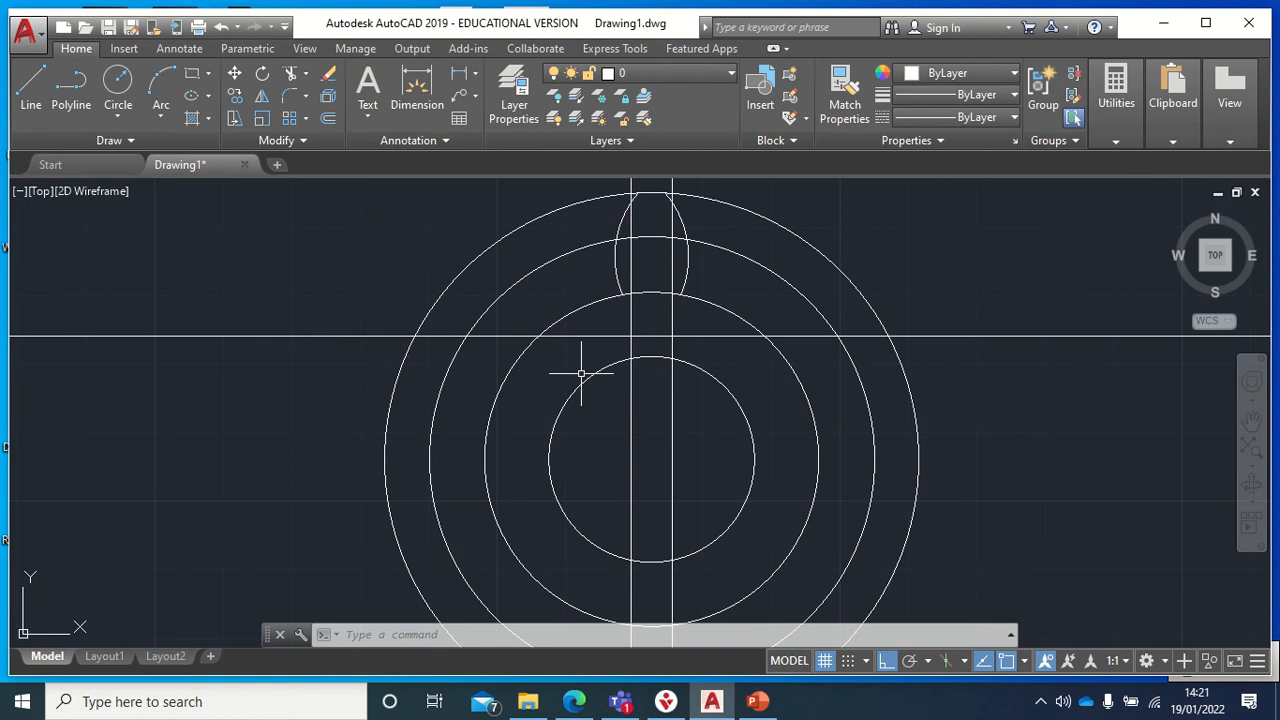
# Trim the horizontal line, the two vertical offset lines and the radius-15 circle to form the keyway at the top of the bore.
pyautogui.click(290, 75)
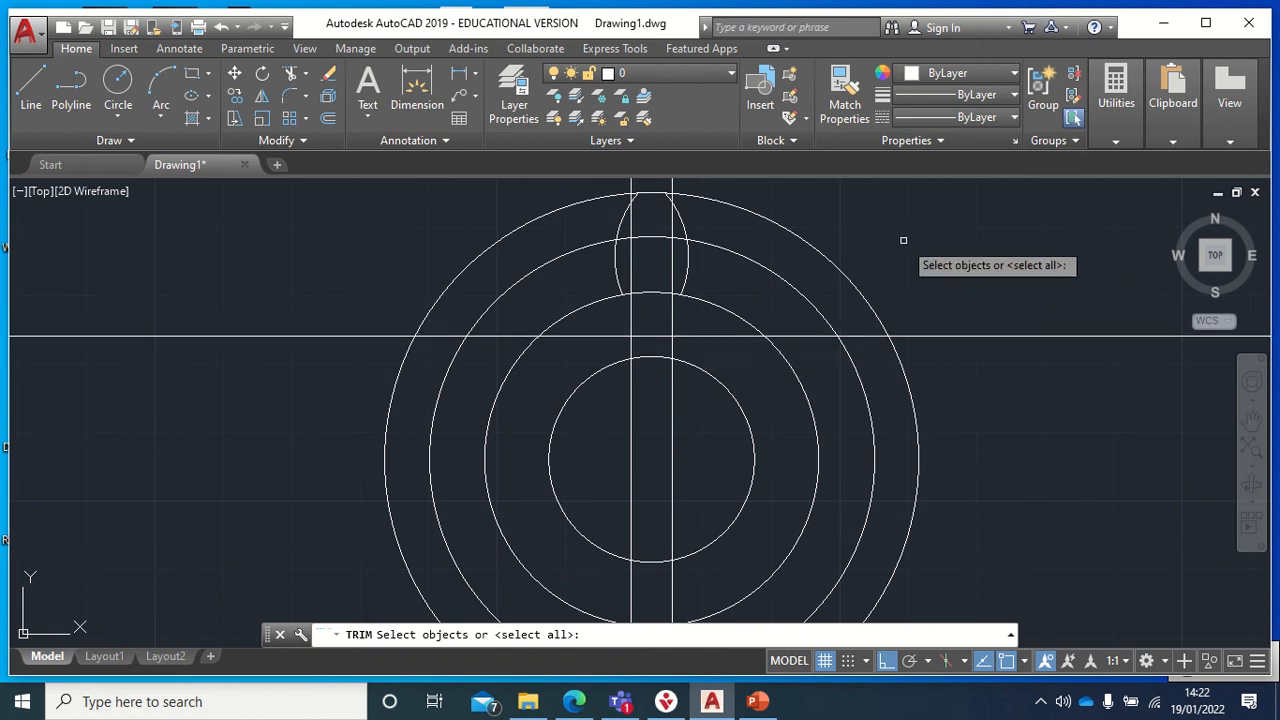
pyautogui.press('Return')
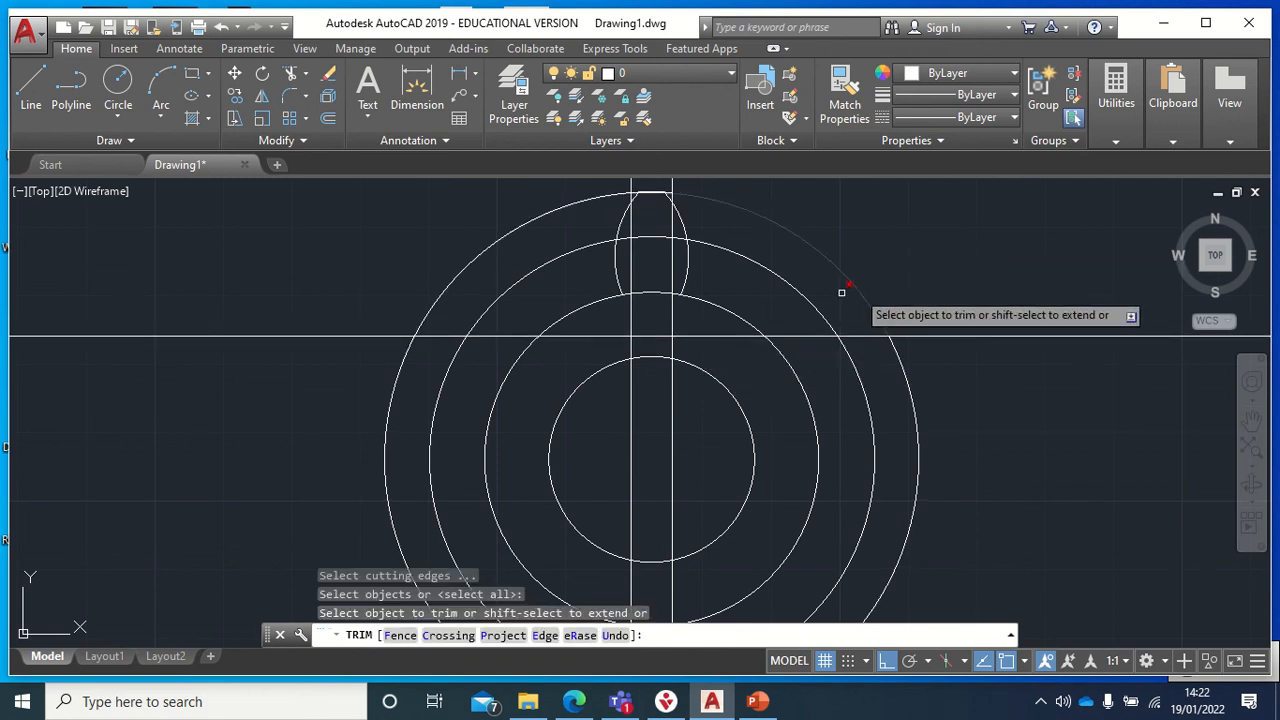
pyautogui.click(709, 338)
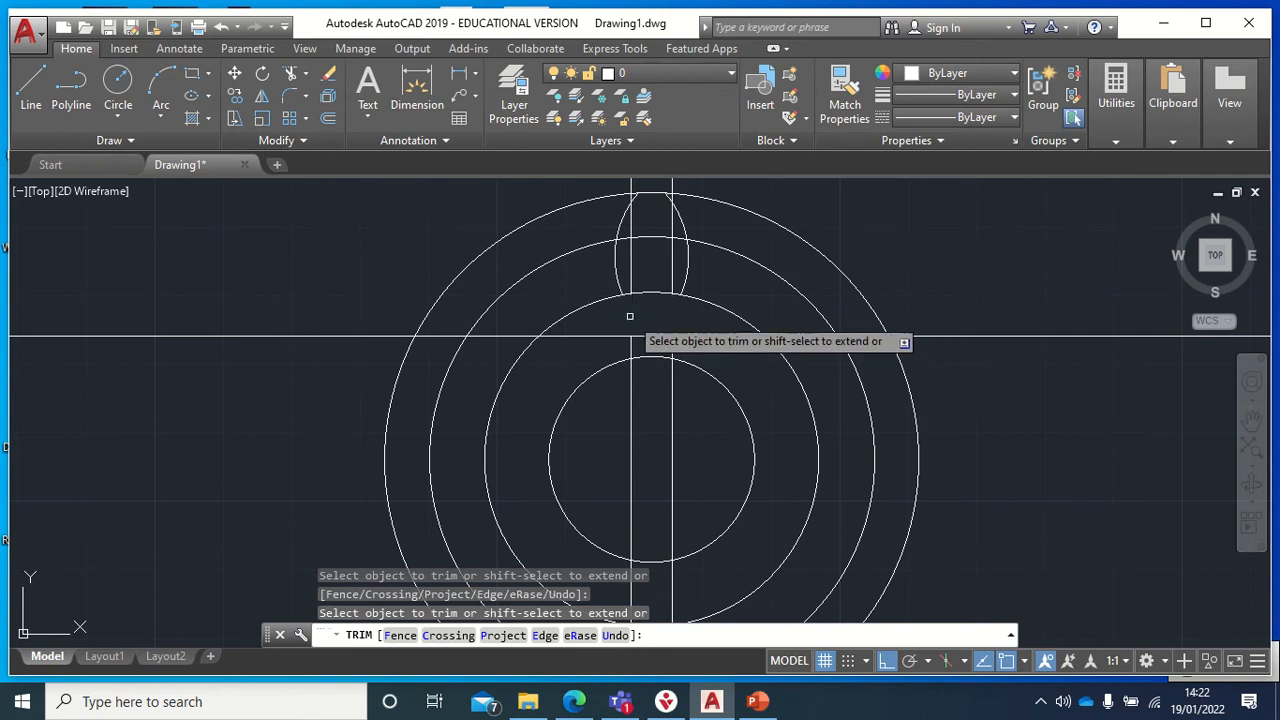
pyautogui.doubleClick(603, 338)
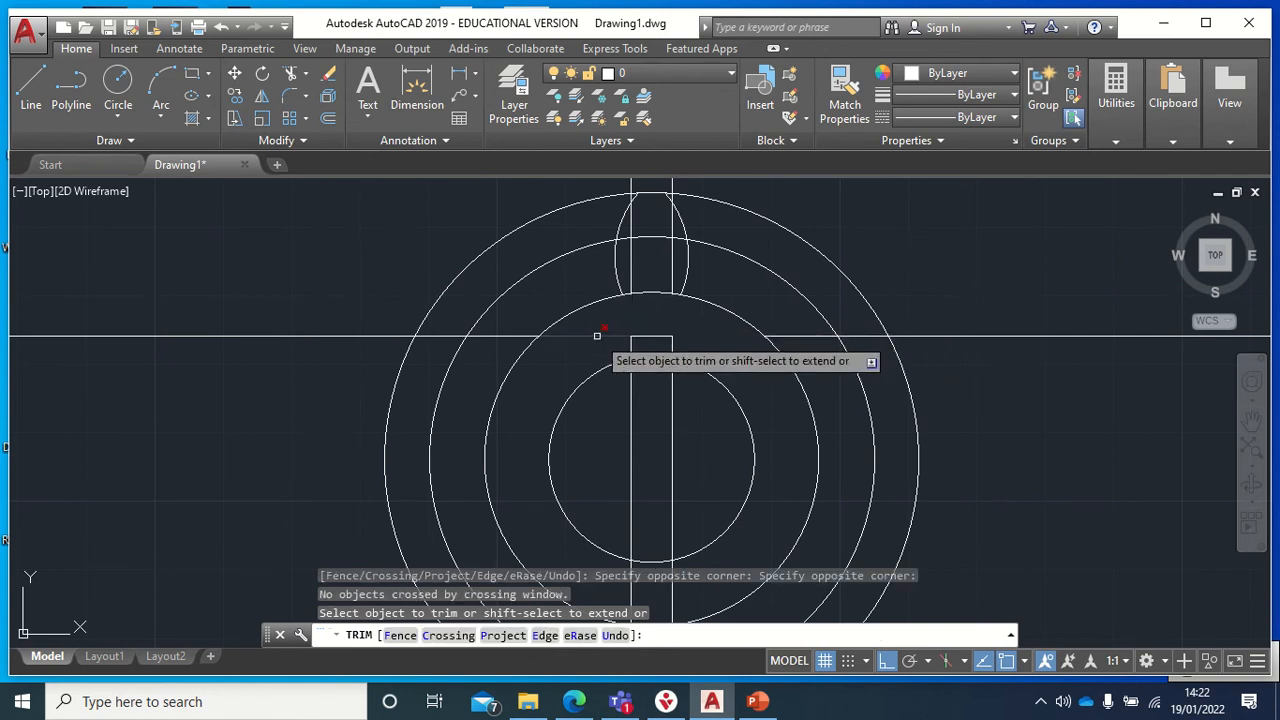
pyautogui.click(597, 336)
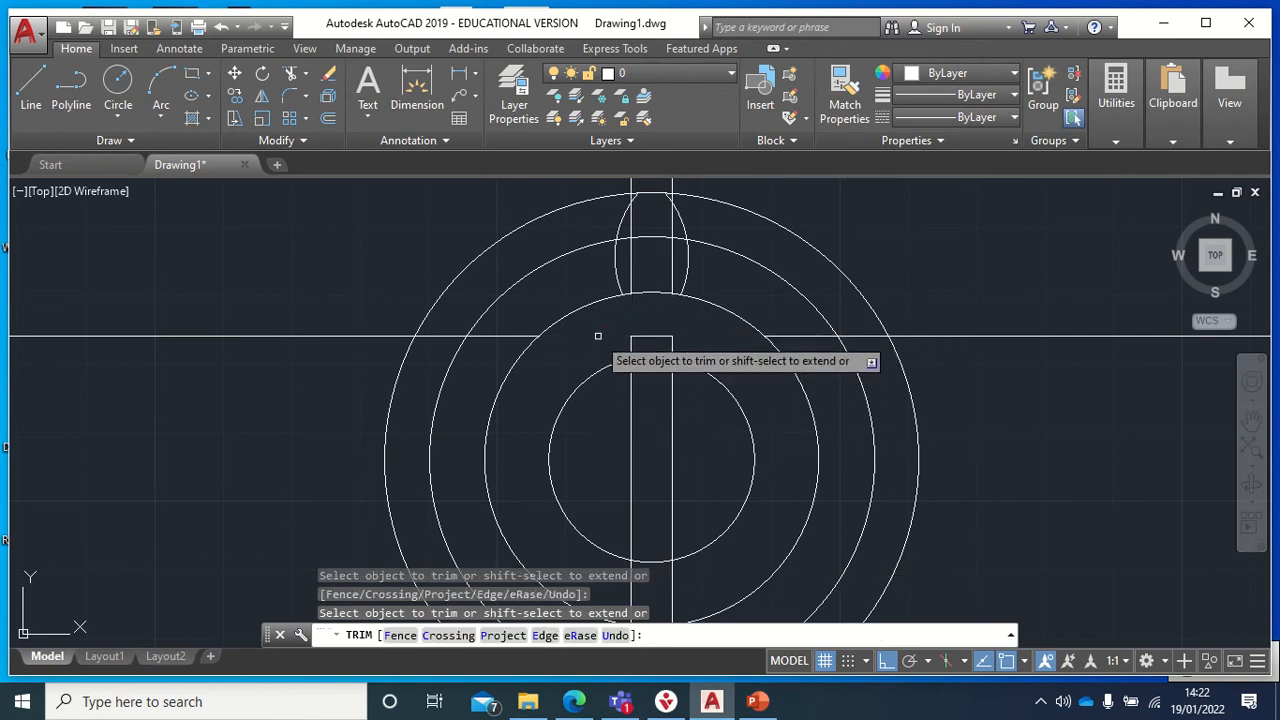
pyautogui.doubleClick(627, 389)
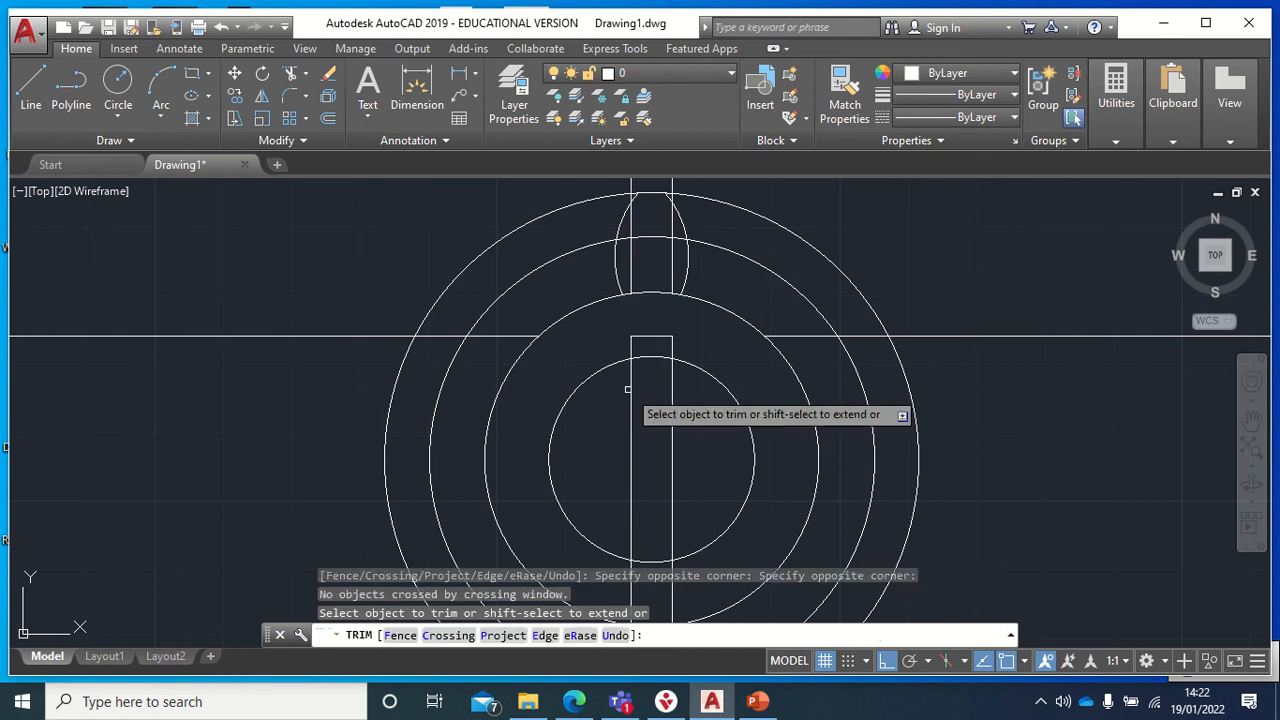
pyautogui.click(629, 387)
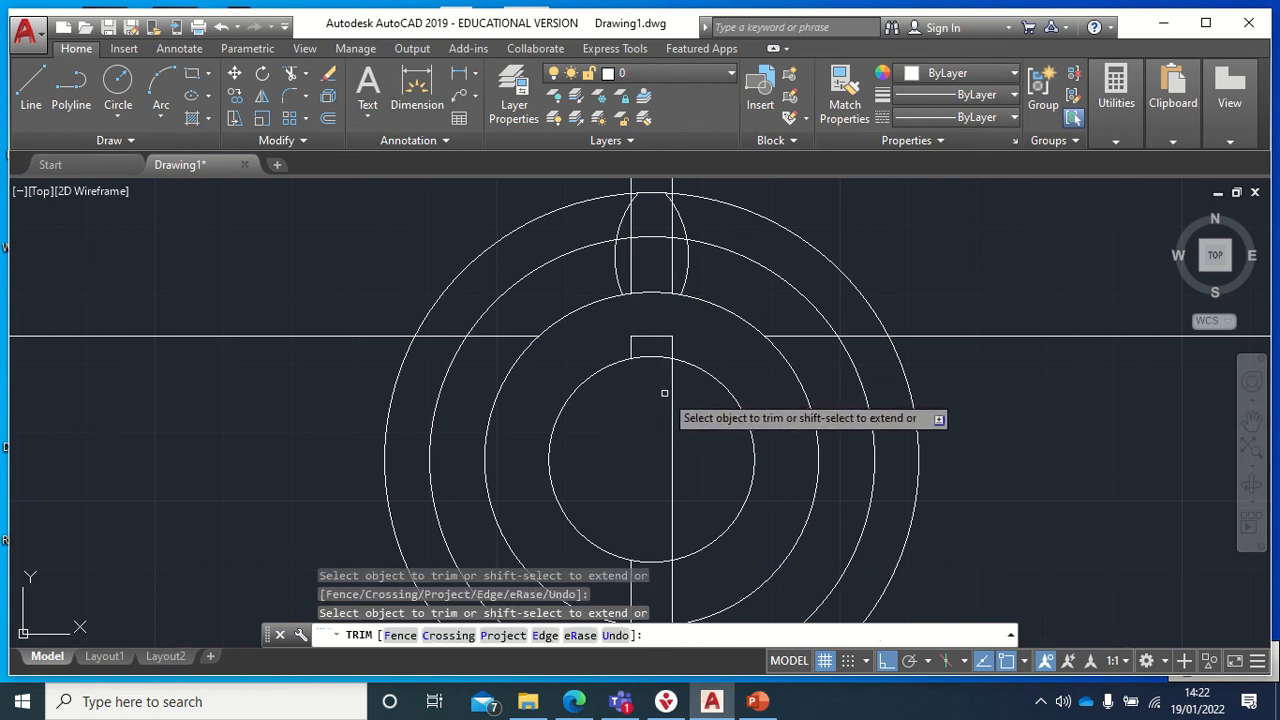
pyautogui.click(670, 394)
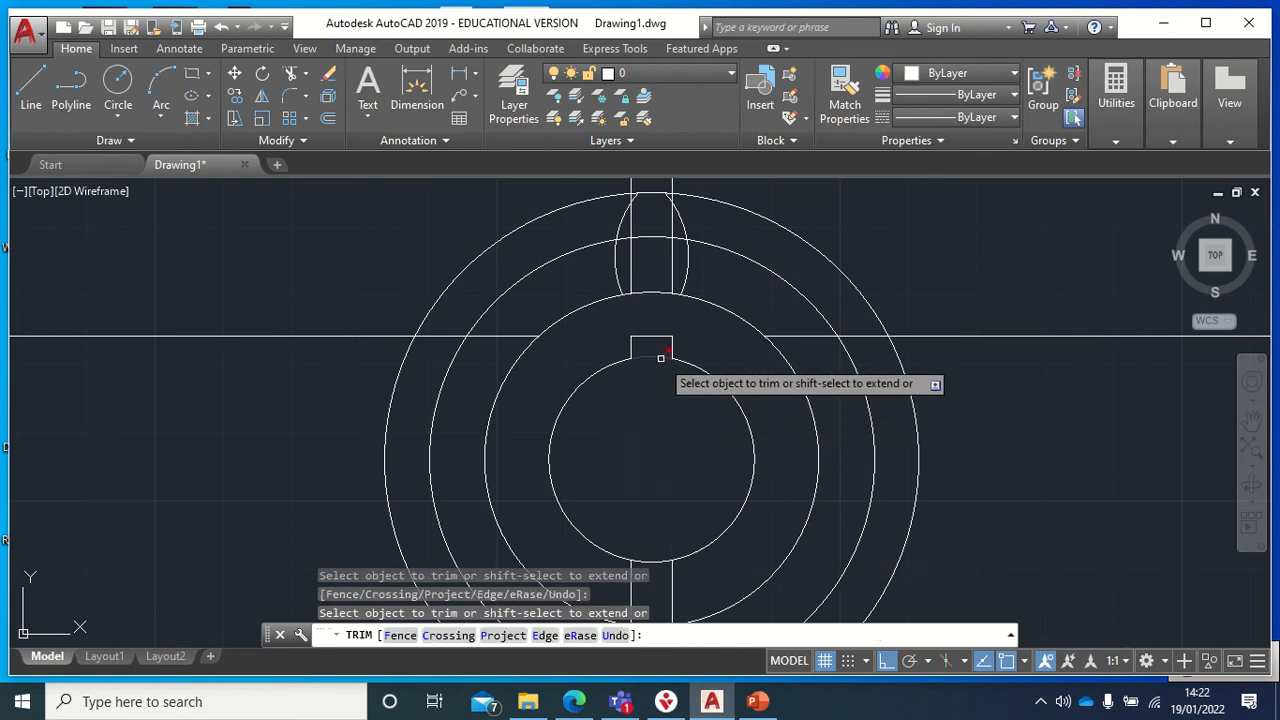
pyautogui.click(660, 357)
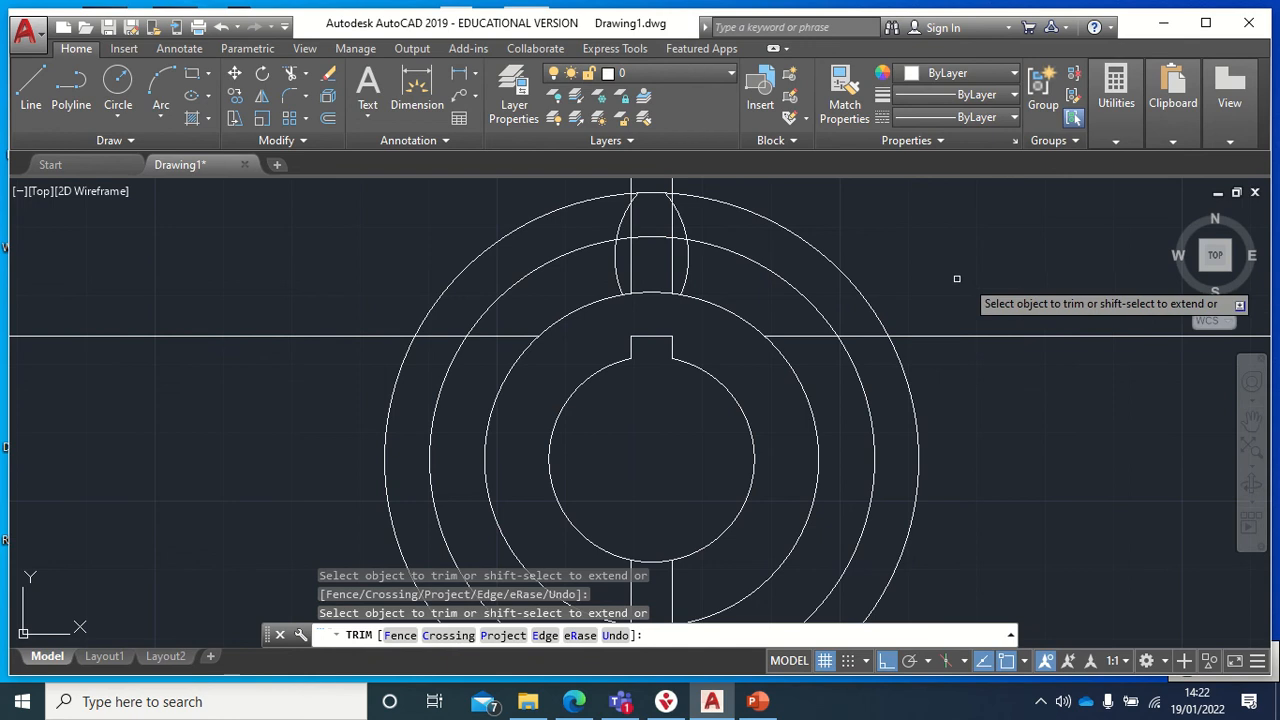
# Trim the outermost circle's upper arcs on both sides of the tooth and the middle circle's arc to the tooth's right.
pyautogui.click(820, 250)
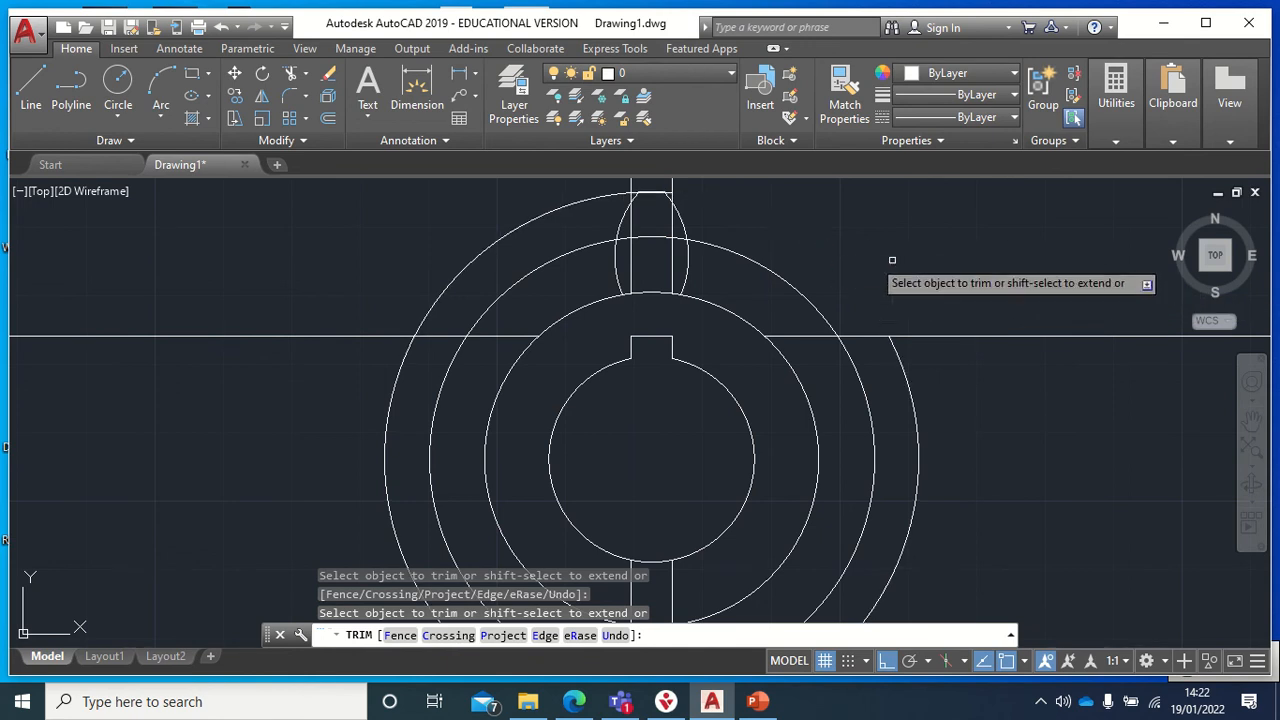
pyautogui.click(538, 213)
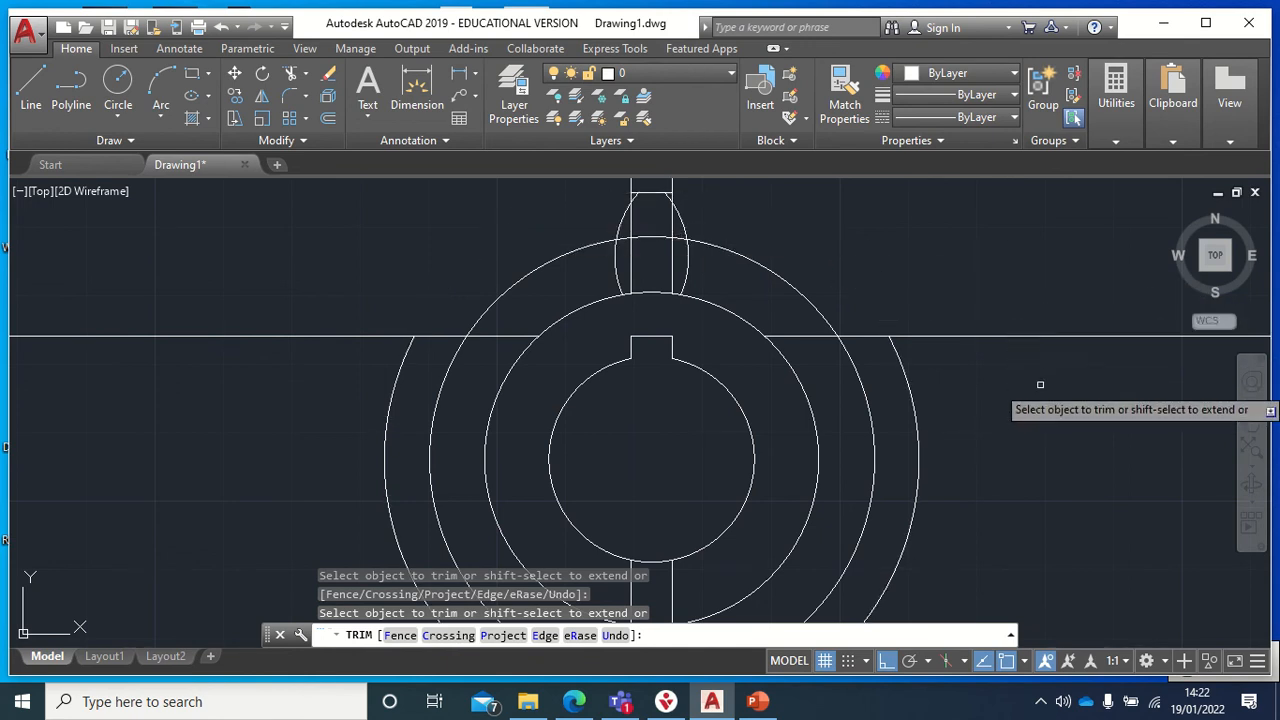
pyautogui.click(765, 266)
# Trim the leftover circle arcs outside the tooth's tip and left flank, along with the left vertical line above the tooth.
pyautogui.scroll(4, 778, 270)
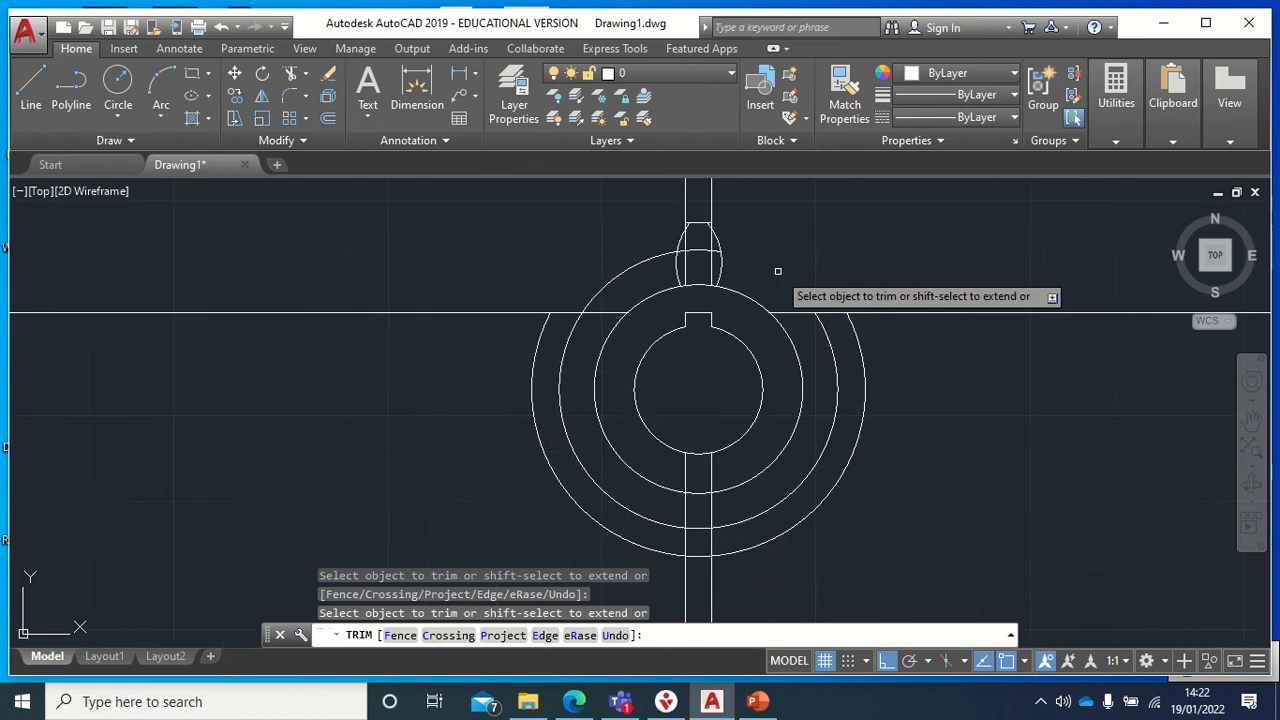
pyautogui.moveTo(691, 269); pyautogui.dragTo(954, 514, button='middle')
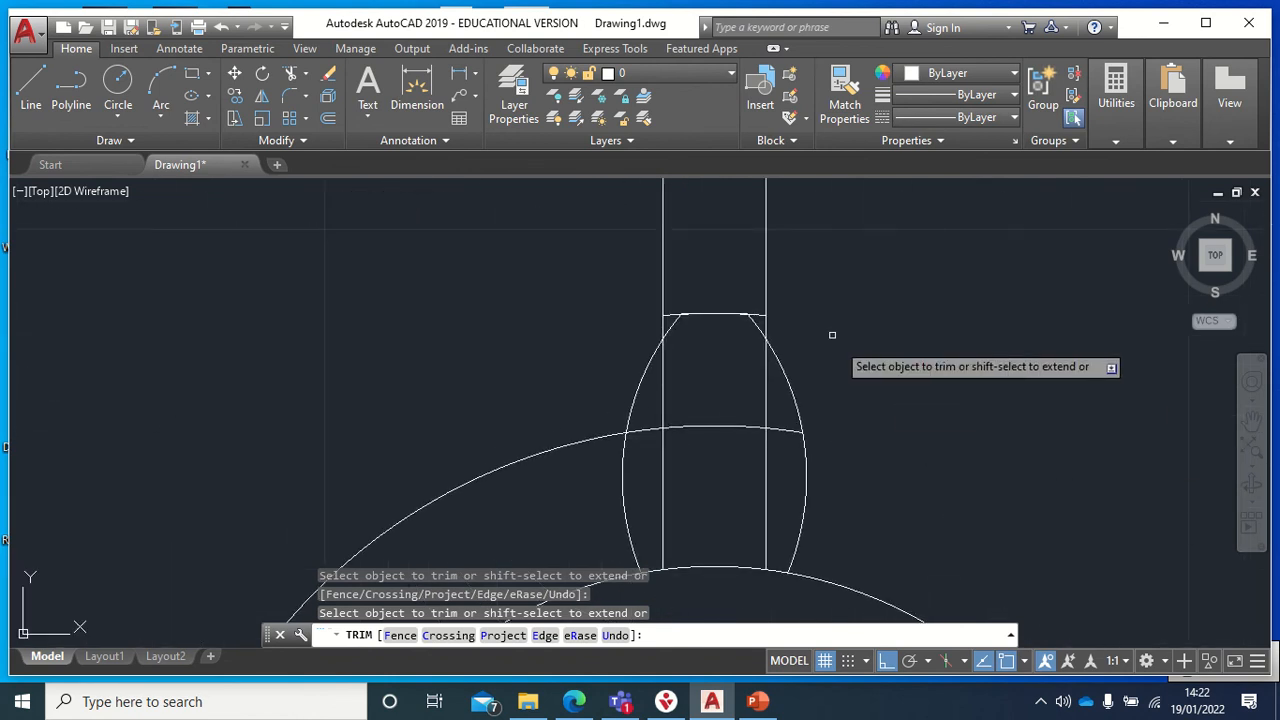
pyautogui.scroll(-4, 809, 317)
pyautogui.scroll(8, 809, 317)
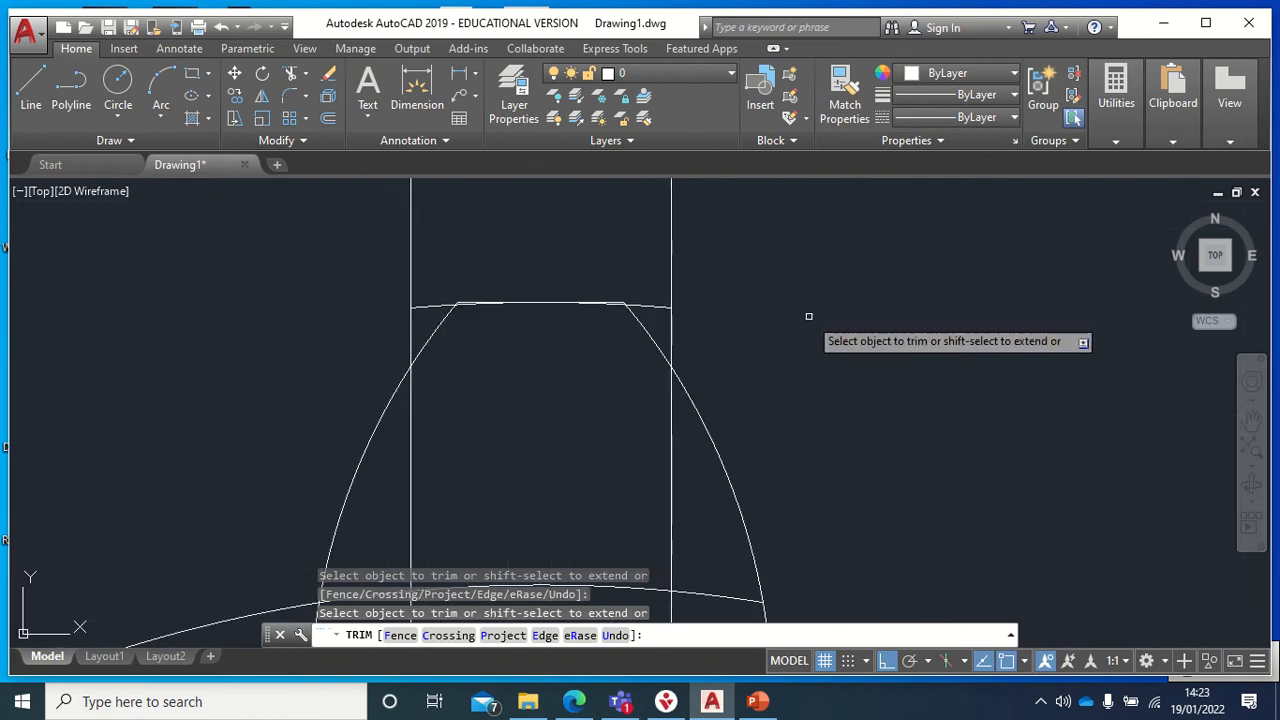
pyautogui.click(420, 304)
pyautogui.click(412, 292)
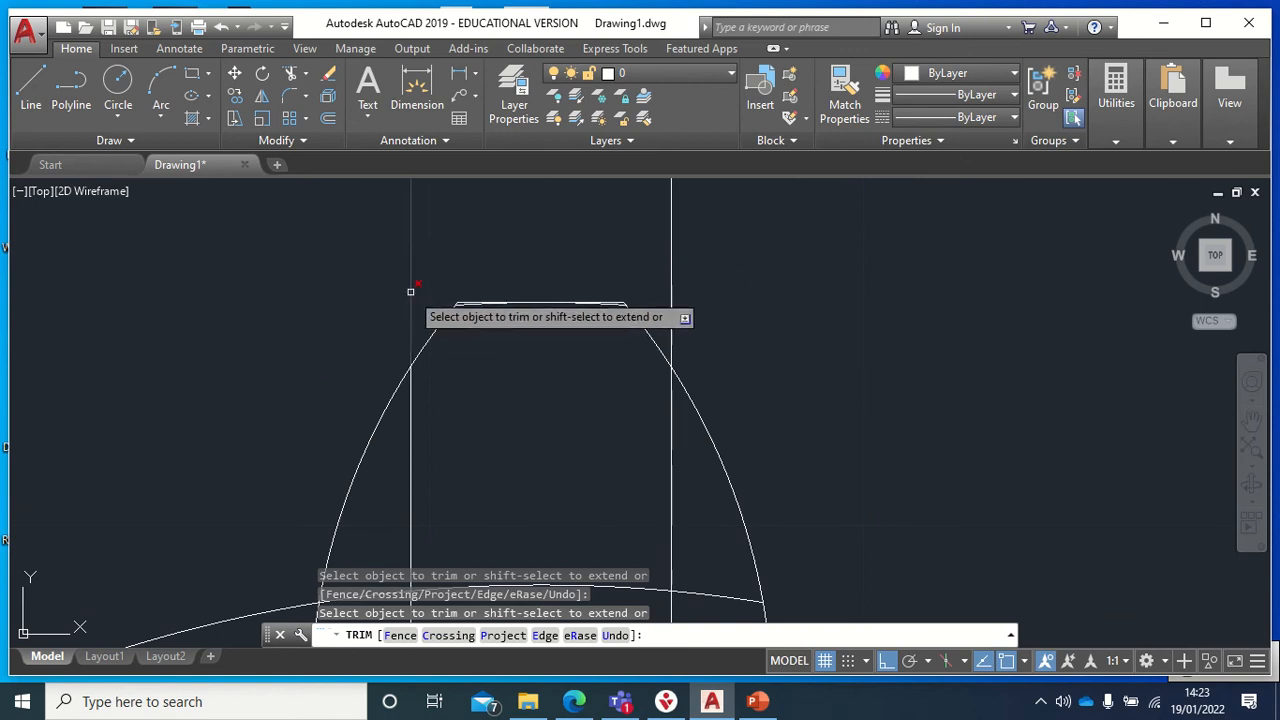
pyautogui.scroll(-6, 838, 405)
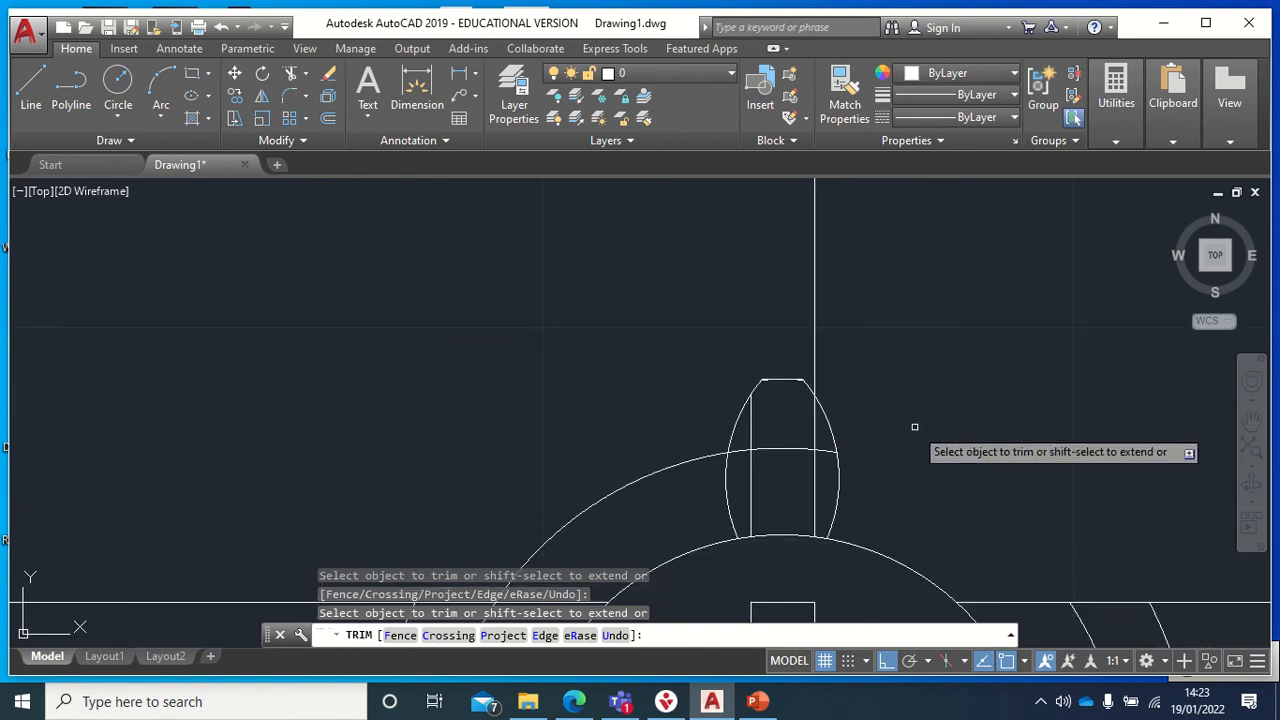
pyautogui.scroll(4, 914, 434)
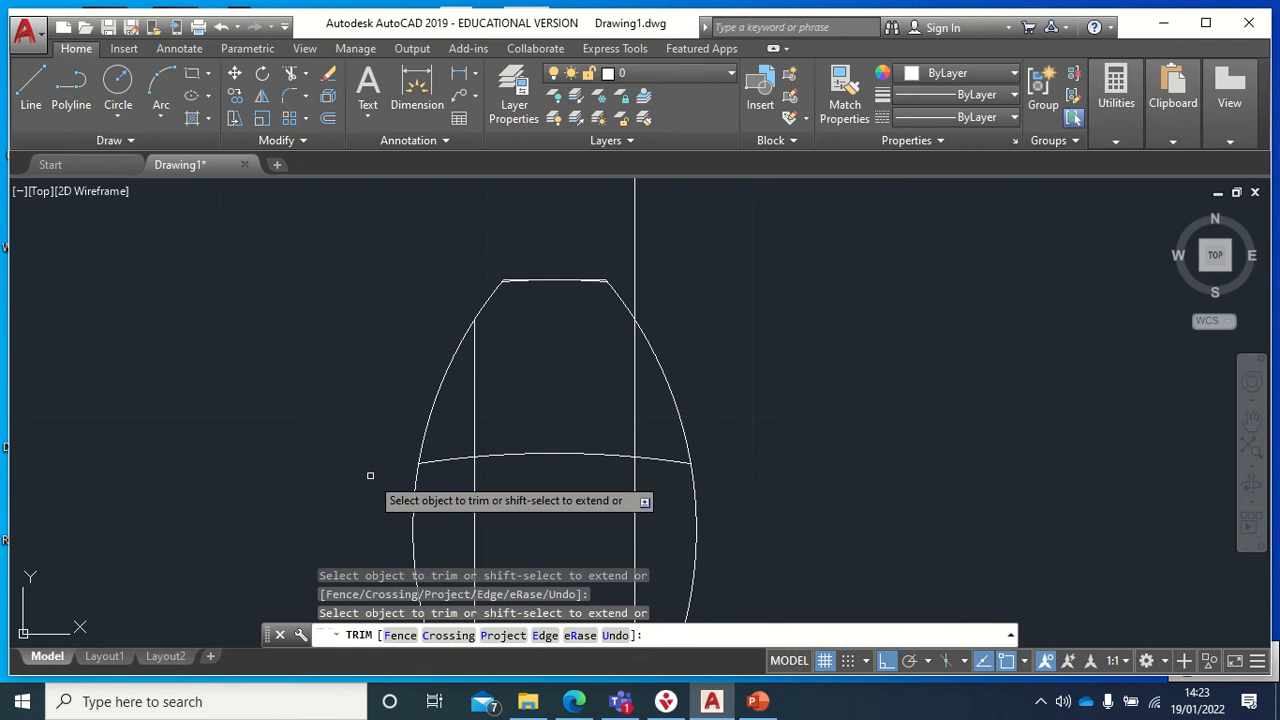
pyautogui.moveTo(843, 437); pyautogui.dragTo(984, 251, button='middle')
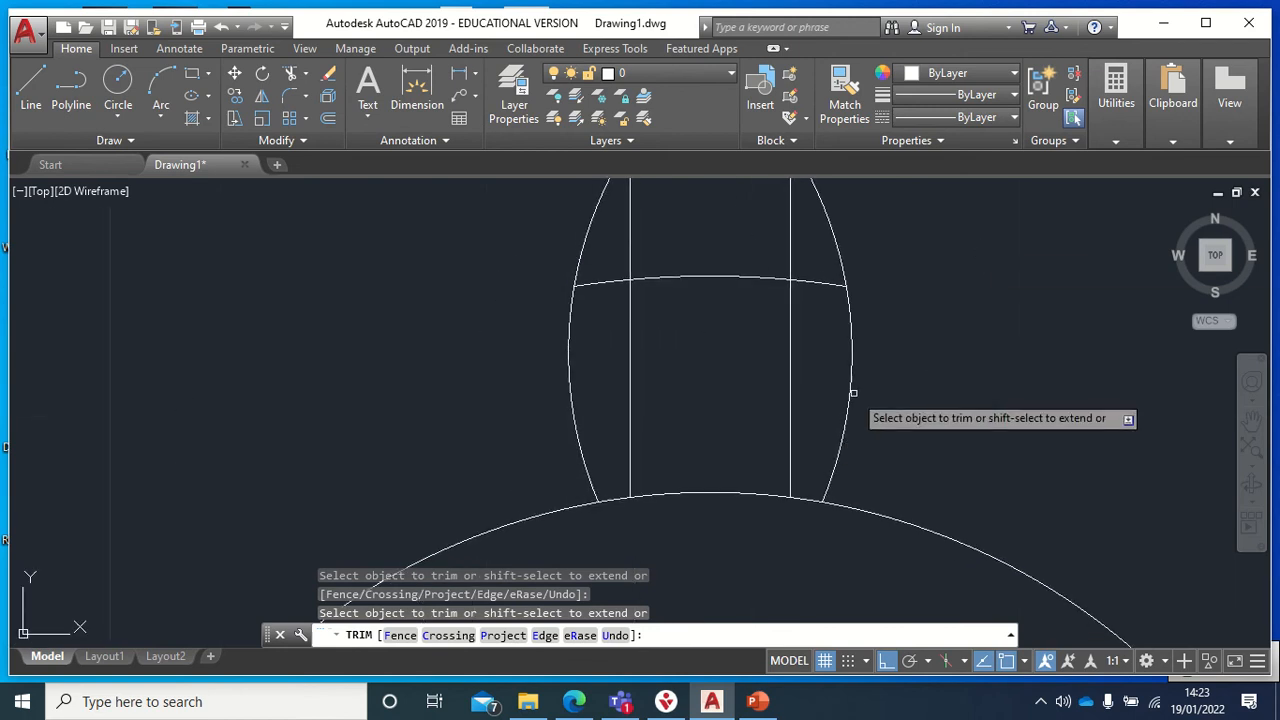
pyautogui.scroll(-2, 851, 391)
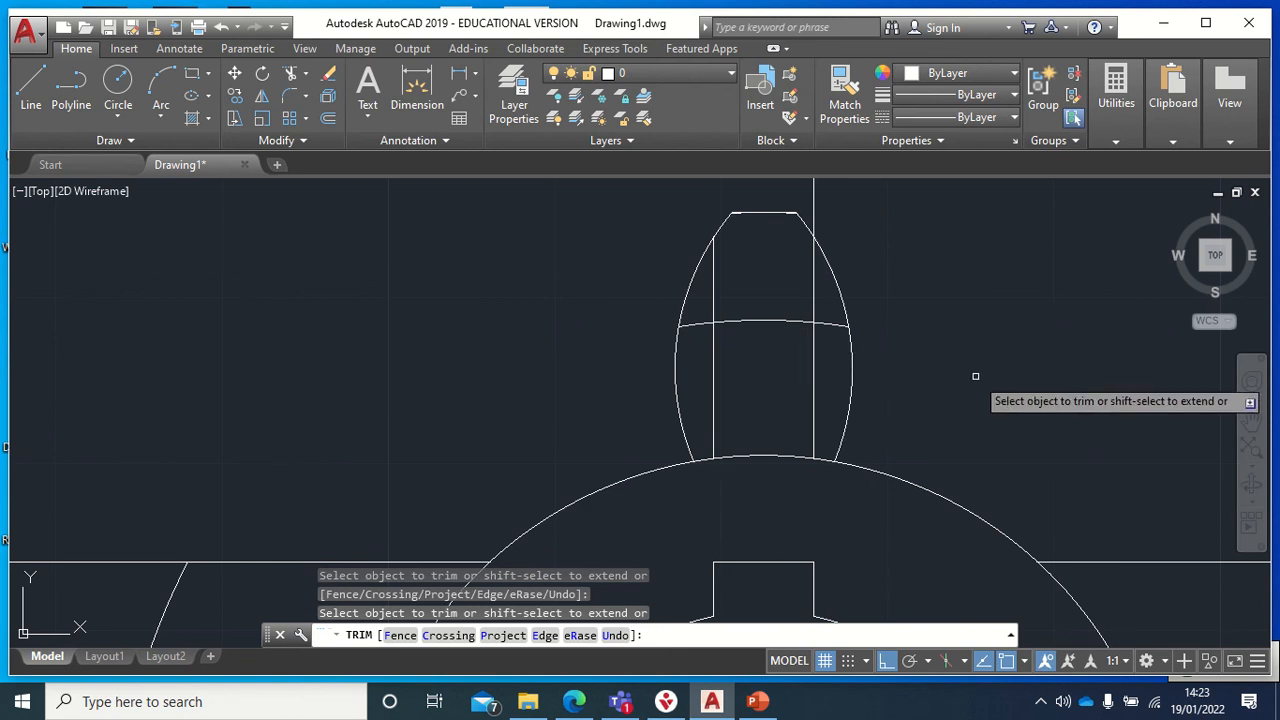
pyautogui.press('Escape')
# Delete the middle circle's arc inside the tooth and the two vertical lines running through it.
pyautogui.click(766, 321)
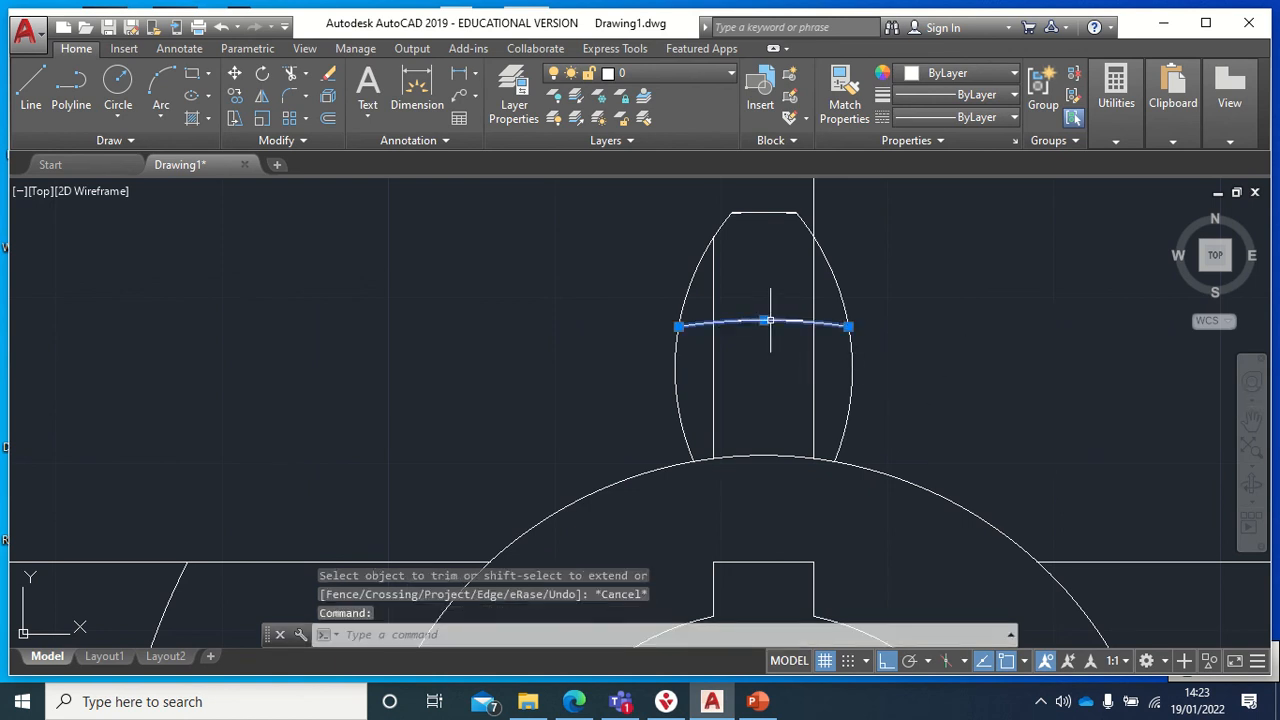
pyautogui.click(814, 295)
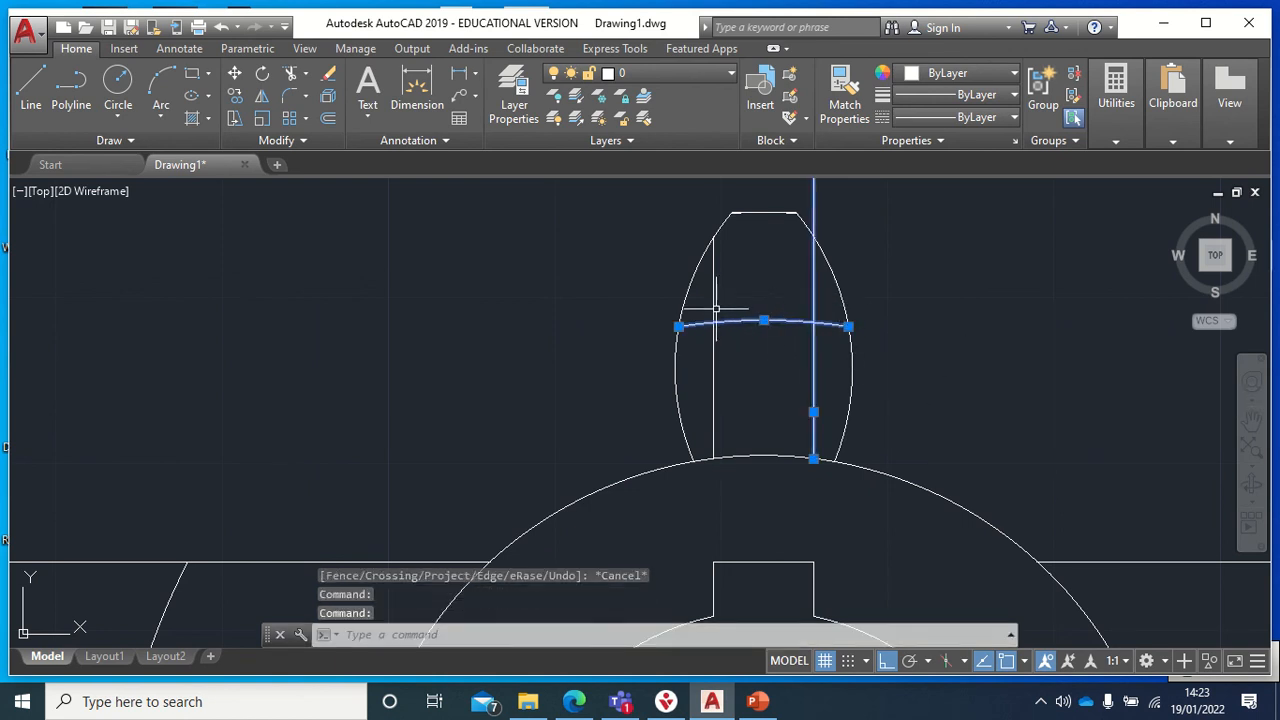
pyautogui.click(715, 310)
pyautogui.press('Delete')
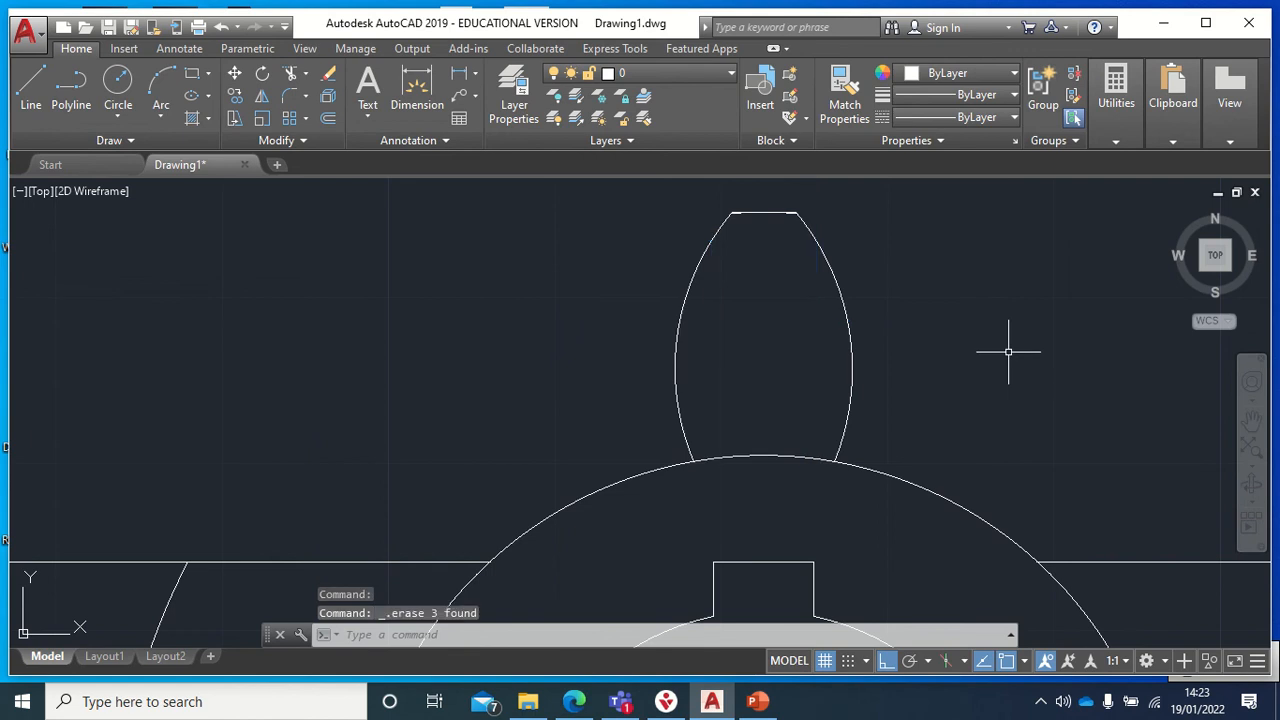
# Delete the remaining arc of the outermost circle and the horizontal line remnants on both sides of the gear body.
pyautogui.scroll(-6, 1143, 394)
pyautogui.moveTo(1014, 449)
pyautogui.mouseDown(button='middle')
pyautogui.moveTo(1079, 405)
pyautogui.moveTo(629, 277)
pyautogui.mouseUp(button='middle')
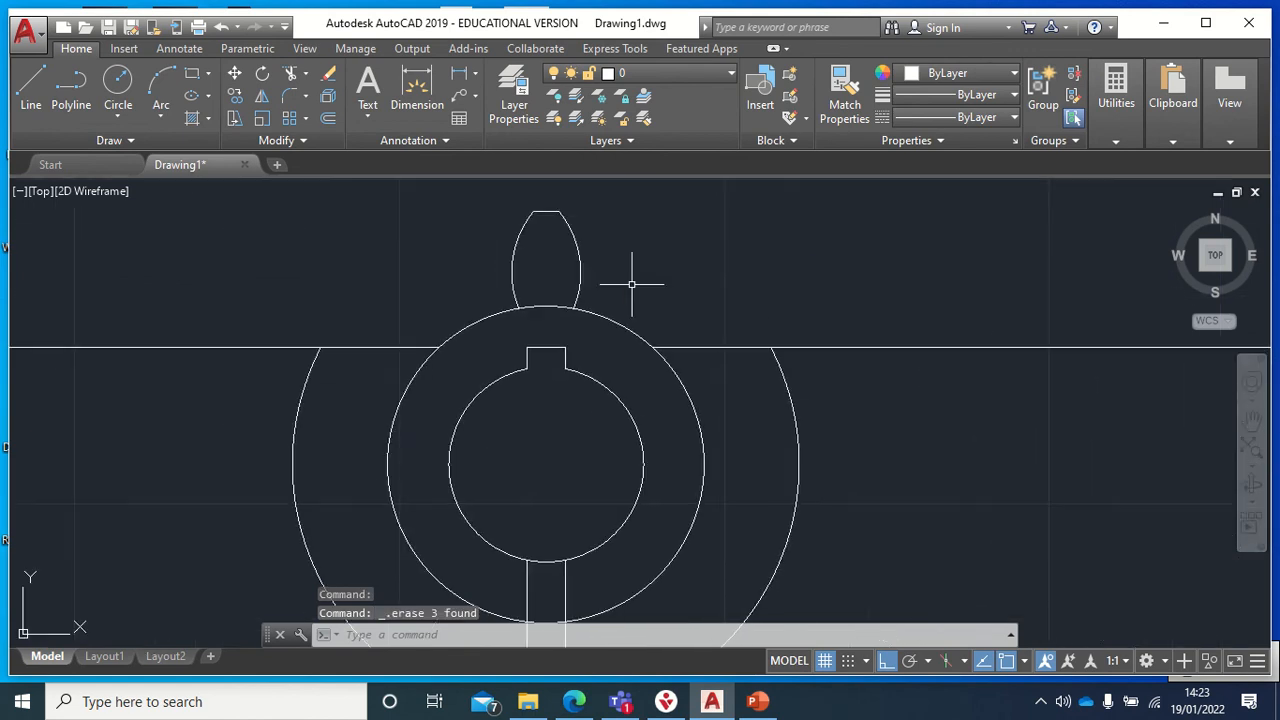
pyautogui.click(789, 388)
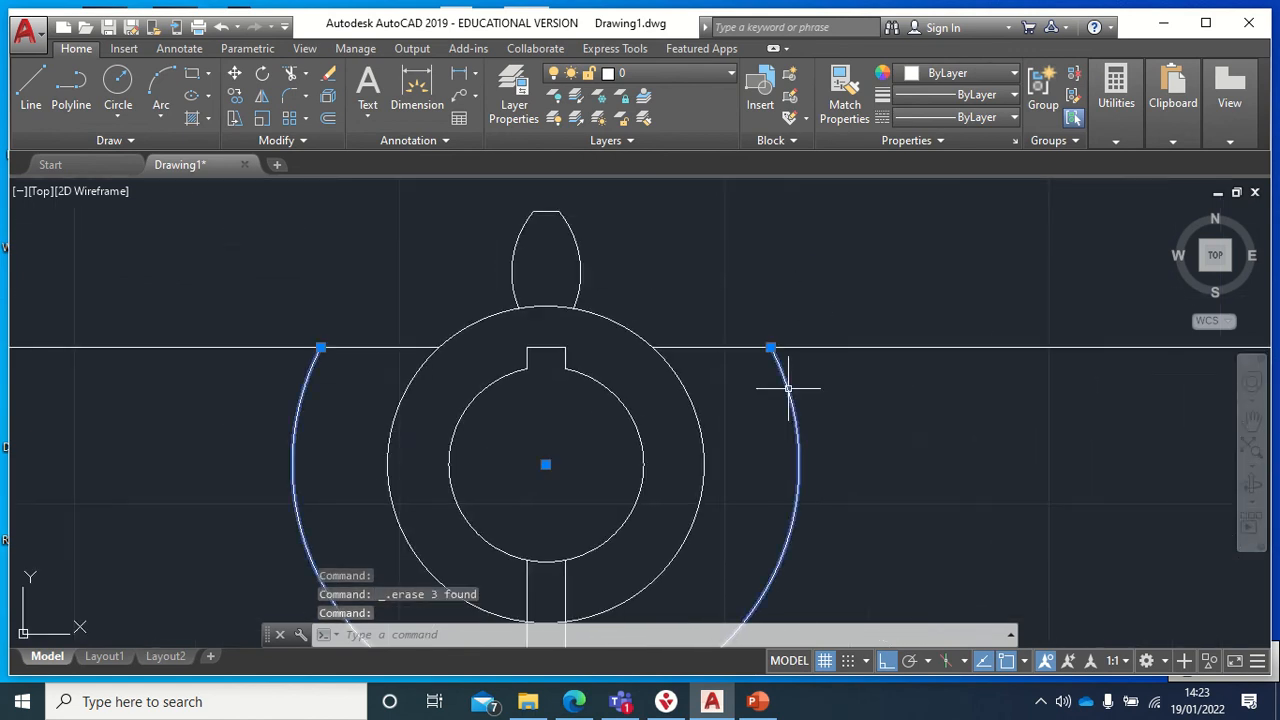
pyautogui.click(823, 348)
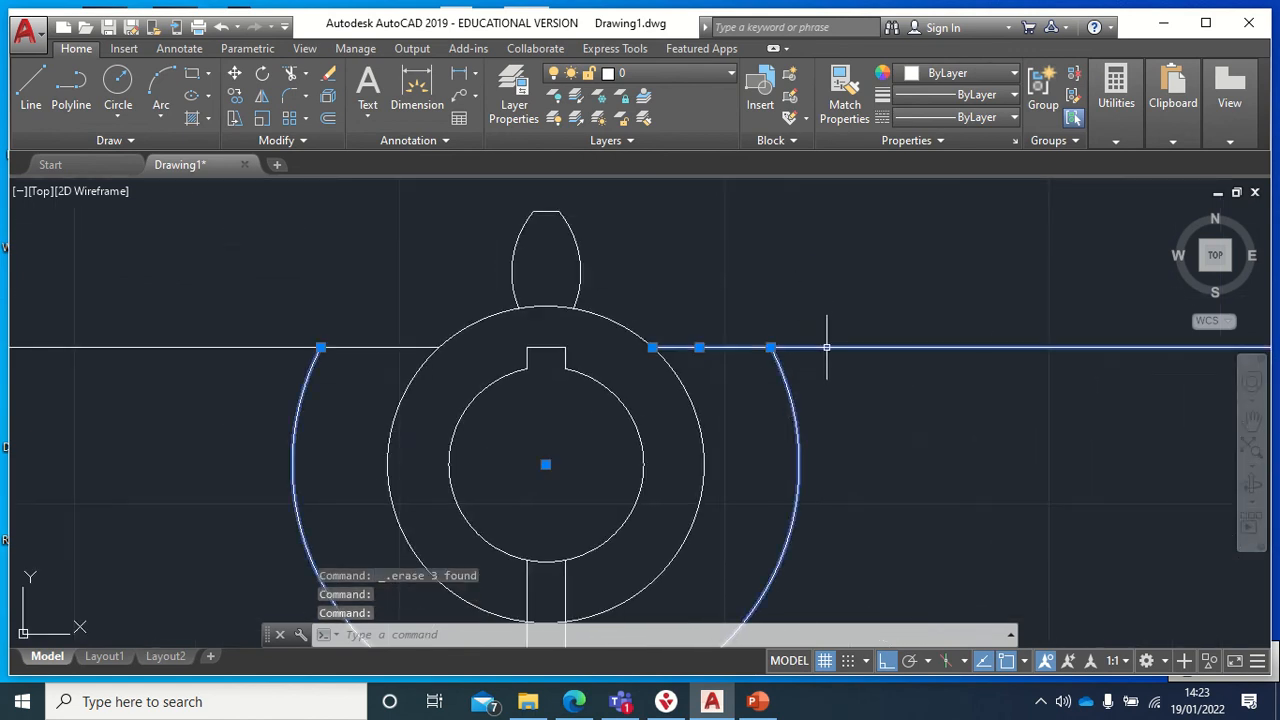
pyautogui.click(342, 343)
pyautogui.click(342, 345)
pyautogui.click(342, 349)
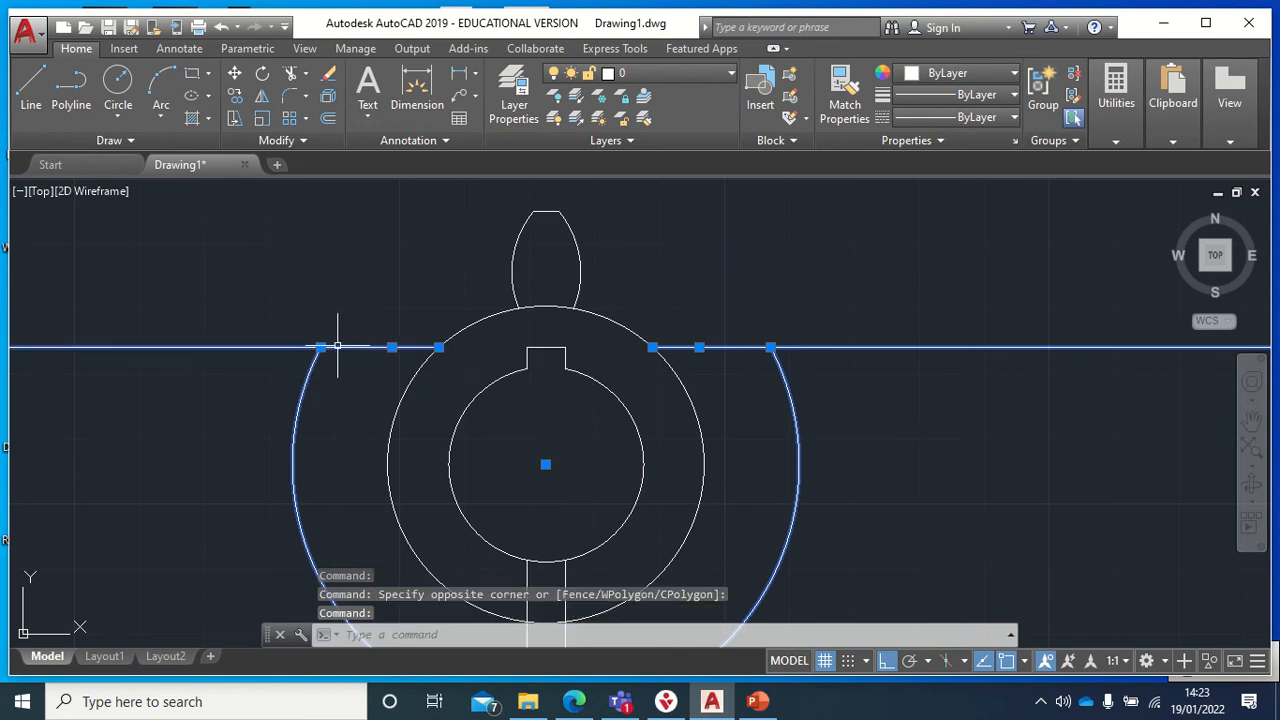
pyautogui.press('Delete')
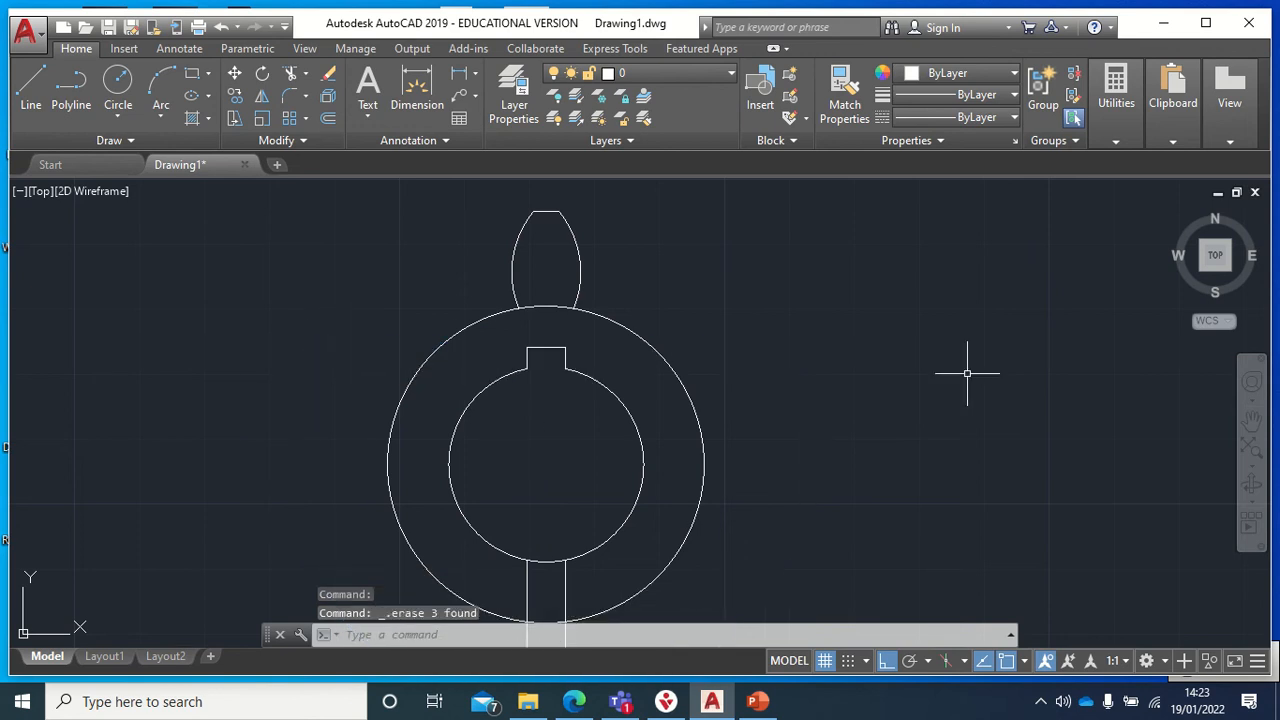
# Delete the two vertical line remnants extending downward from the bottom of the bore.
pyautogui.moveTo(909, 429); pyautogui.dragTo(1026, 283, button='middle')
pyautogui.click(831, 538)
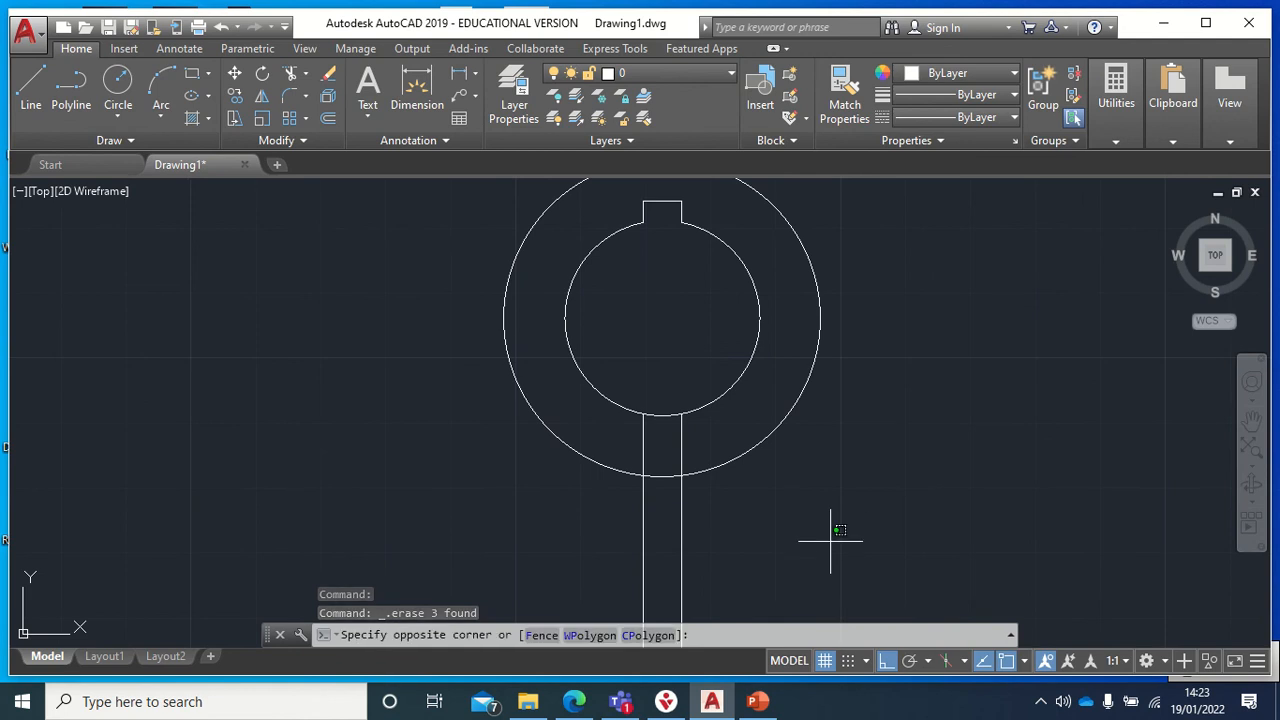
pyautogui.click(430, 594)
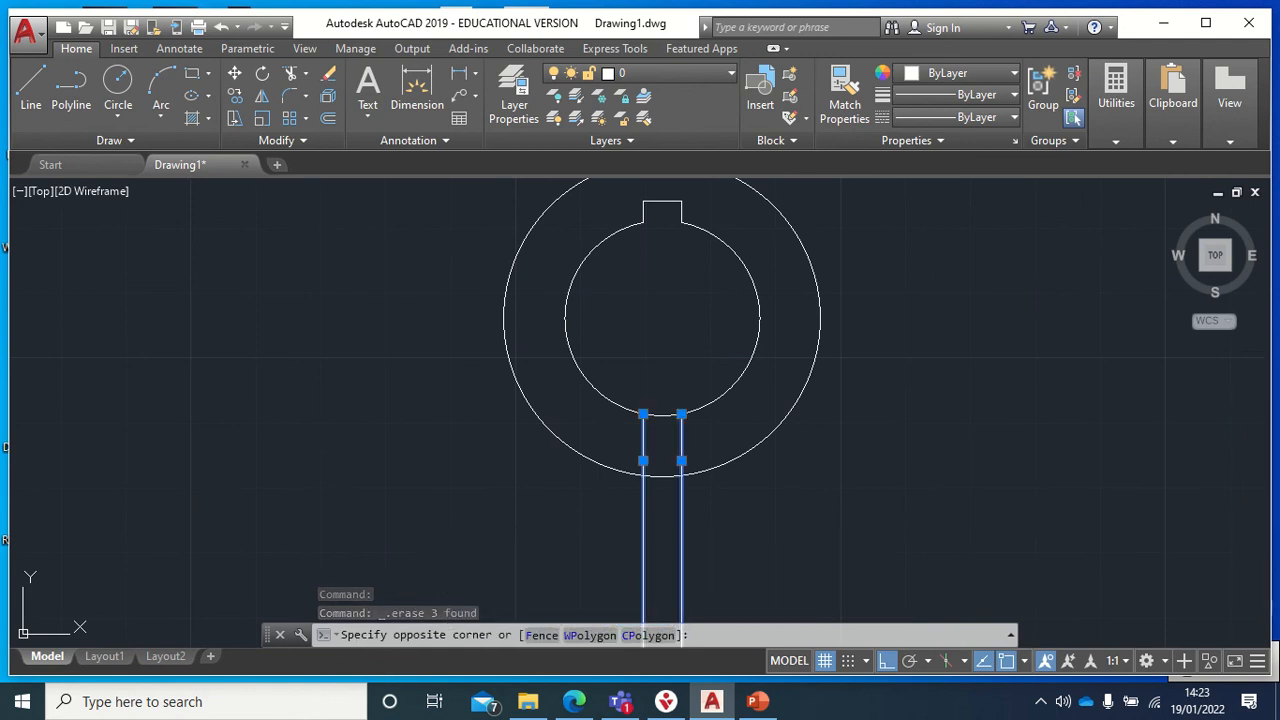
pyautogui.press('Delete')
# Join the two flank arcs and the tip of the tooth into a single polyline.
pyautogui.scroll(2, 957, 429)
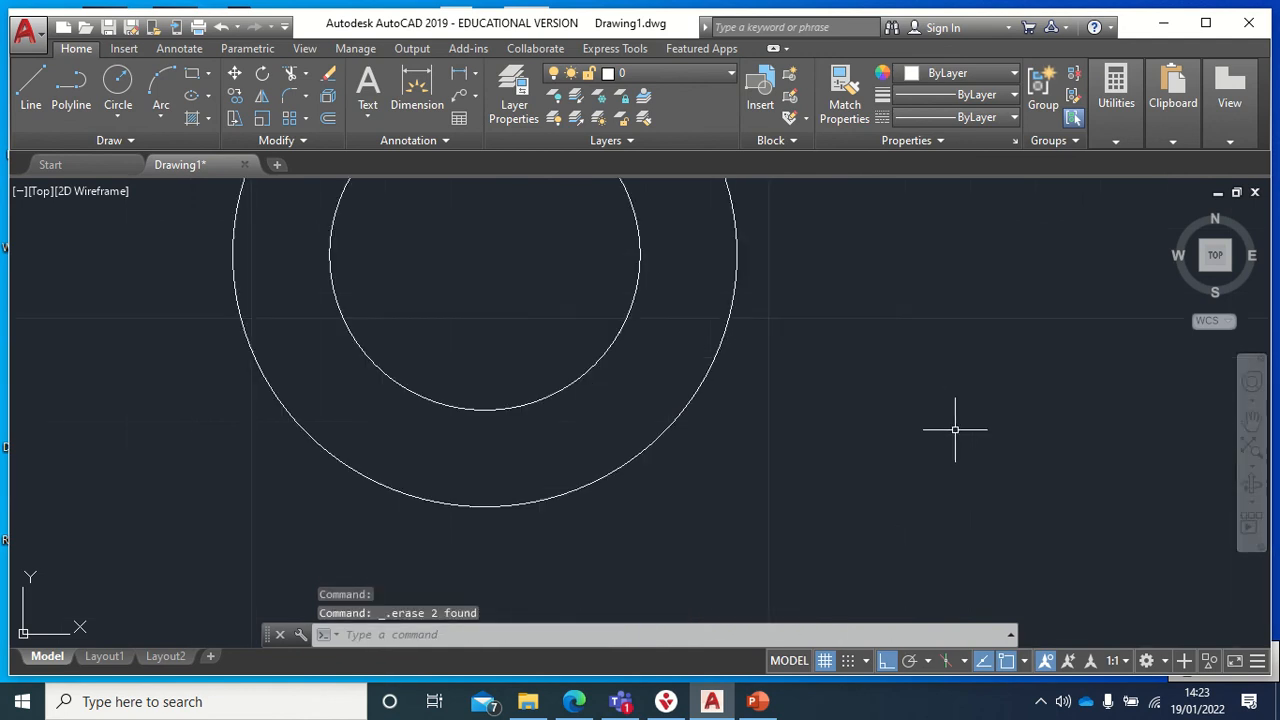
pyautogui.scroll(-4, 914, 423)
pyautogui.moveTo(913, 423)
pyautogui.mouseDown(button='middle')
pyautogui.moveTo(920, 500)
pyautogui.moveTo(911, 489)
pyautogui.mouseUp(button='middle')
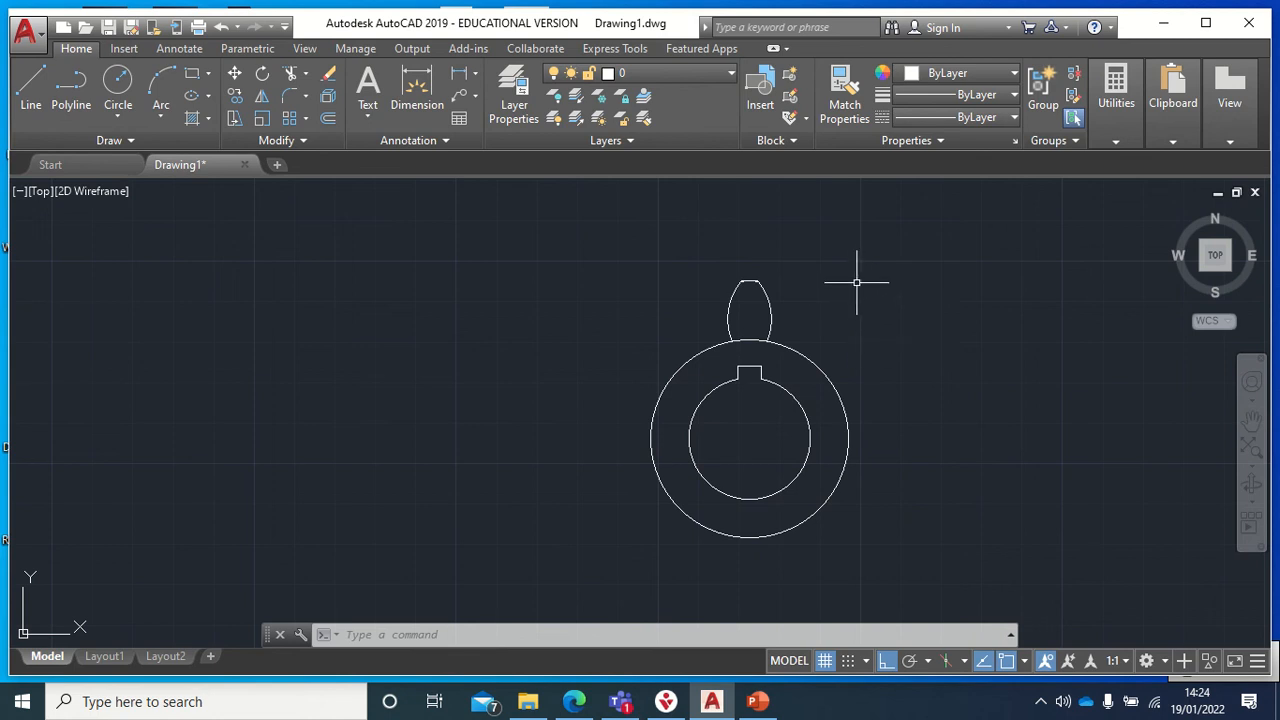
pyautogui.click(854, 282)
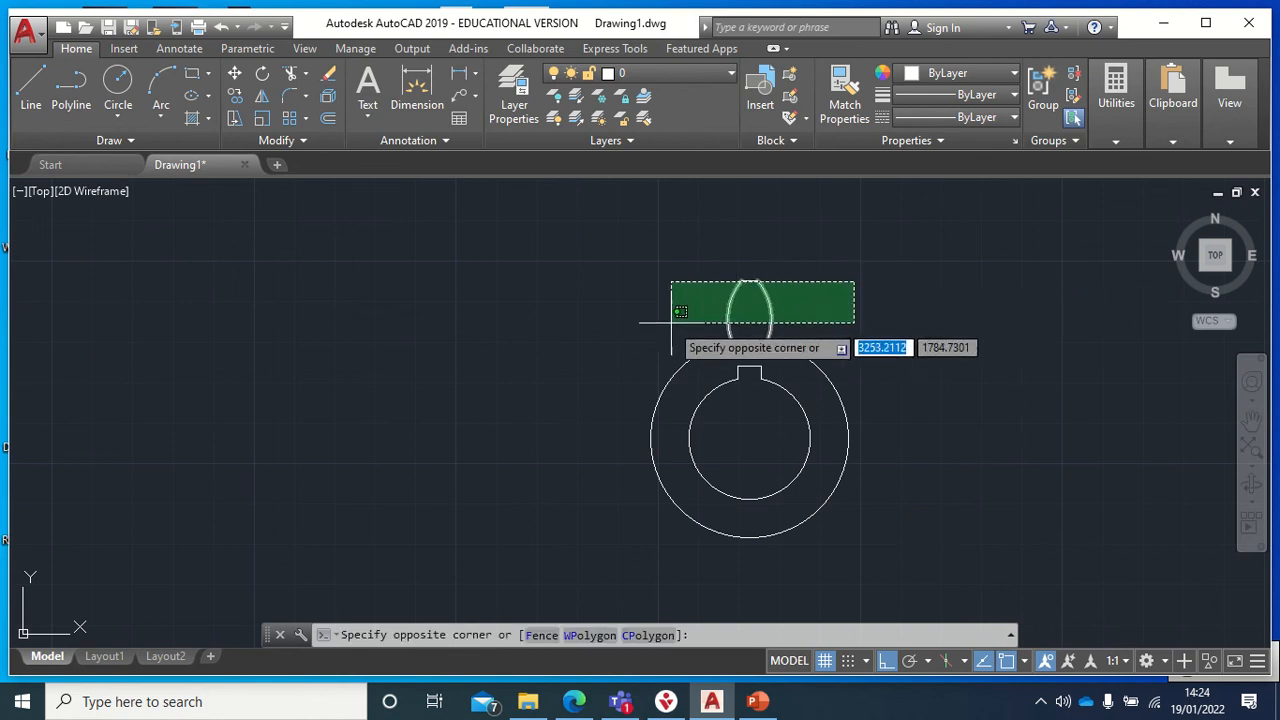
pyautogui.click(941, 239)
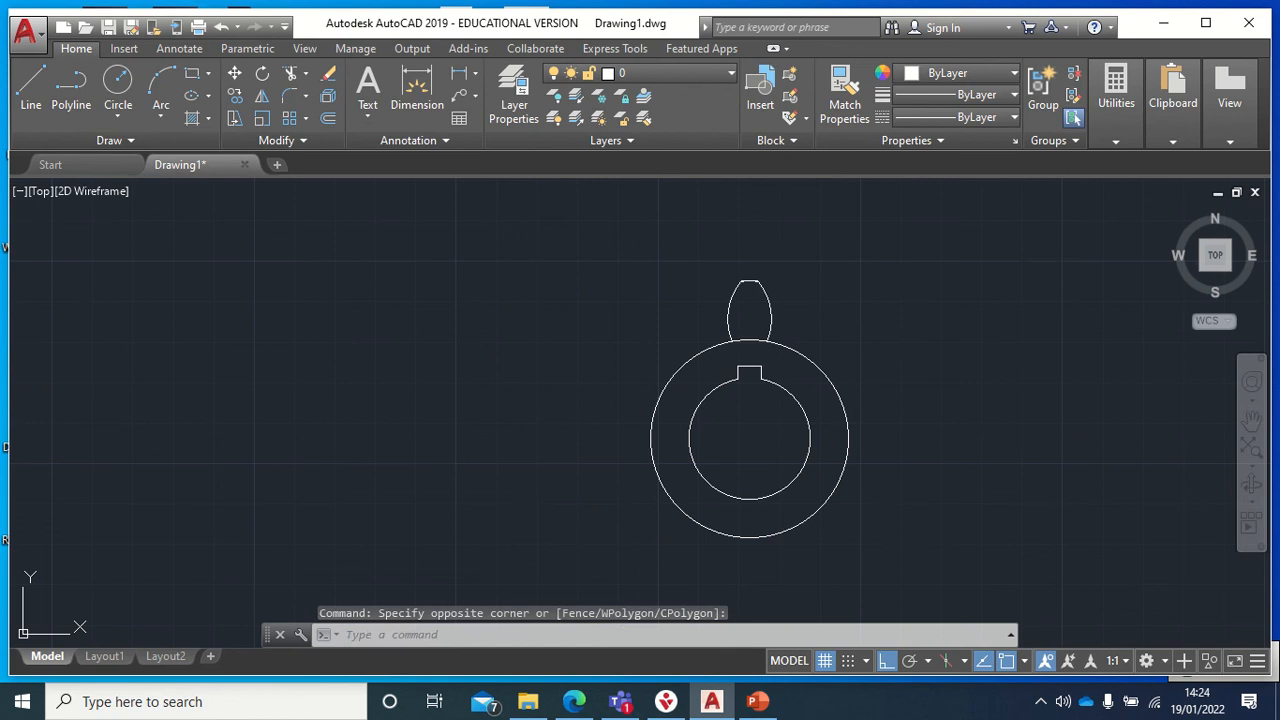
pyautogui.click(874, 249)
pyautogui.click(649, 331)
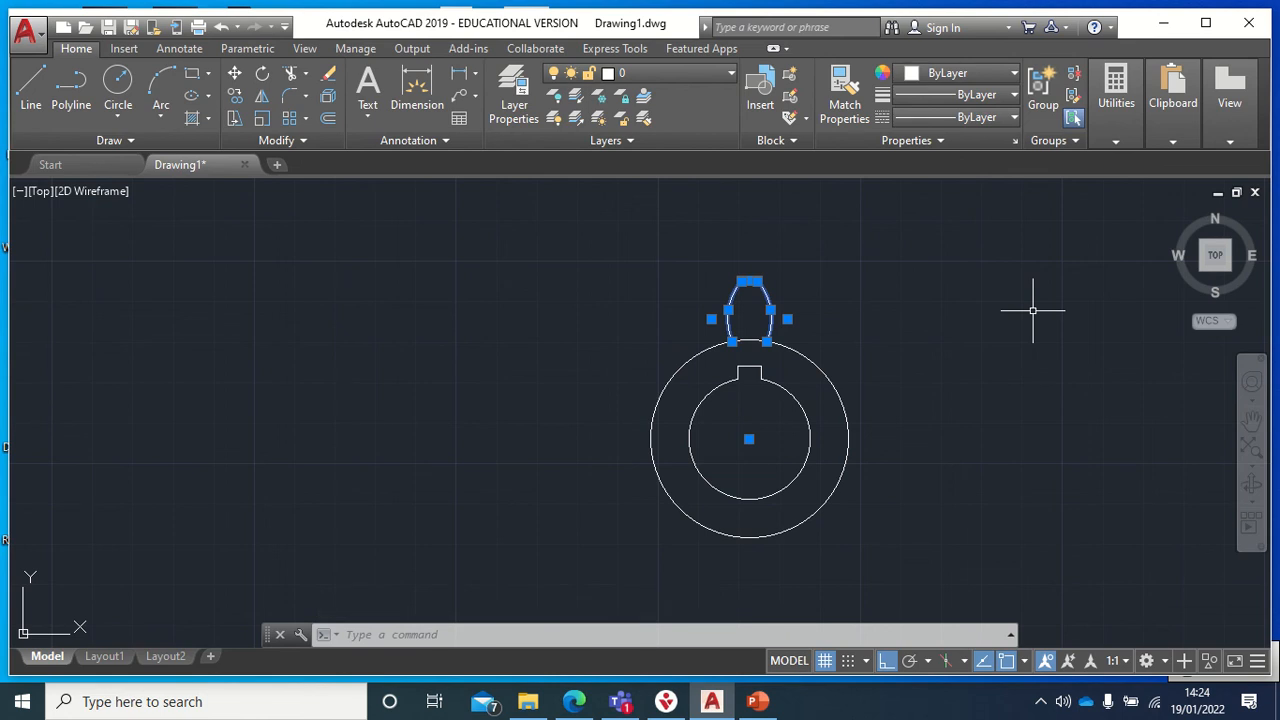
pyautogui.write('join')
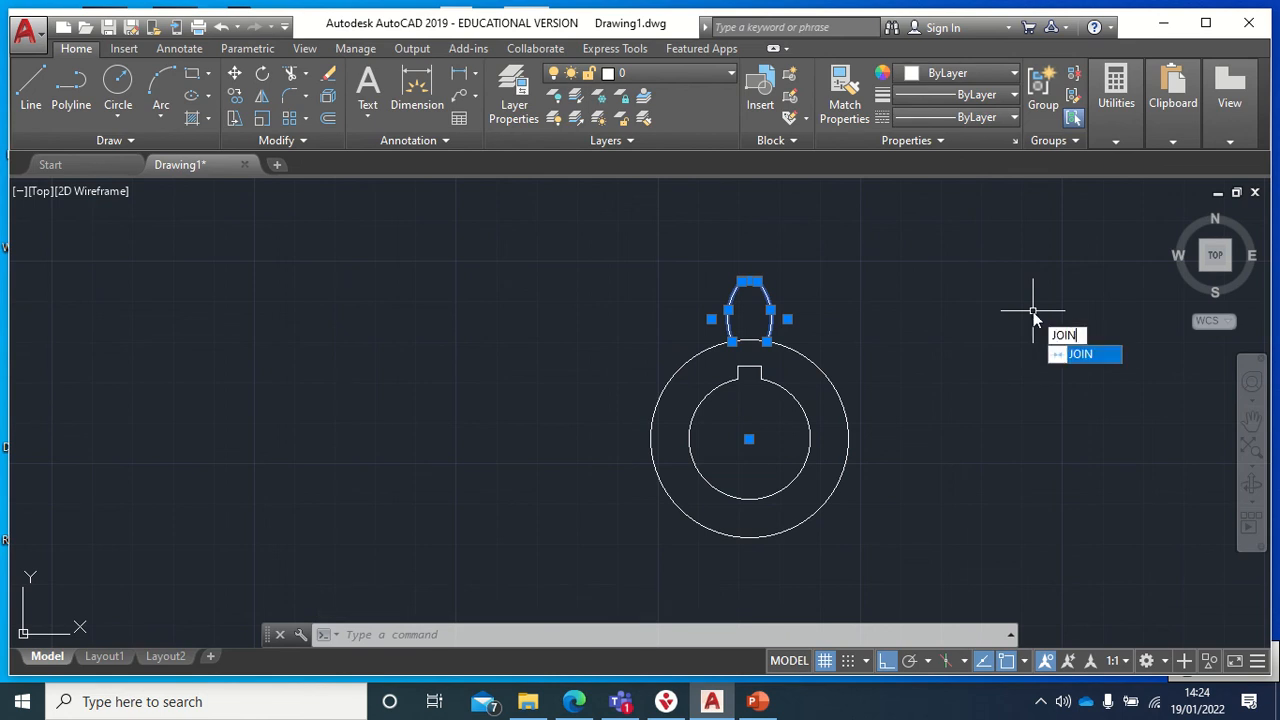
pyautogui.press('Return')
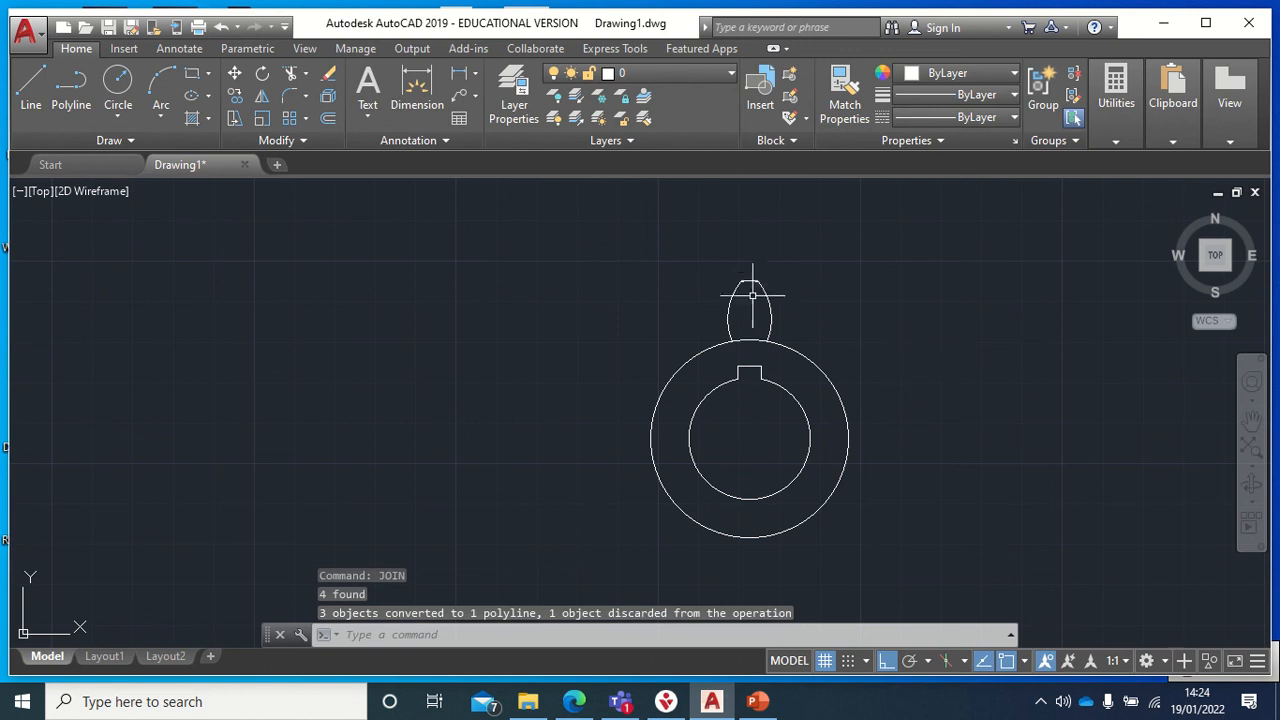
# Check by selecting the tooth outline above the root circle whether its flanks and tip form one object.
pyautogui.click(740, 368)
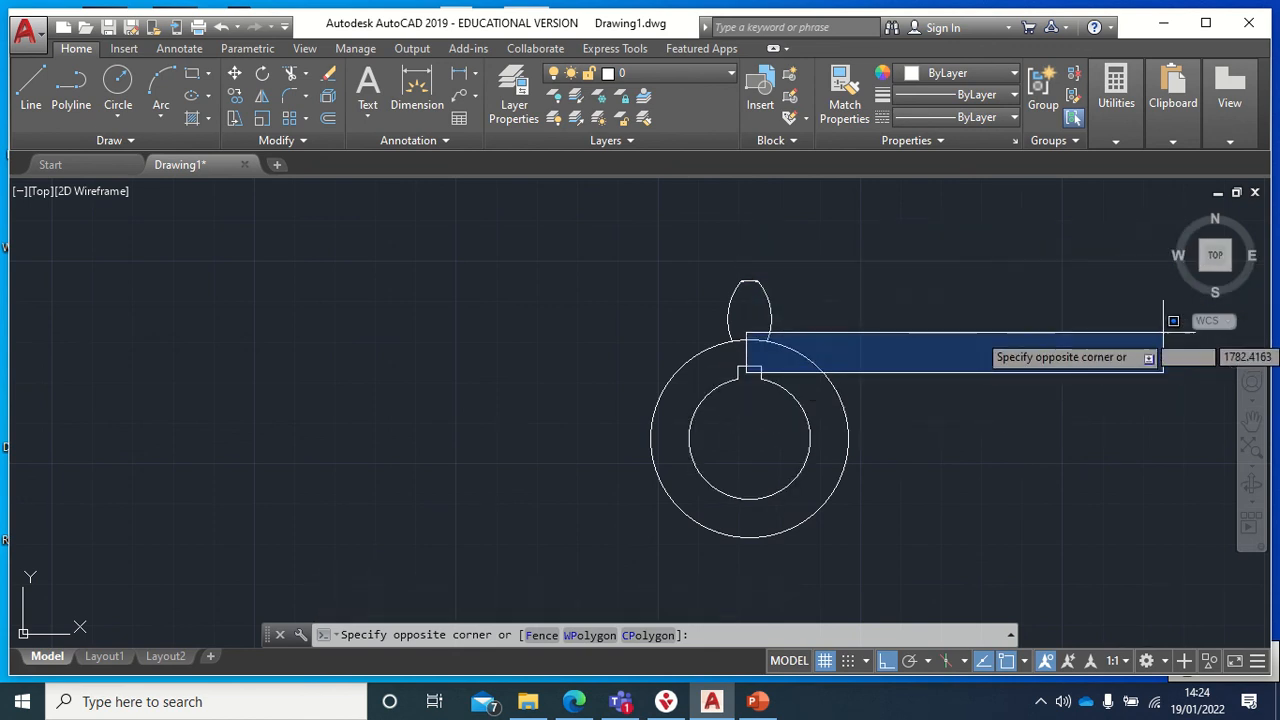
pyautogui.press('Escape')
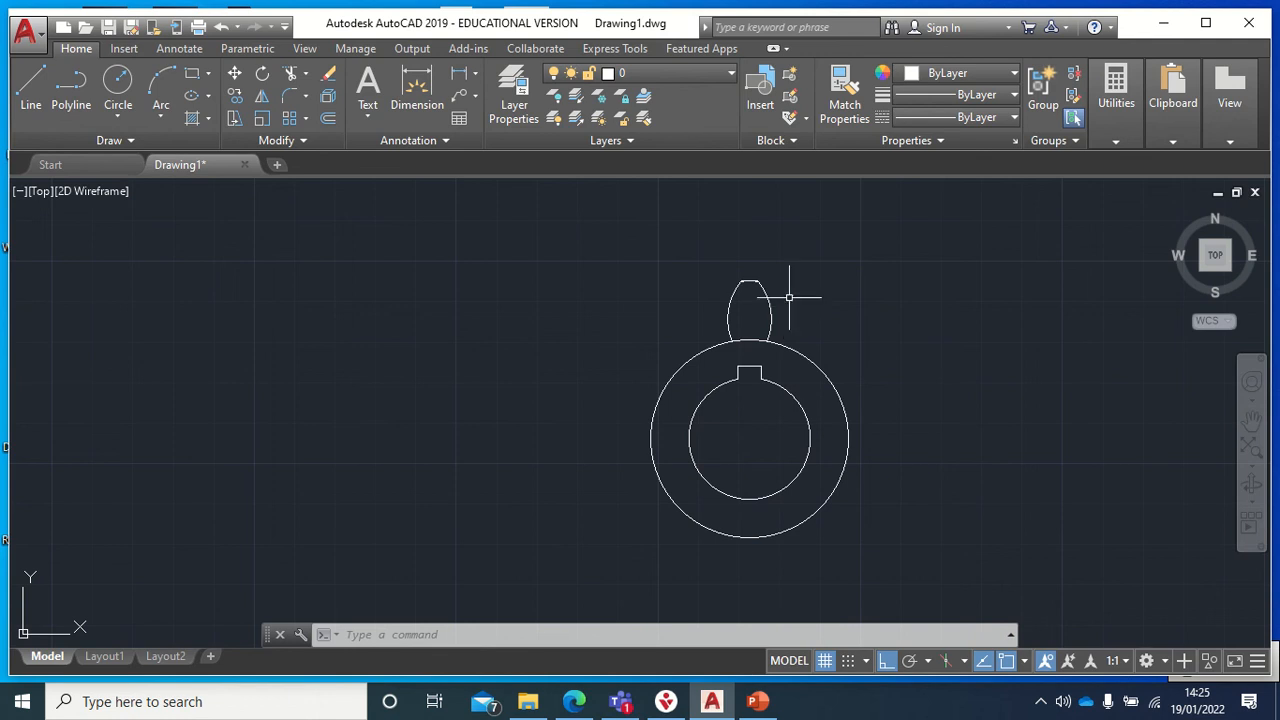
pyautogui.click(849, 260)
pyautogui.click(1097, 355)
pyautogui.click(768, 315)
pyautogui.moveTo(770, 310)
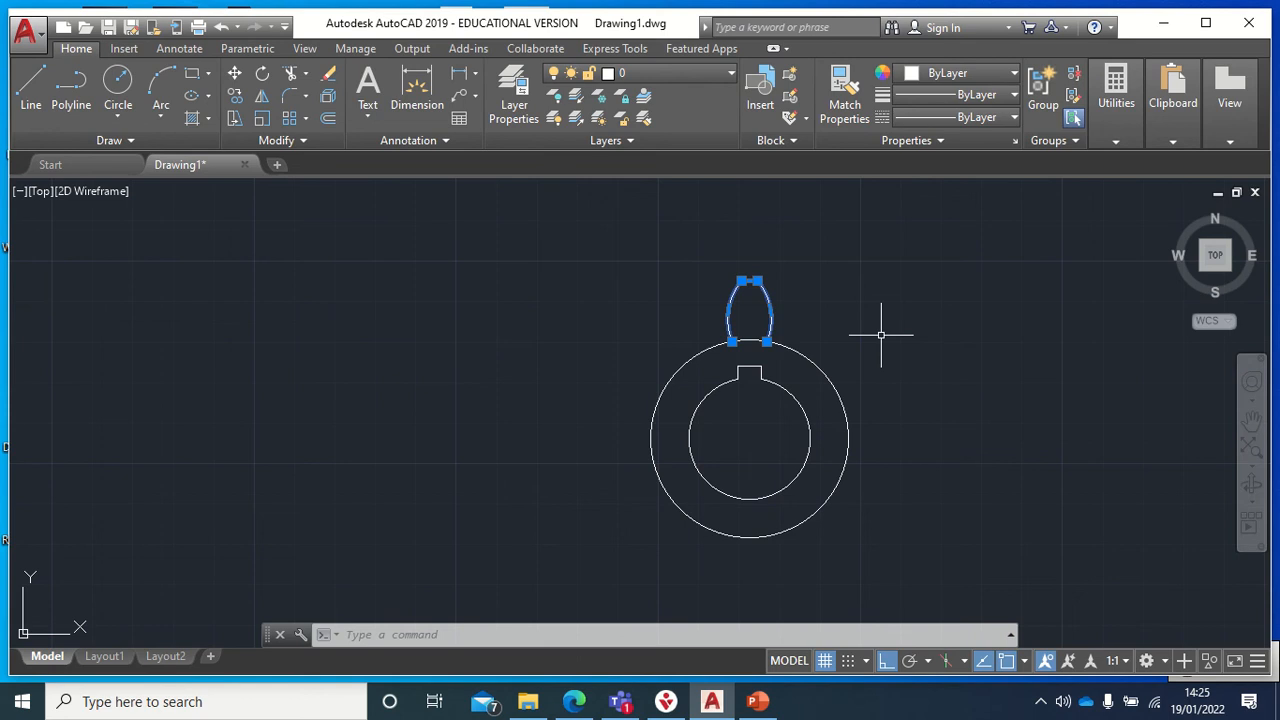
pyautogui.press('Escape')
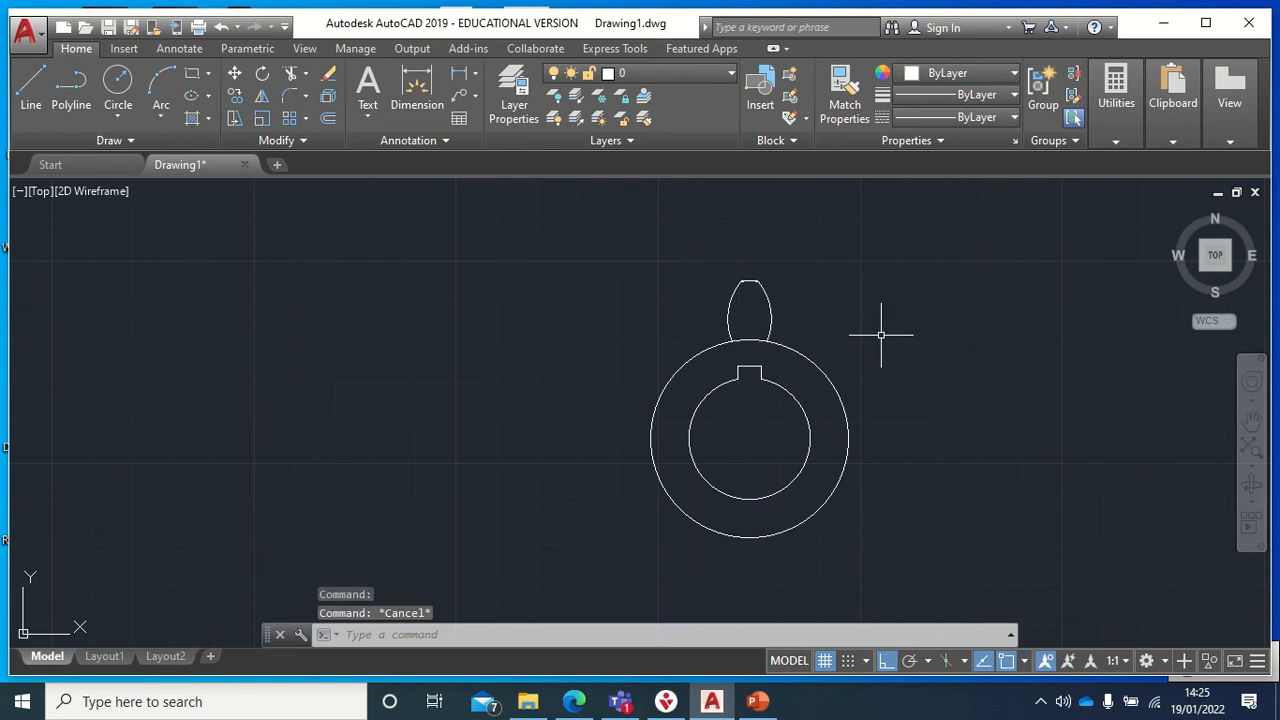
pyautogui.click(885, 216)
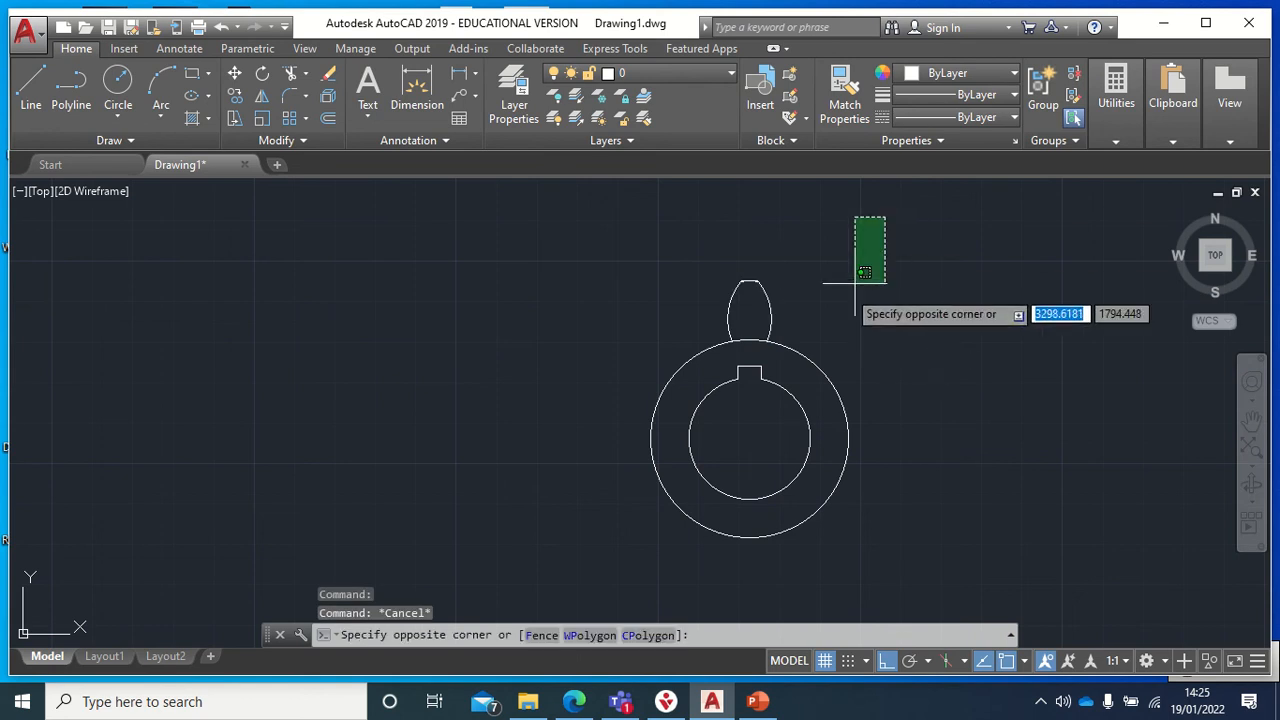
pyautogui.click(673, 319)
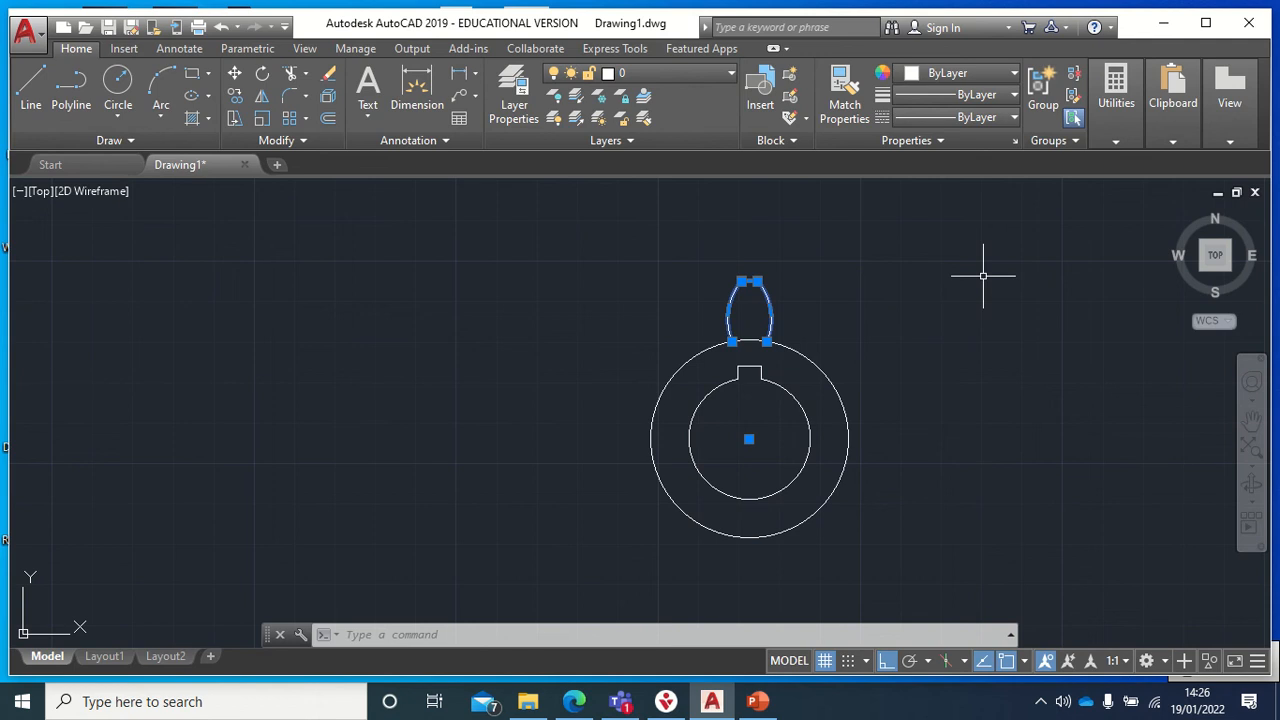
pyautogui.press('Escape')
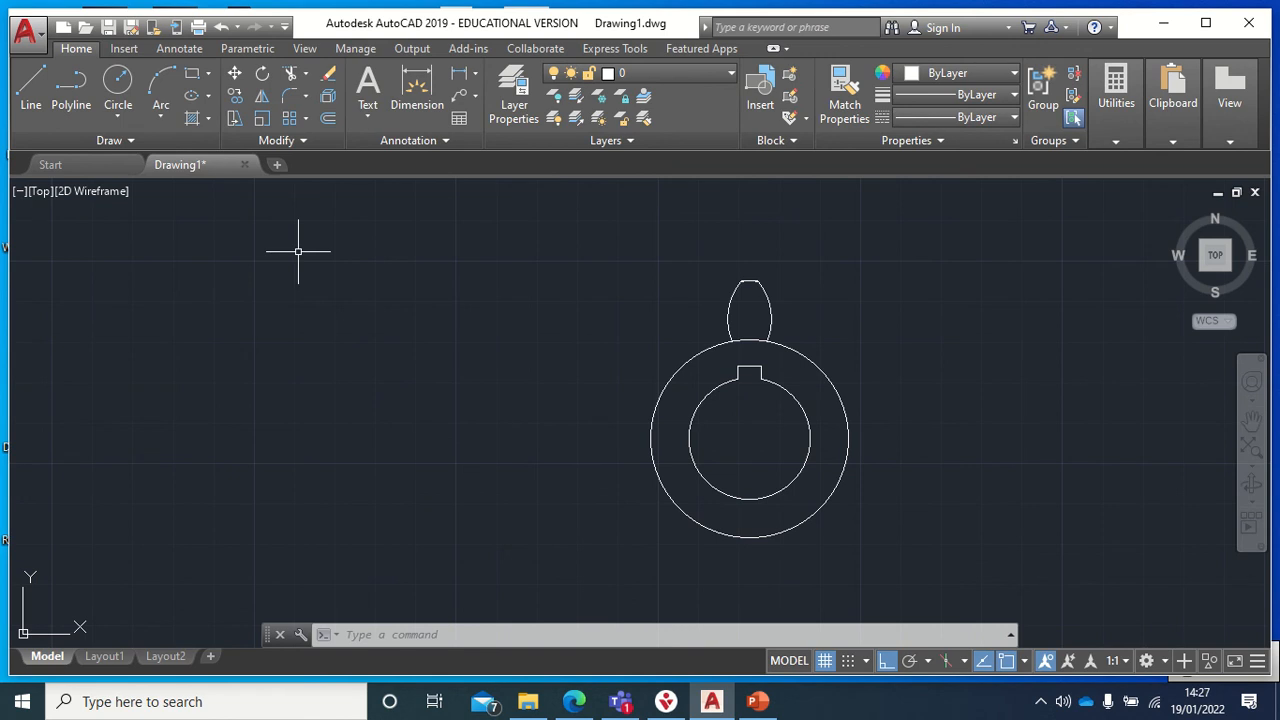
pyautogui.click(861, 243)
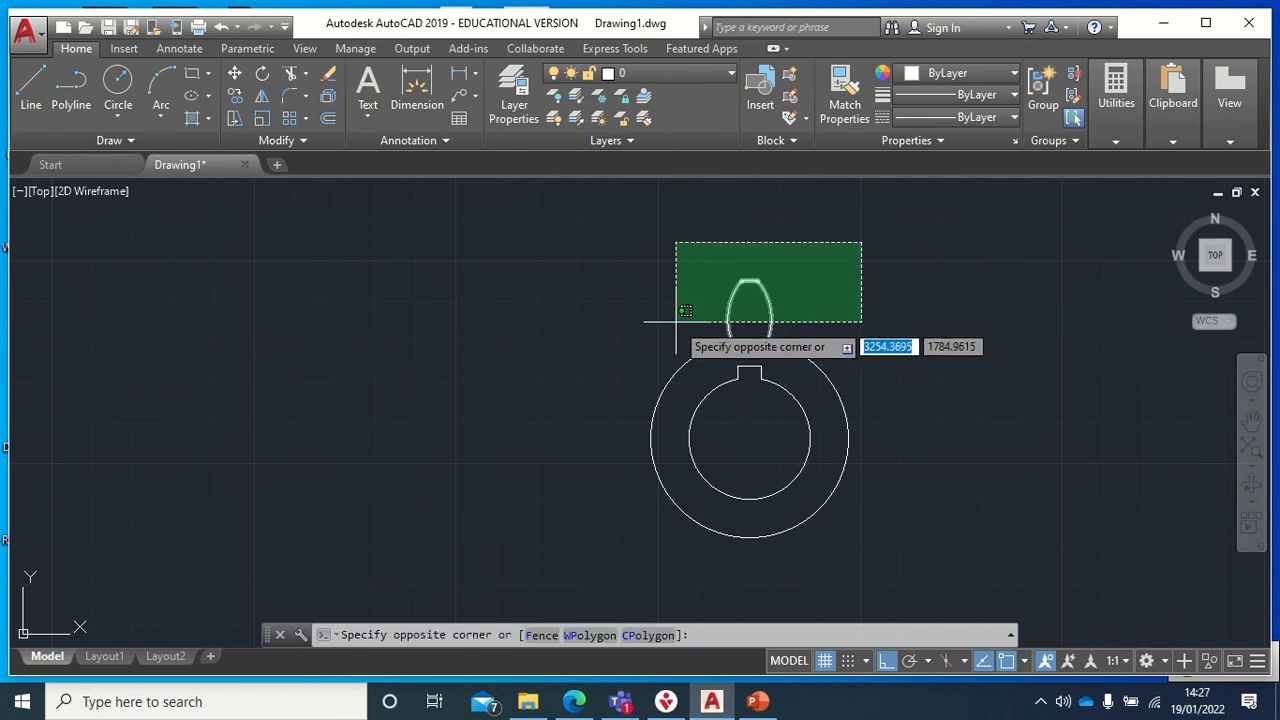
pyautogui.click(632, 322)
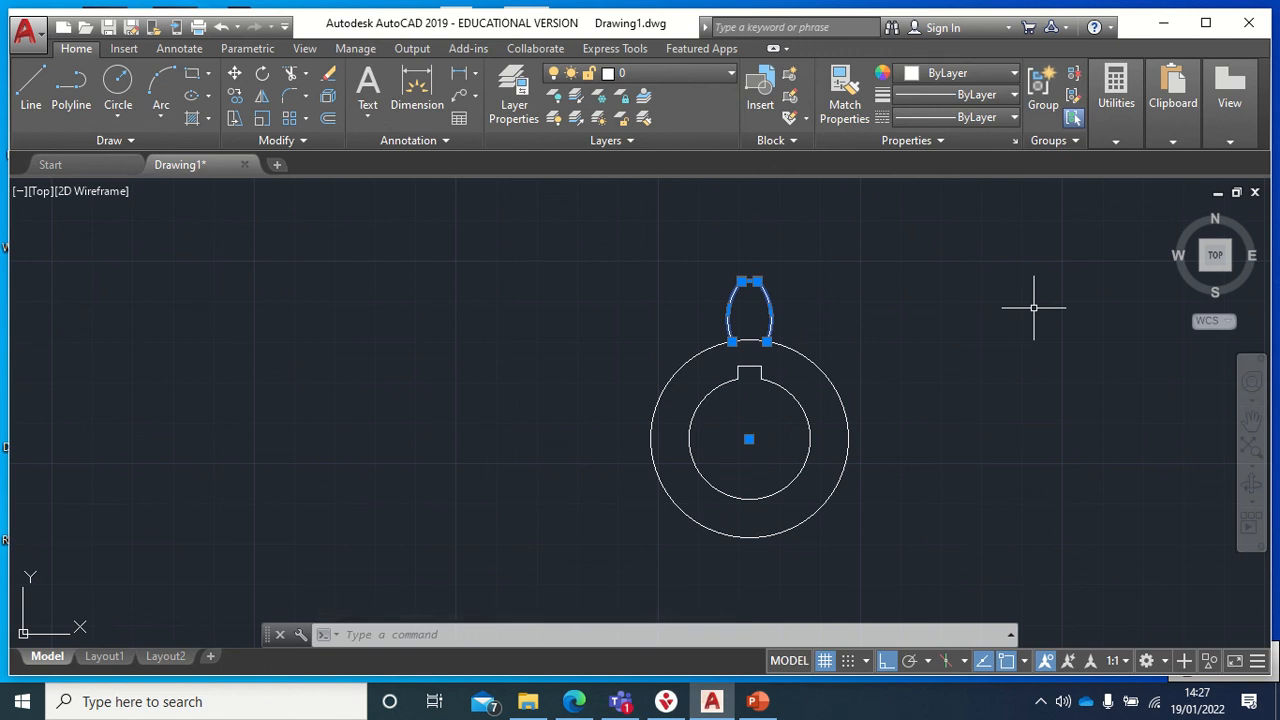
pyautogui.press('Escape')
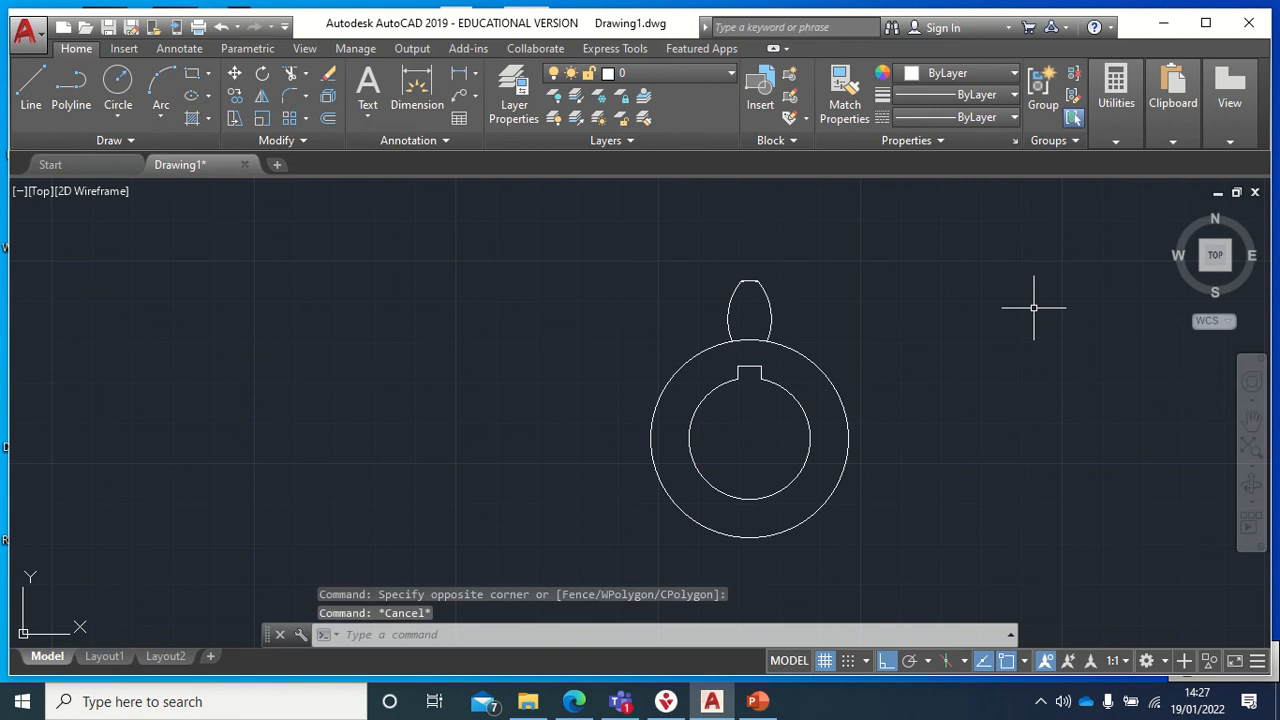
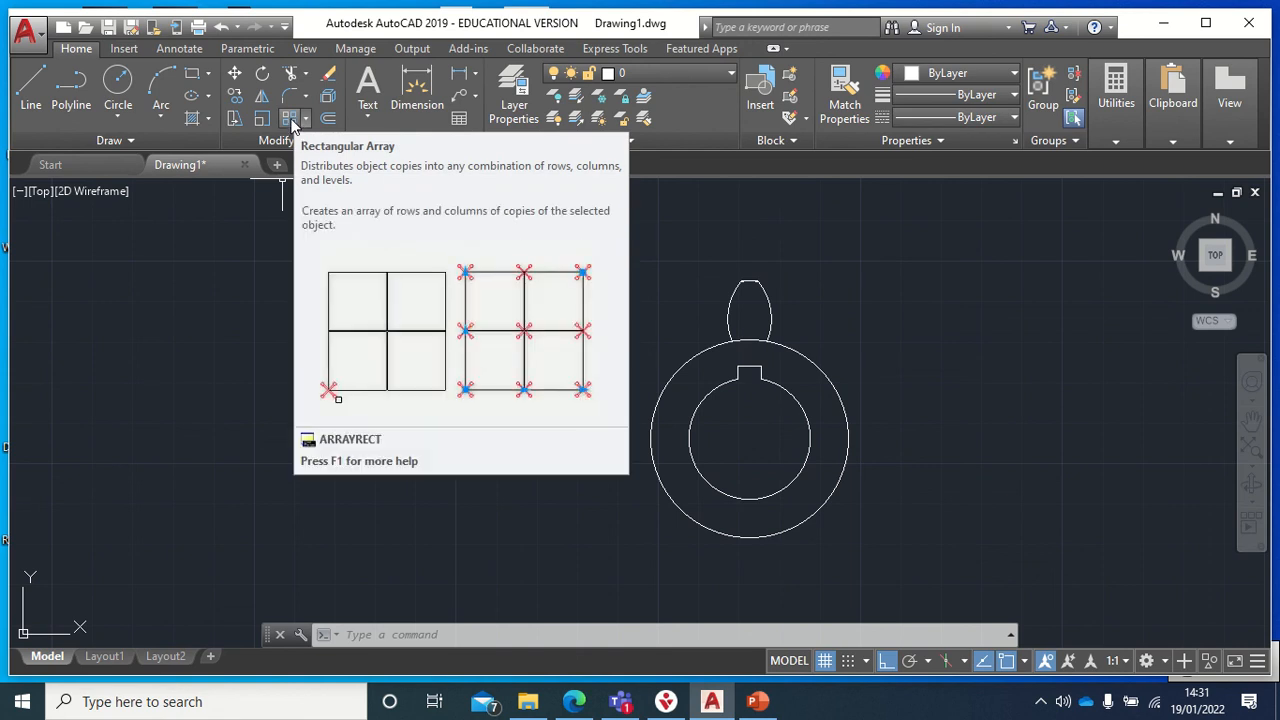
# Create a polar array of the tooth around the bore's center with 10 items over 360 degrees.
pyautogui.click(305, 119)
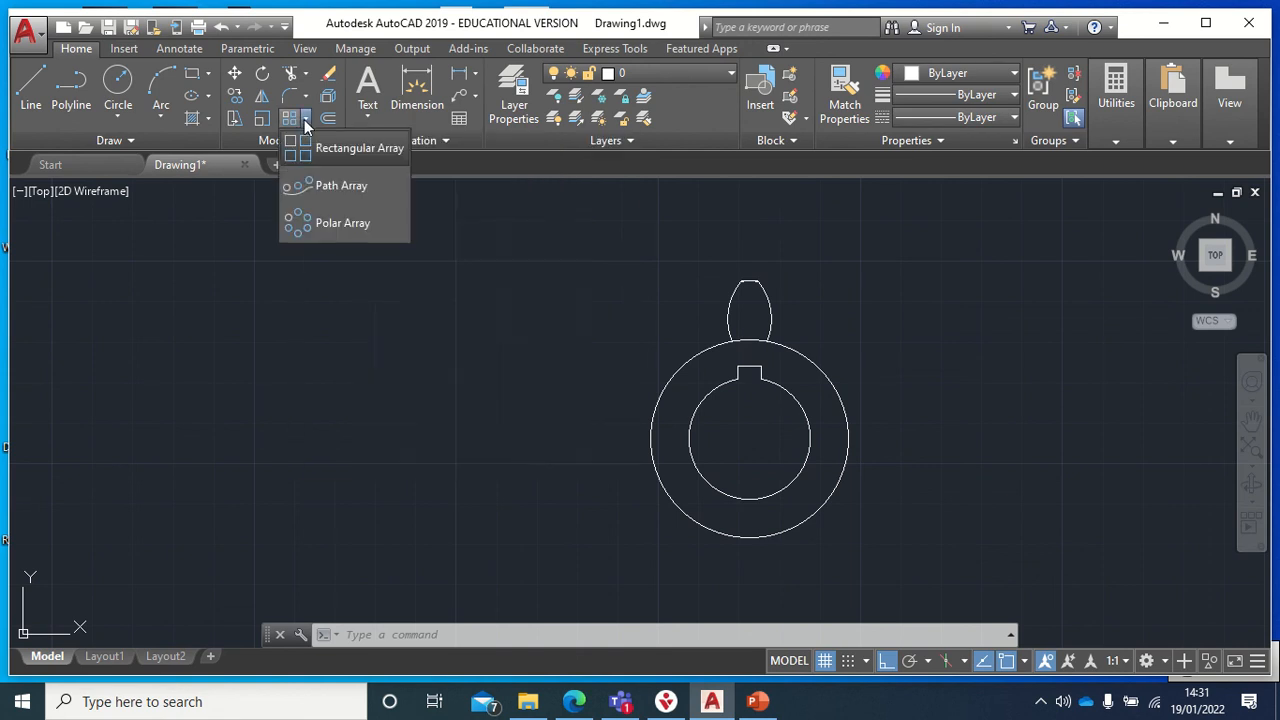
pyautogui.click(338, 224)
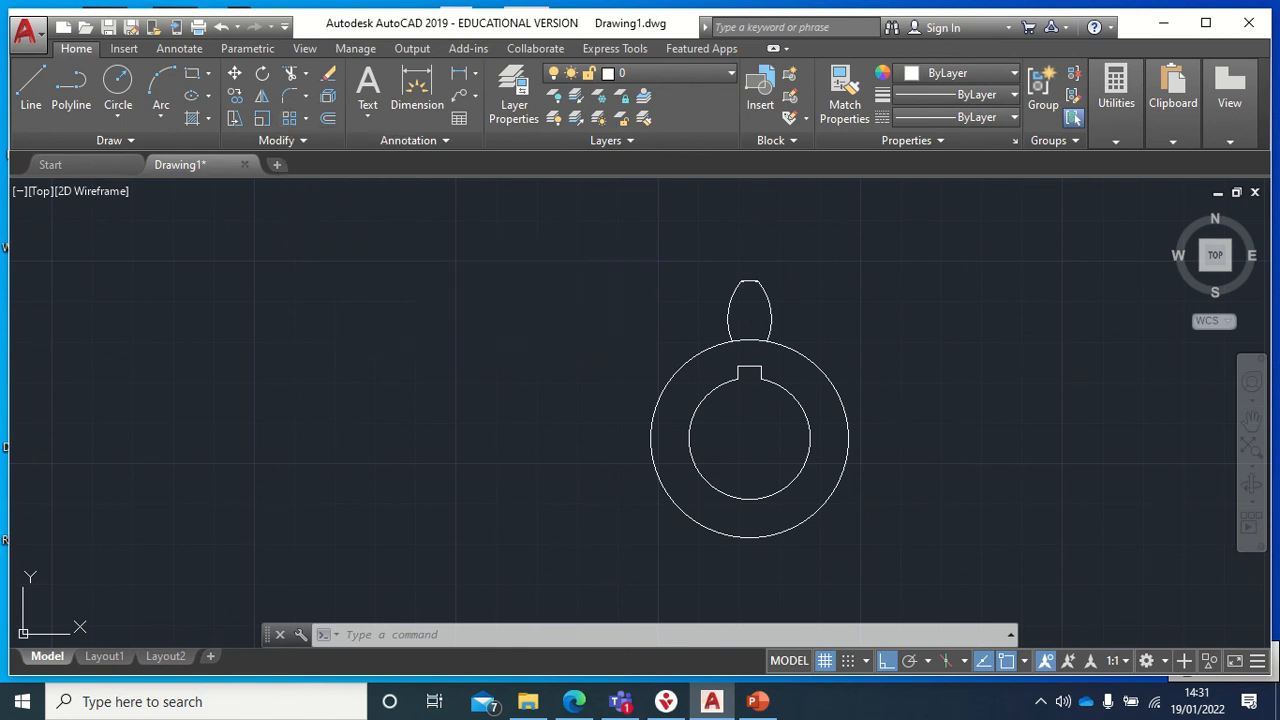
pyautogui.click(768, 293)
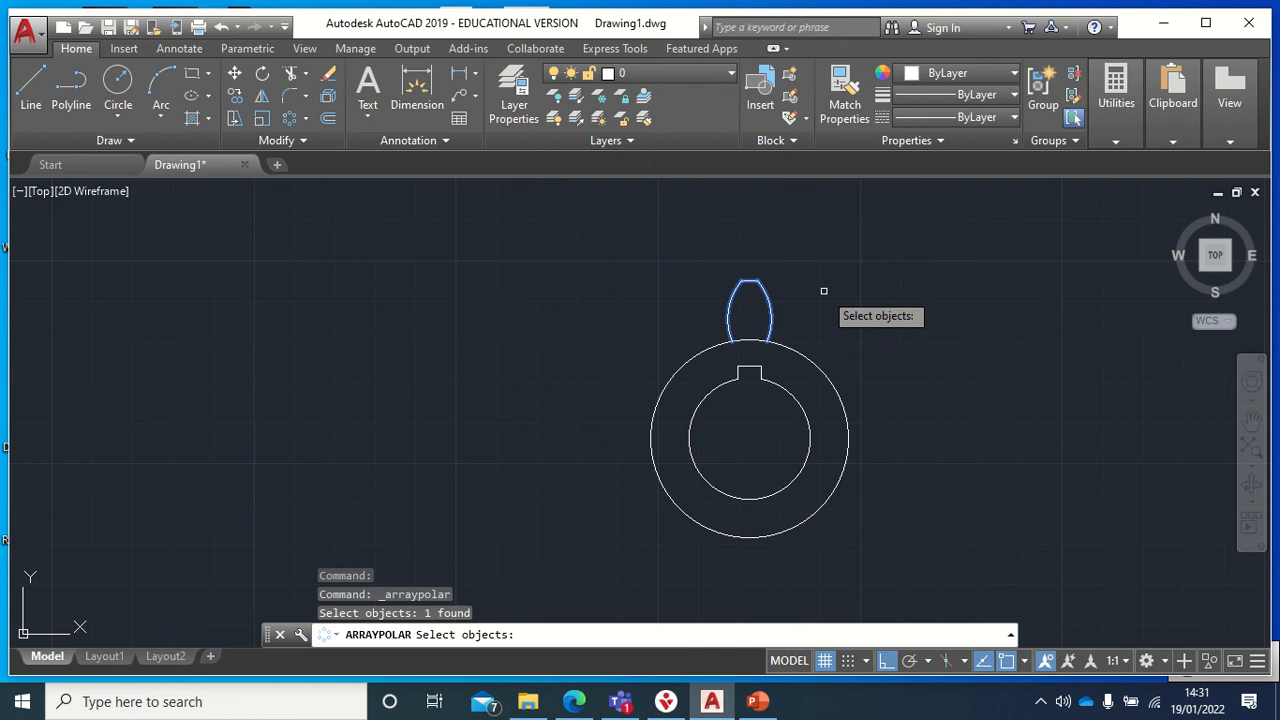
pyautogui.press('Return')
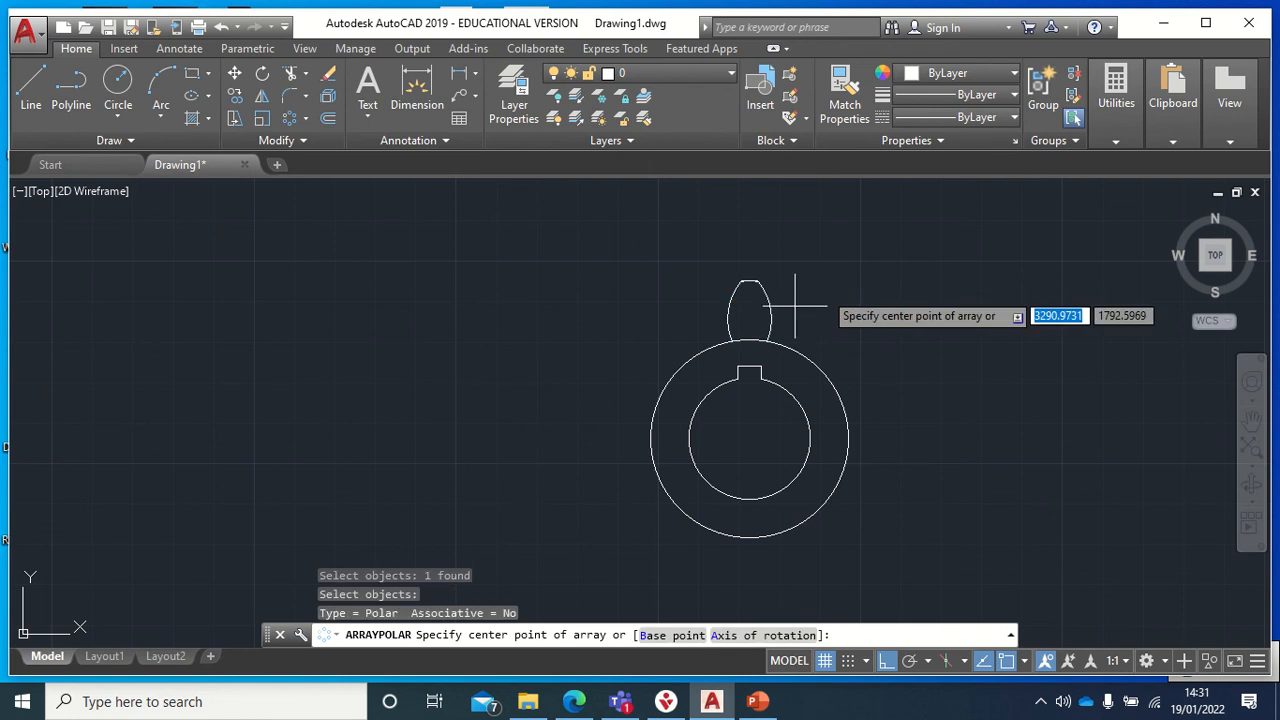
pyautogui.click(749, 438)
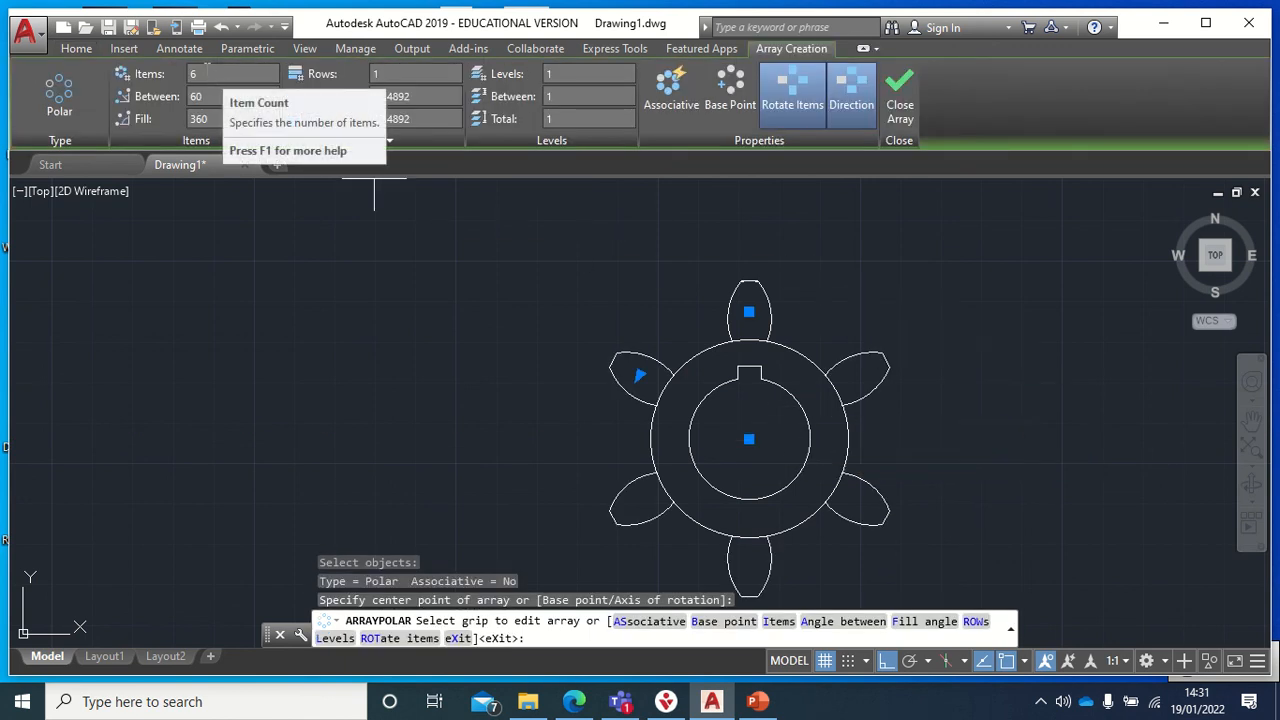
pyautogui.click(204, 73)
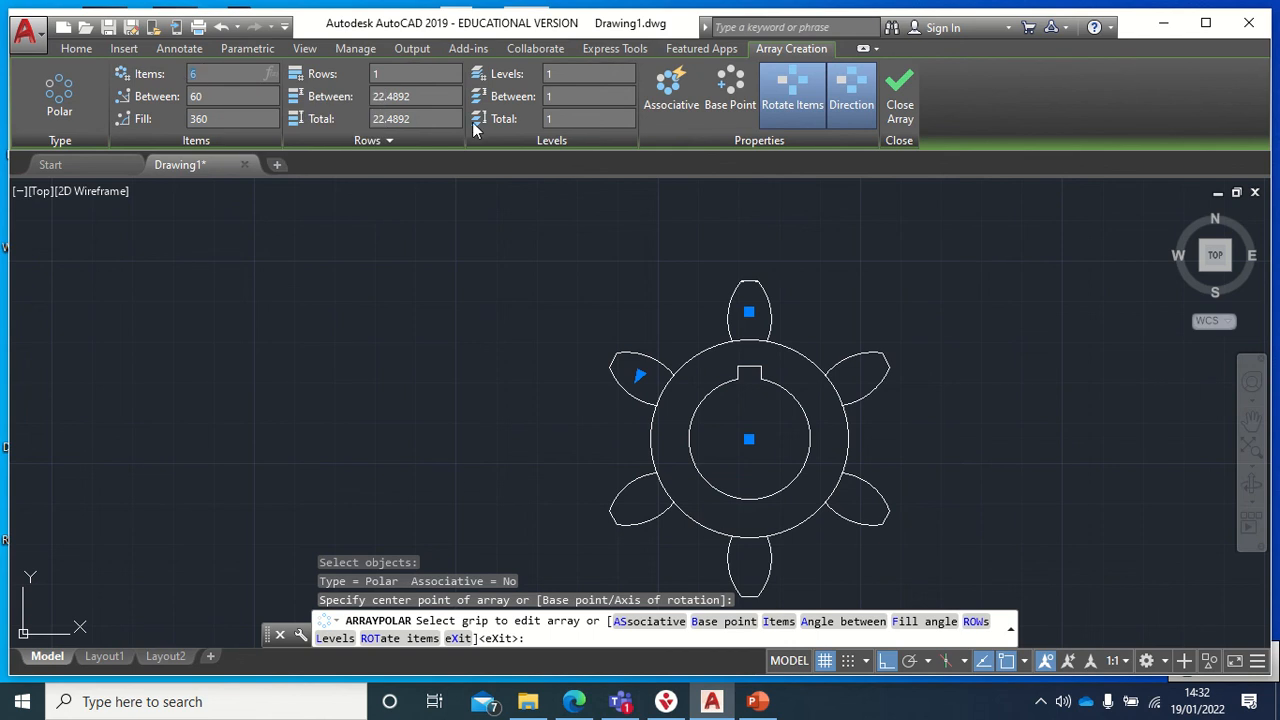
pyautogui.write('10')
pyautogui.click(899, 112)
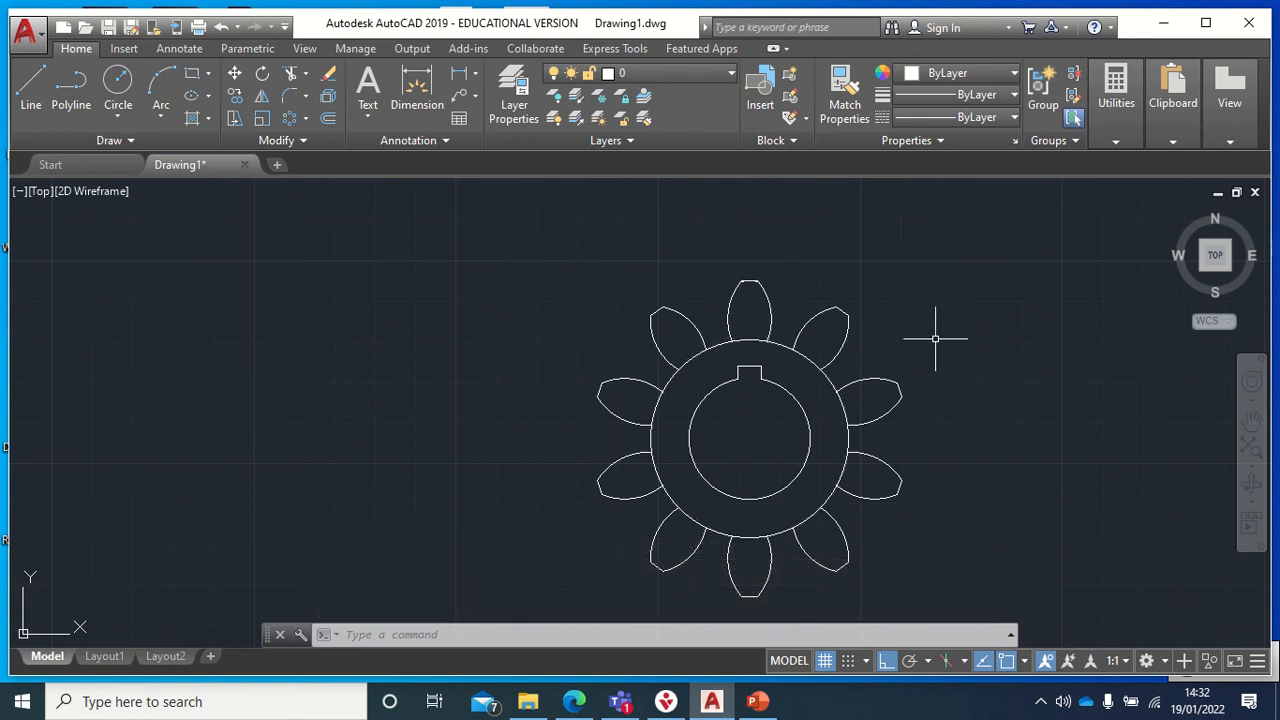
# Switch to PowerPoint to consult the root fillet radius on the Gear profile slide, and return to AutoCAD.
pyautogui.moveTo(935, 338); pyautogui.dragTo(817, 297, button='middle')
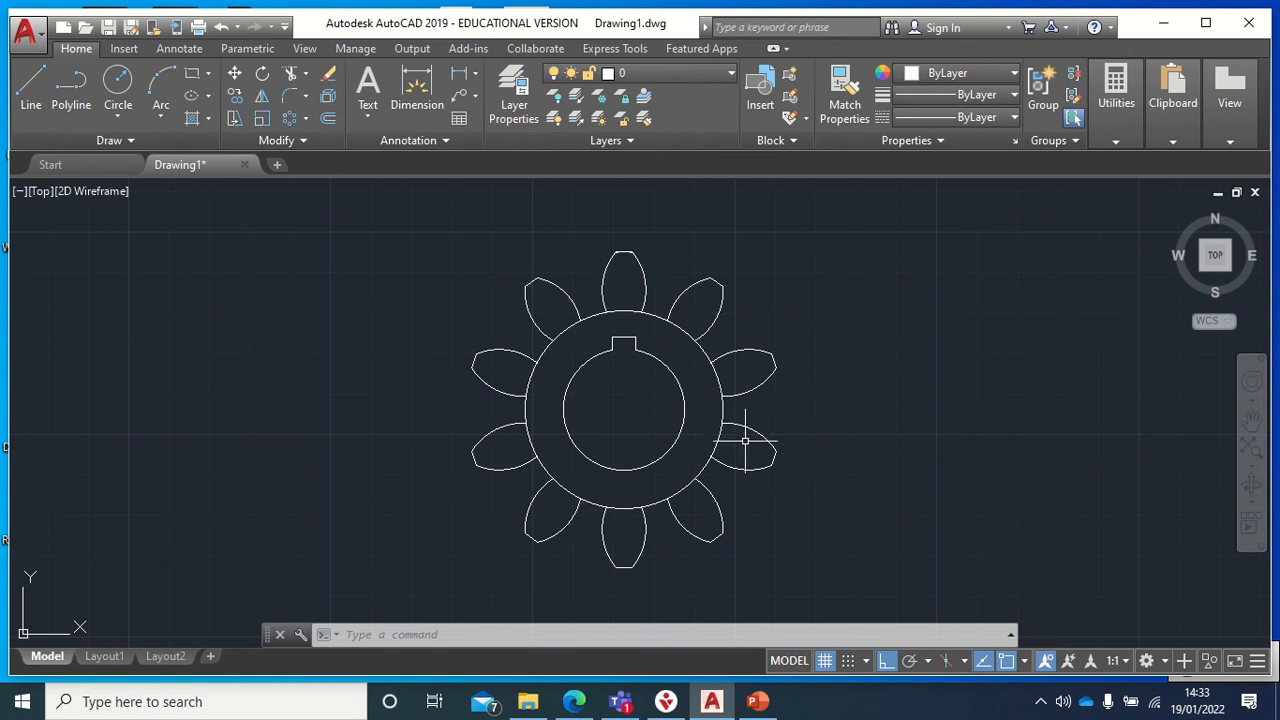
pyautogui.click(758, 701)
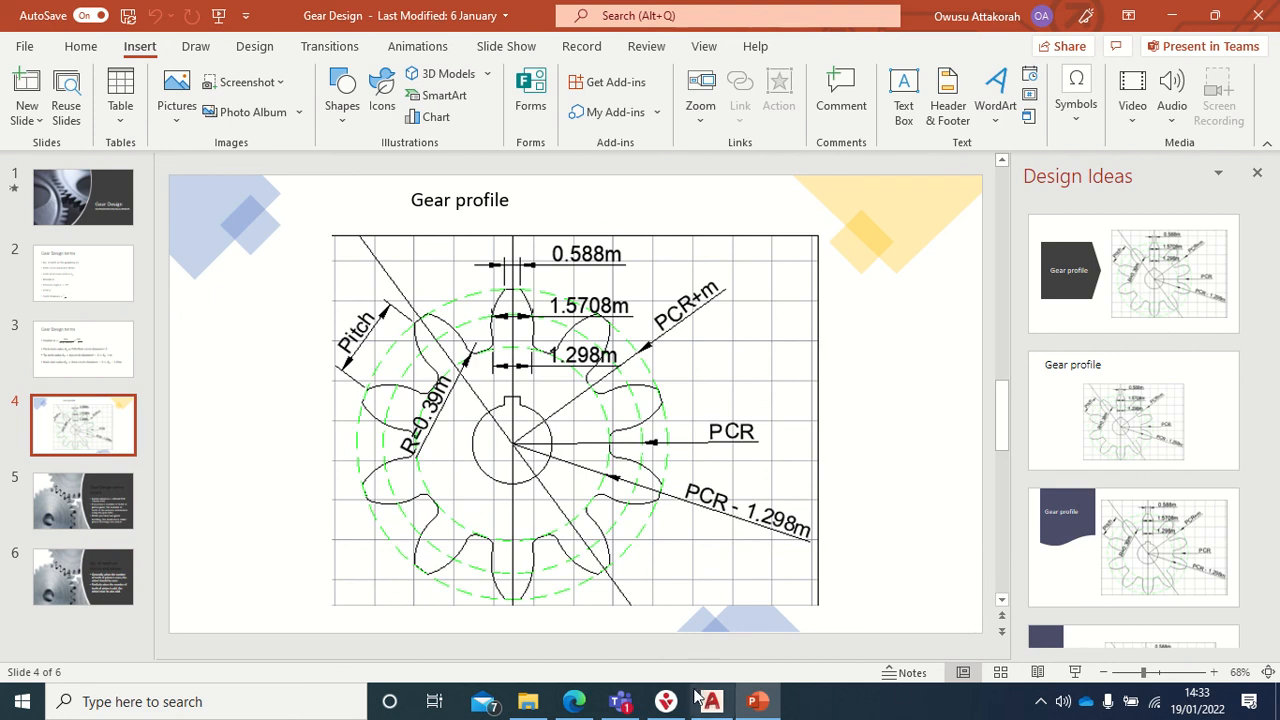
pyautogui.click(755, 702)
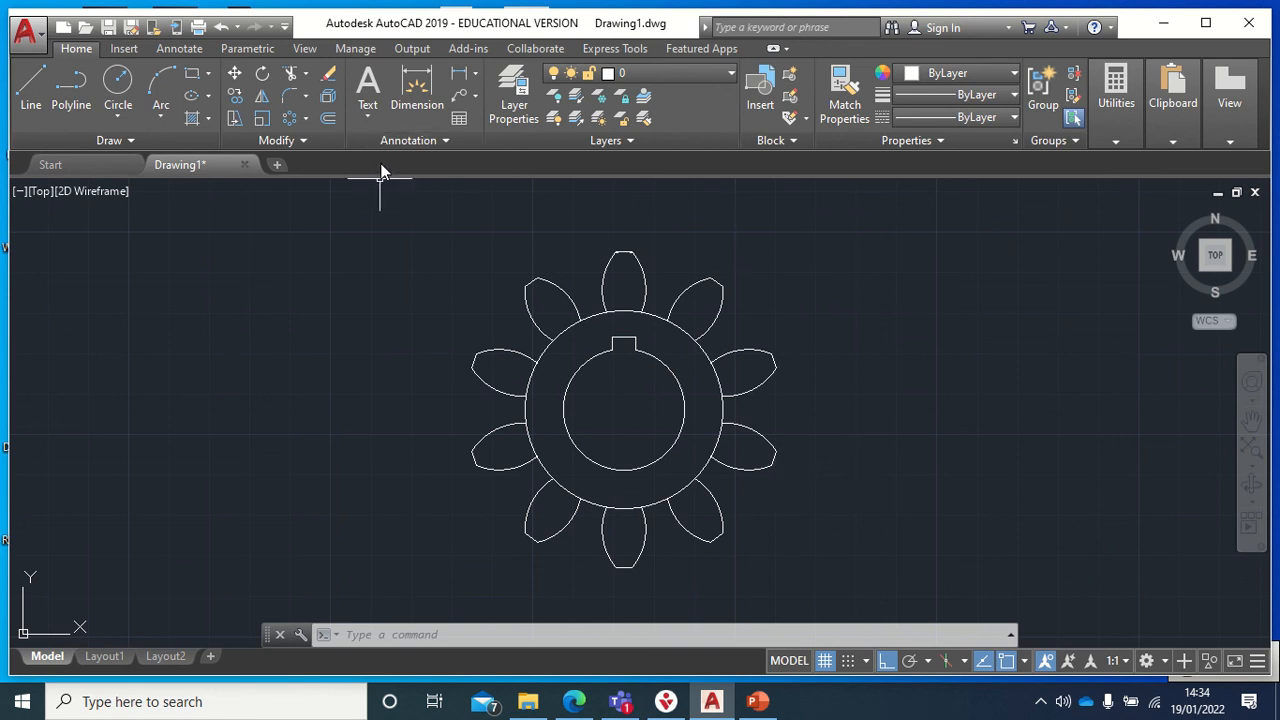
# Try to fillet the top tooth's left flank to the root circle at radius 2.535 with the Multiple option.
pyautogui.click(291, 99)
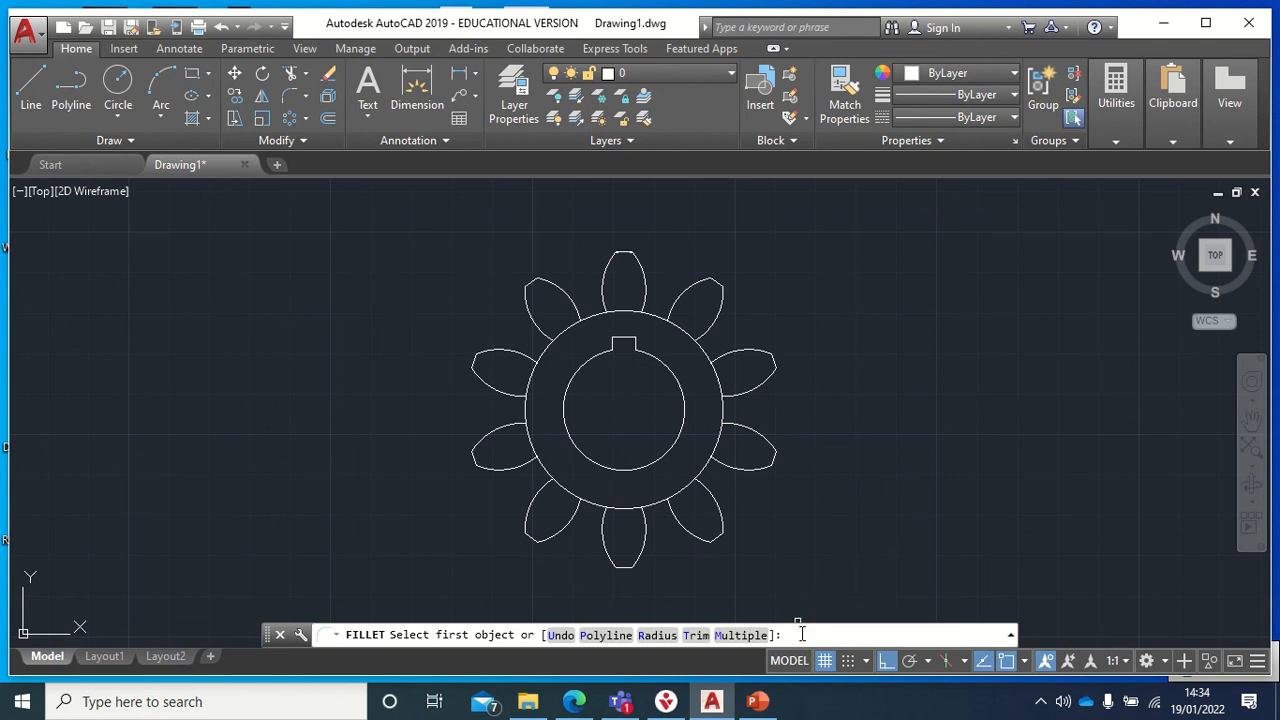
pyautogui.click(657, 637)
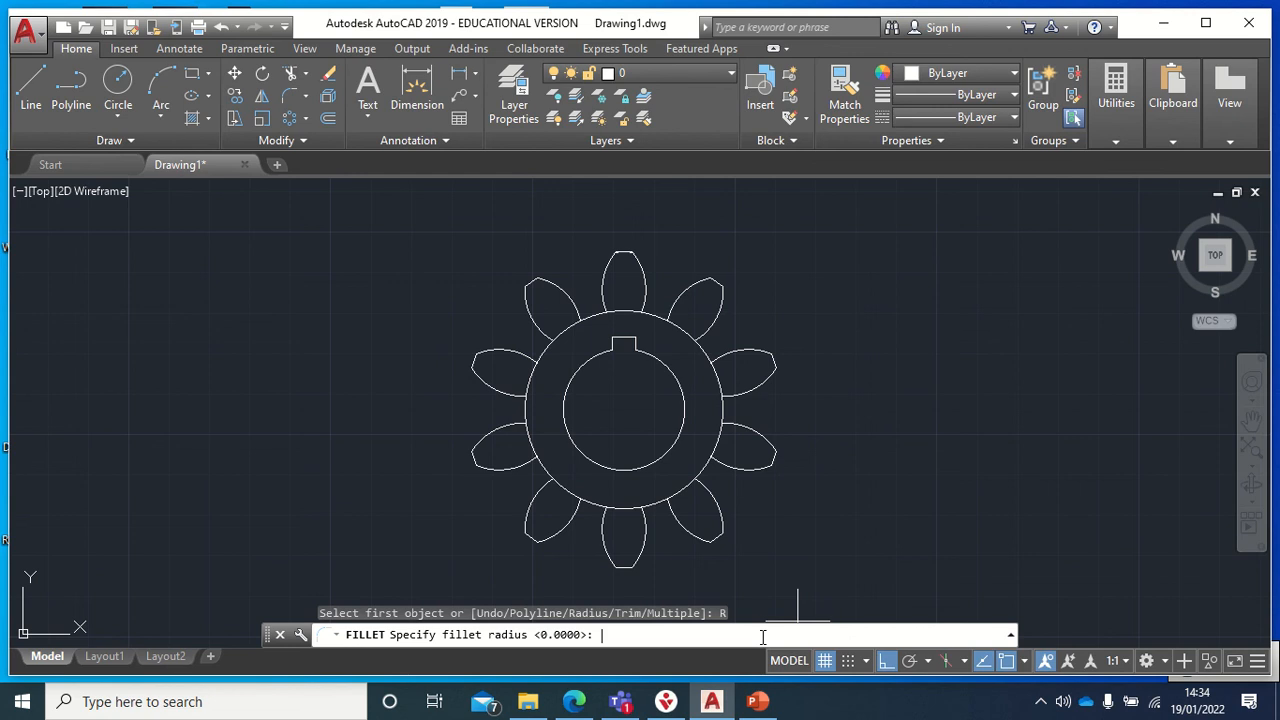
pyautogui.write('2.535')
pyautogui.press('Return')
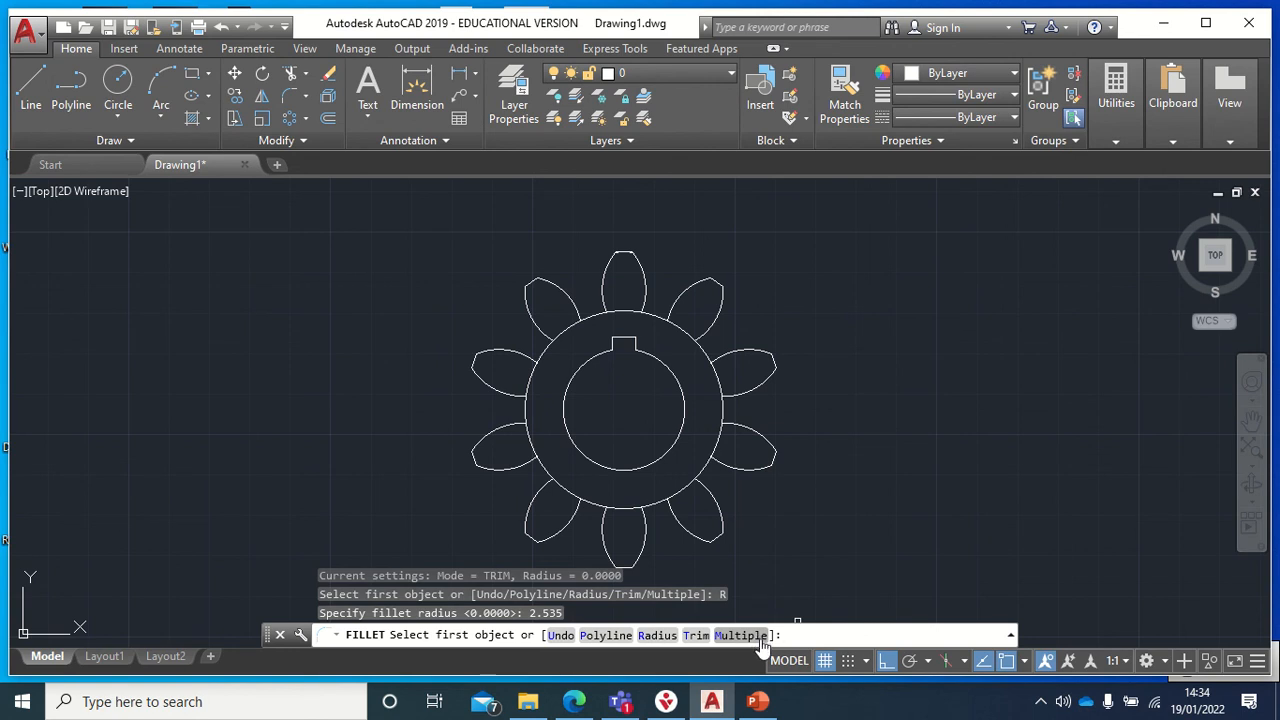
pyautogui.click(760, 636)
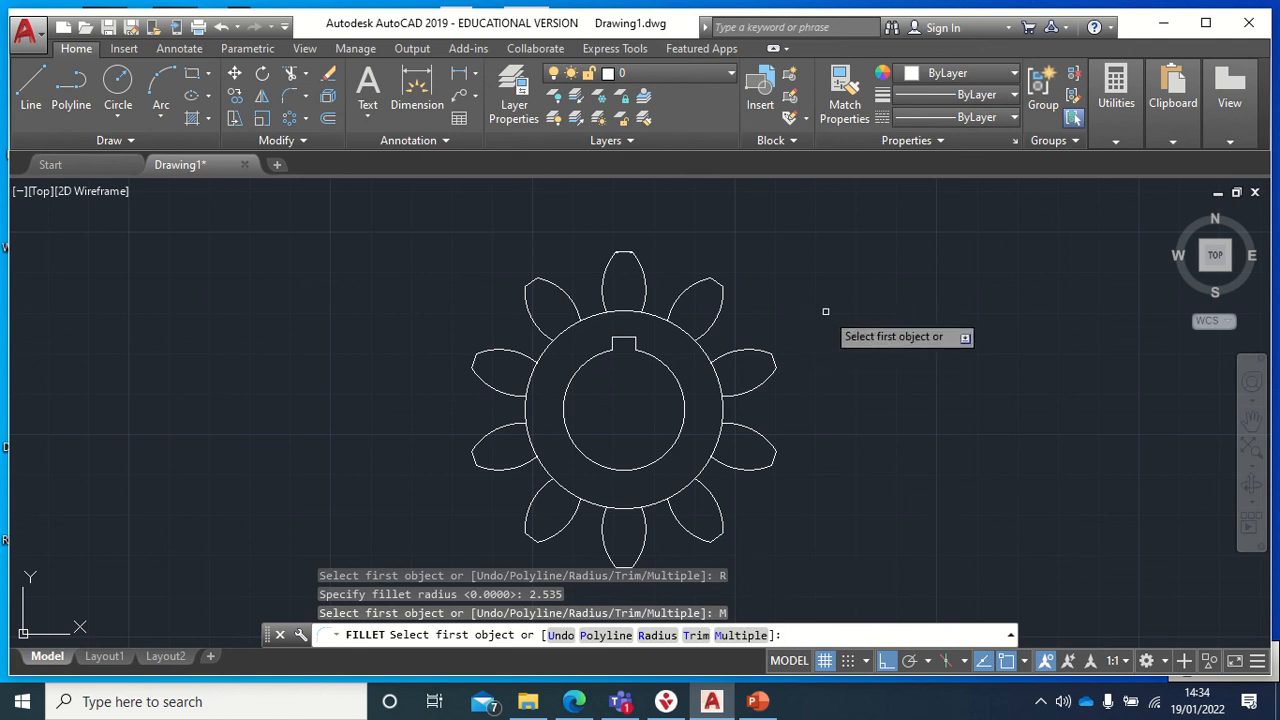
pyautogui.click(603, 289)
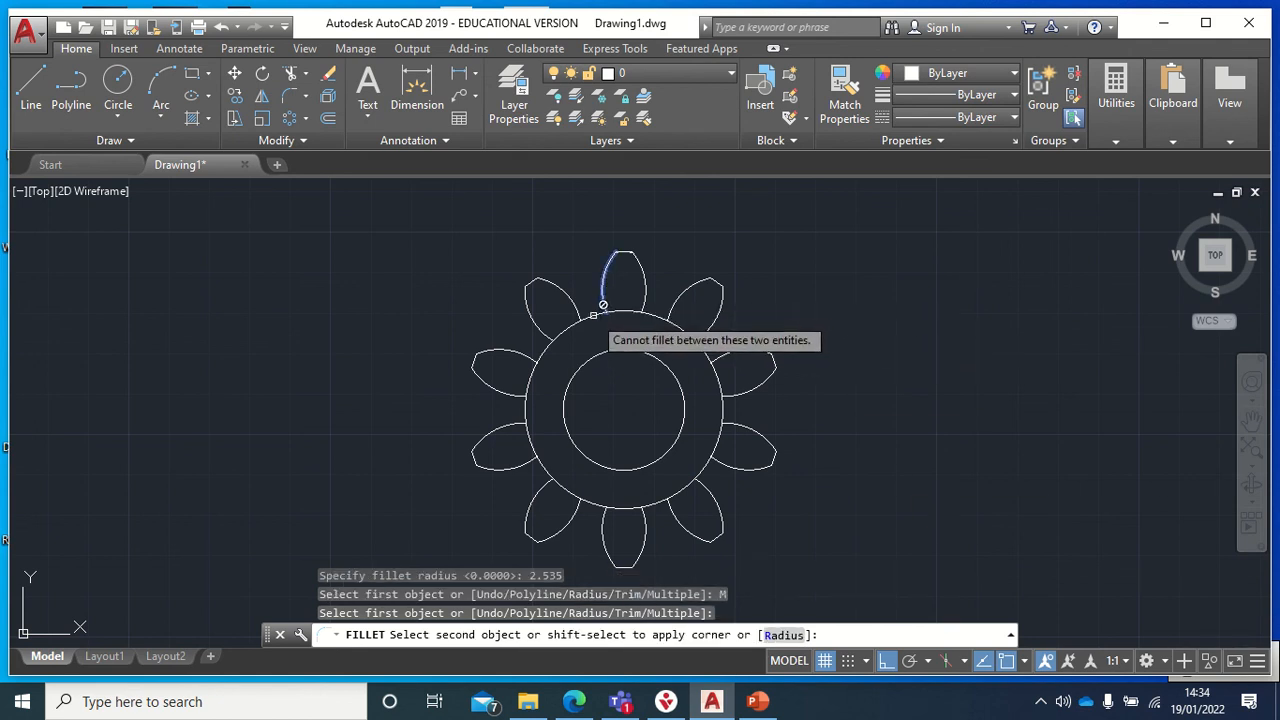
pyautogui.click(593, 315)
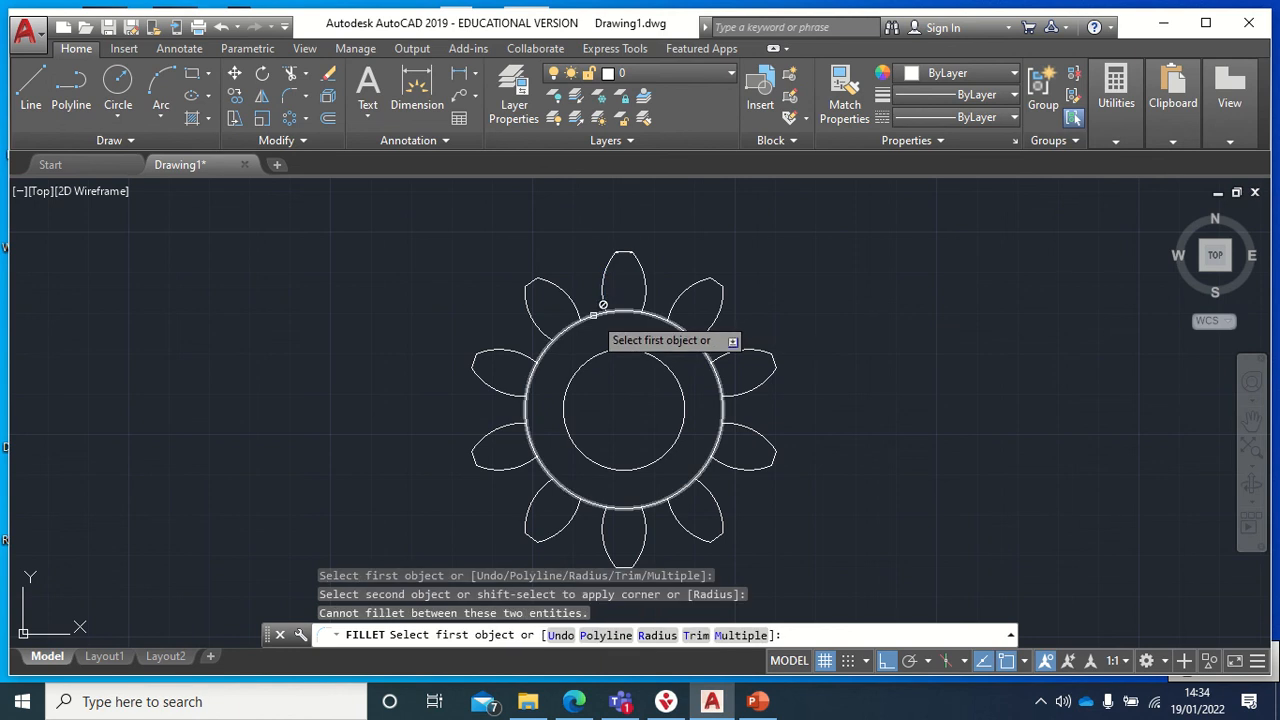
pyautogui.click(605, 283)
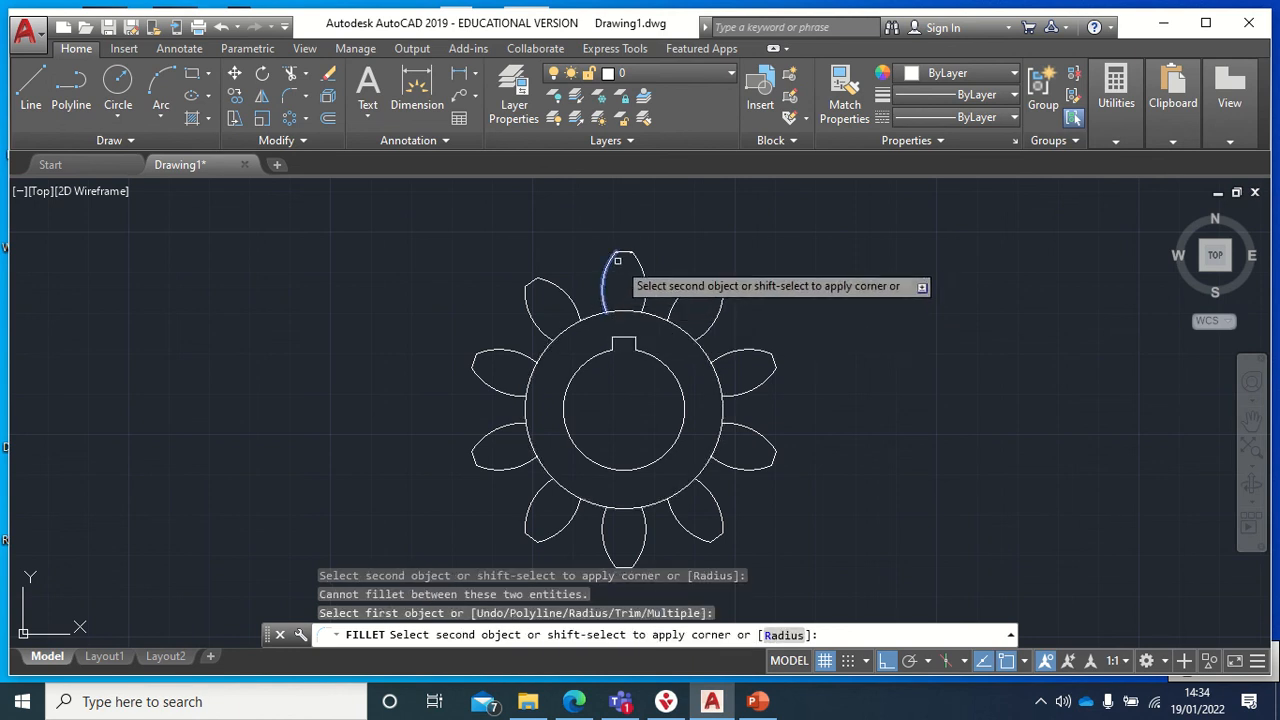
pyautogui.click(598, 315)
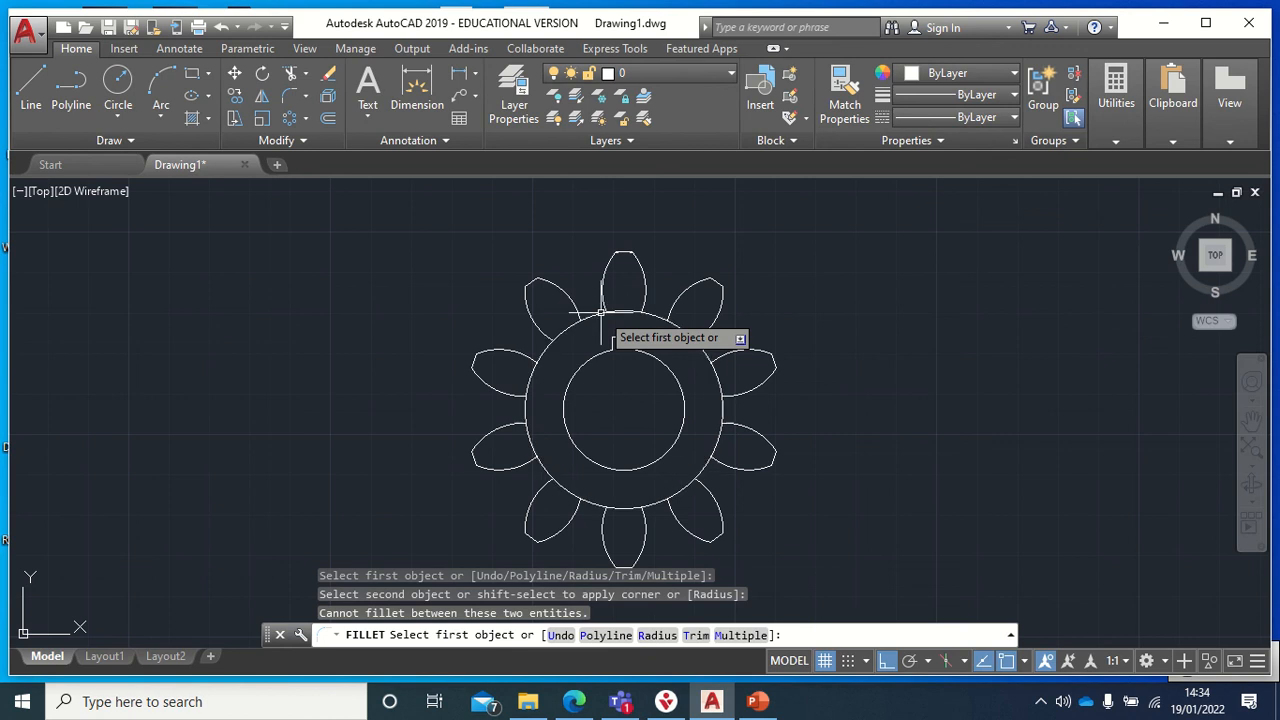
pyautogui.press('Escape')
# Explode the entire gear geometry, including the teeth, root circle and keyed bore, into separate objects.
pyautogui.click(905, 241)
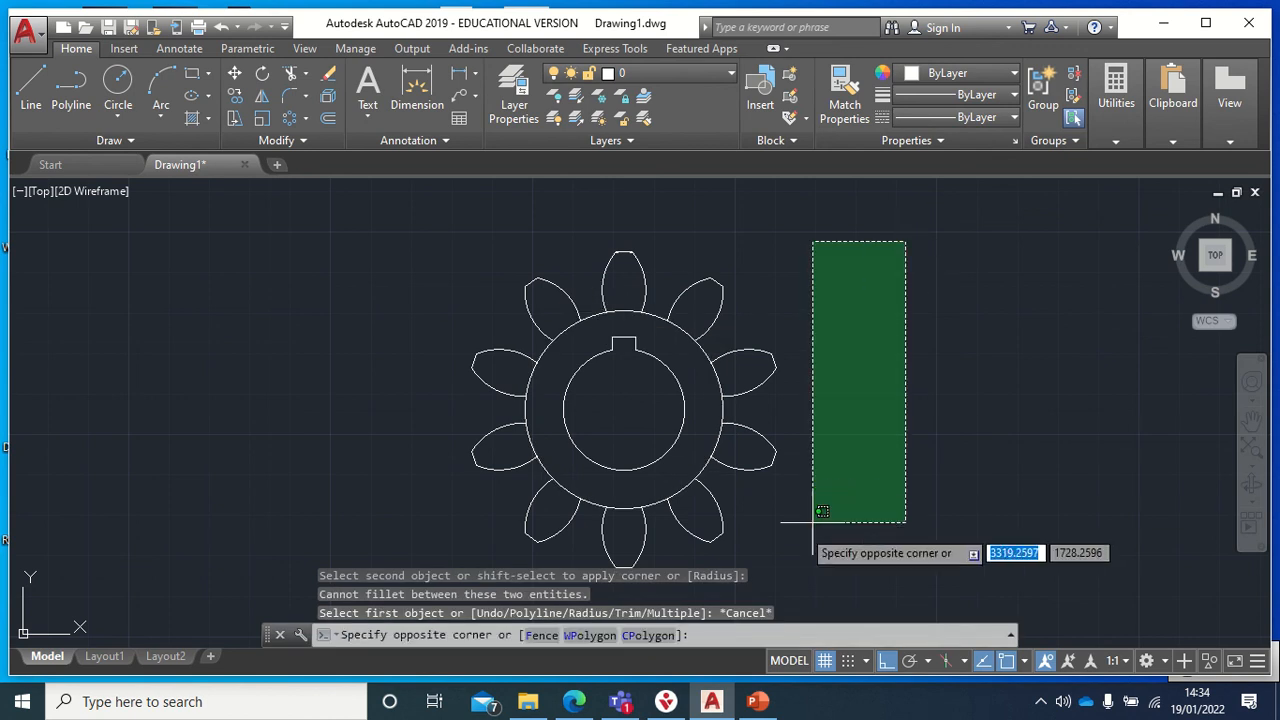
pyautogui.click(382, 545)
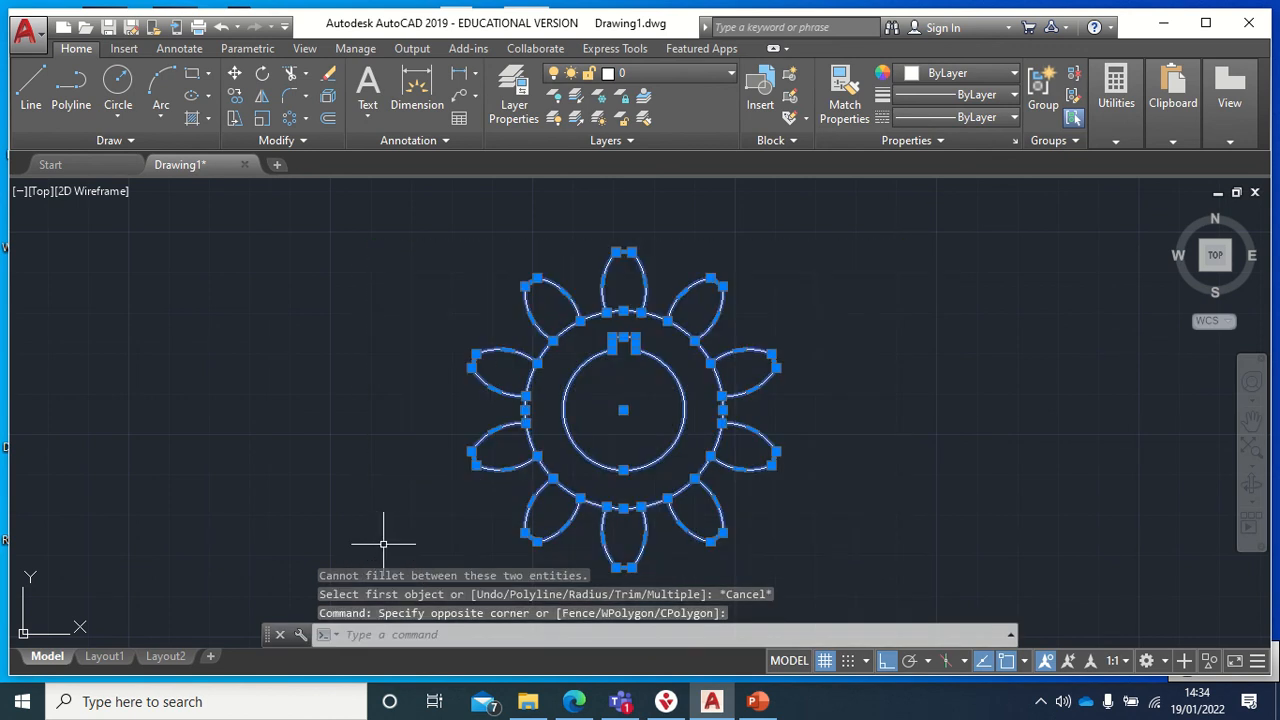
pyautogui.write('EXP')
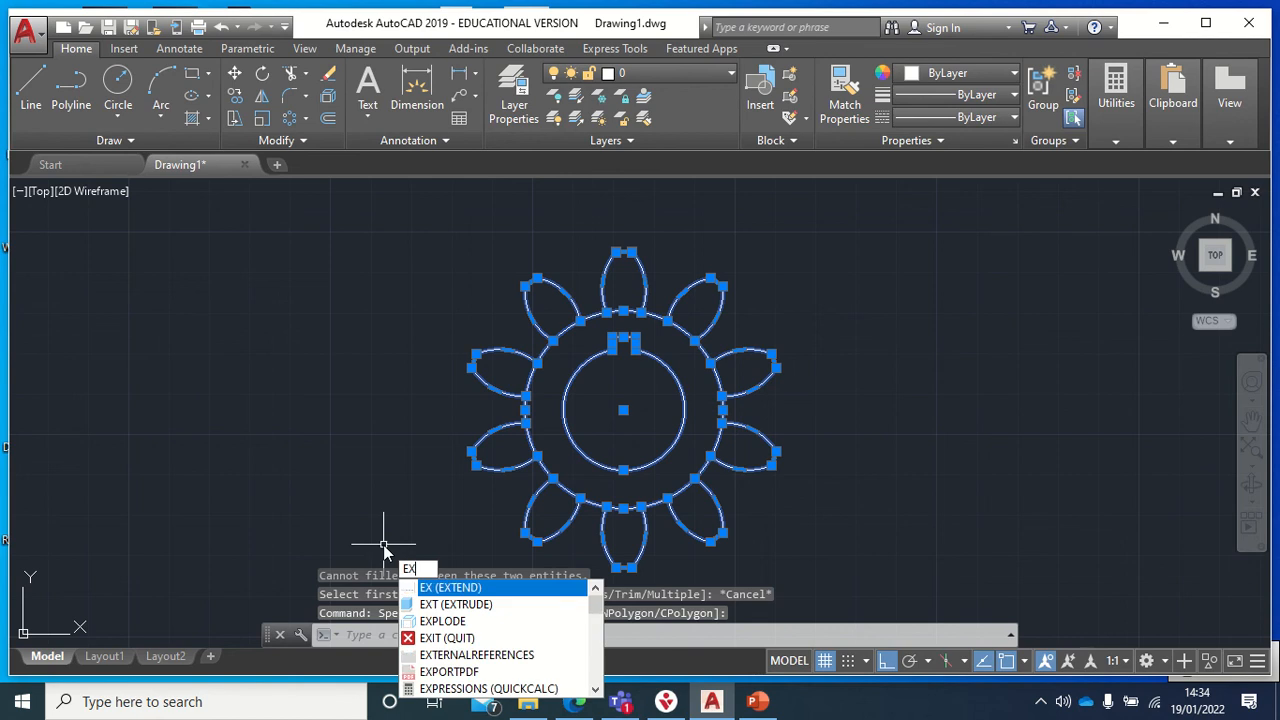
pyautogui.press('Down')
pyautogui.press('Down')
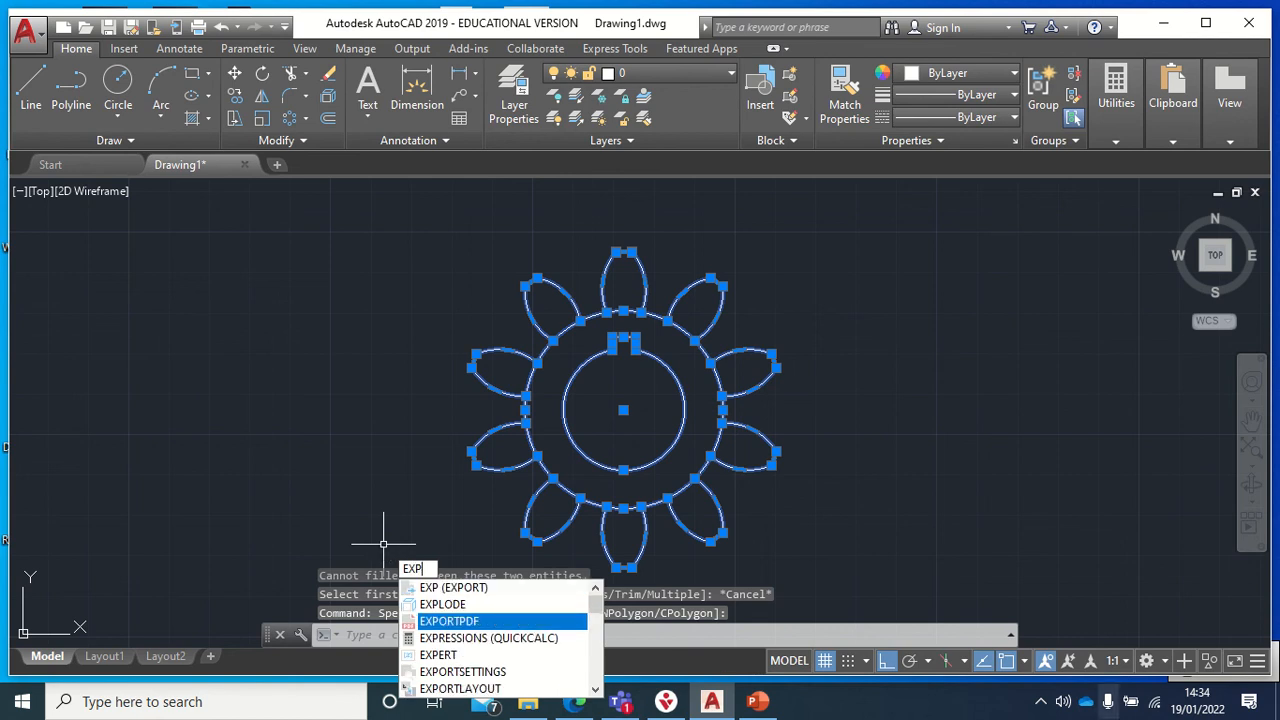
pyautogui.press('Up')
pyautogui.press('Return')
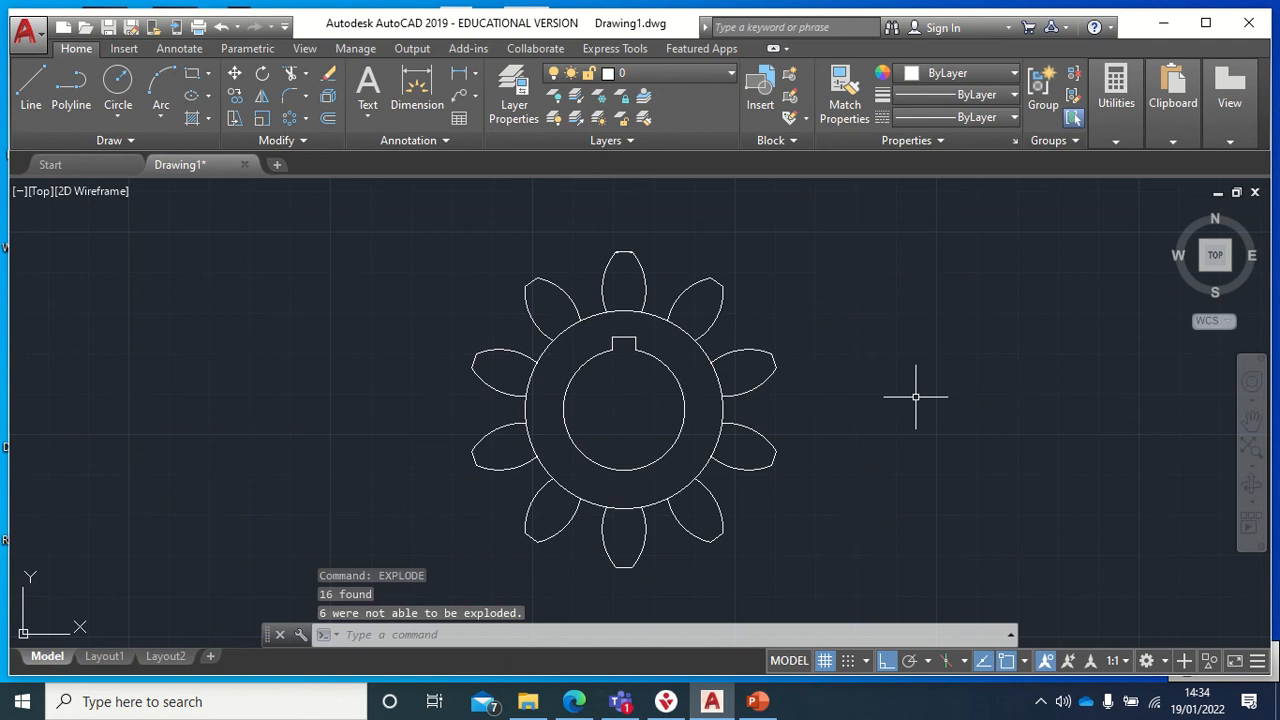
pyautogui.click(289, 104)
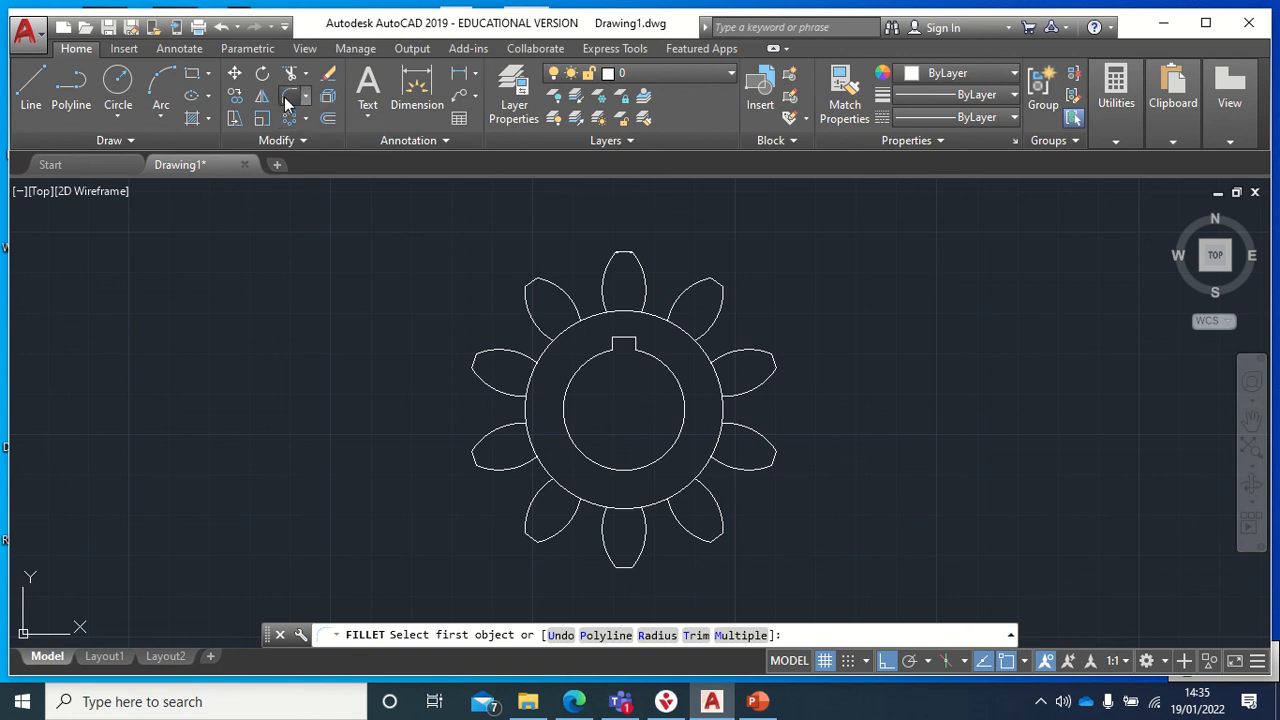
pyautogui.click(657, 635)
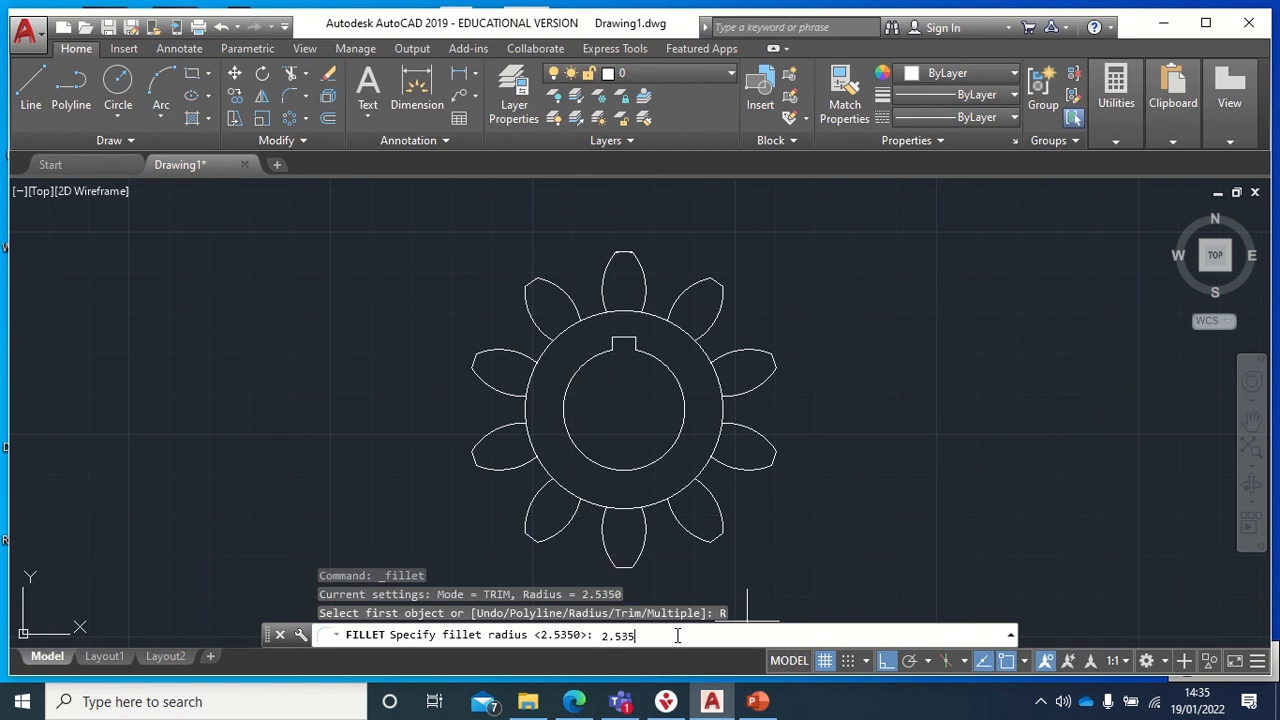
pyautogui.write('2.535')
pyautogui.press('Return')
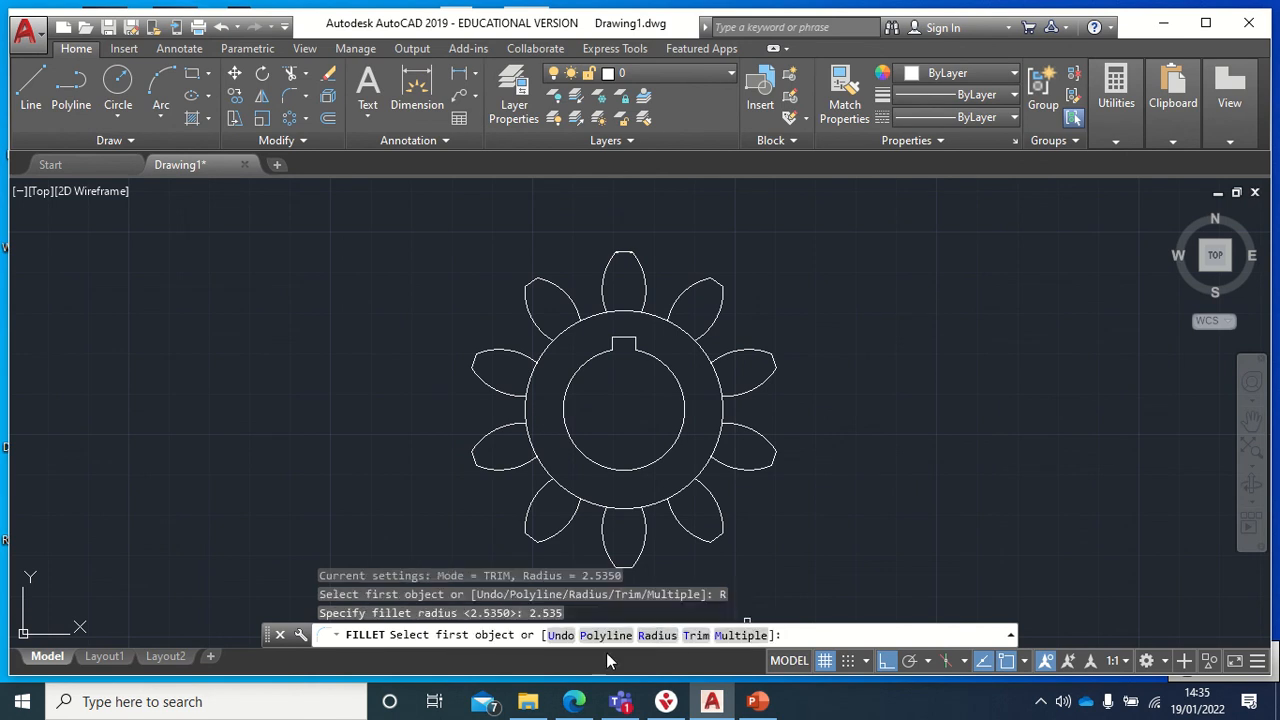
pyautogui.press('Escape')
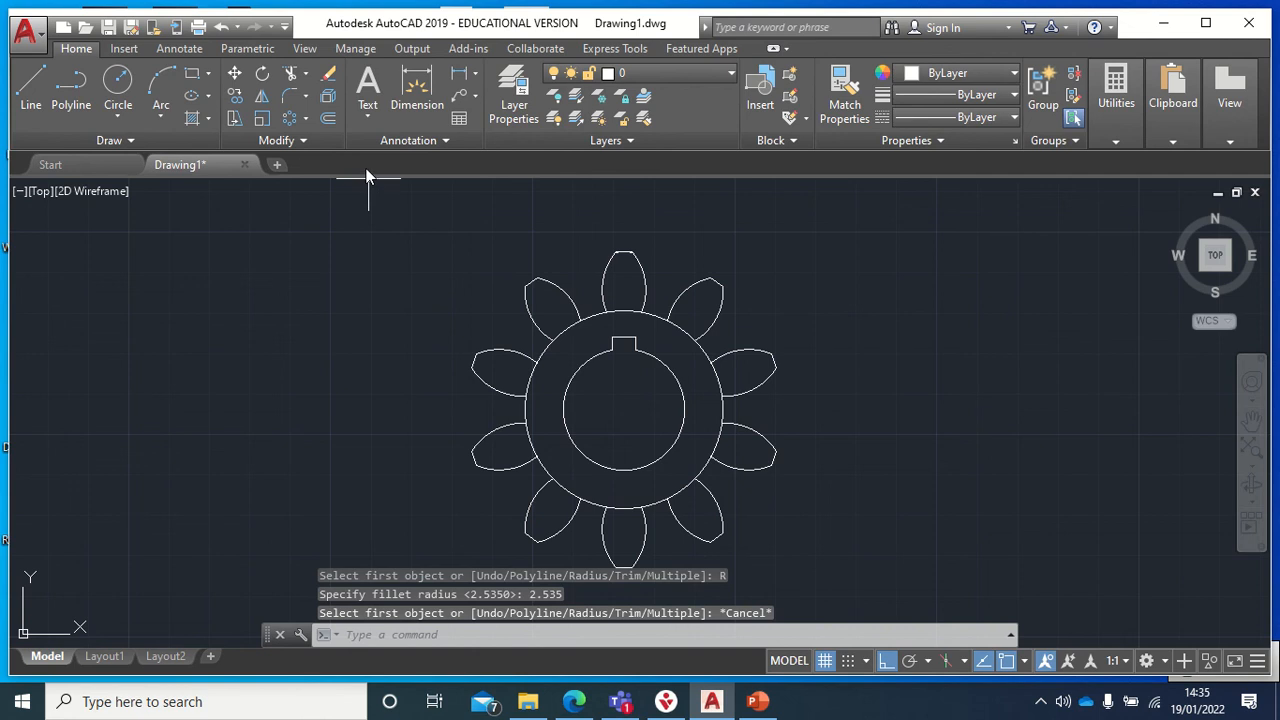
# Fillet both facing flanks of the top tooth and its left neighbour to the root circle at radius 2.535, using the Multiple option.
pyautogui.click(295, 101)
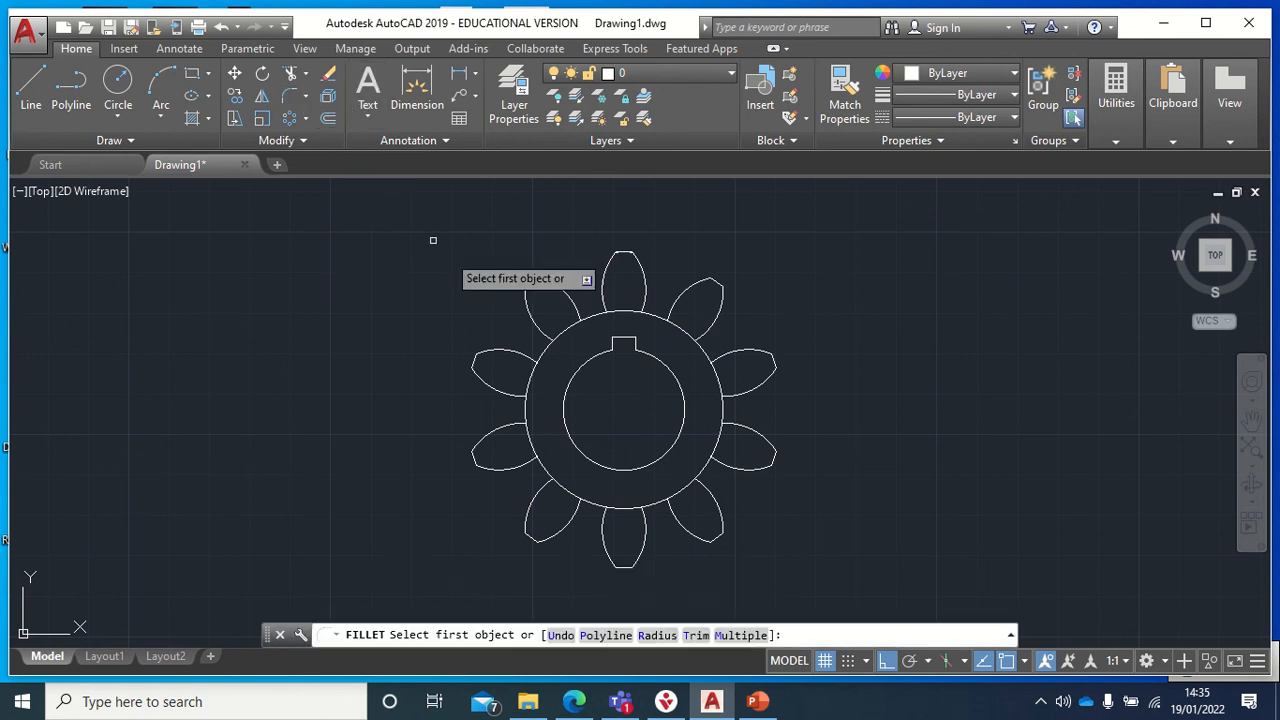
pyautogui.click(651, 635)
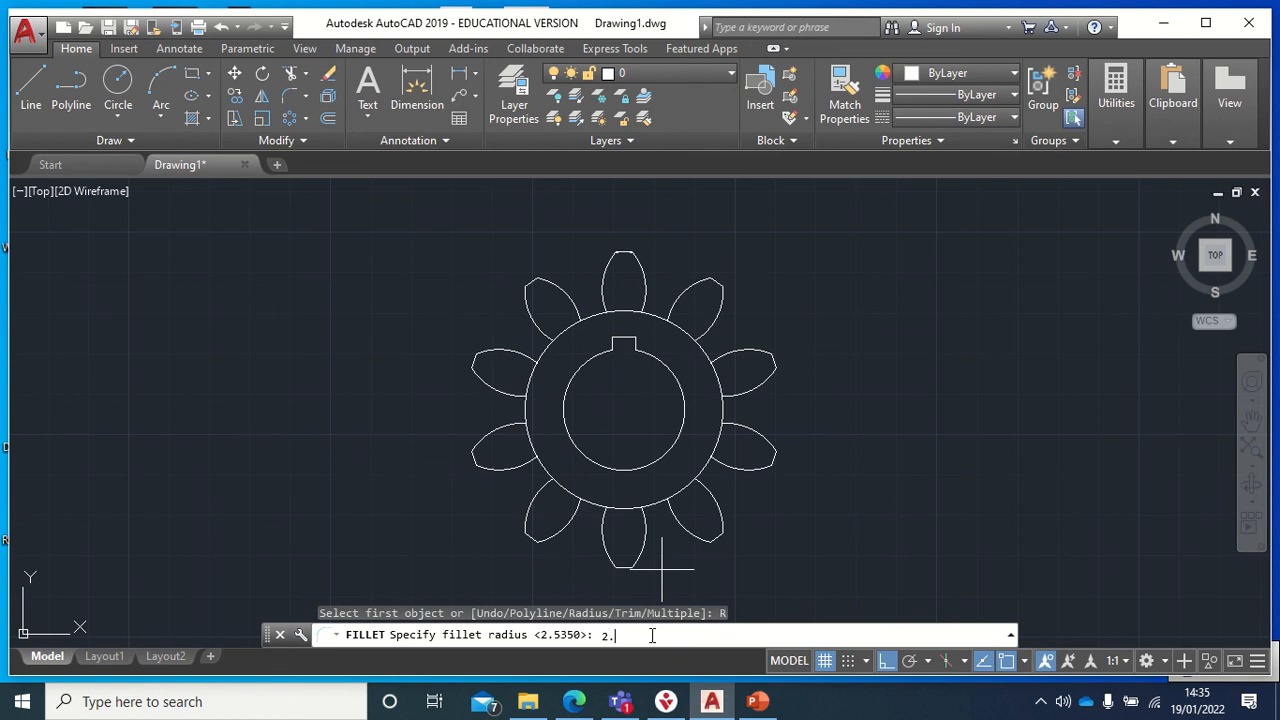
pyautogui.press('Return')
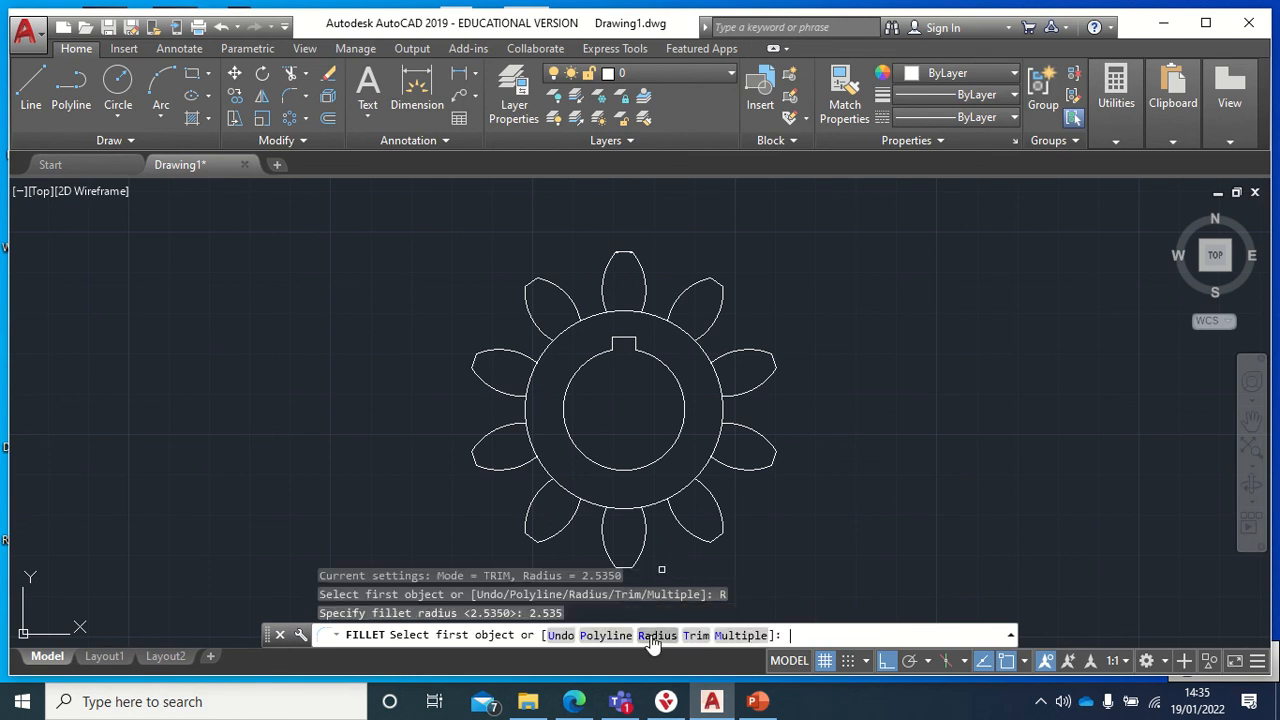
pyautogui.click(742, 635)
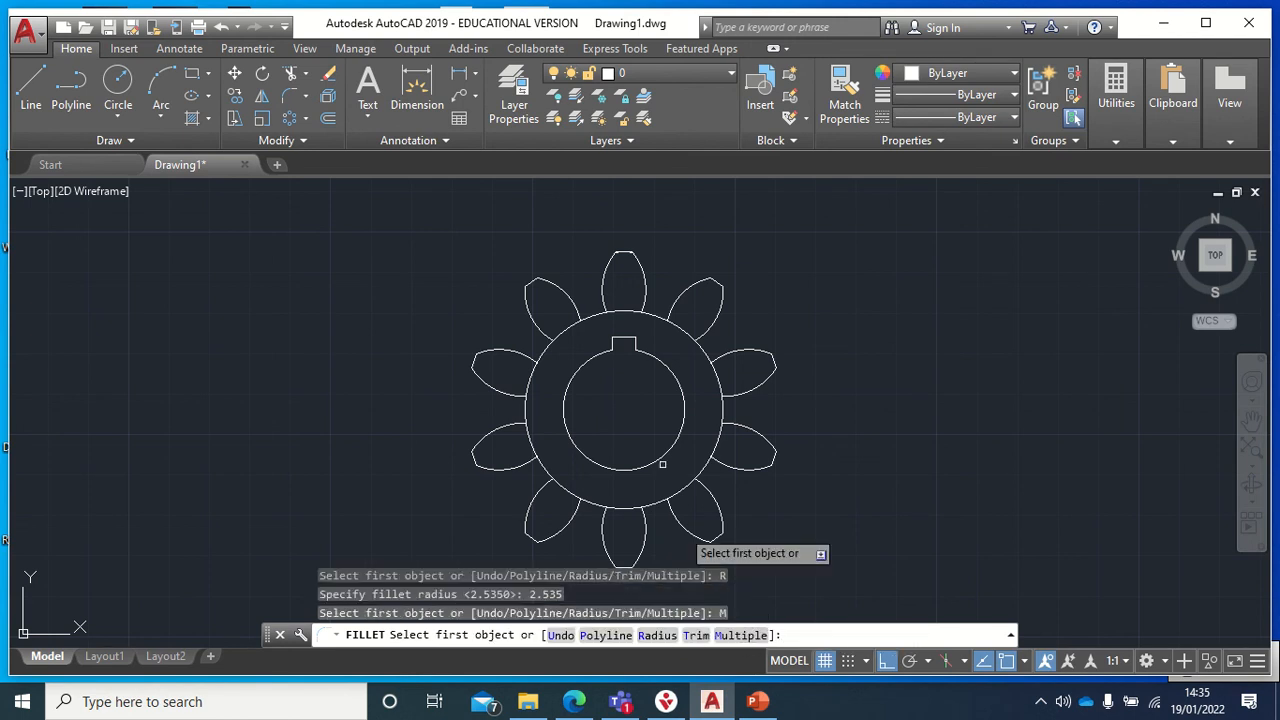
pyautogui.click(603, 285)
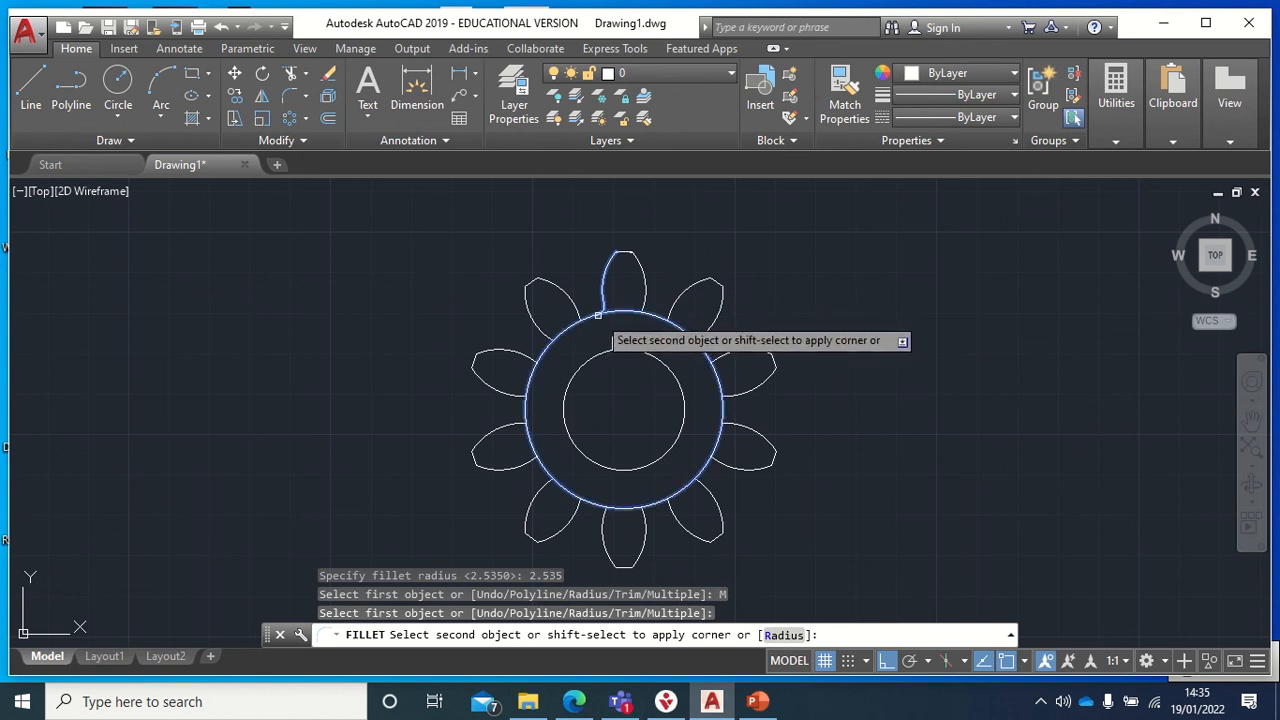
pyautogui.scroll(-4, 605, 355)
pyautogui.scroll(10, 603, 370)
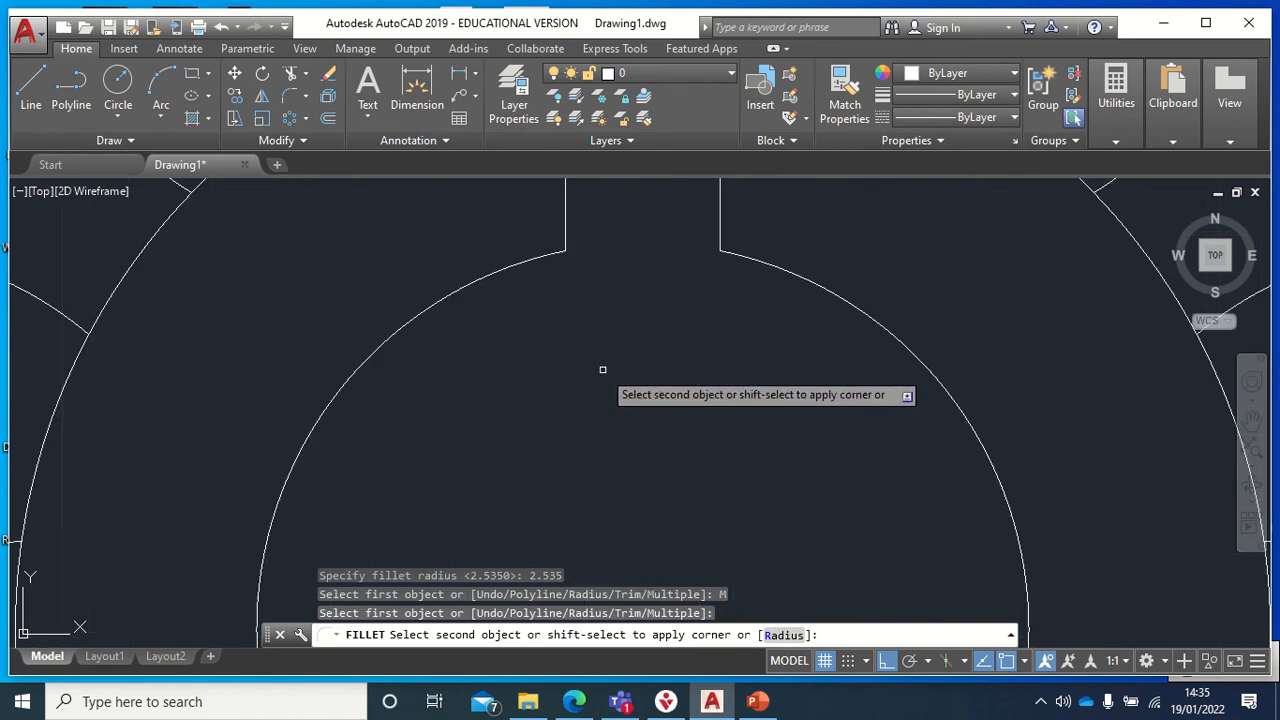
pyautogui.scroll(-5, 574, 297)
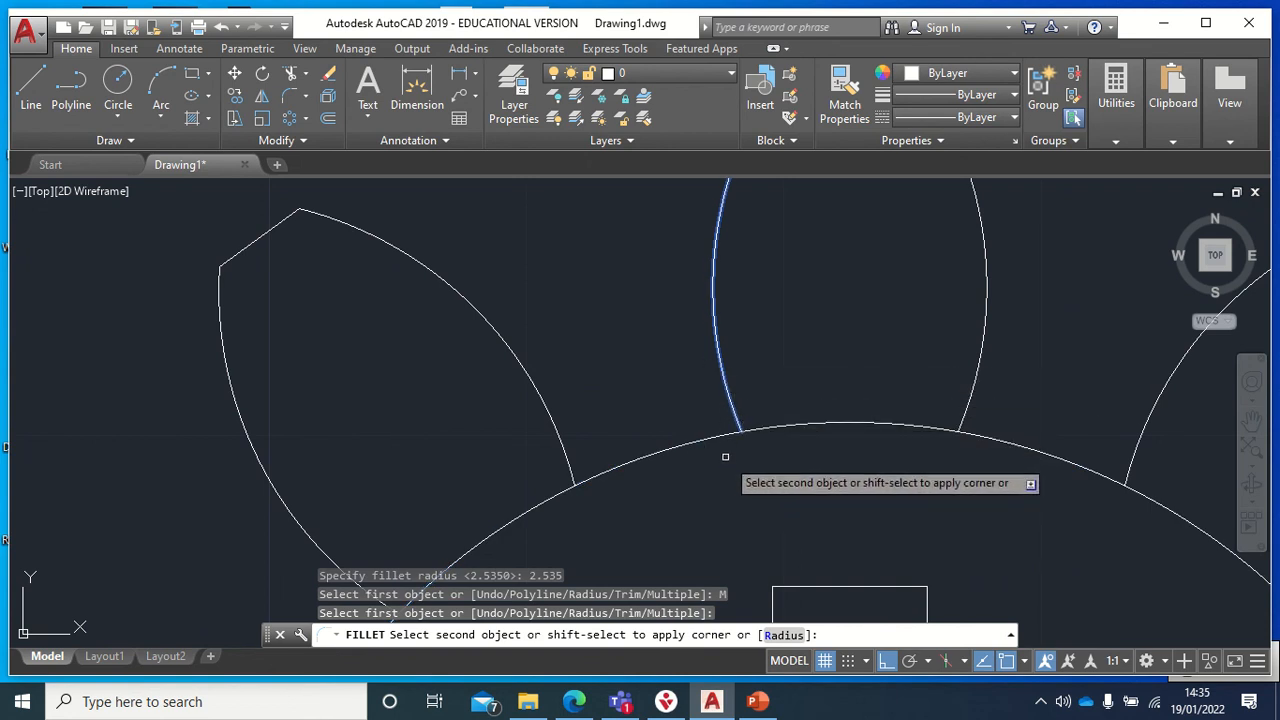
pyautogui.click(698, 442)
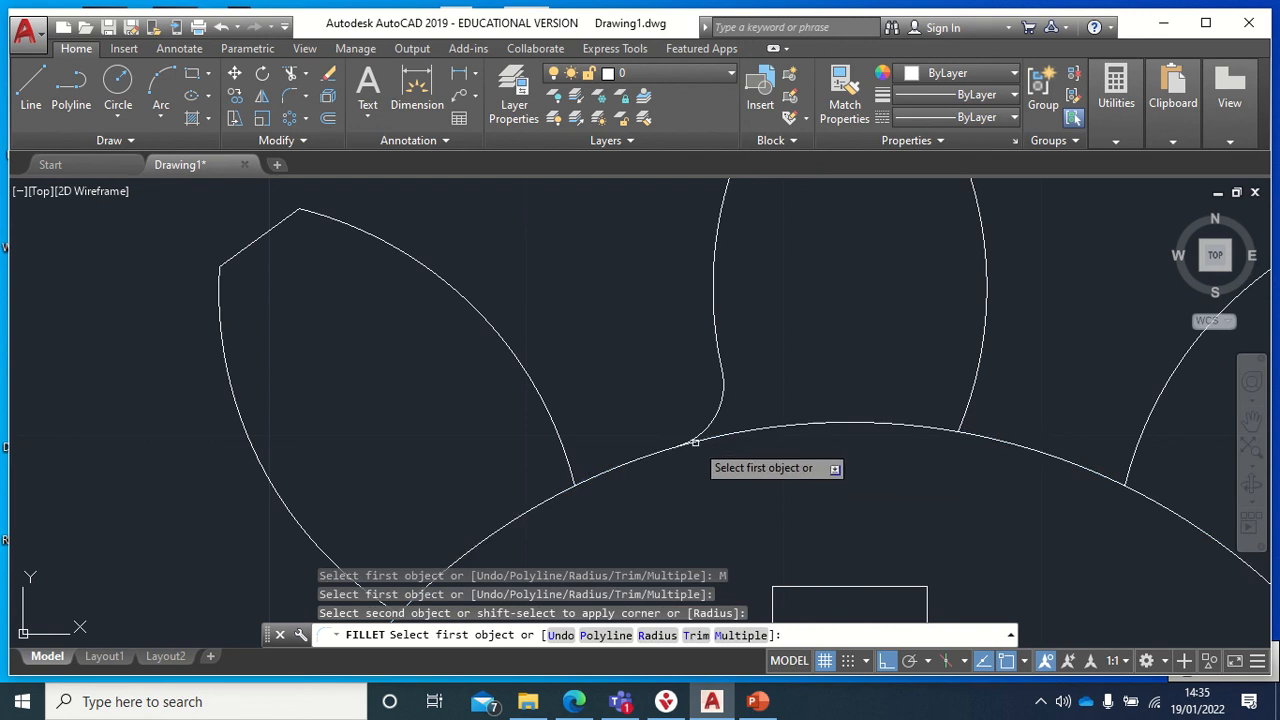
pyautogui.click(556, 431)
pyautogui.click(616, 472)
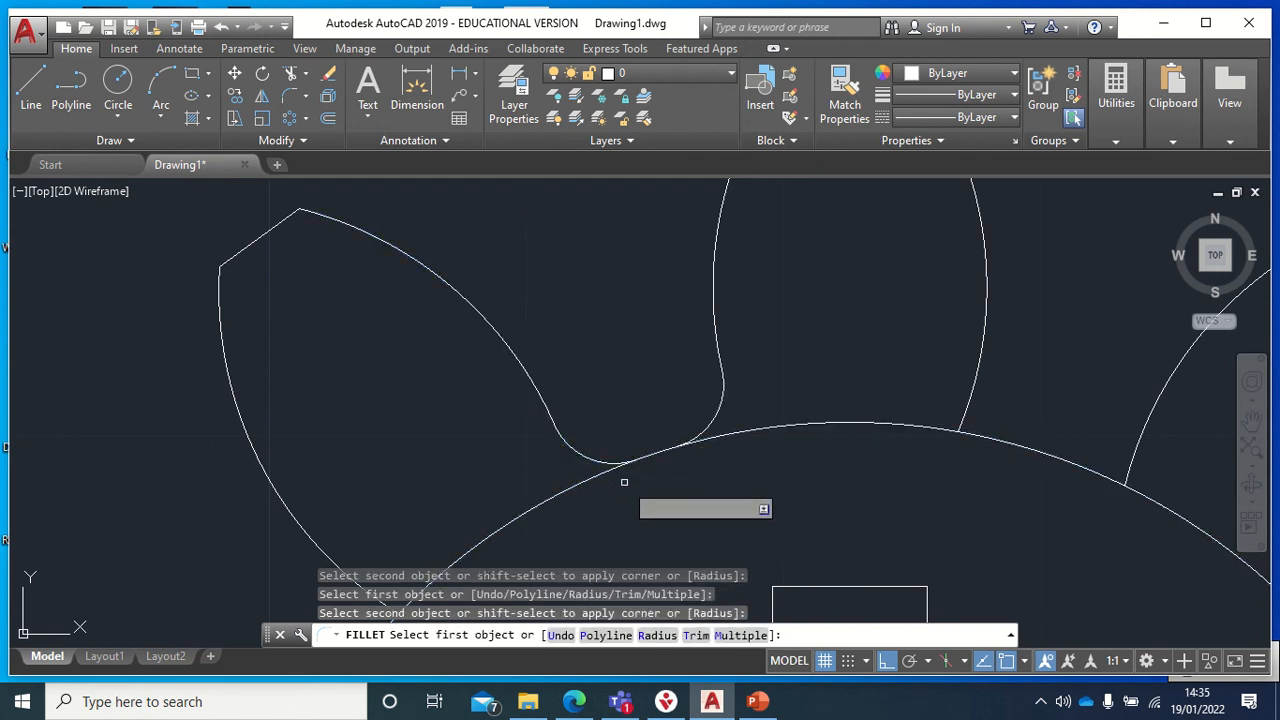
# Fillet the outer flank of the top tooth's left neighbour and both flanks of the next tooth counter-clockwise to the root circle.
pyautogui.scroll(-5, 624, 482)
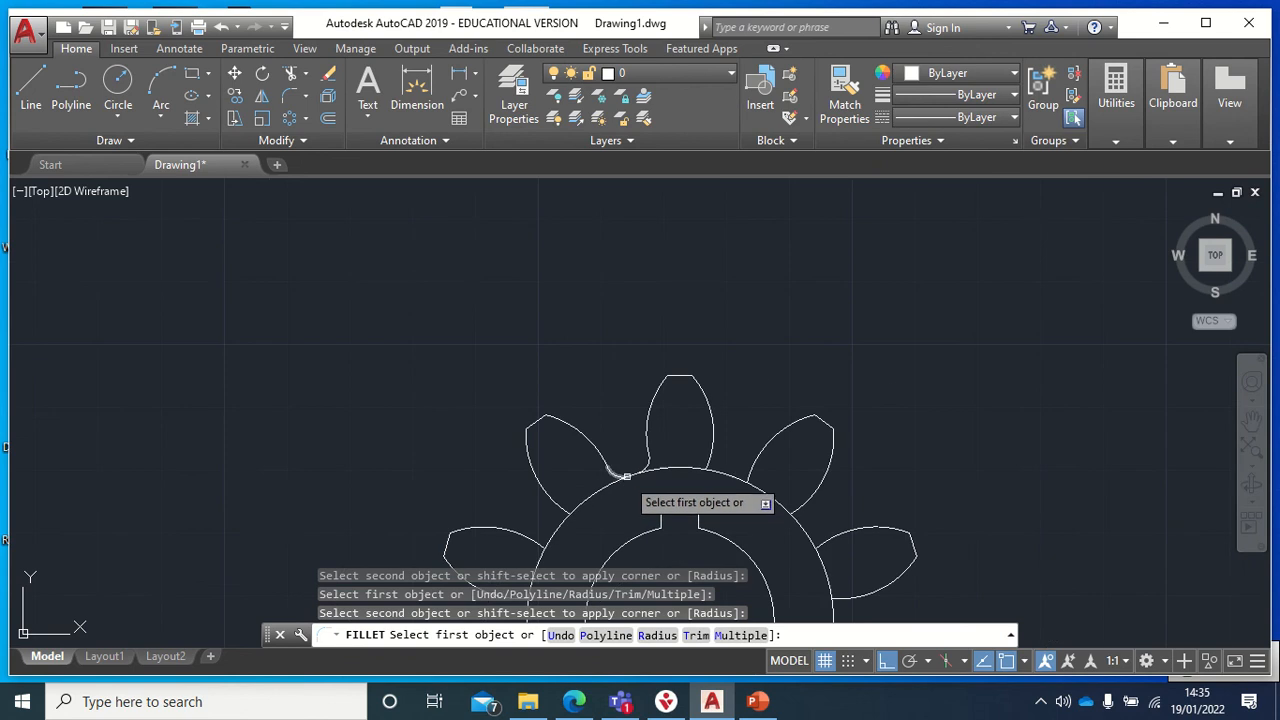
pyautogui.moveTo(624, 482); pyautogui.dragTo(790, 254, button='middle')
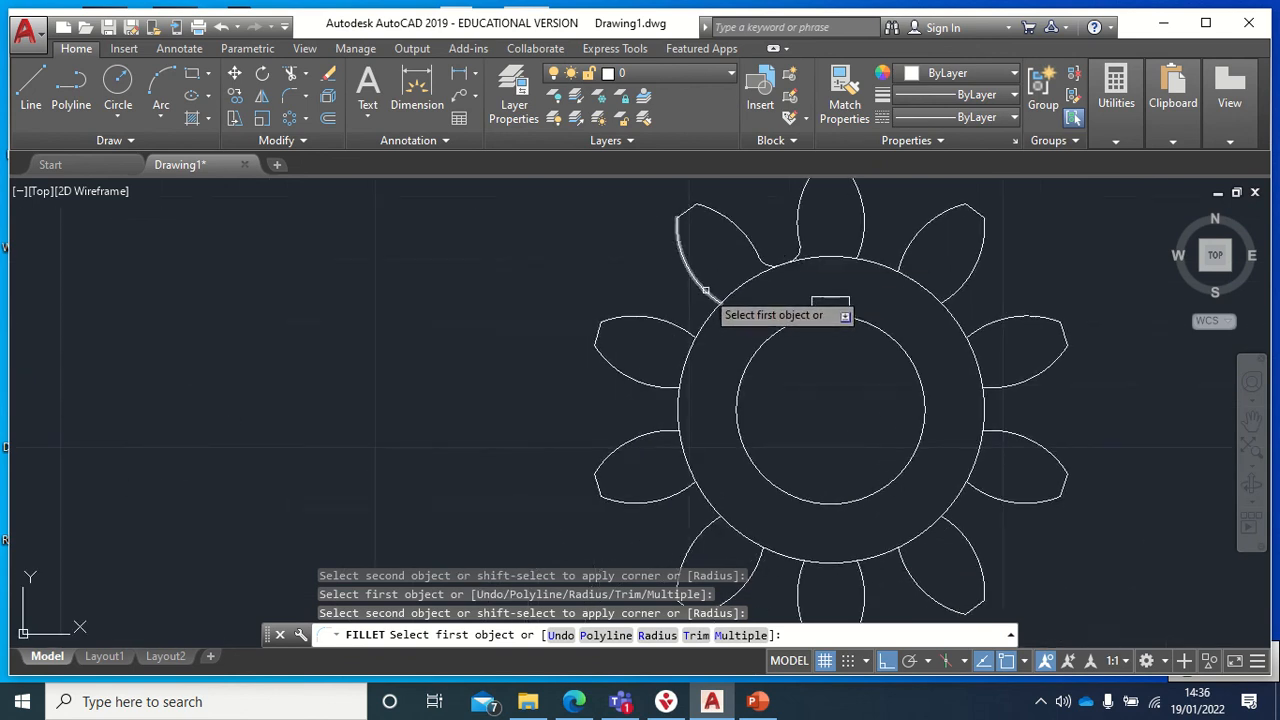
pyautogui.click(707, 298)
pyautogui.click(709, 321)
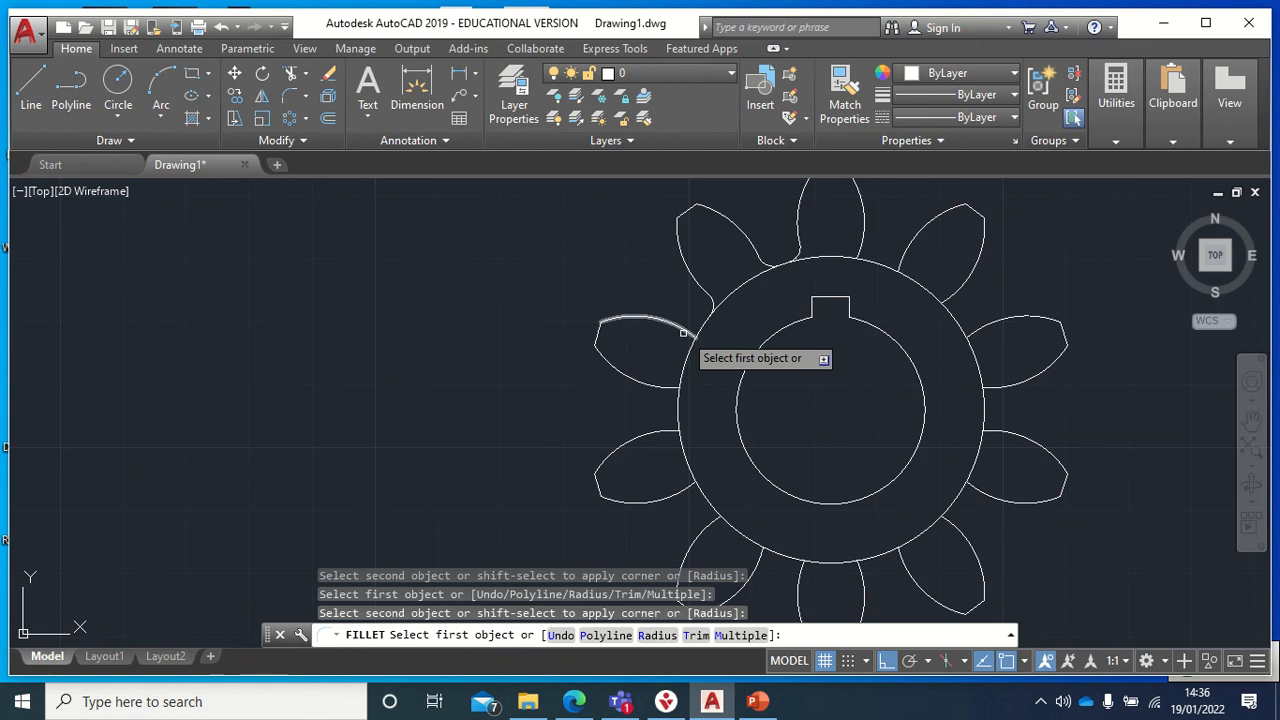
pyautogui.click(688, 326)
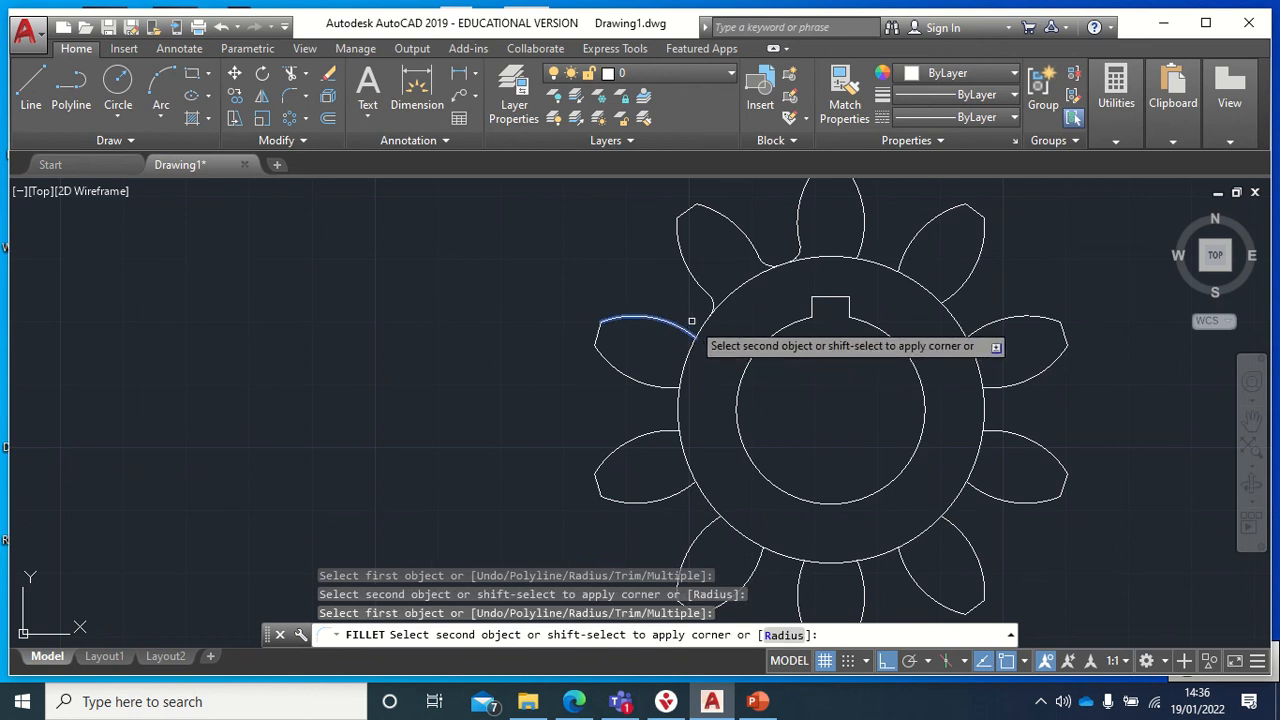
pyautogui.click(698, 322)
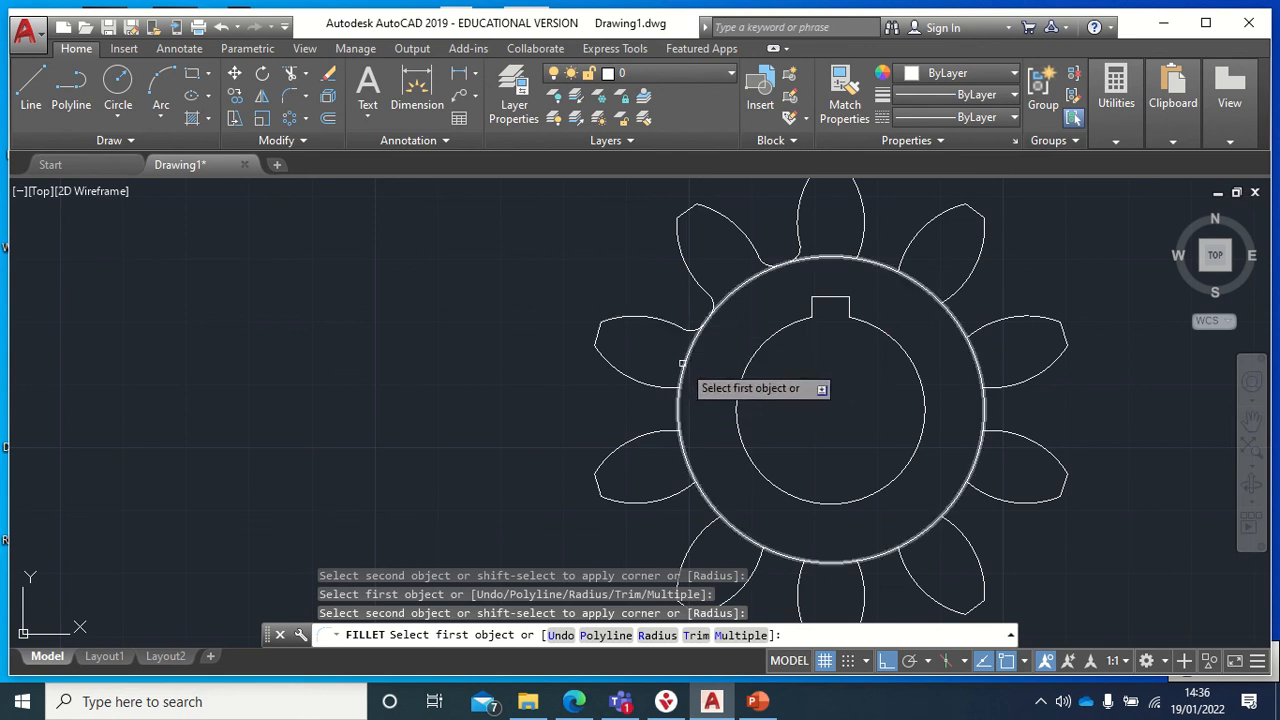
pyautogui.click(681, 369)
pyautogui.click(658, 386)
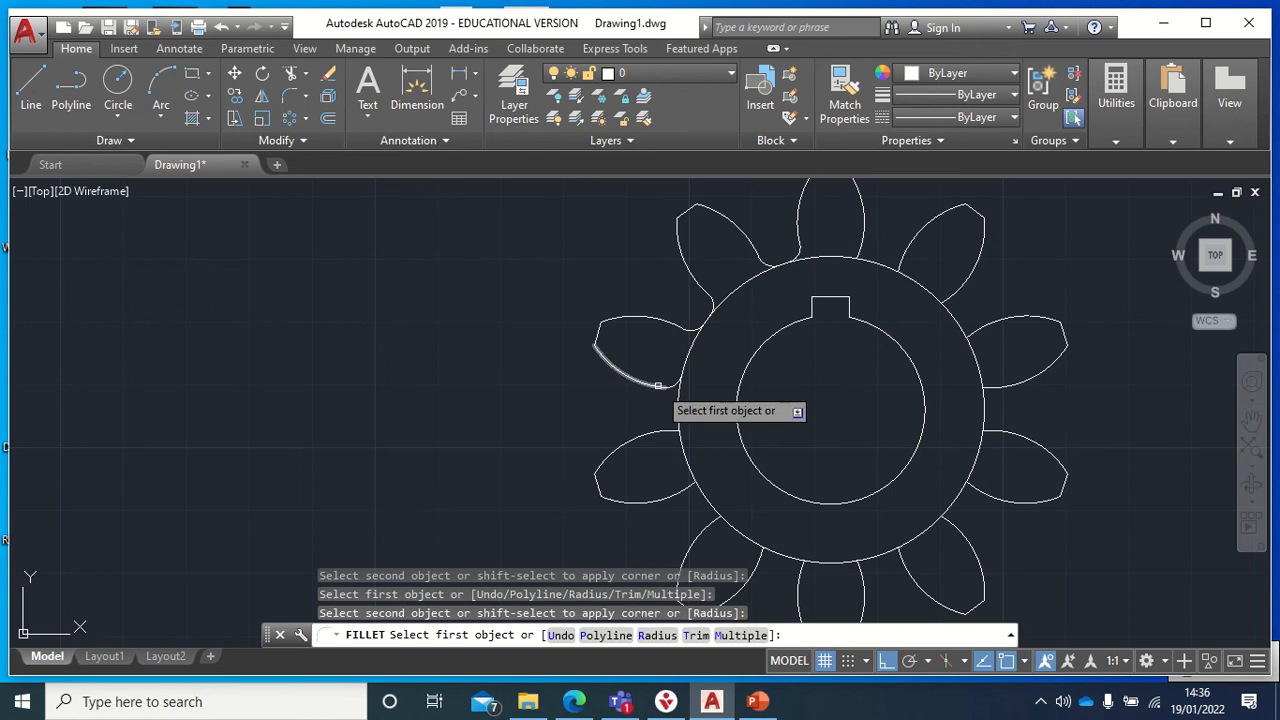
pyautogui.click(658, 386)
pyautogui.click(673, 428)
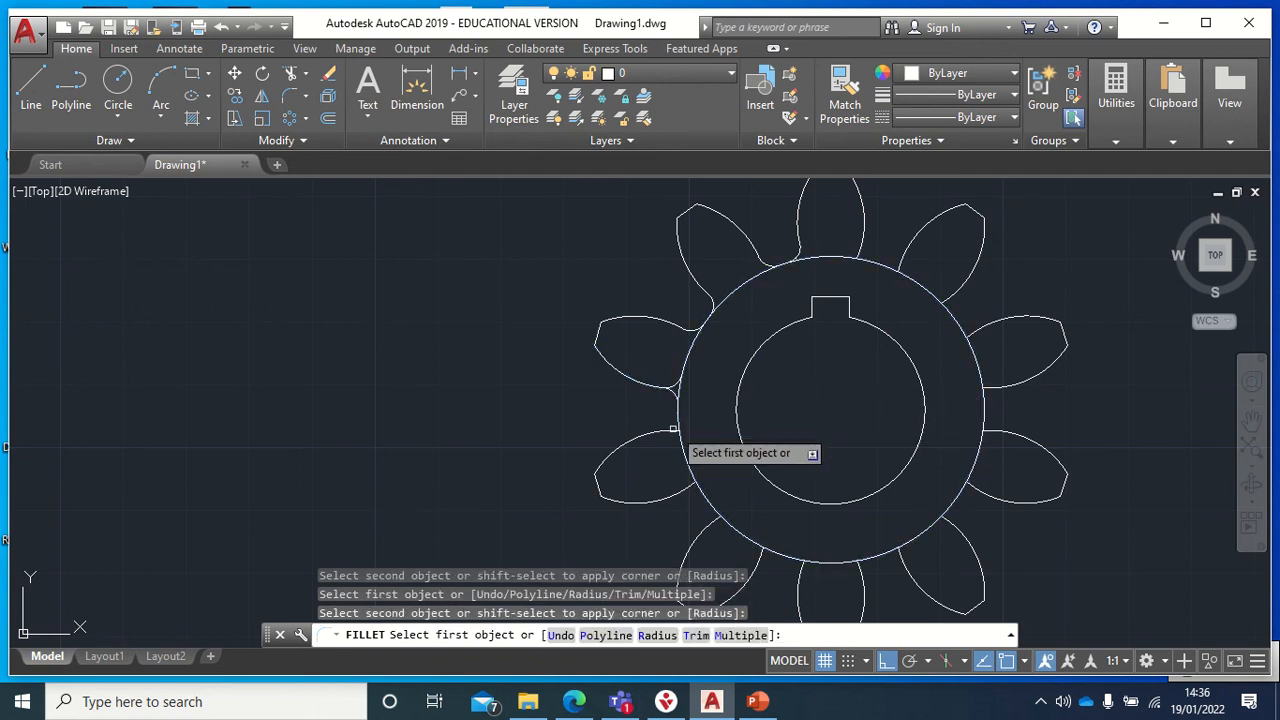
# Undo the fillets made between the tooth flanks and the root circle.
pyautogui.click(221, 28)
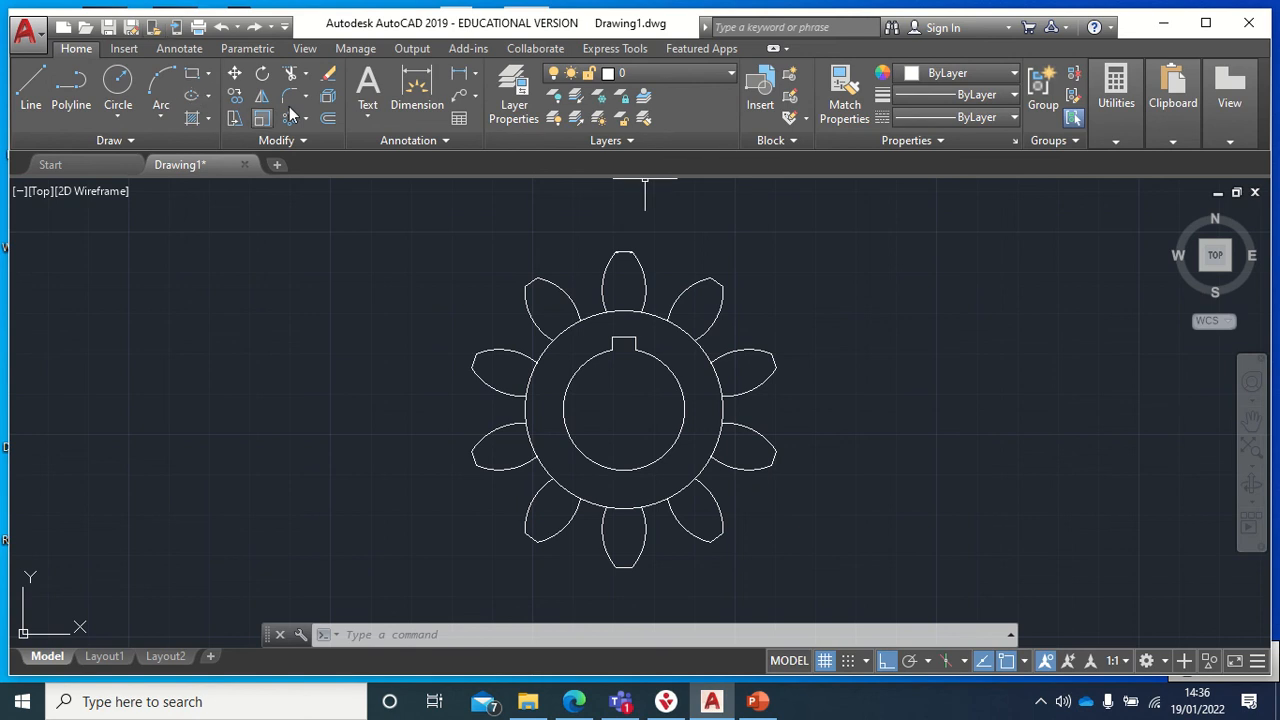
# Fillet the facing flanks of the top tooth and its left neighbour to the root circle at radius 2.535, using the Multiple option.
pyautogui.click(287, 97)
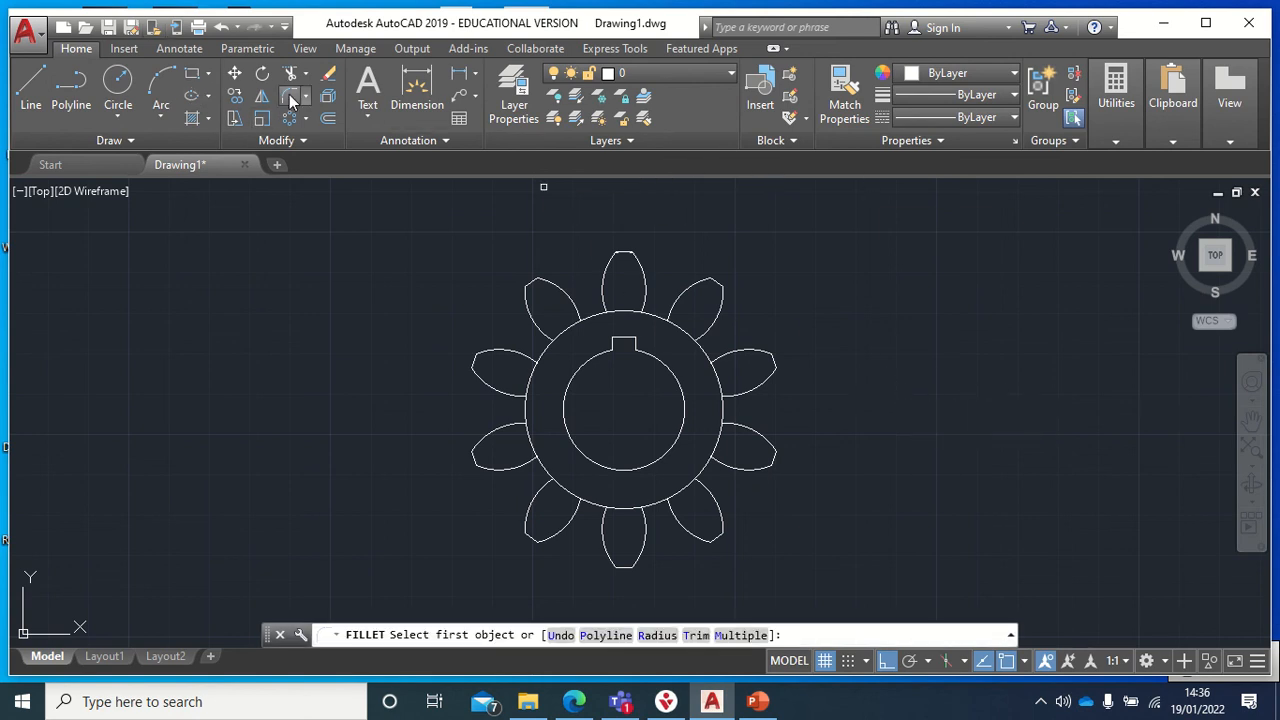
pyautogui.click(657, 636)
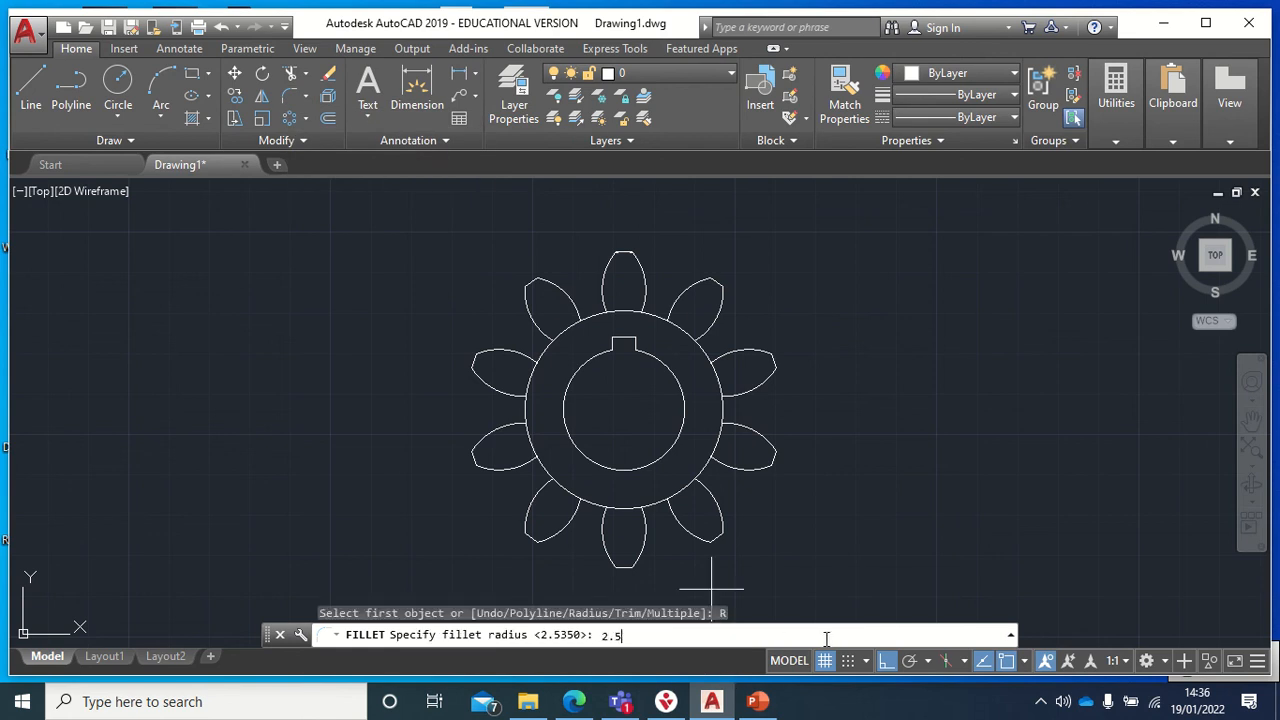
pyautogui.press('Return')
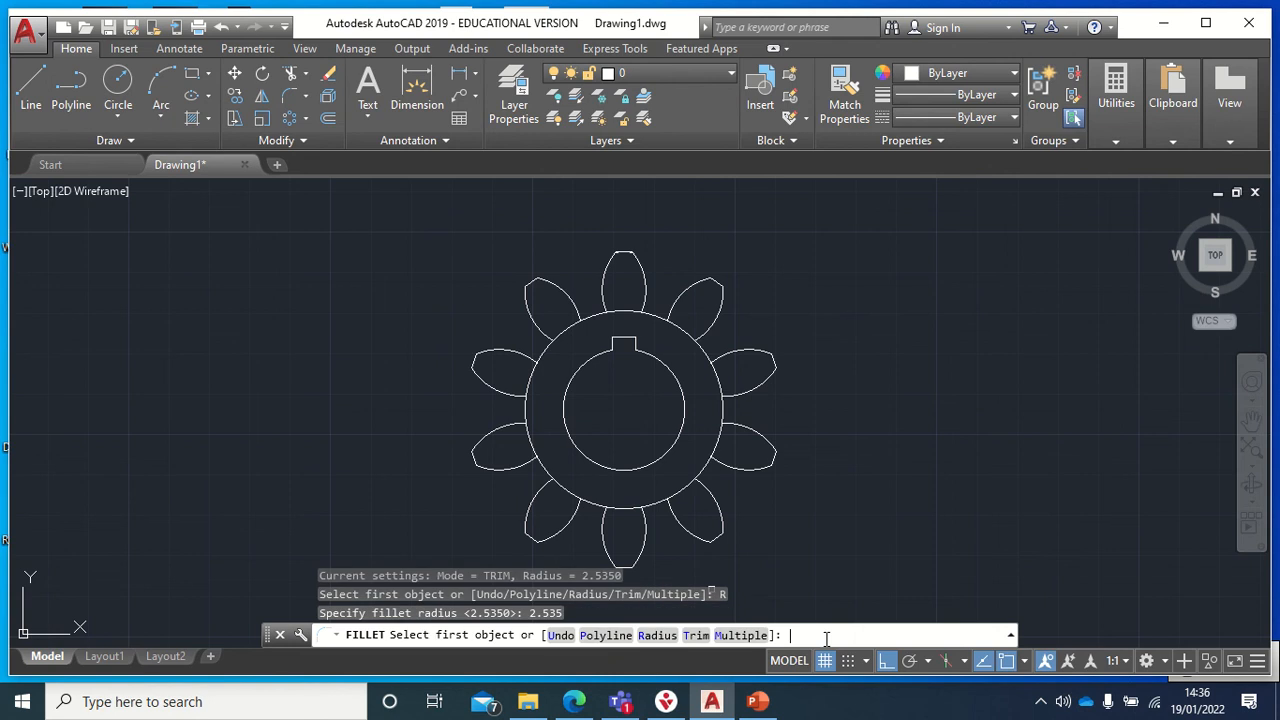
pyautogui.click(740, 635)
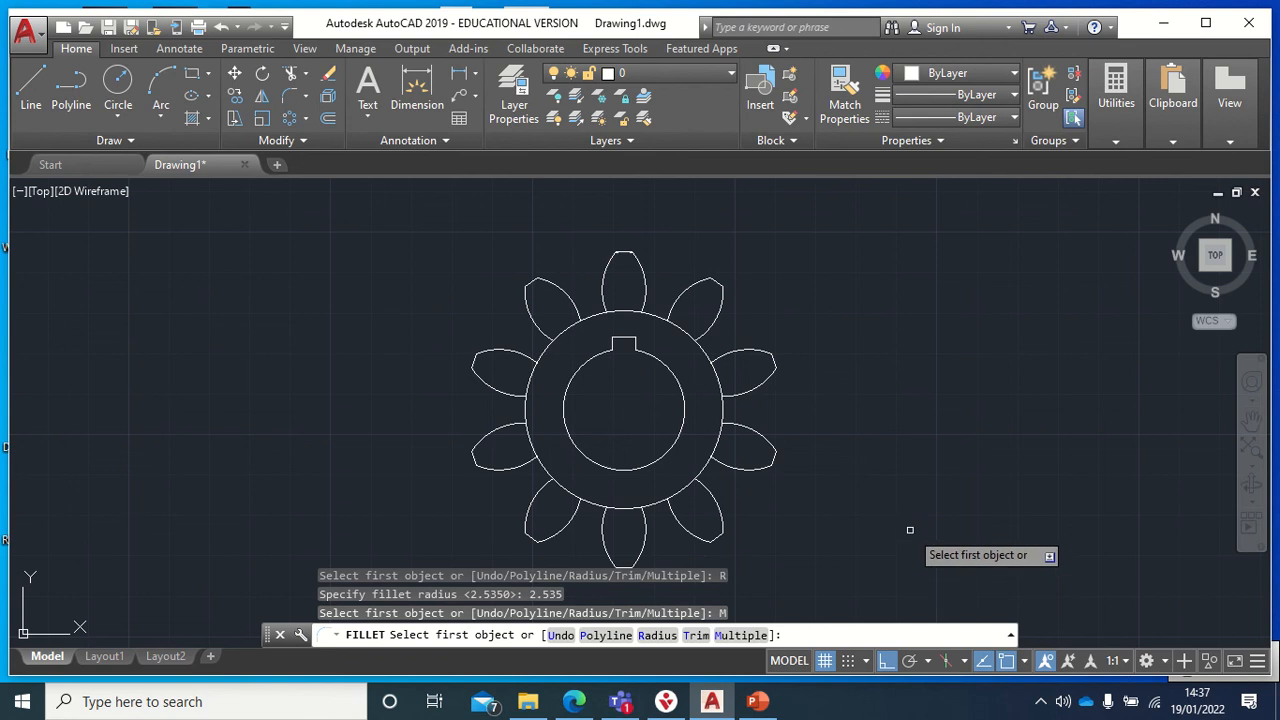
pyautogui.scroll(2, 923, 480)
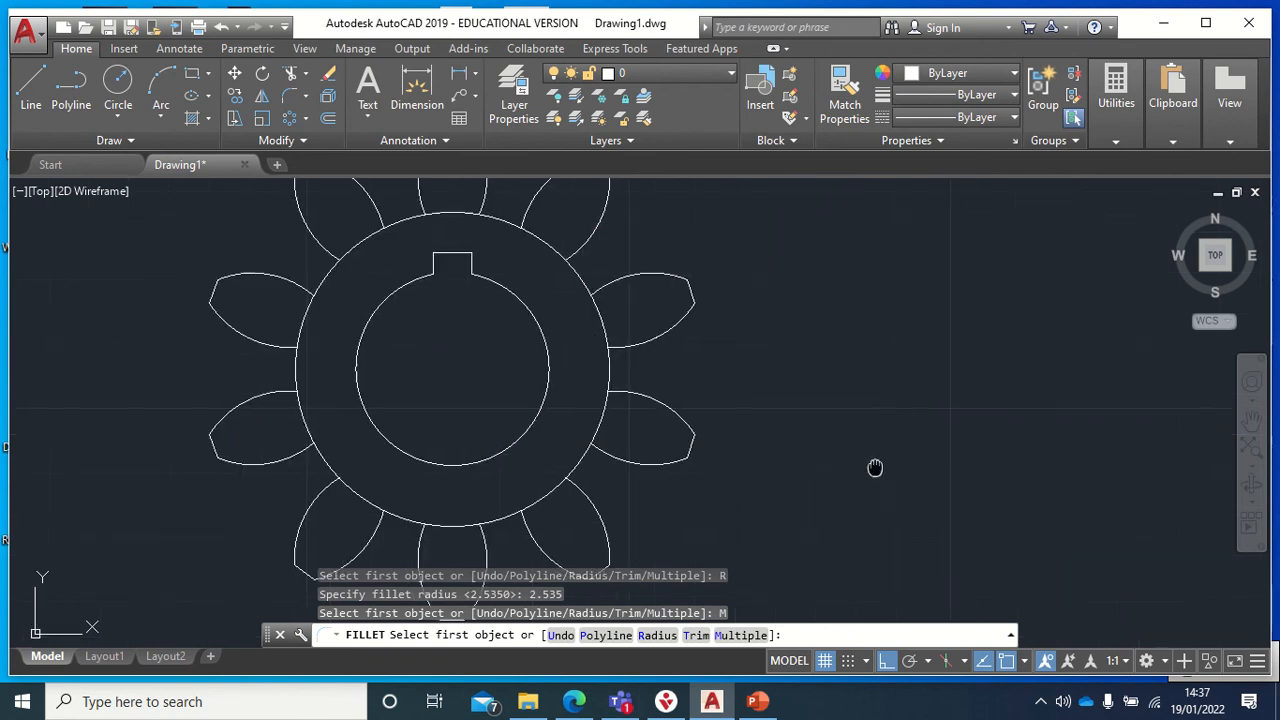
pyautogui.moveTo(874, 466); pyautogui.dragTo(1053, 532, button='middle')
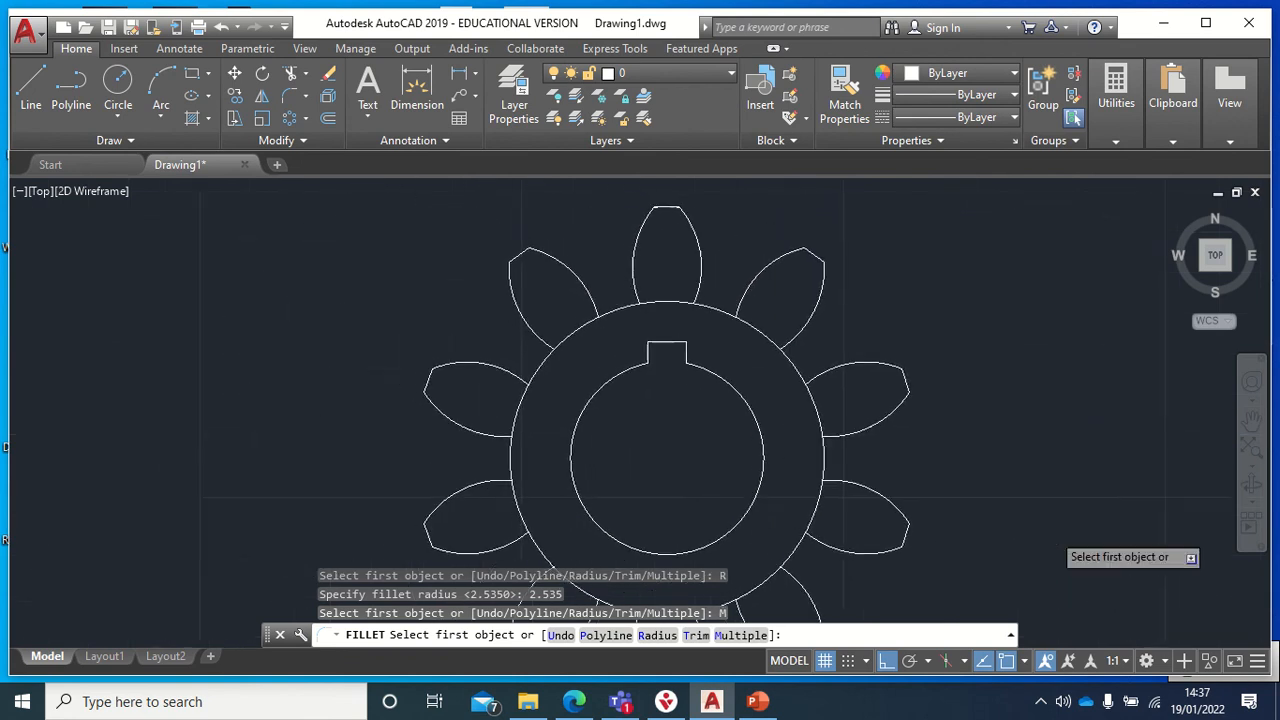
pyautogui.click(635, 285)
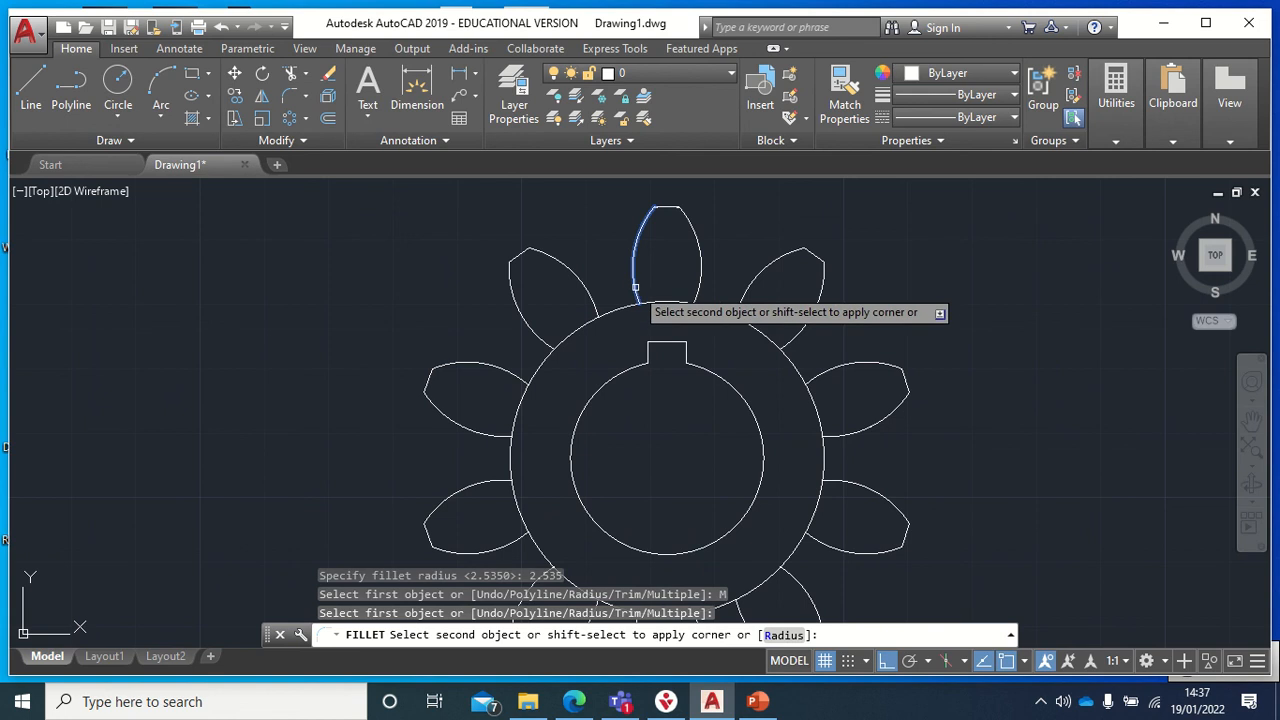
pyautogui.click(626, 303)
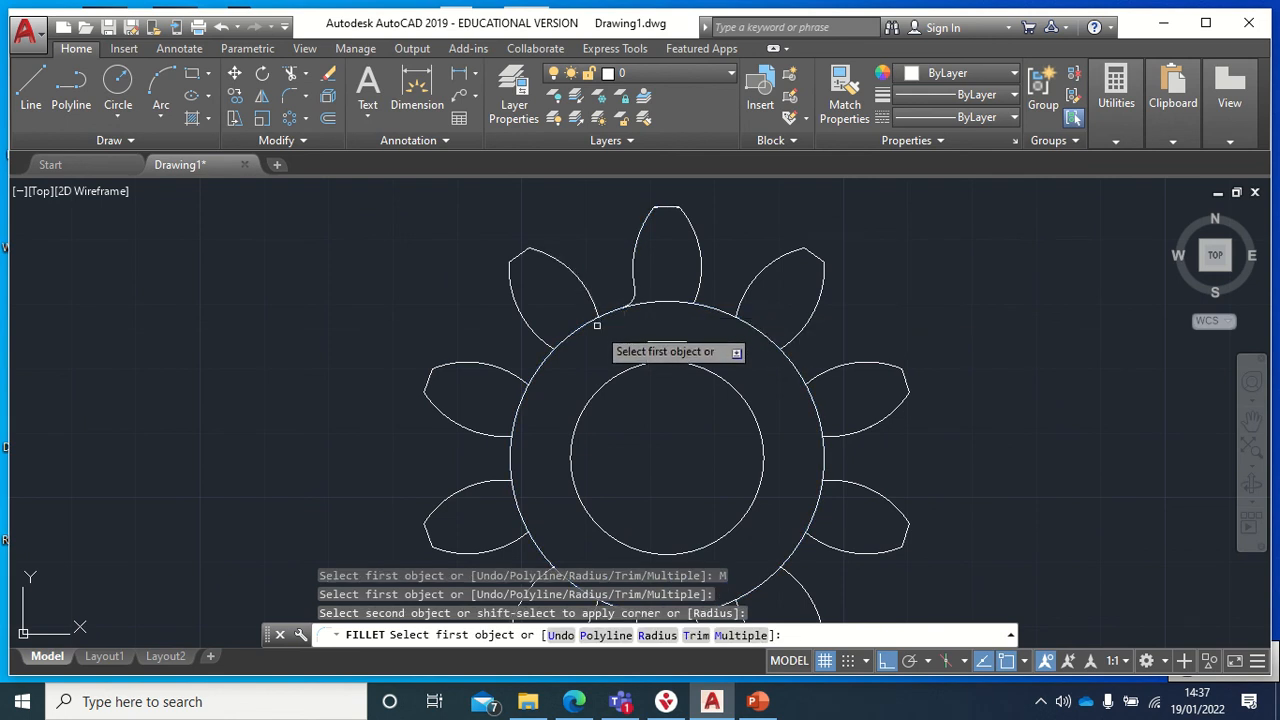
pyautogui.click(592, 300)
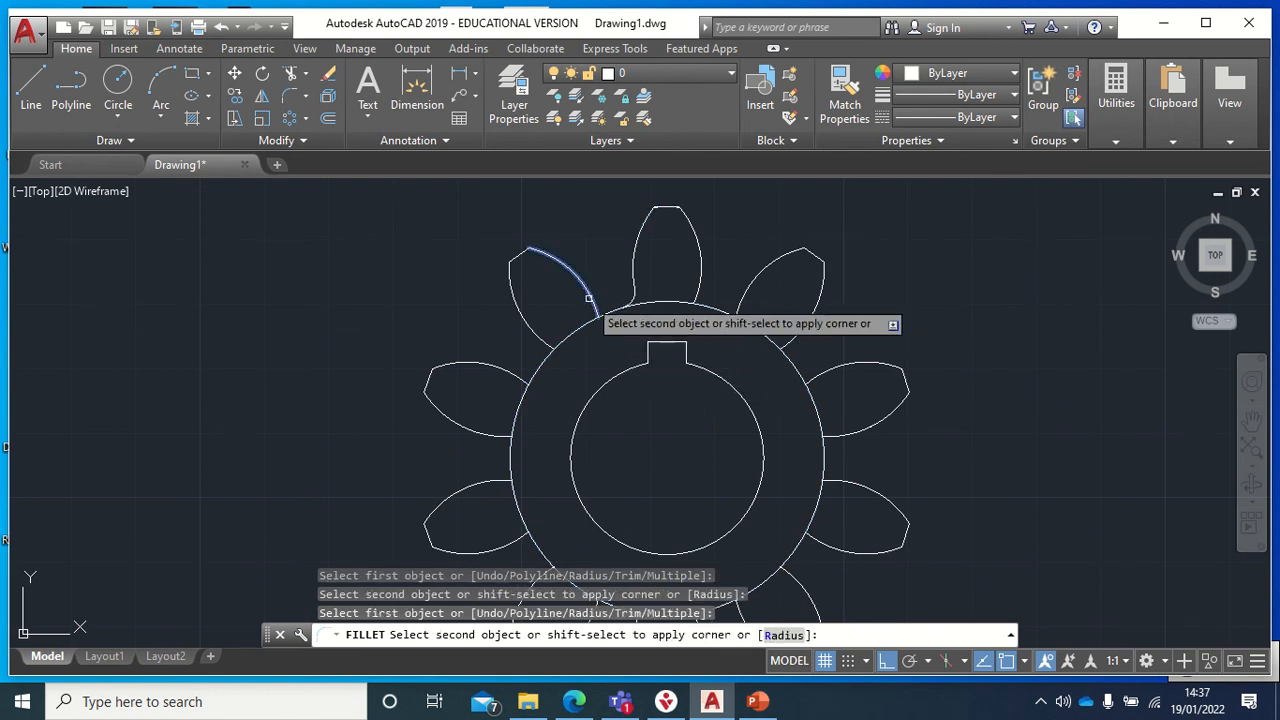
pyautogui.click(610, 309)
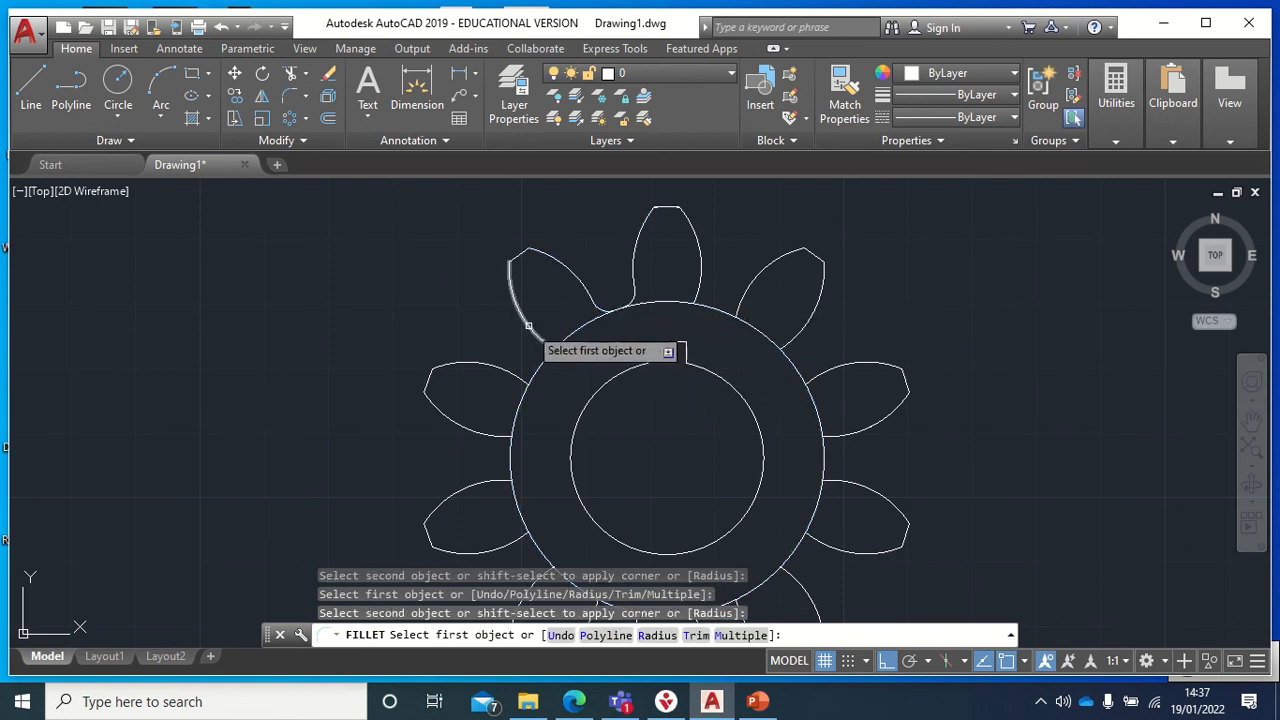
# Fillet the tooth flanks to the root circle in the second and third gaps counter-clockwise from the top tooth.
pyautogui.click(534, 328)
pyautogui.click(537, 366)
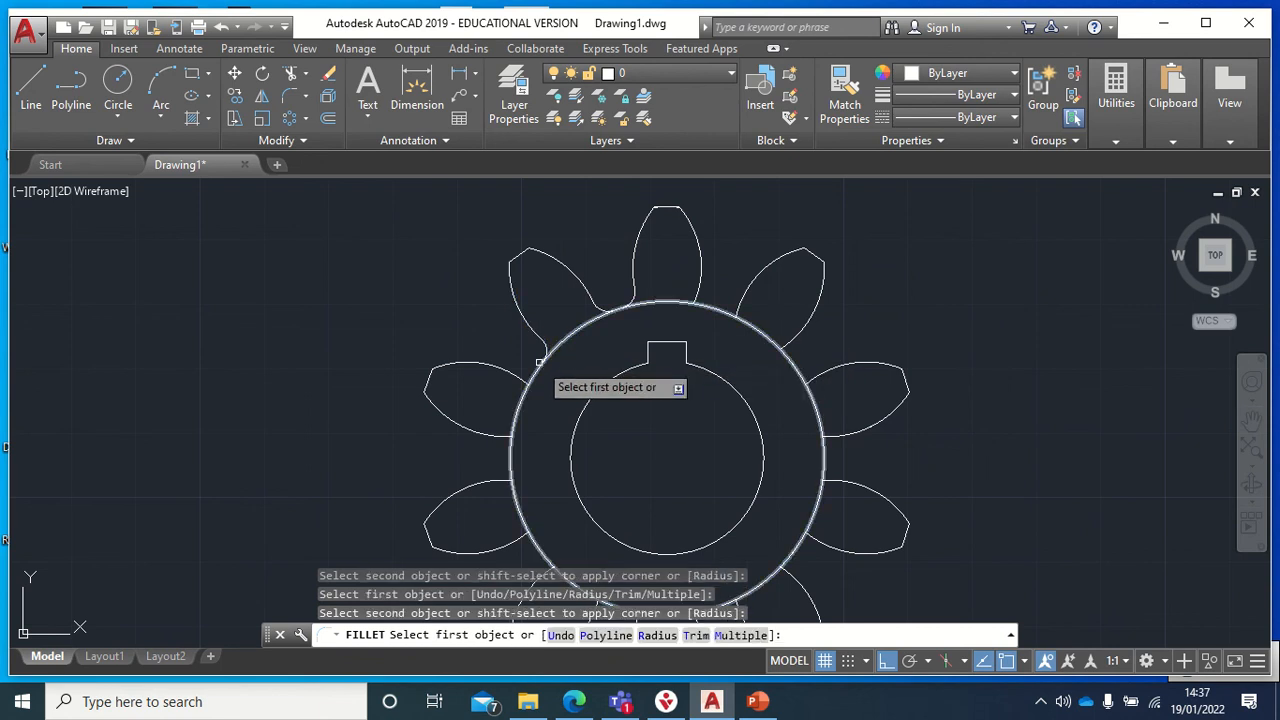
pyautogui.click(508, 372)
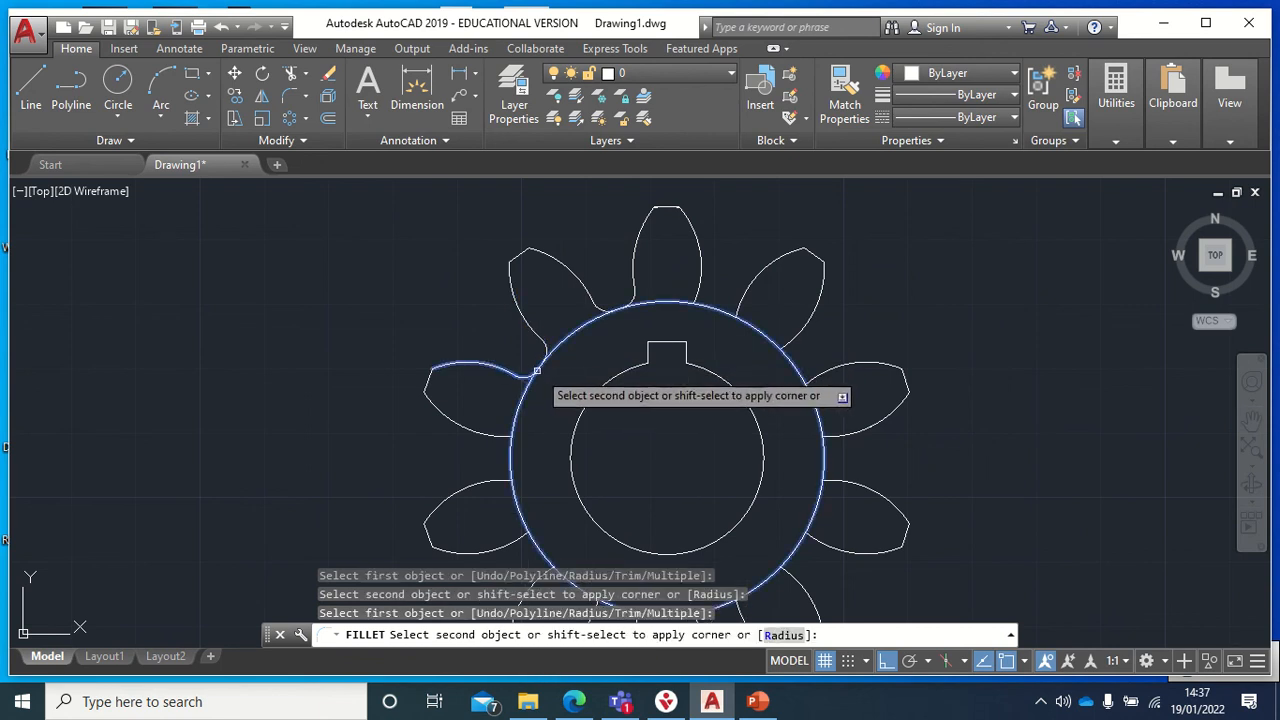
pyautogui.click(538, 371)
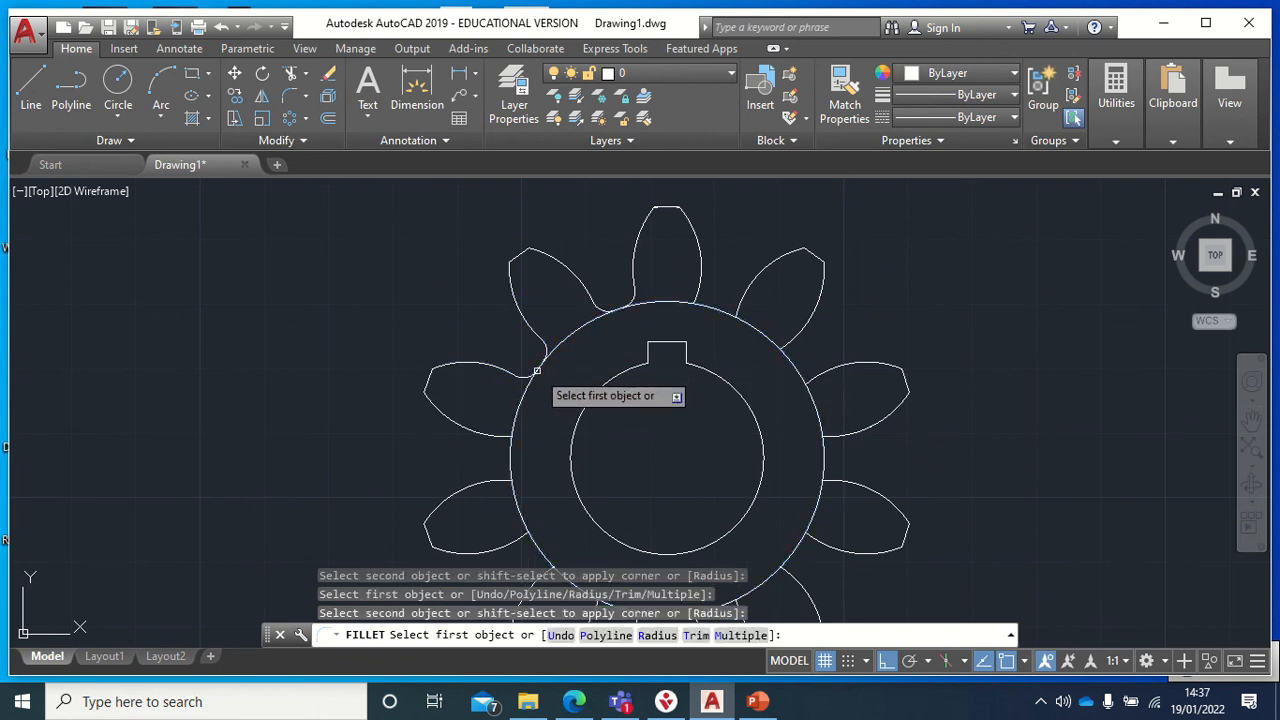
pyautogui.click(489, 433)
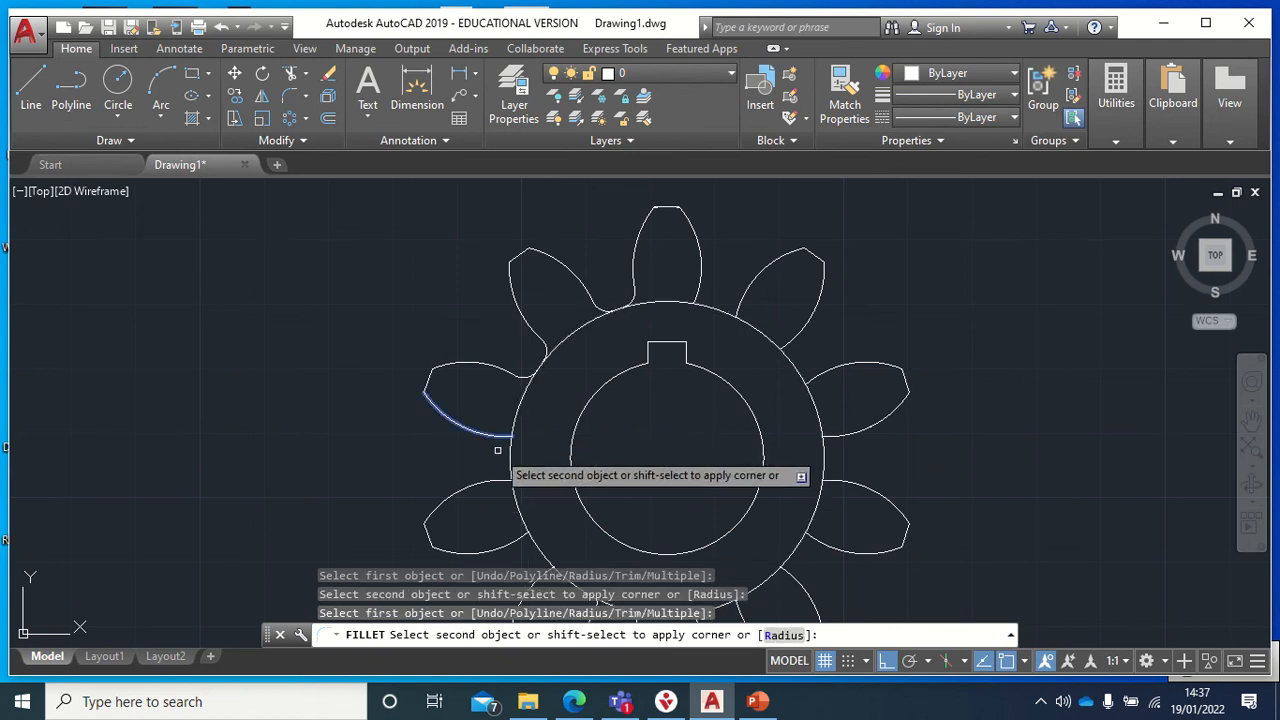
pyautogui.click(505, 459)
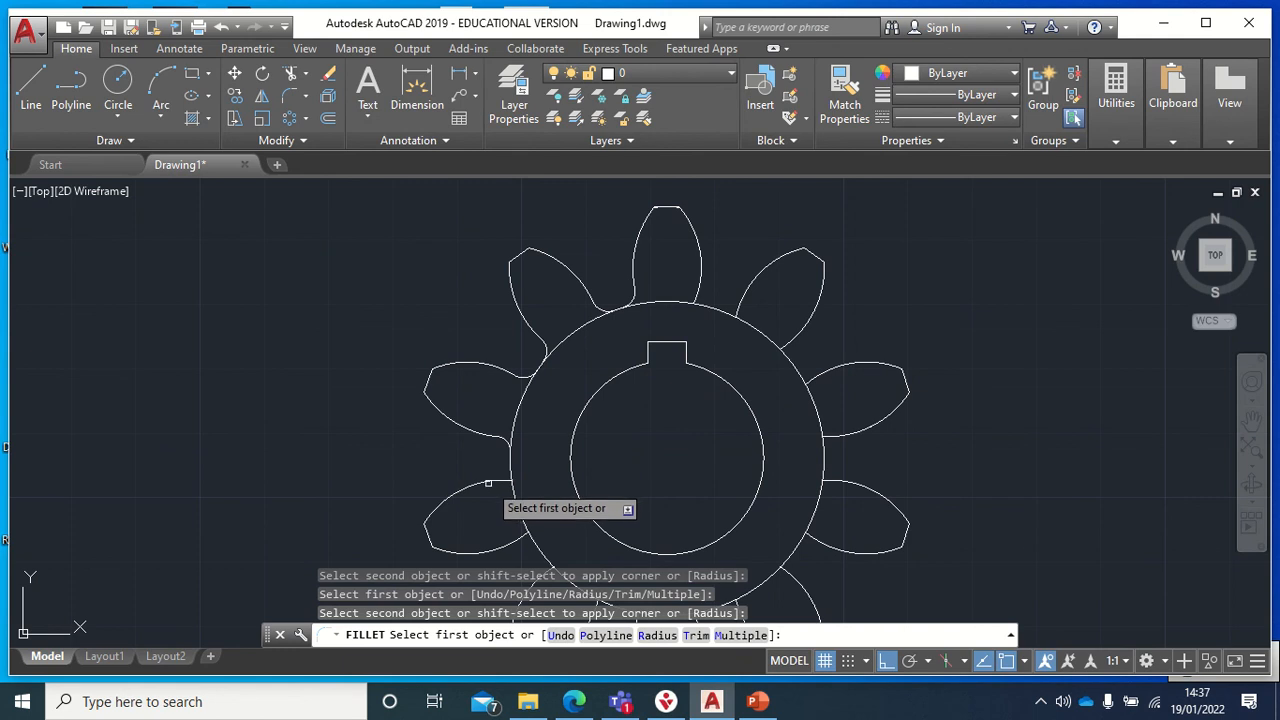
pyautogui.click(487, 483)
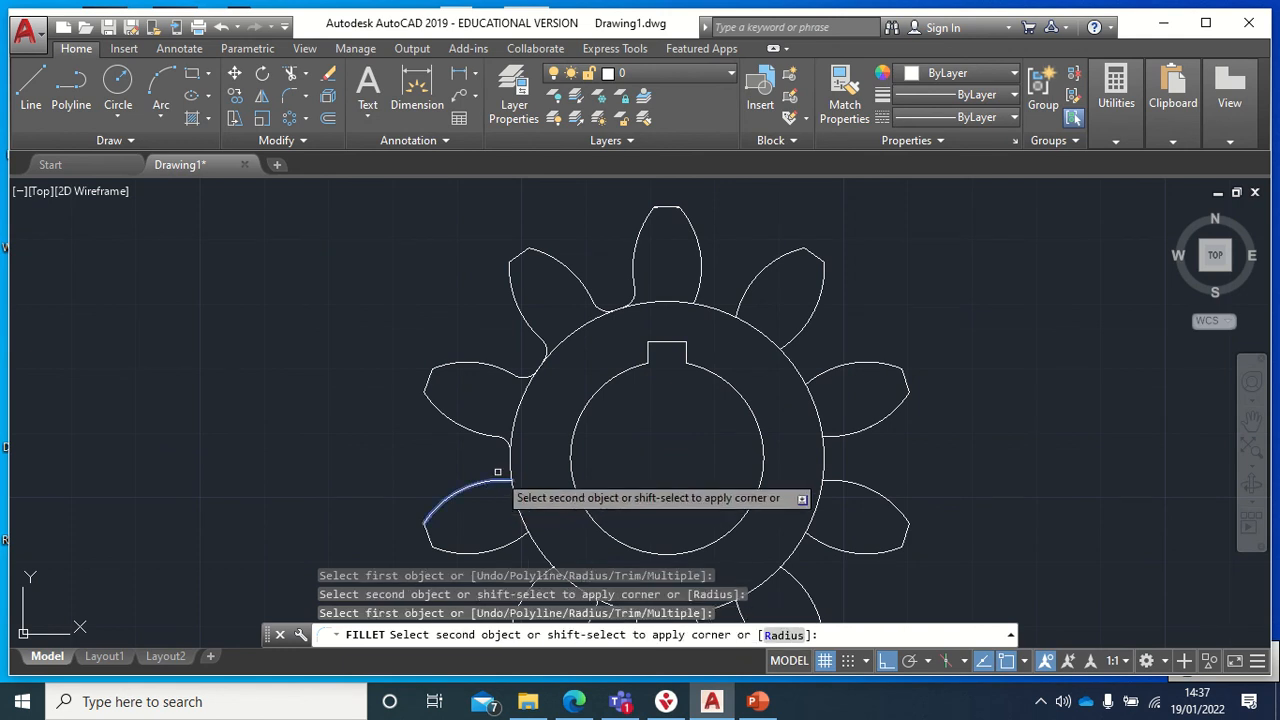
pyautogui.click(509, 462)
# Fillet the flanks to the root circle in the two gaps between the lower left-hand tooth and the bottom tooth.
pyautogui.moveTo(612, 440); pyautogui.dragTo(609, 309, button='middle')
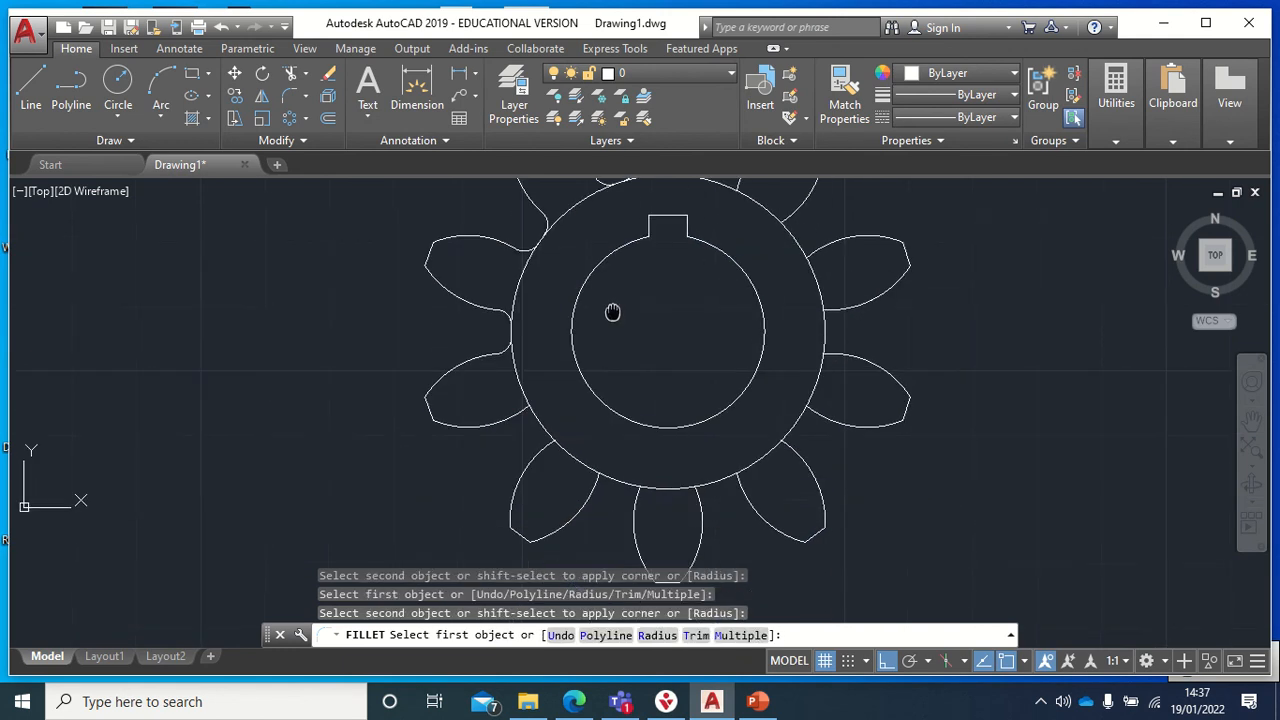
pyautogui.click(482, 418)
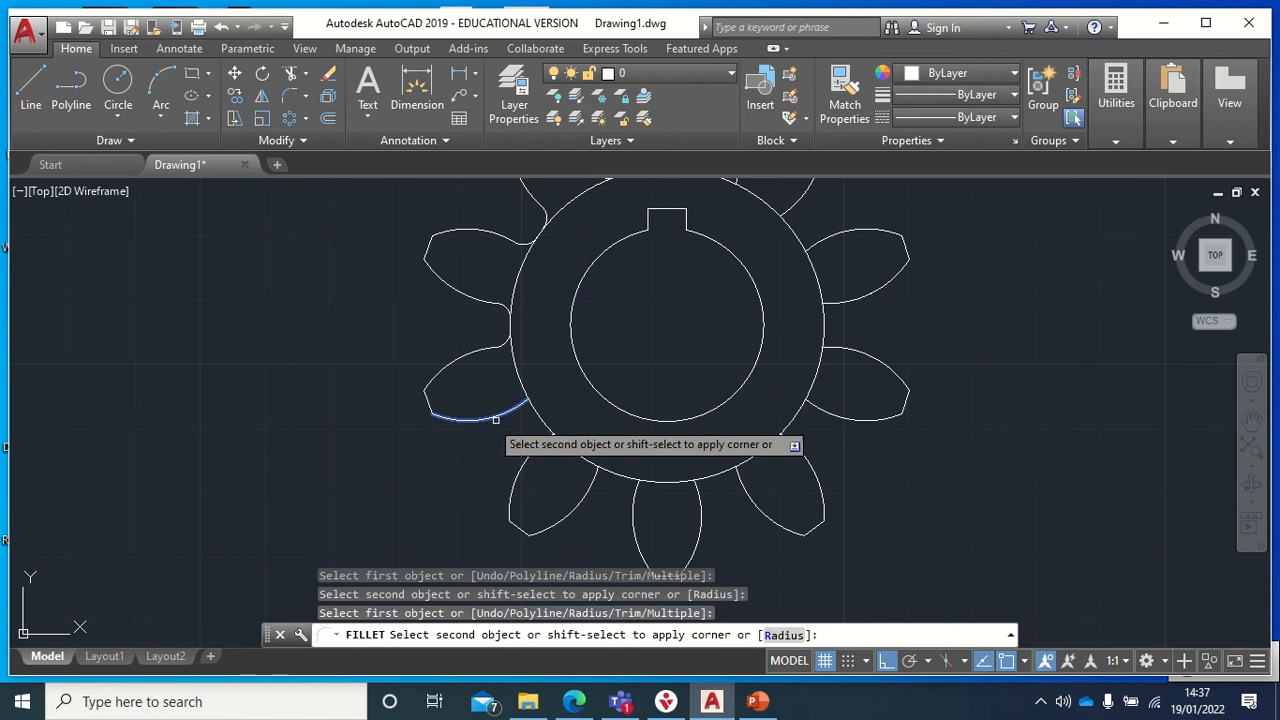
pyautogui.click(534, 412)
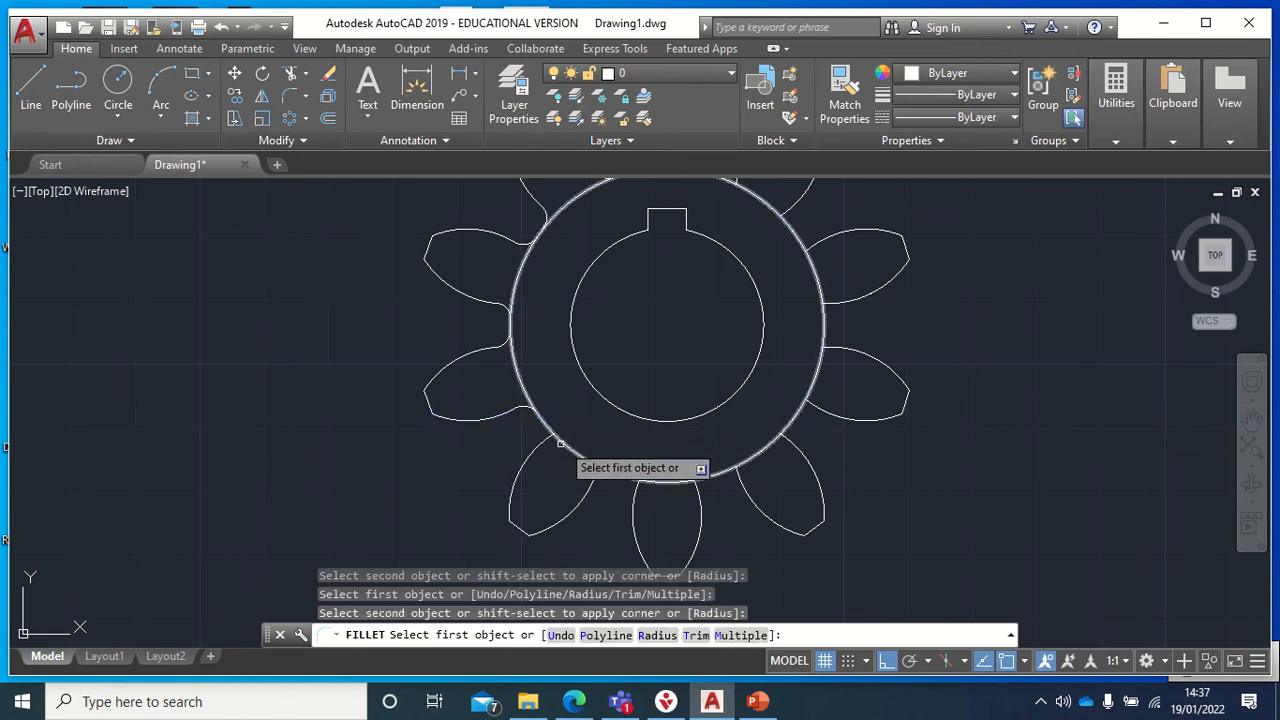
pyautogui.click(528, 458)
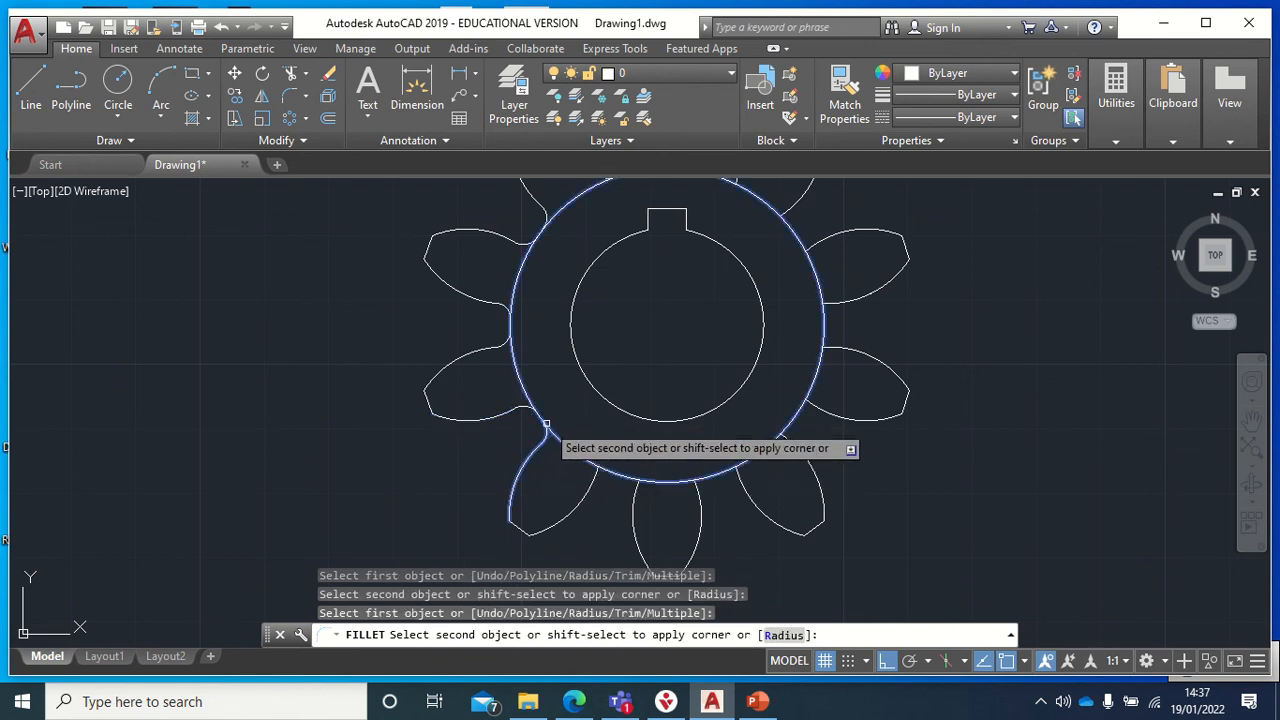
pyautogui.click(549, 431)
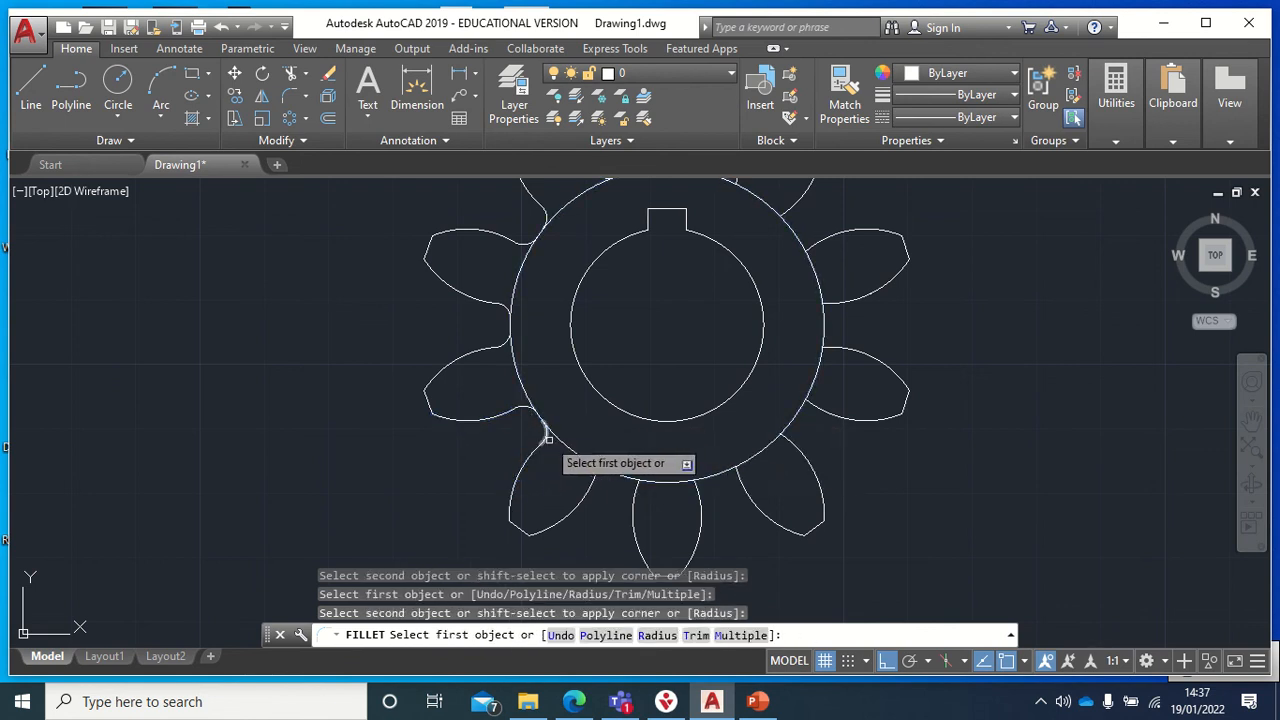
pyautogui.click(595, 486)
pyautogui.click(607, 474)
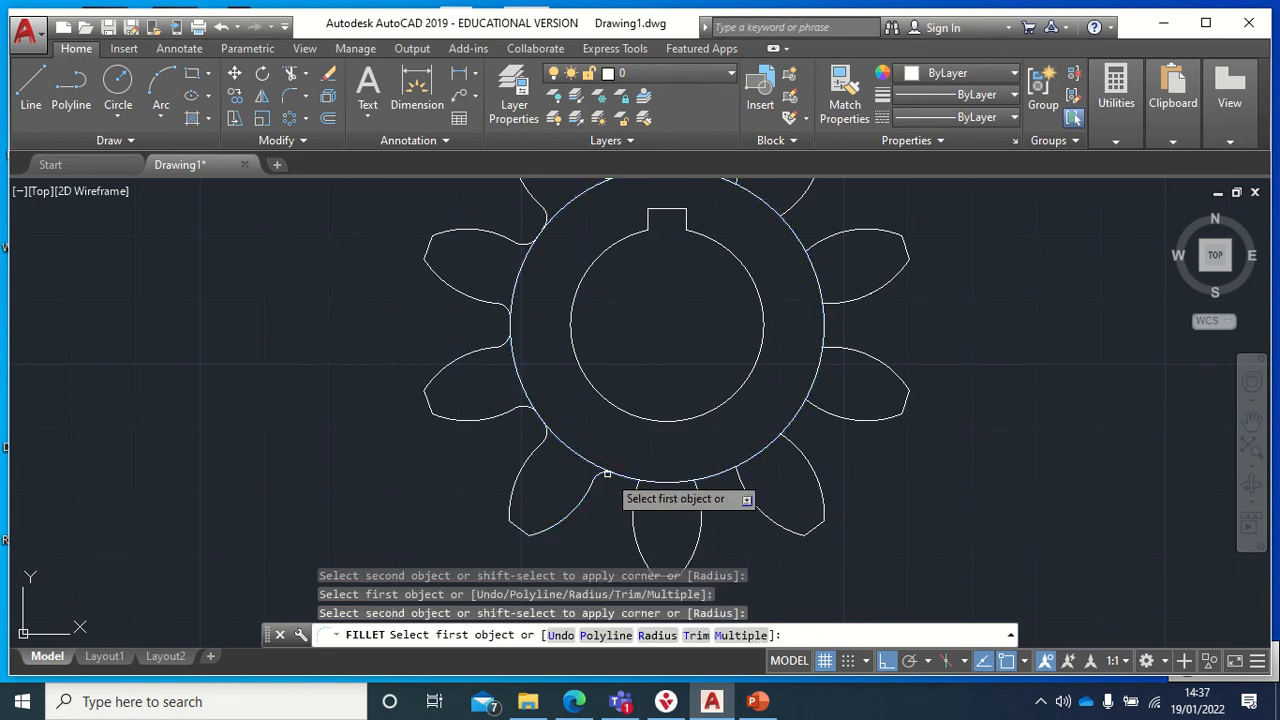
pyautogui.click(630, 514)
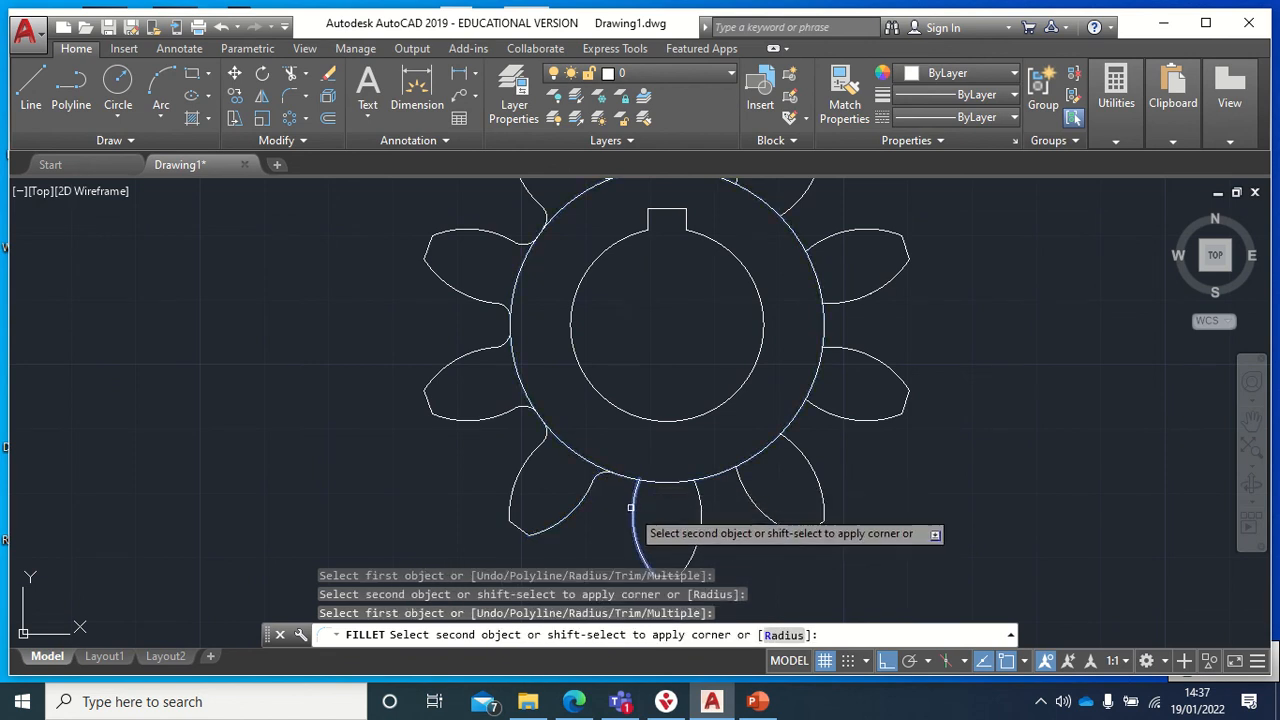
pyautogui.click(632, 490)
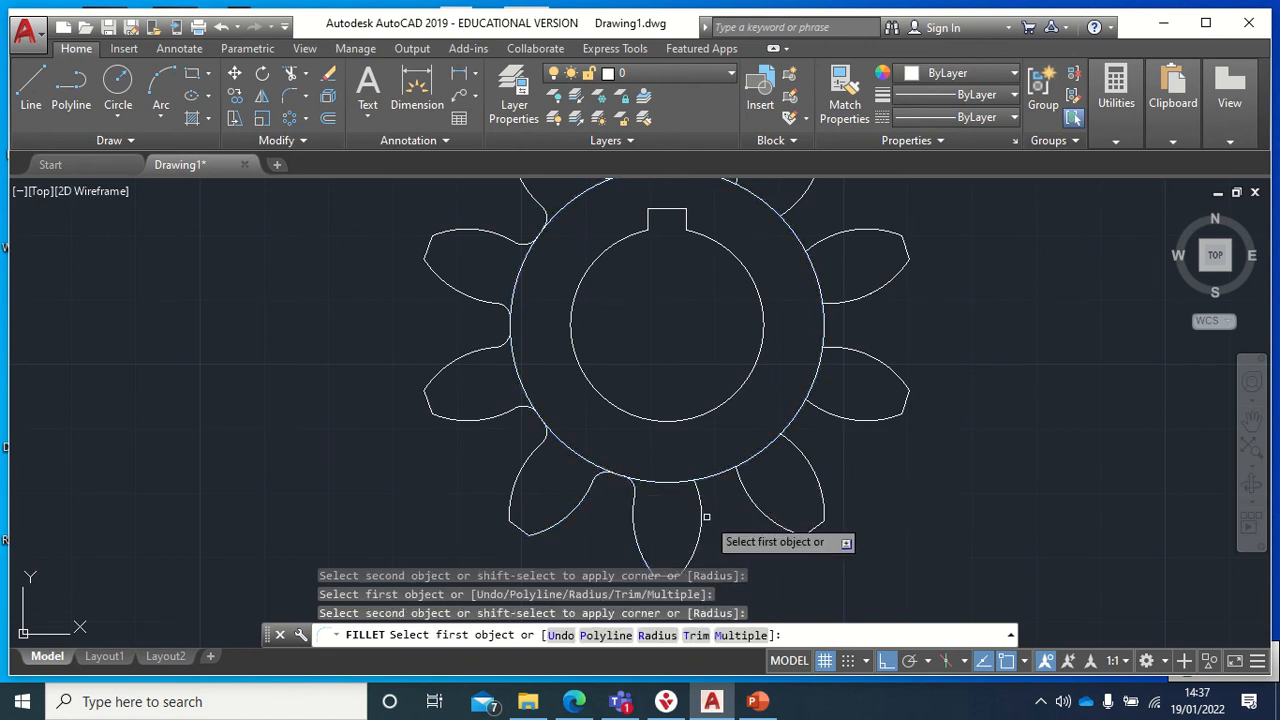
# Fillet the flanks to the root circle in the two gaps from the bottom tooth counter-clockwise to the lower right-hand tooth.
pyautogui.click(703, 518)
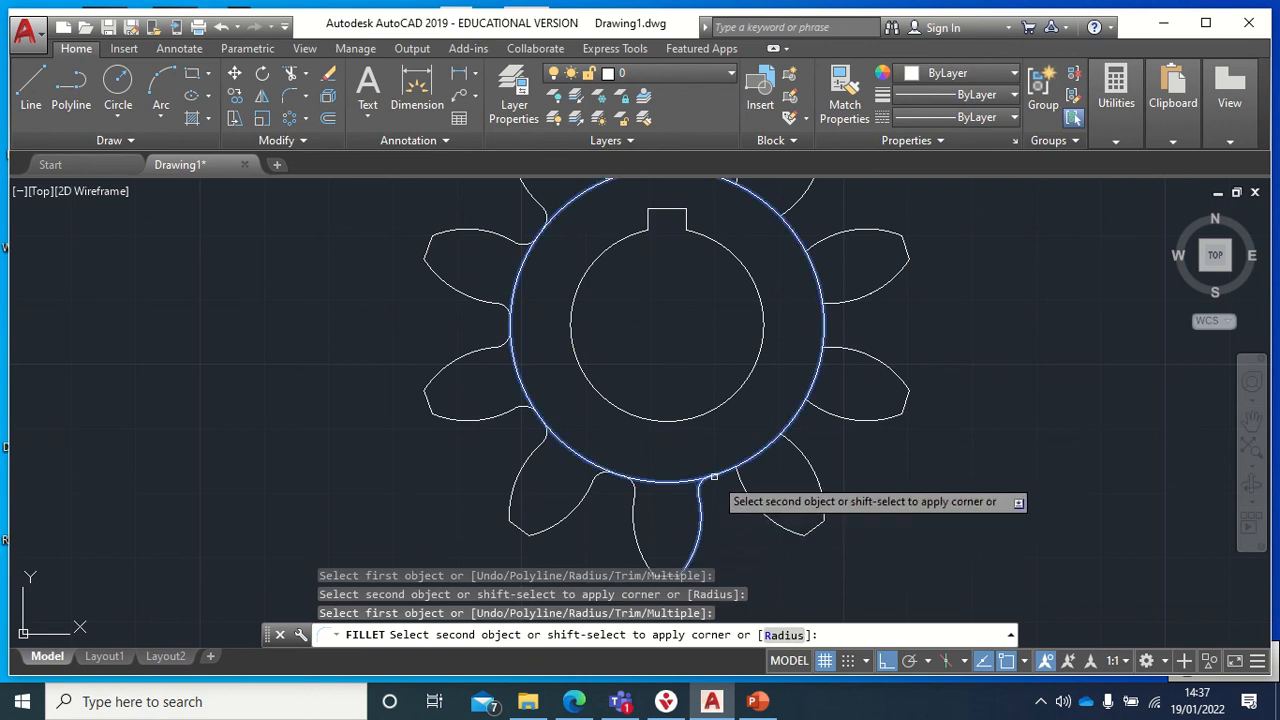
pyautogui.click(715, 478)
pyautogui.click(748, 501)
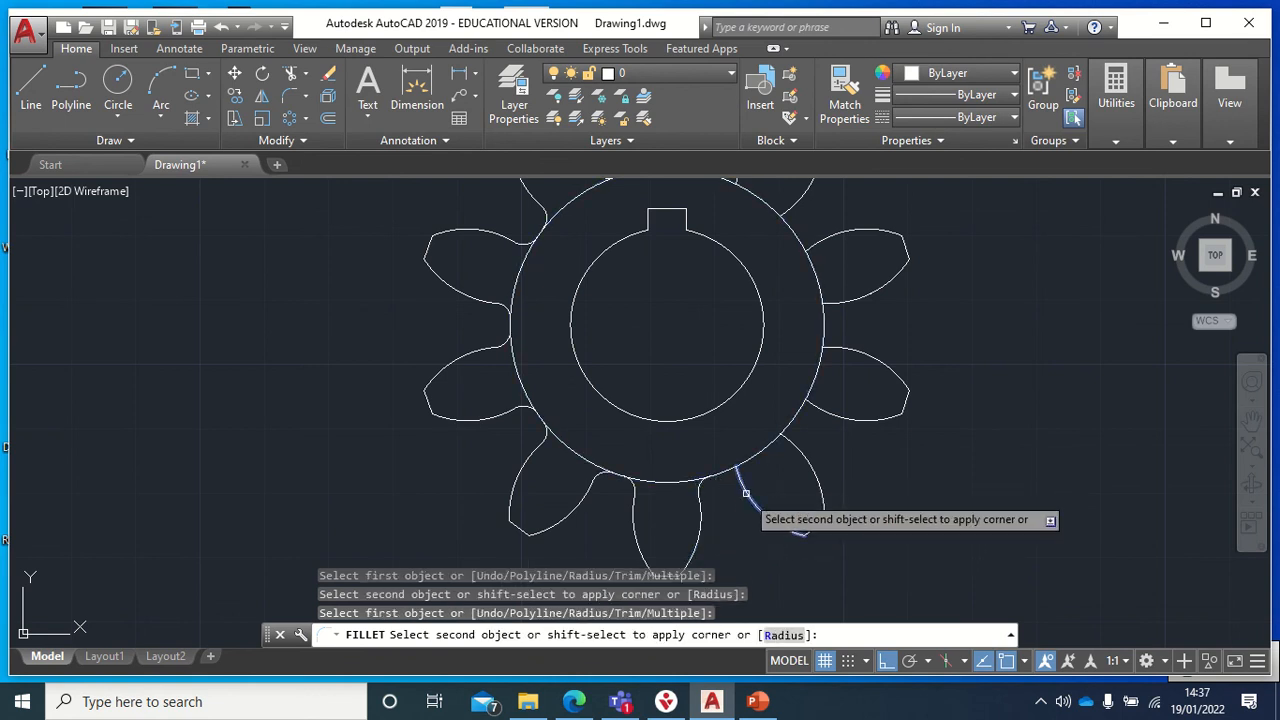
pyautogui.click(721, 476)
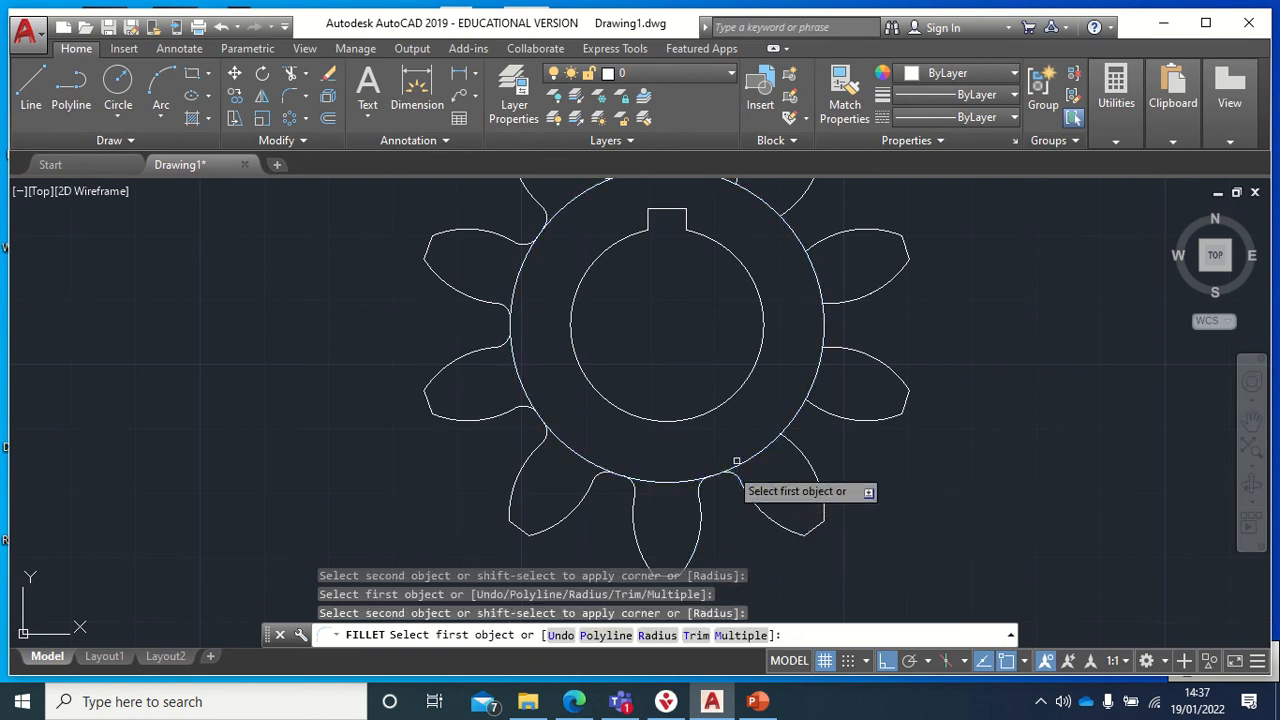
pyautogui.click(799, 430)
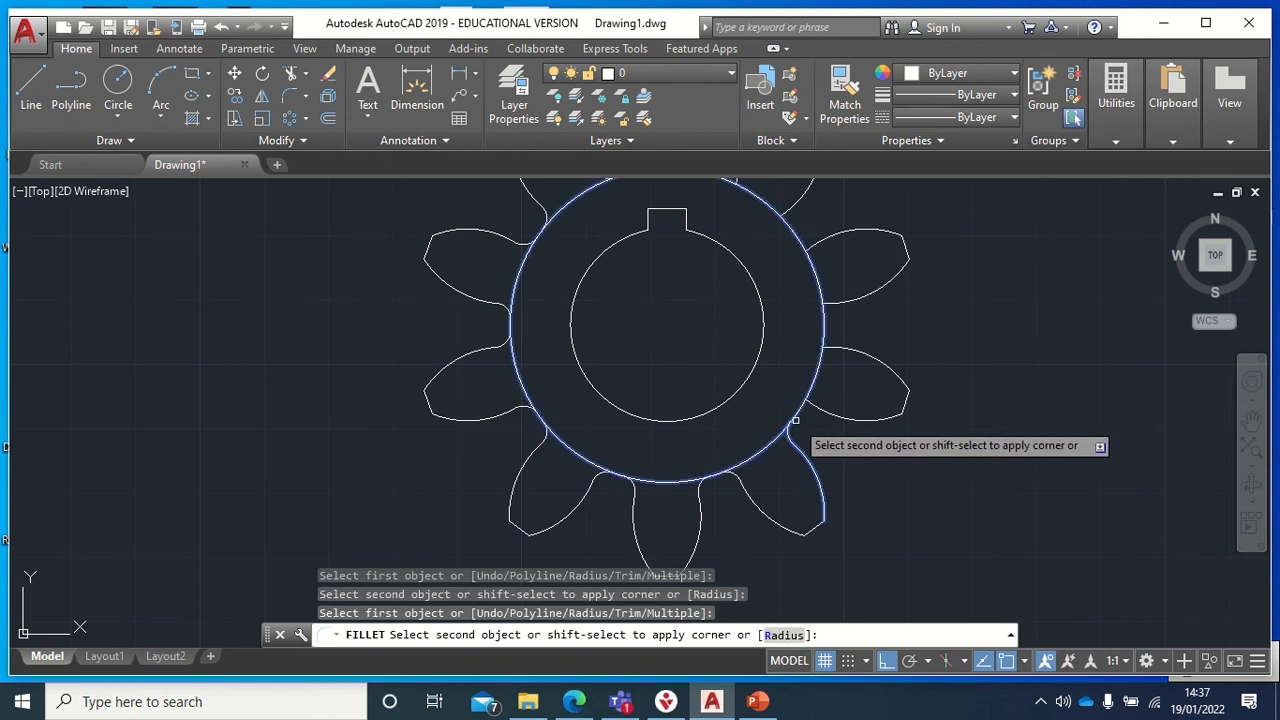
pyautogui.click(793, 421)
pyautogui.click(818, 409)
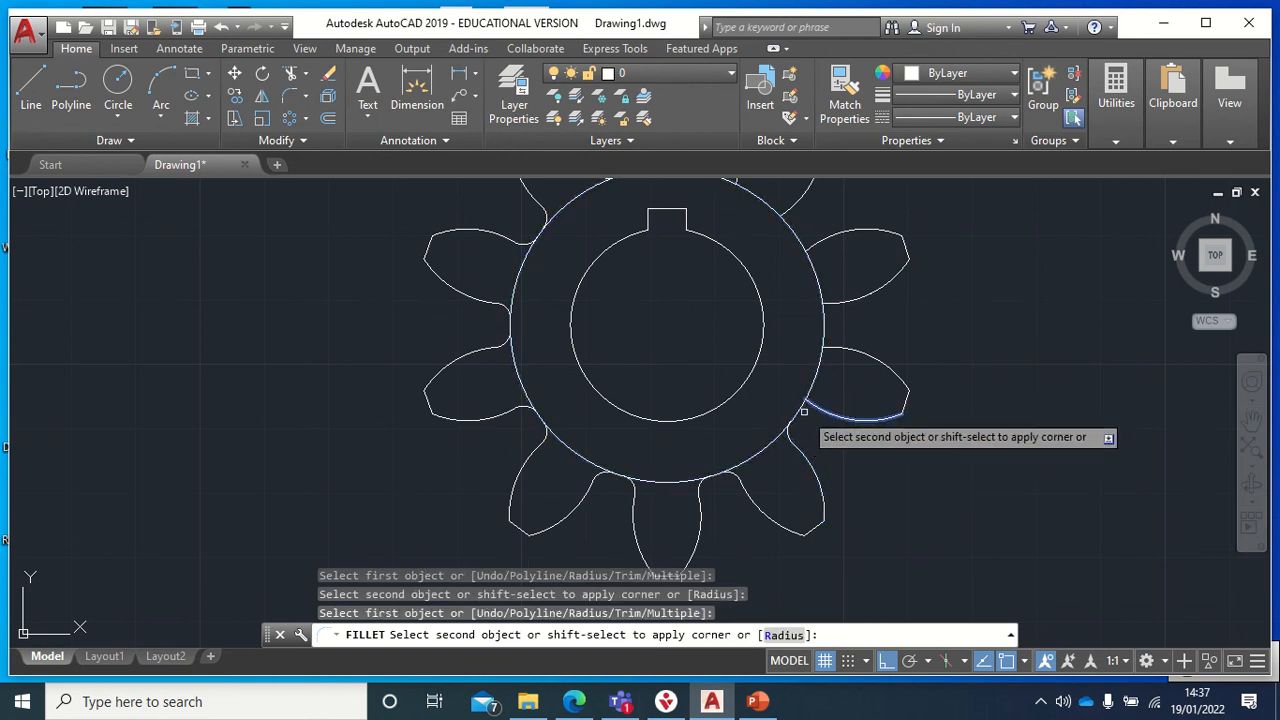
pyautogui.click(800, 411)
# Fillet the flanks to the root circle in the two gaps from the lower right-hand tooth up to the top tooth's right neighbour.
pyautogui.click(843, 345)
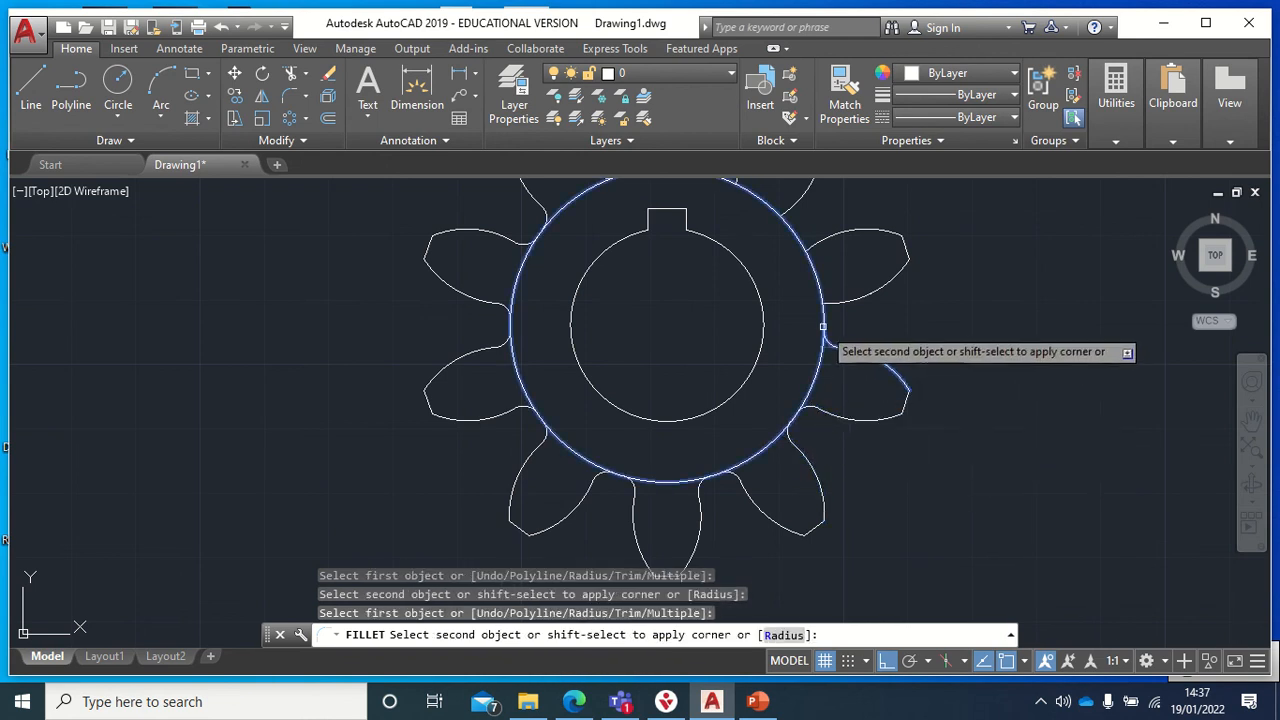
pyautogui.click(820, 326)
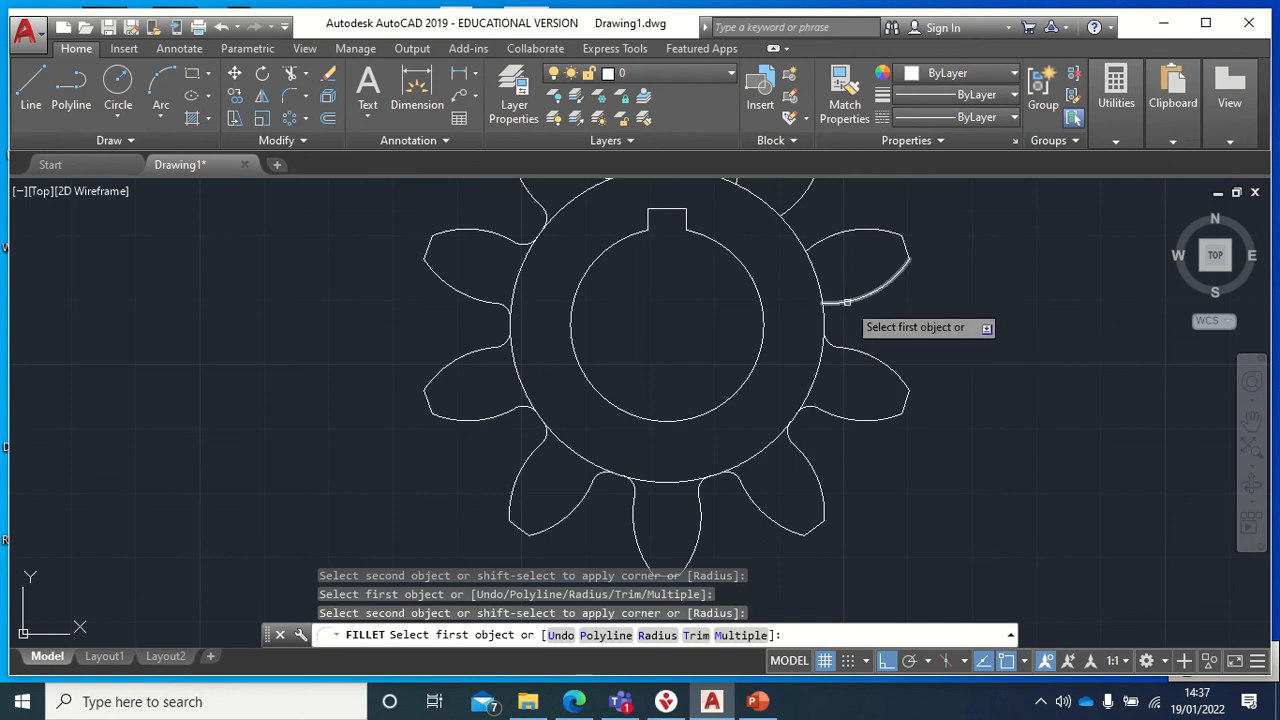
pyautogui.click(847, 300)
pyautogui.click(825, 319)
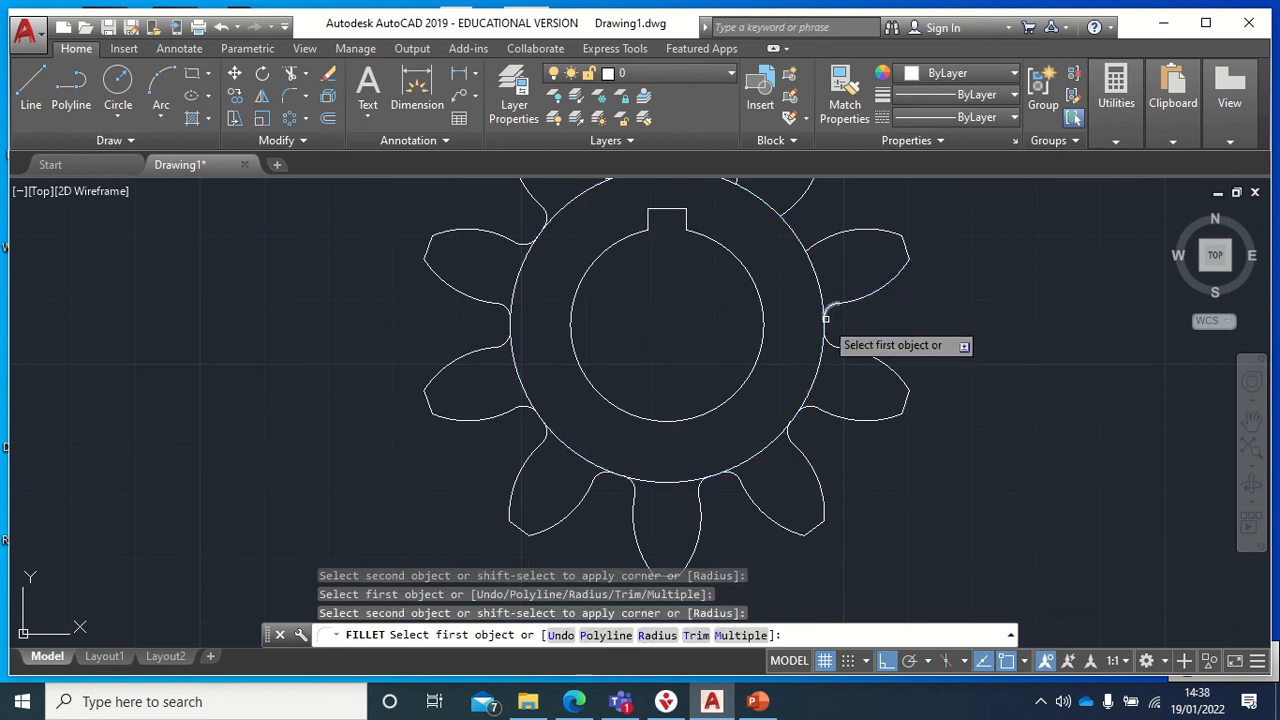
pyautogui.click(830, 239)
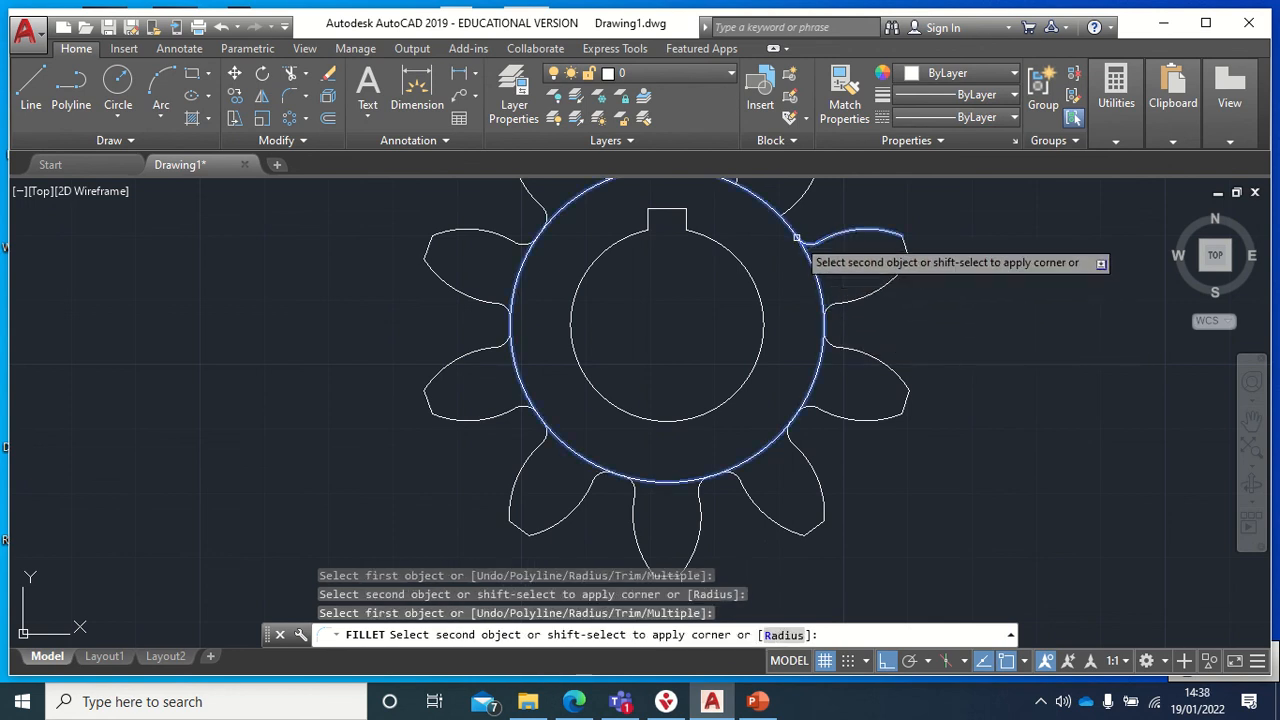
pyautogui.click(797, 246)
pyautogui.scroll(2, 797, 246)
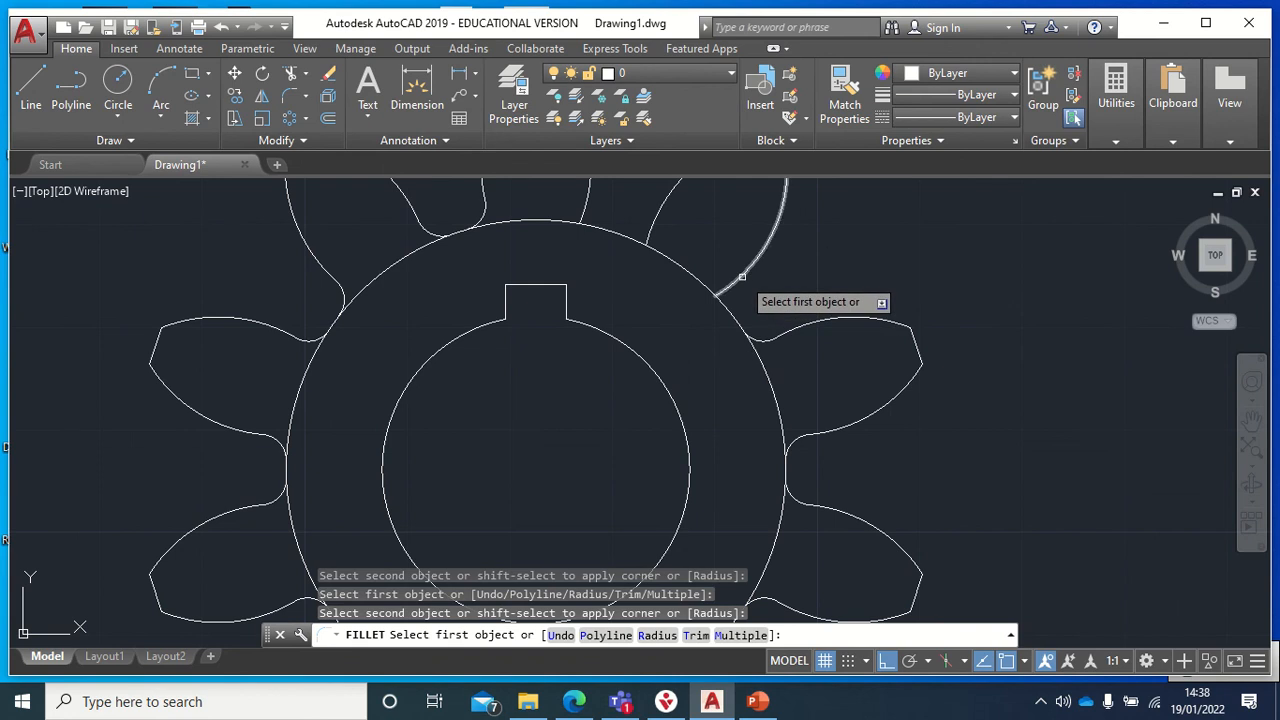
pyautogui.click(732, 297)
pyautogui.click(732, 297)
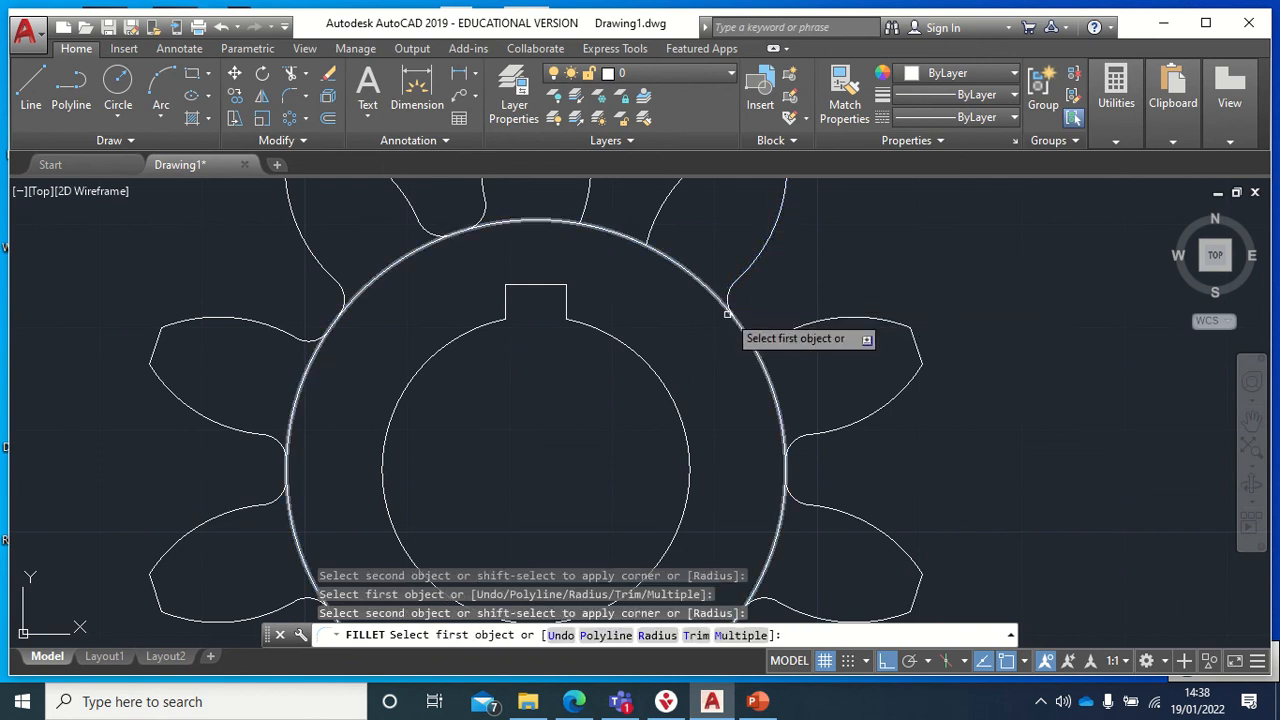
# Fillet both tooth flanks to the root circle in the gap between the top tooth and its right-hand neighbour.
pyautogui.click(646, 231)
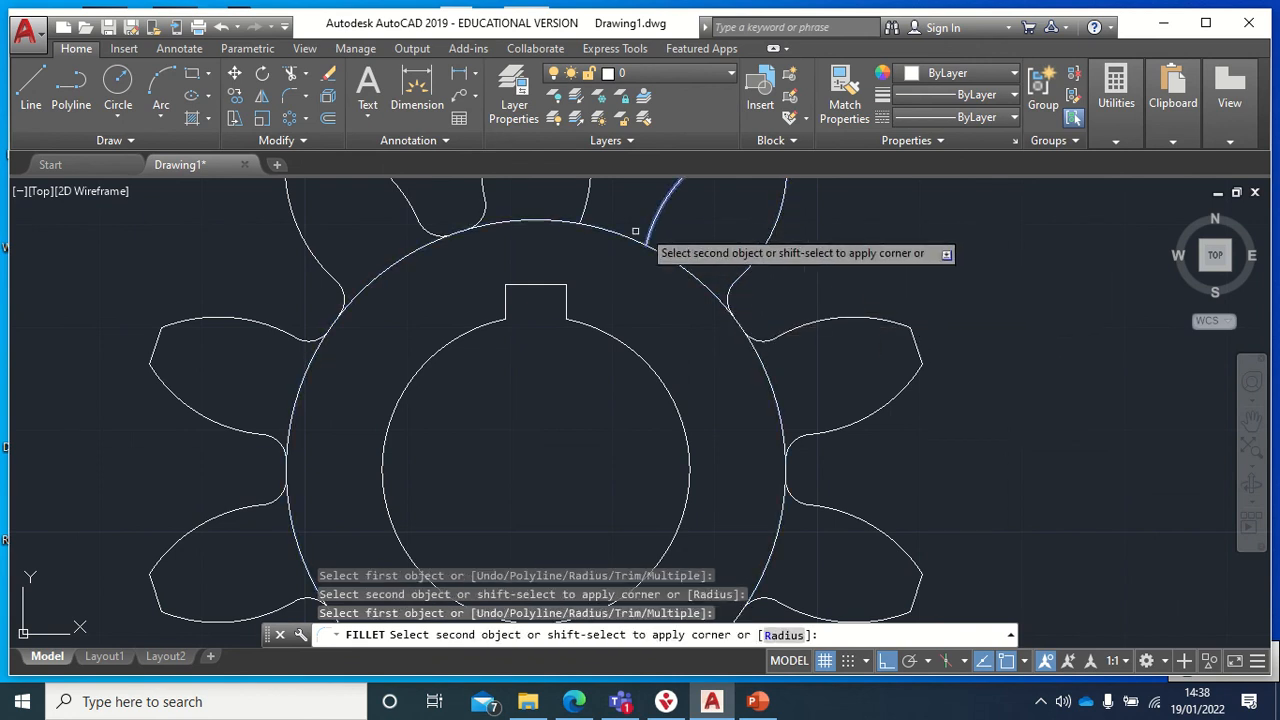
pyautogui.click(622, 237)
pyautogui.click(589, 224)
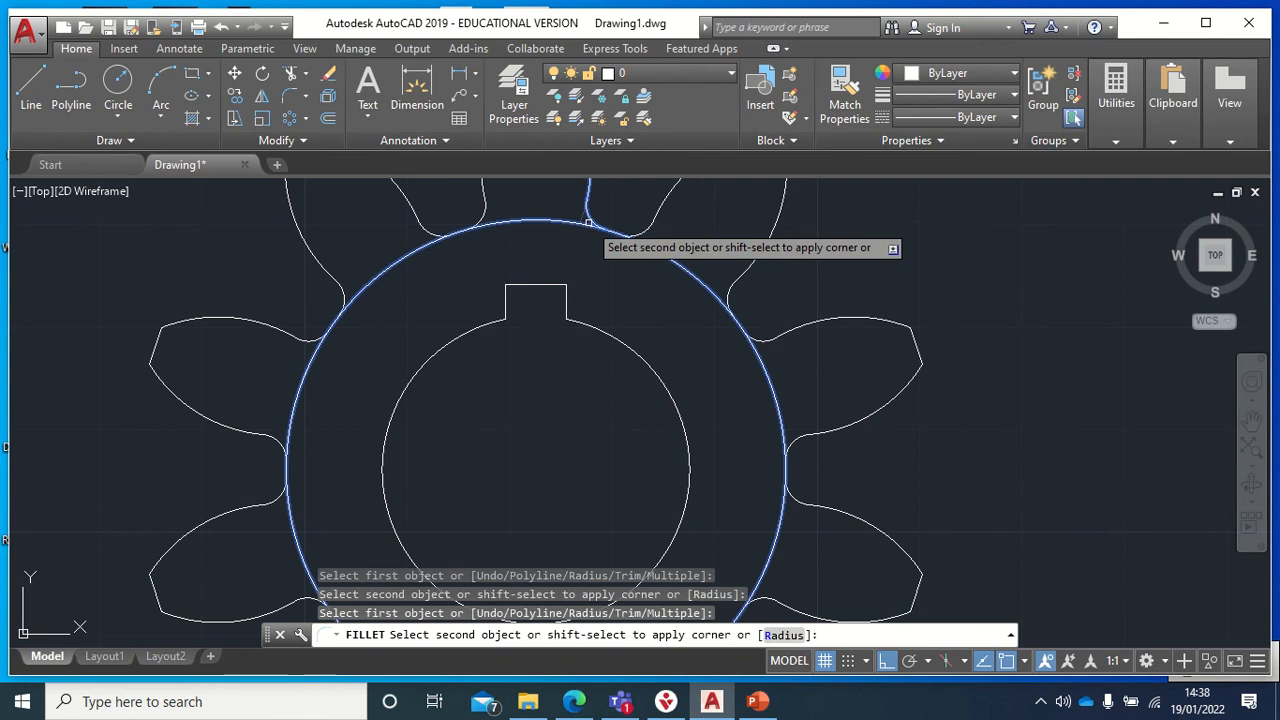
pyautogui.click(603, 235)
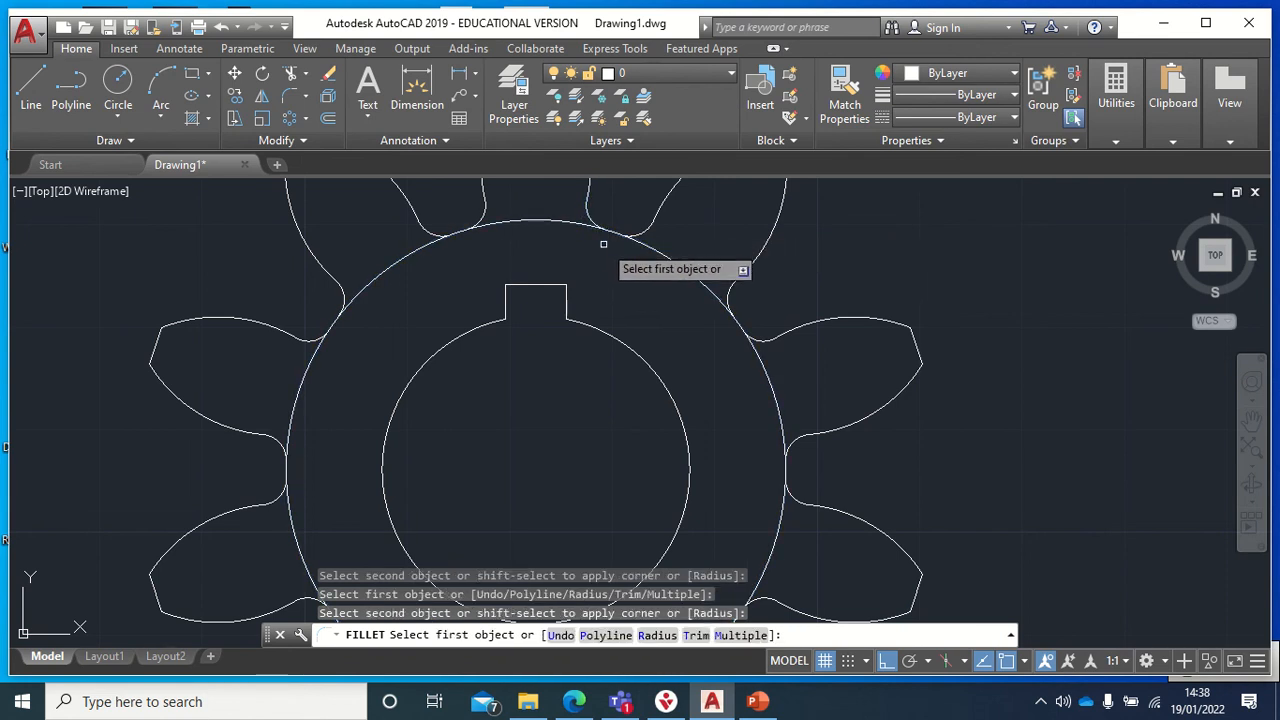
pyautogui.scroll(-2, 937, 347)
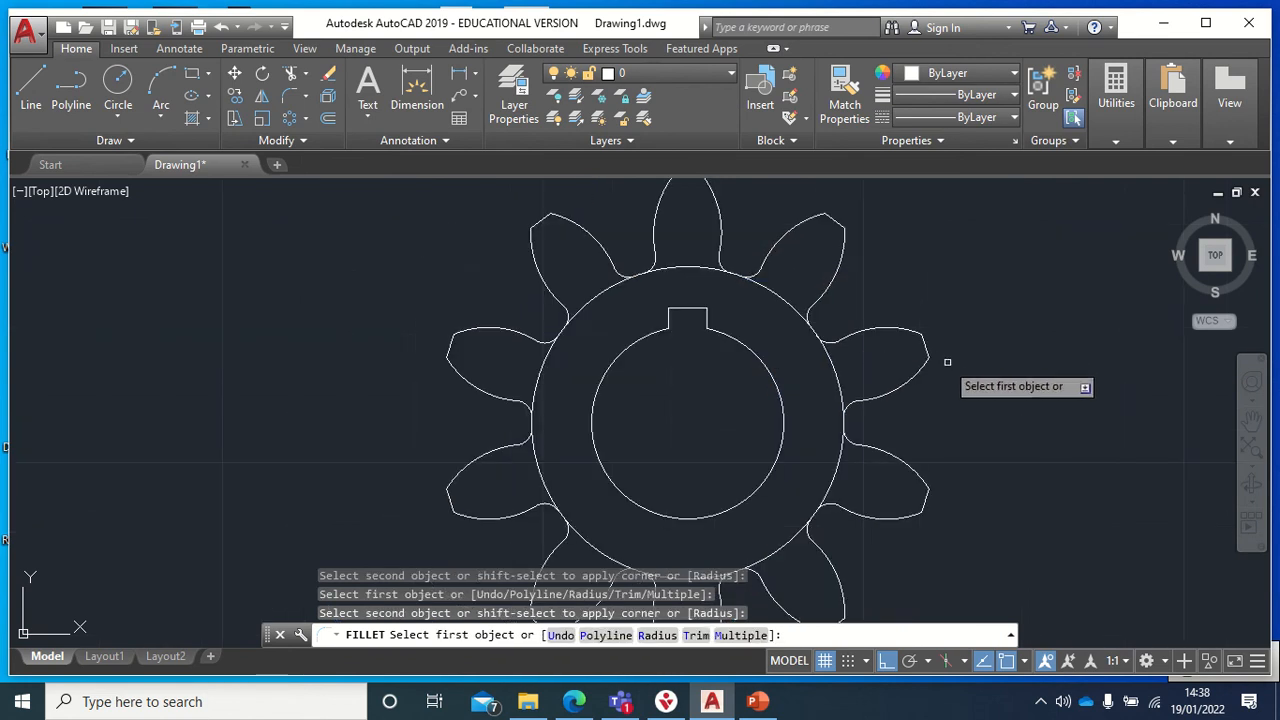
pyautogui.scroll(-2, 959, 369)
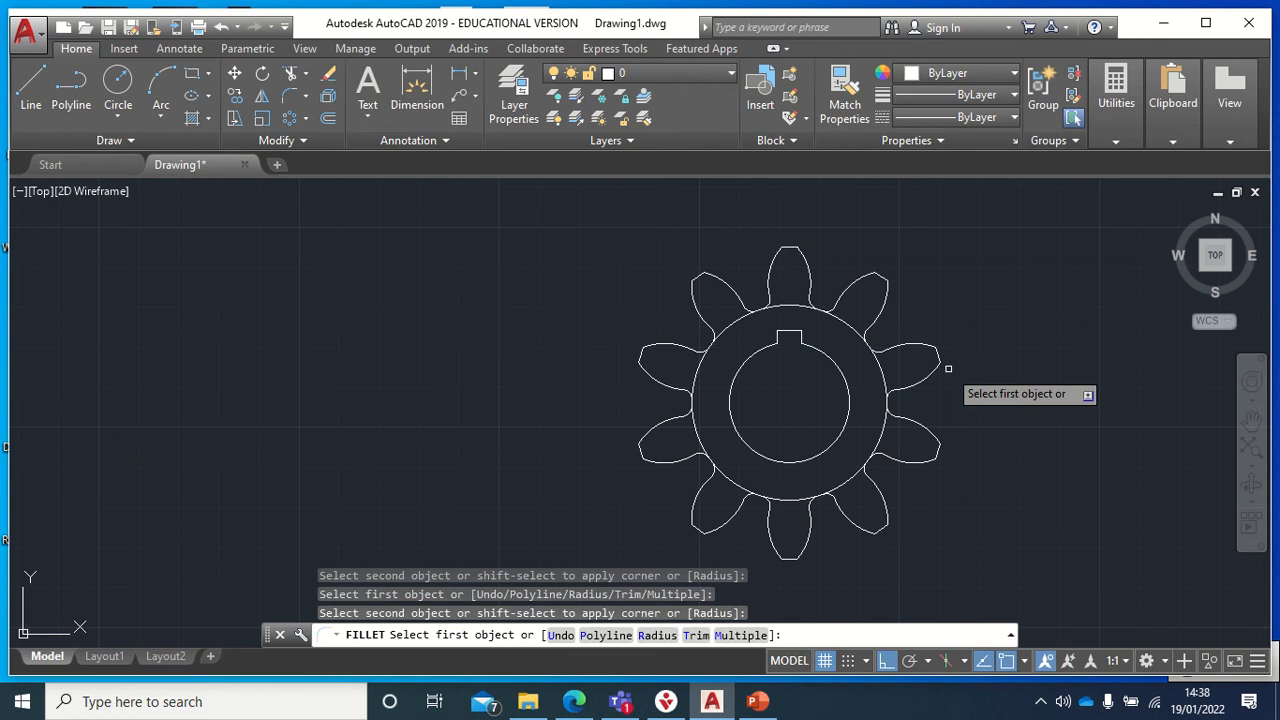
pyautogui.press('Return')
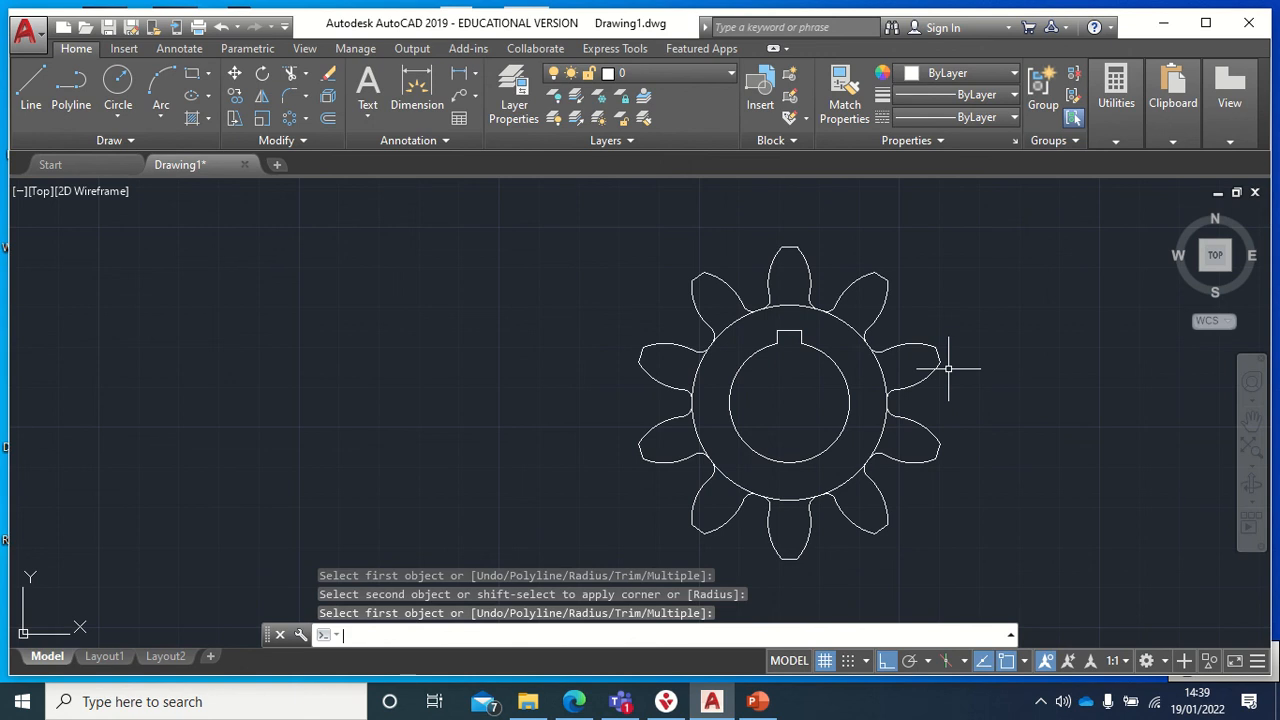
pyautogui.press('Escape')
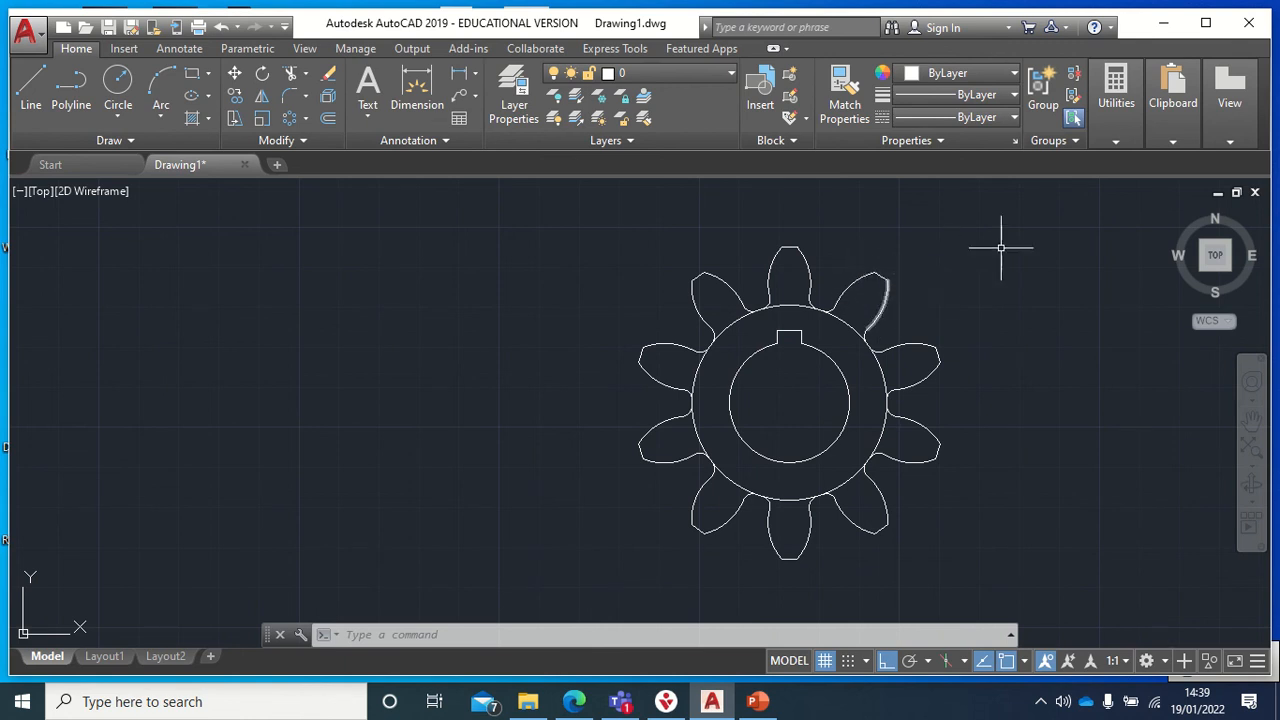
# Join all the gear's lines and arcs into polylines, with the complete drawing selected.
pyautogui.click(1045, 243)
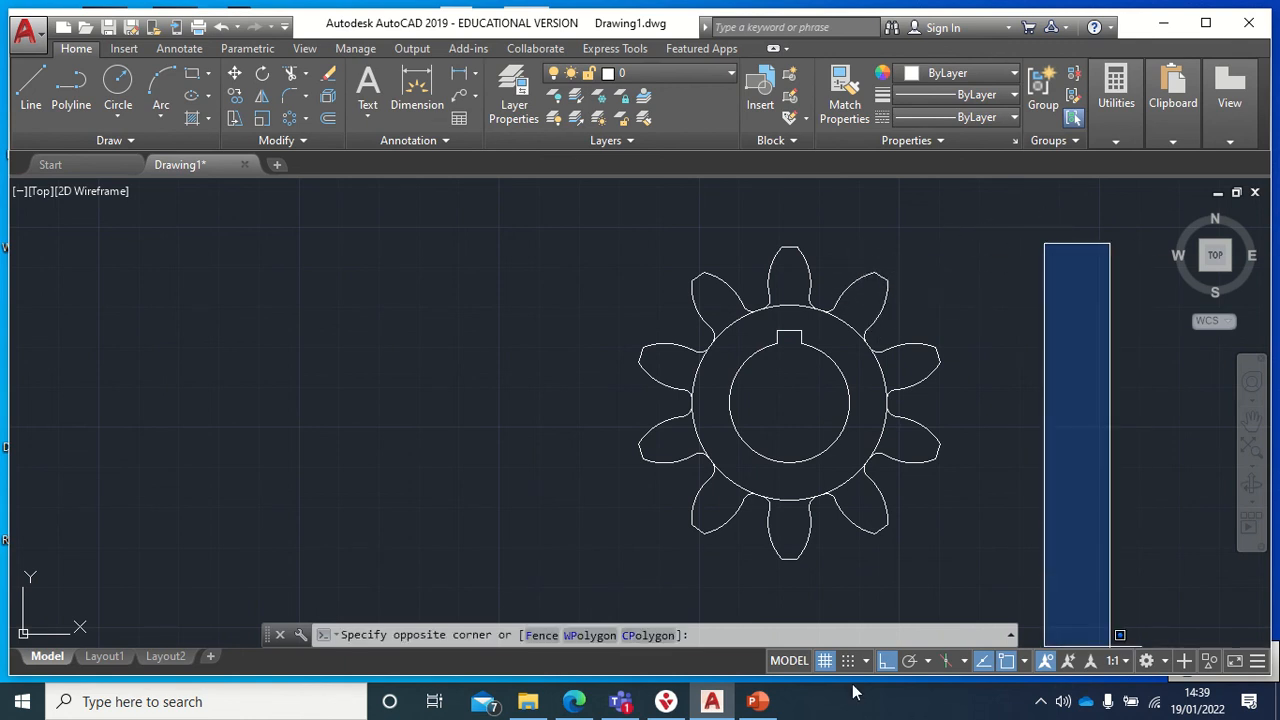
pyautogui.click(480, 604)
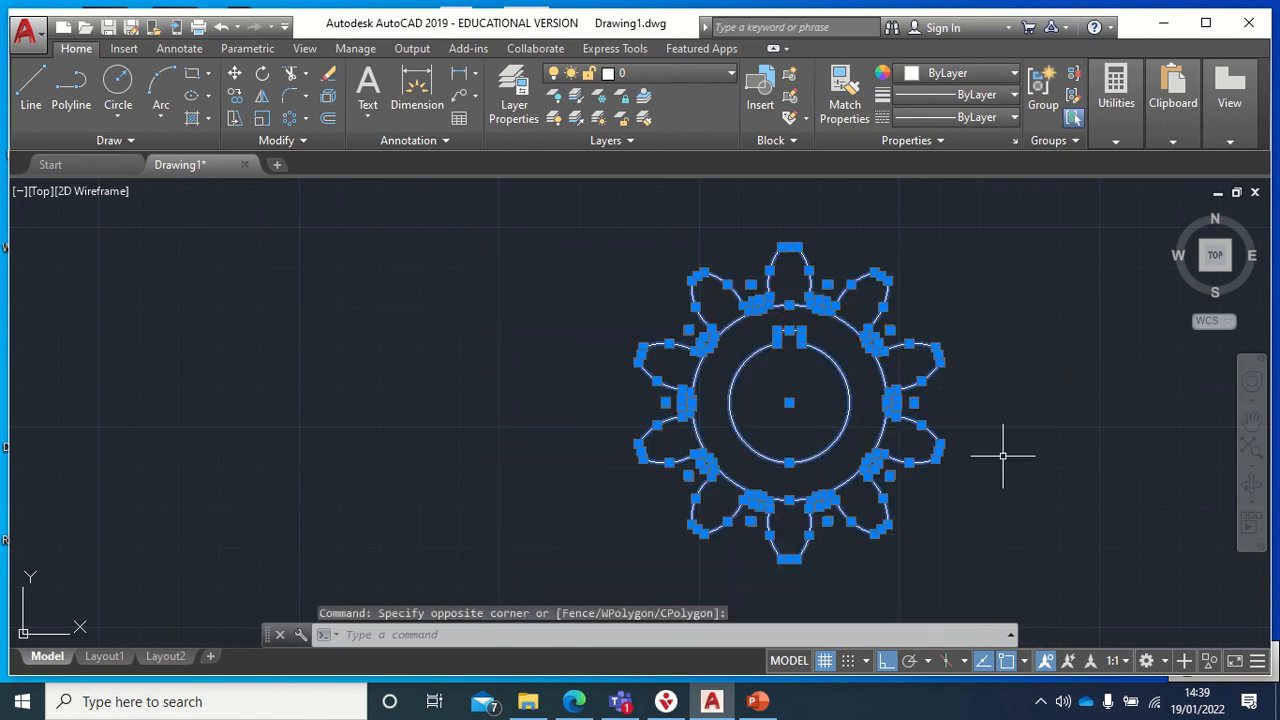
pyautogui.write('JOIN')
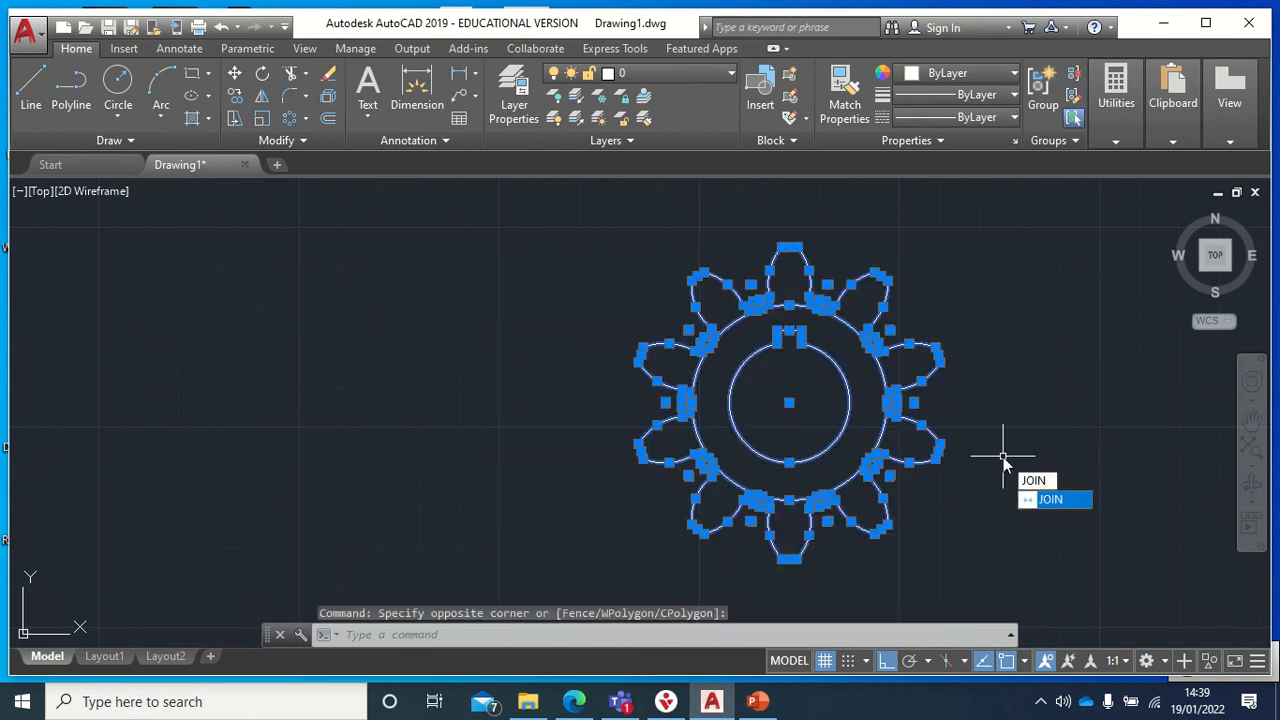
pyautogui.press('Return')
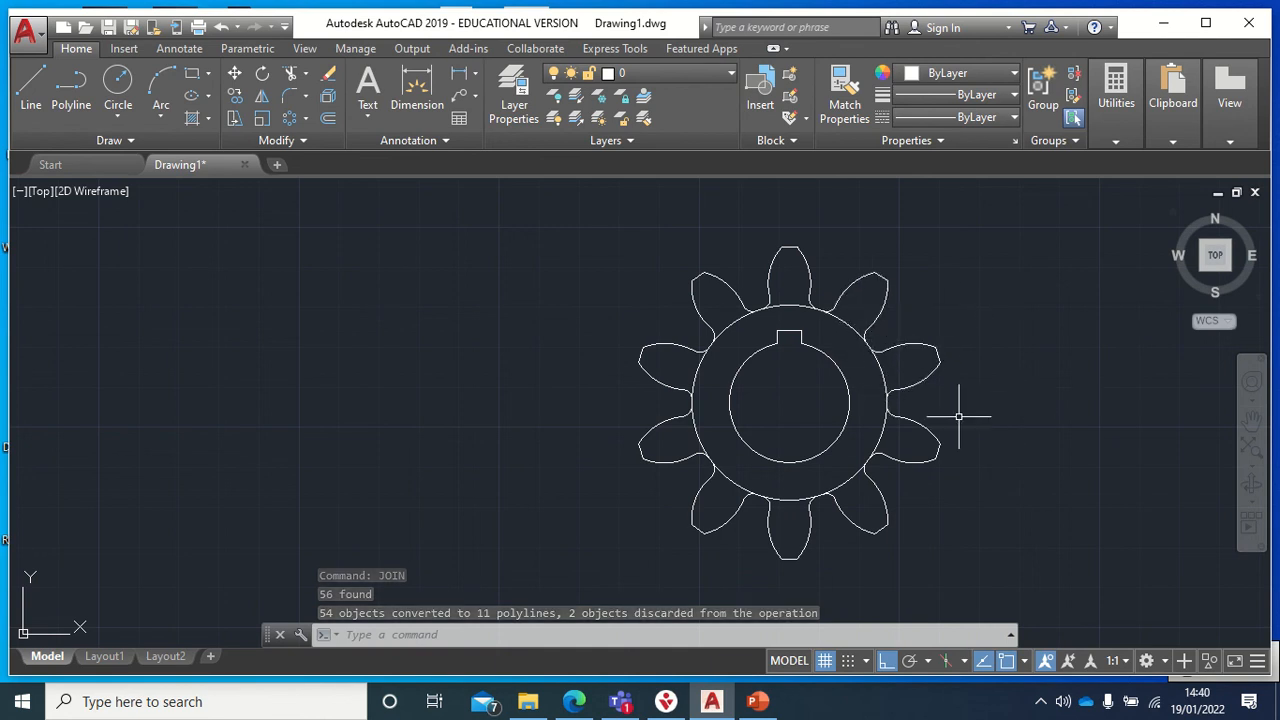
# Try to join the whole gear, including the tooth outlines, root circle and keyed bore, once more.
pyautogui.scroll(5, 916, 421)
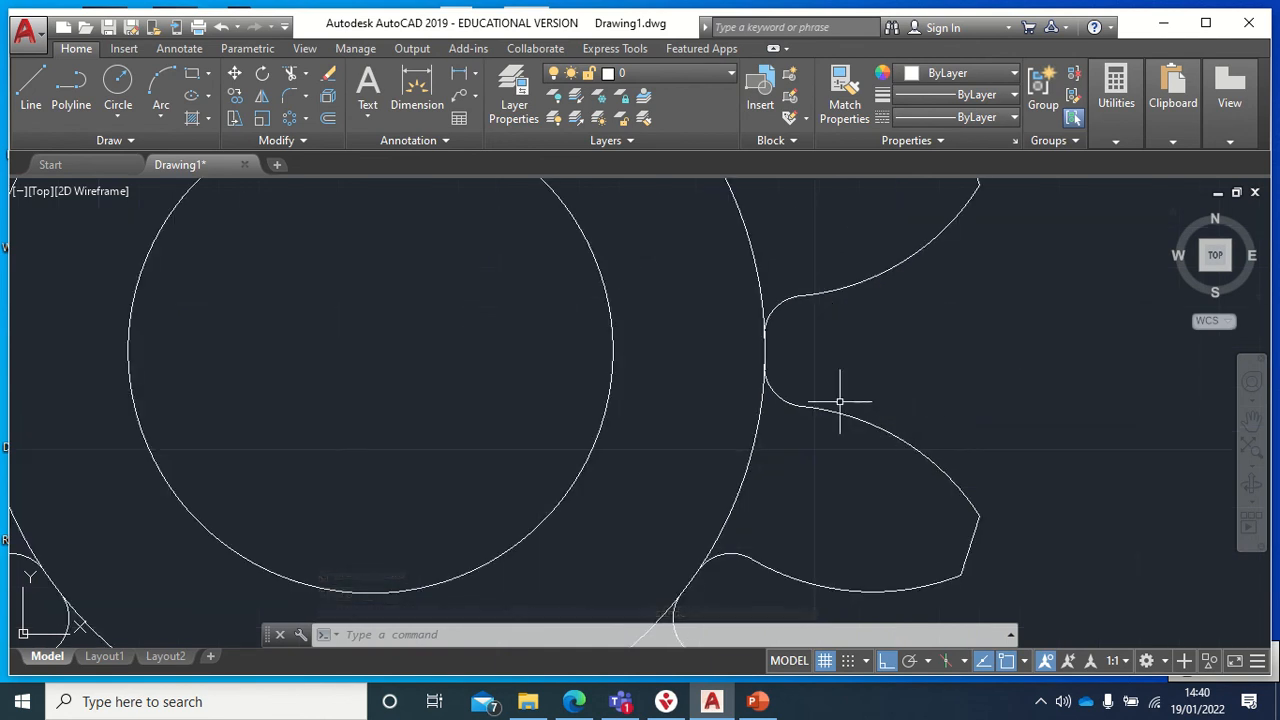
pyautogui.scroll(-2, 788, 363)
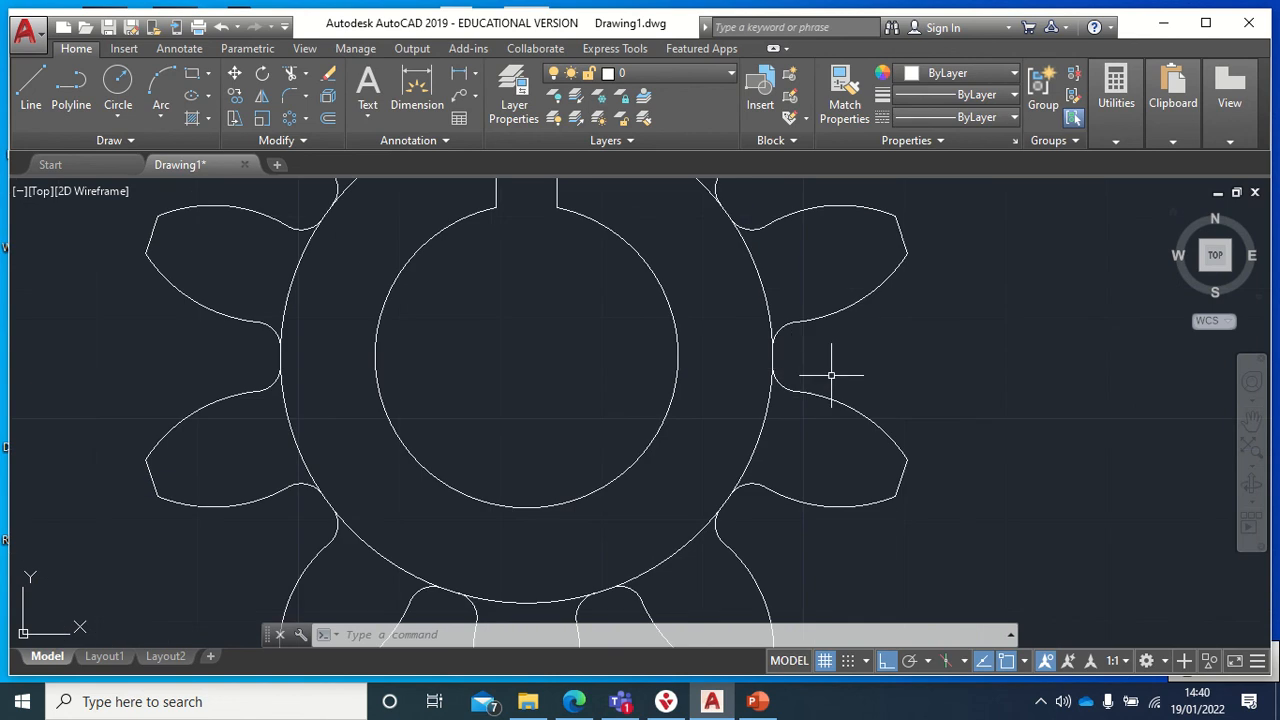
pyautogui.scroll(-2, 830, 377)
pyautogui.scroll(-1, 968, 255)
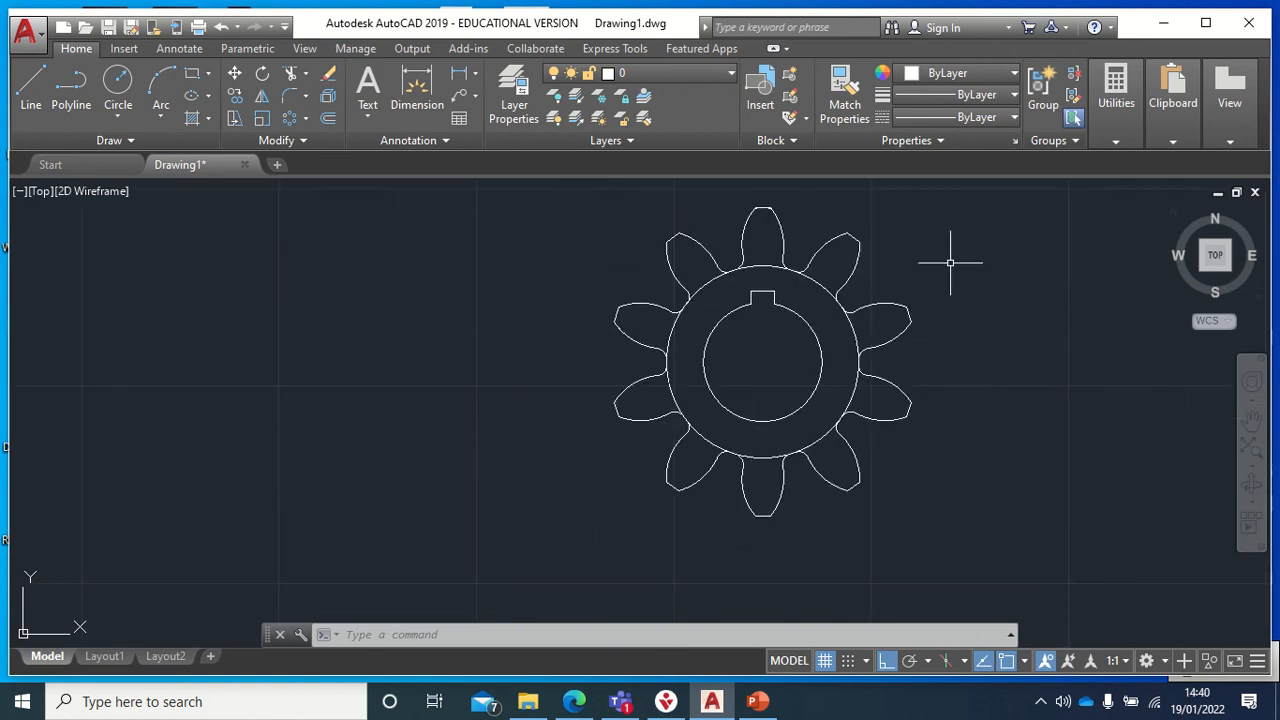
pyautogui.click(995, 210)
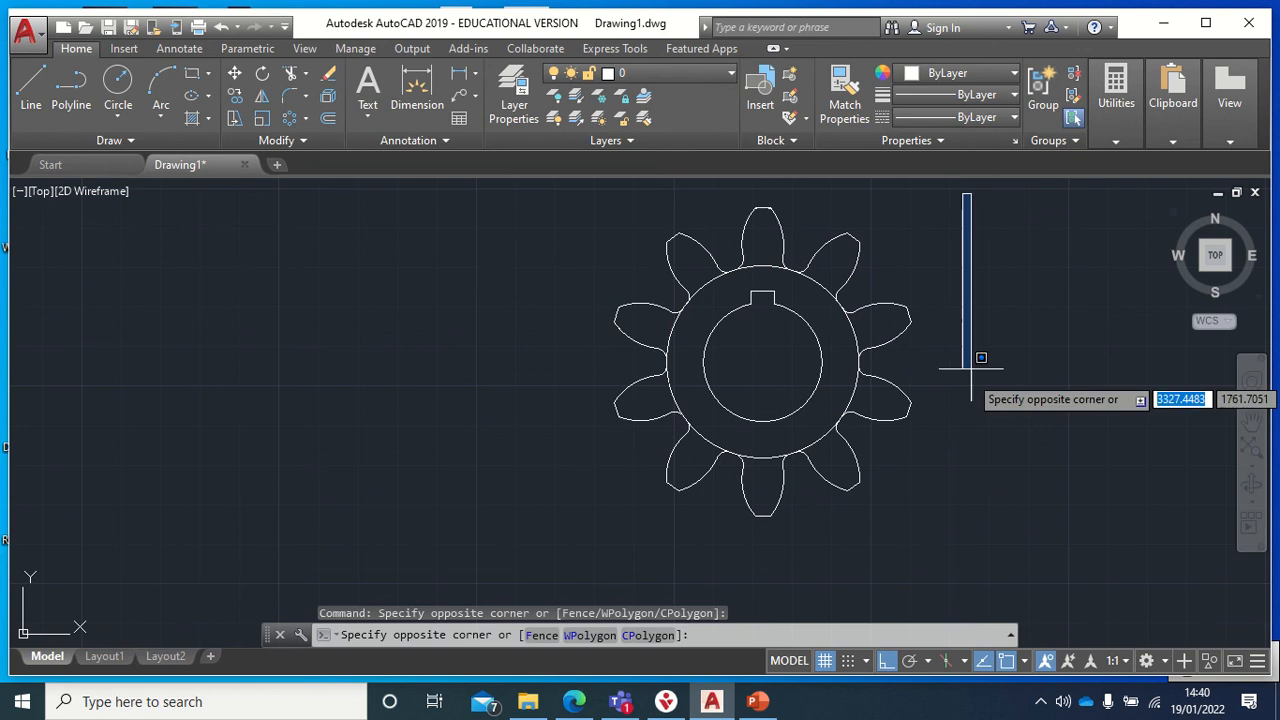
pyautogui.click(431, 595)
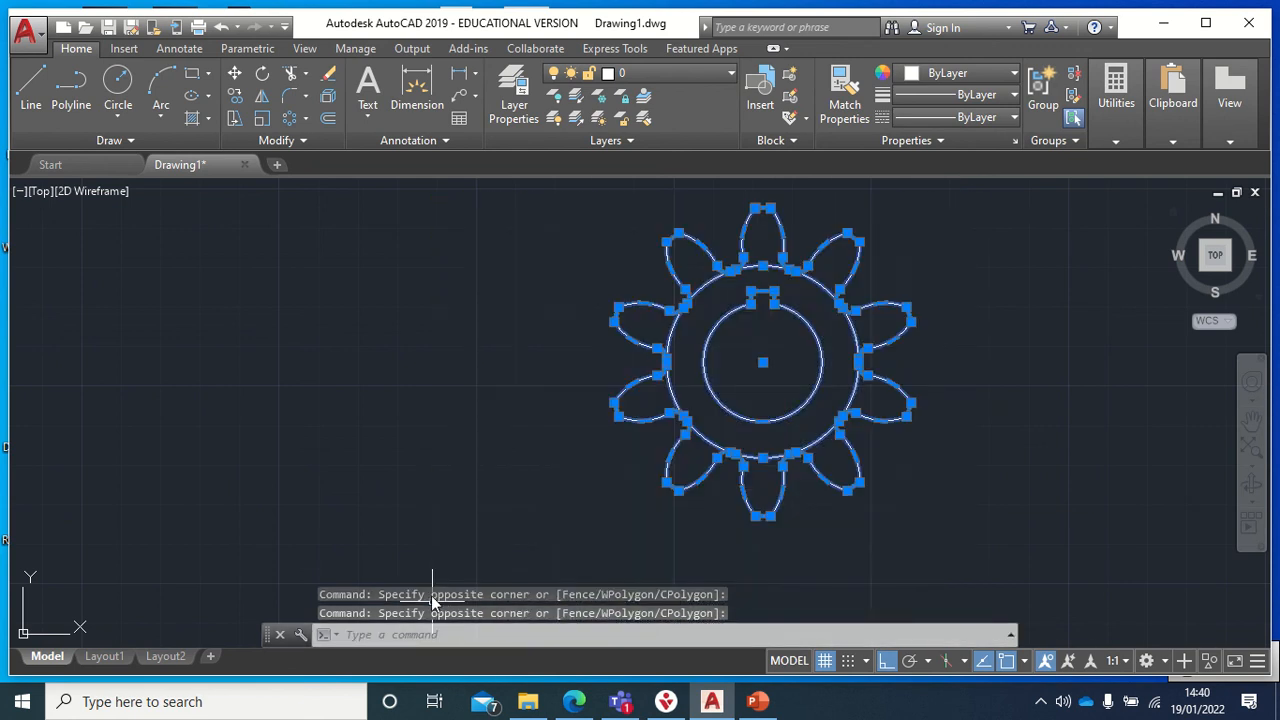
pyautogui.write('JOIN')
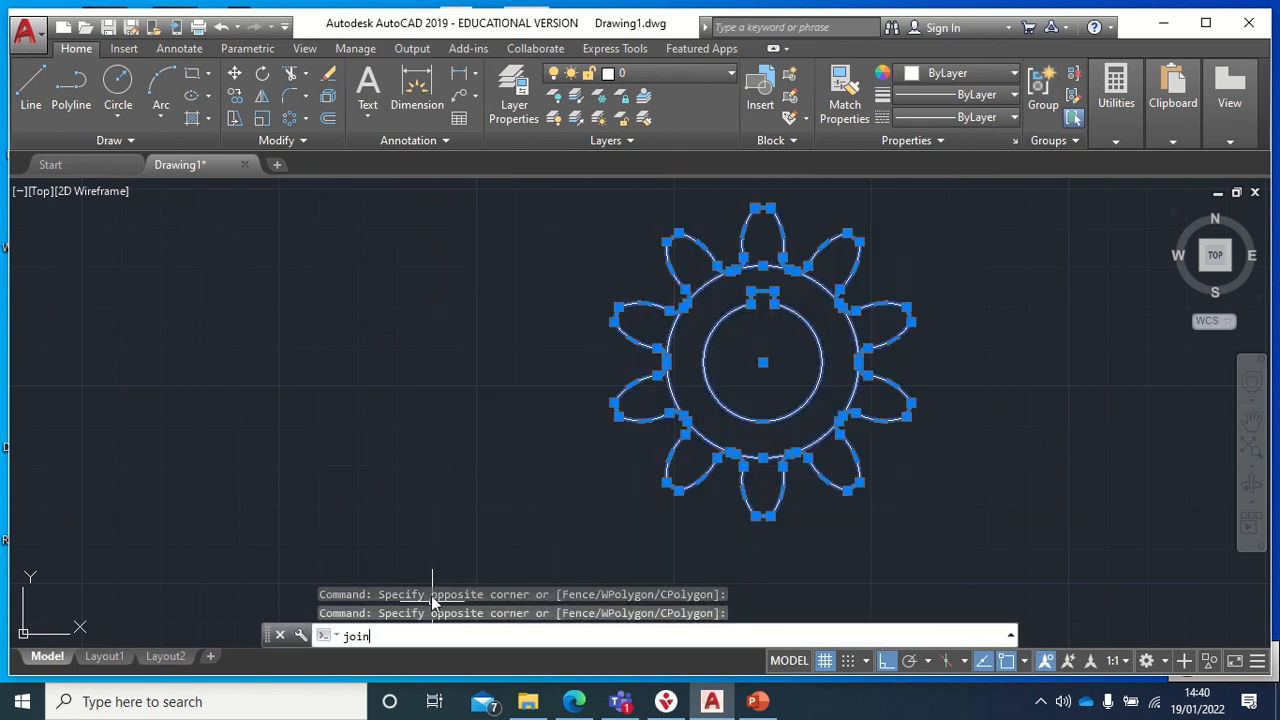
pyautogui.press('Return')
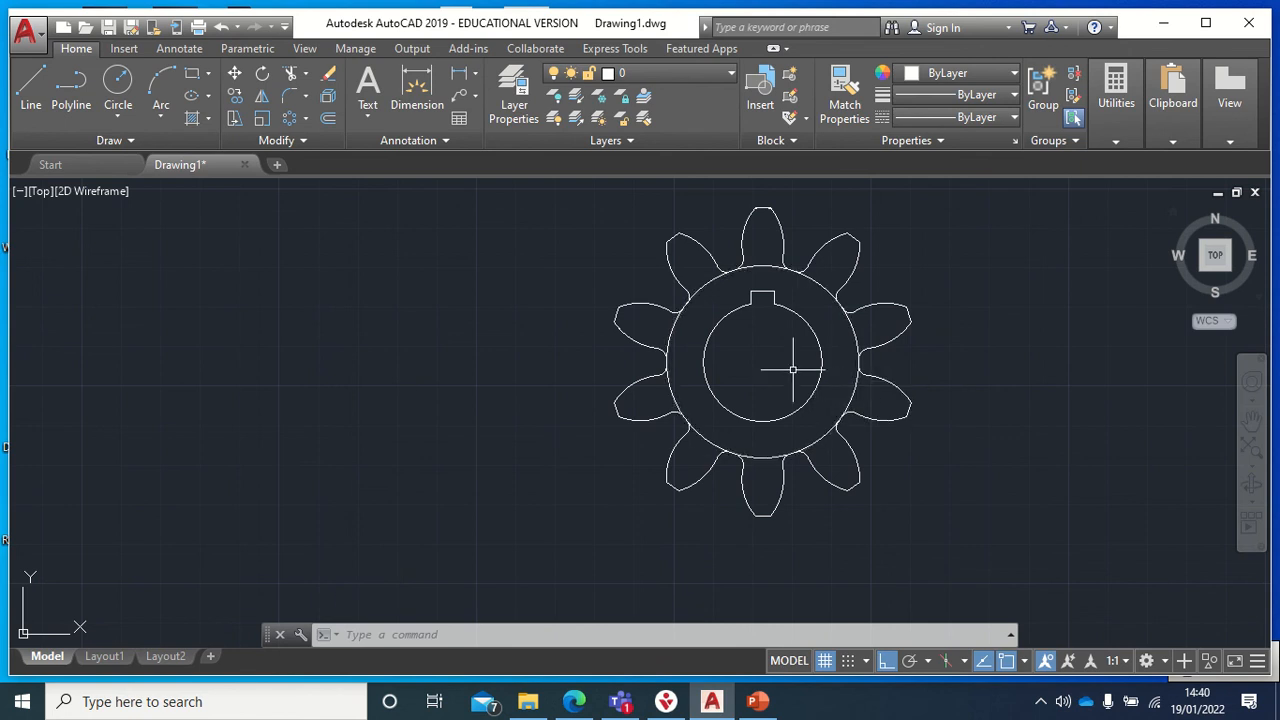
pyautogui.scroll(-2, 780, 399)
pyautogui.scroll(3, 781, 400)
pyautogui.moveTo(782, 399); pyautogui.dragTo(762, 534, button='middle')
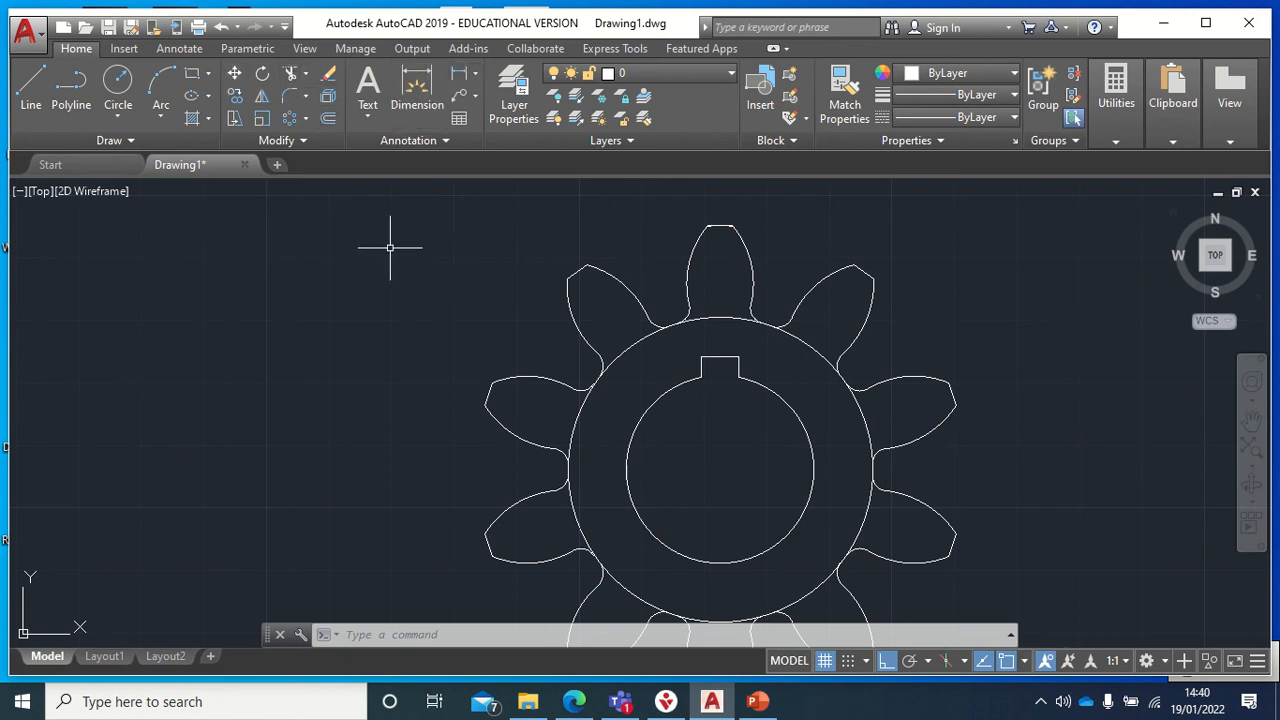
pyautogui.click(290, 73)
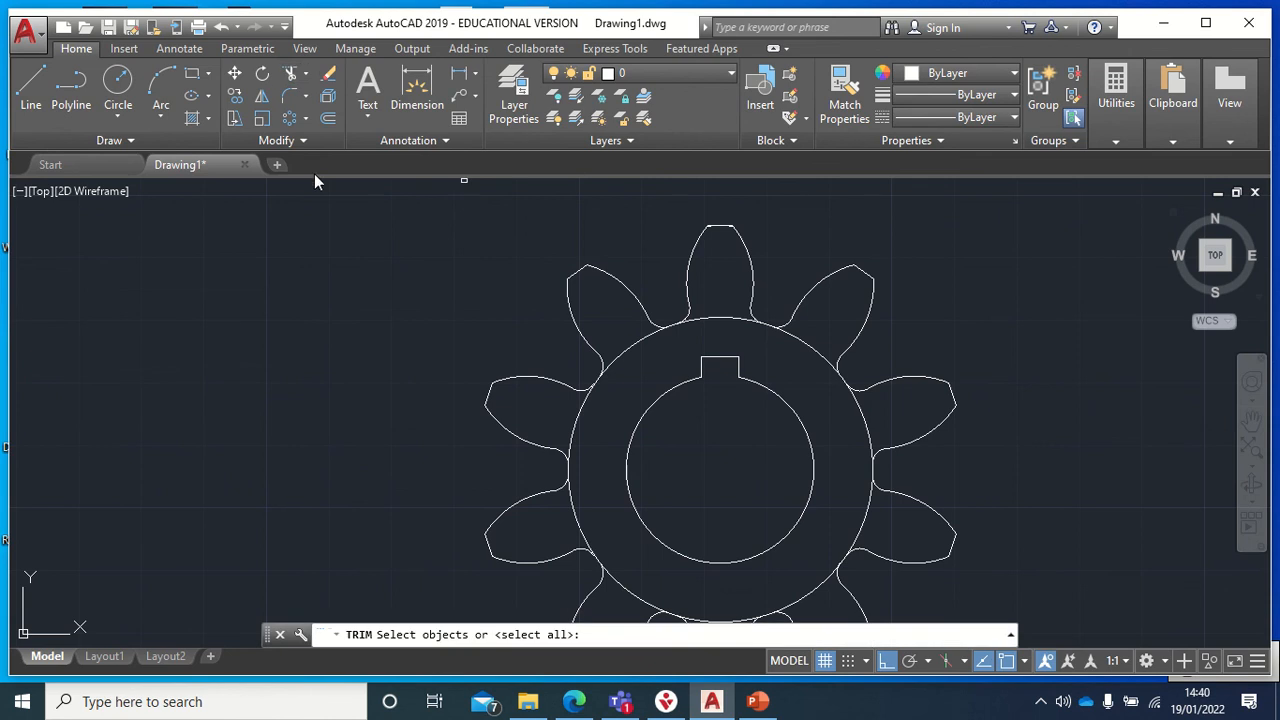
pyautogui.press('Return')
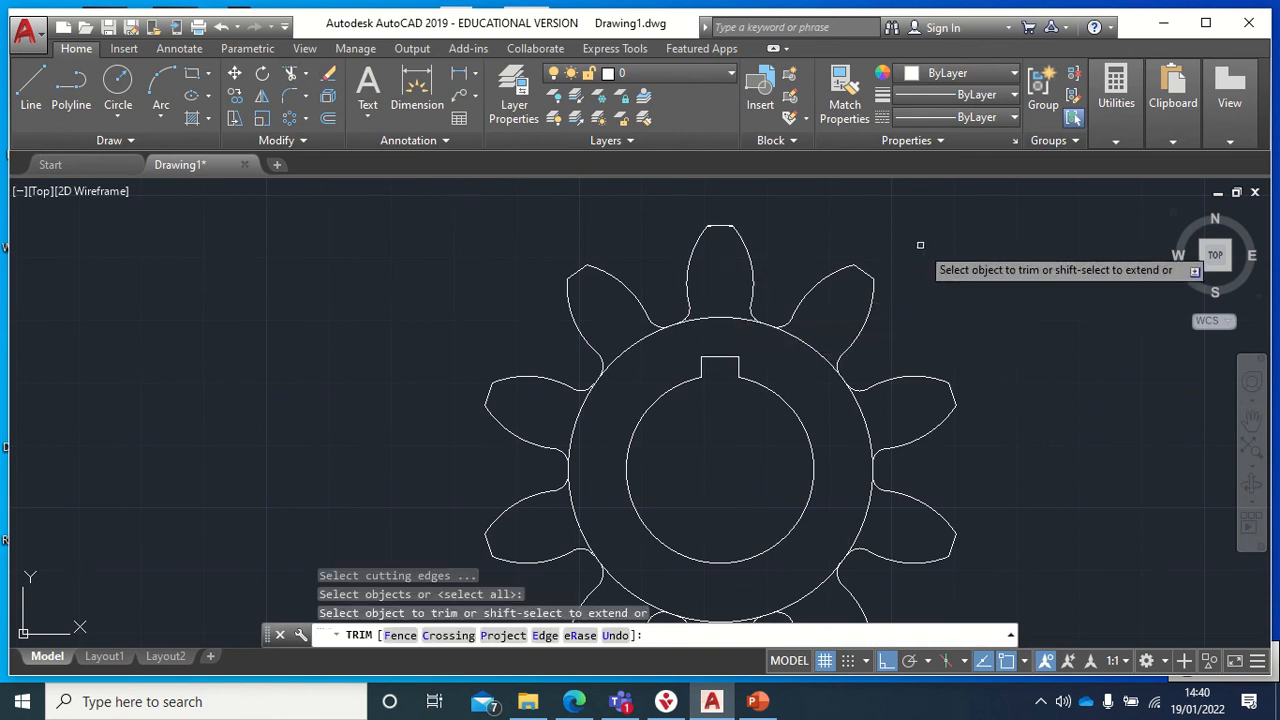
pyautogui.press('Return')
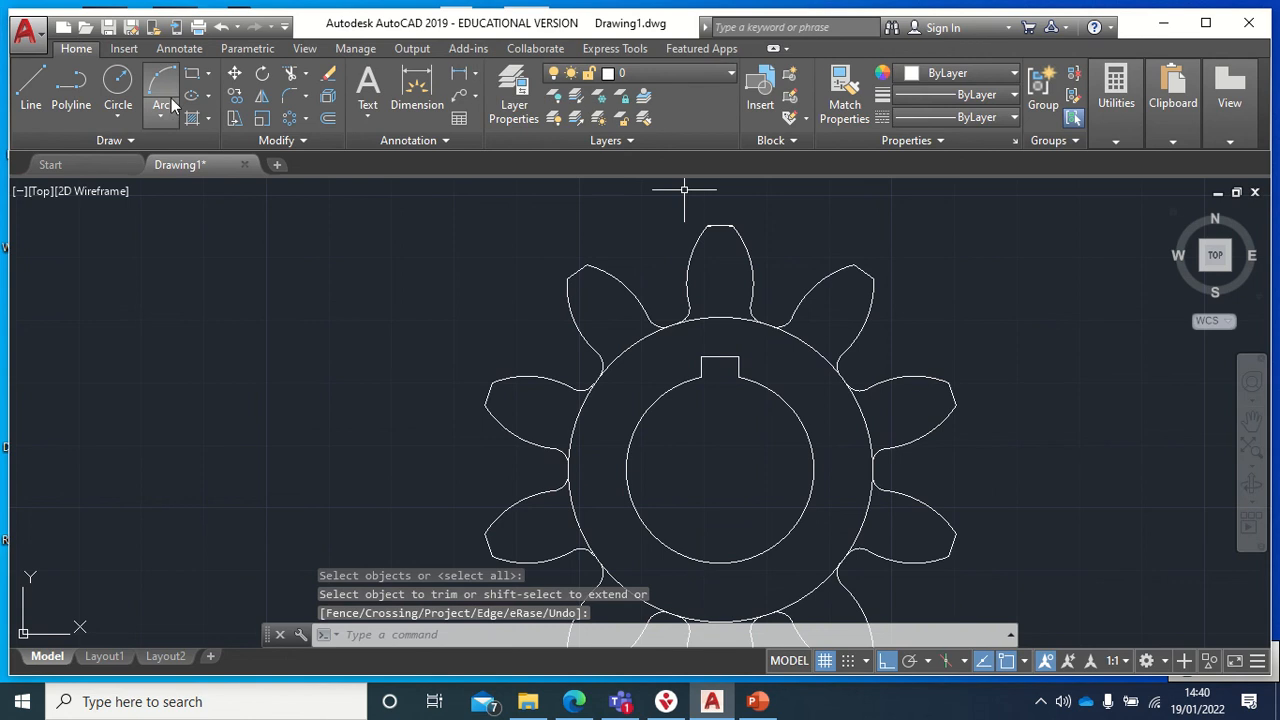
# Trim away the root circle's arcs beneath the top tooth and the right-hand teeth, using all objects as cutting edges.
pyautogui.click(289, 74)
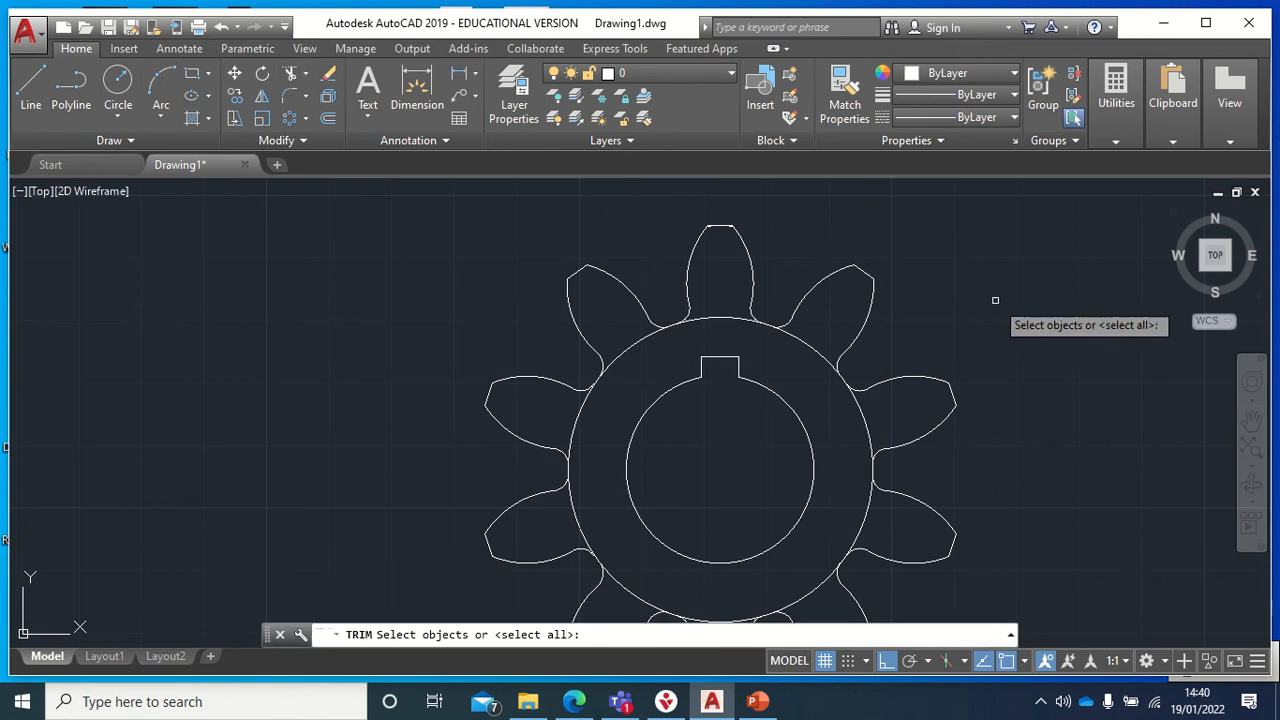
pyautogui.press('Return')
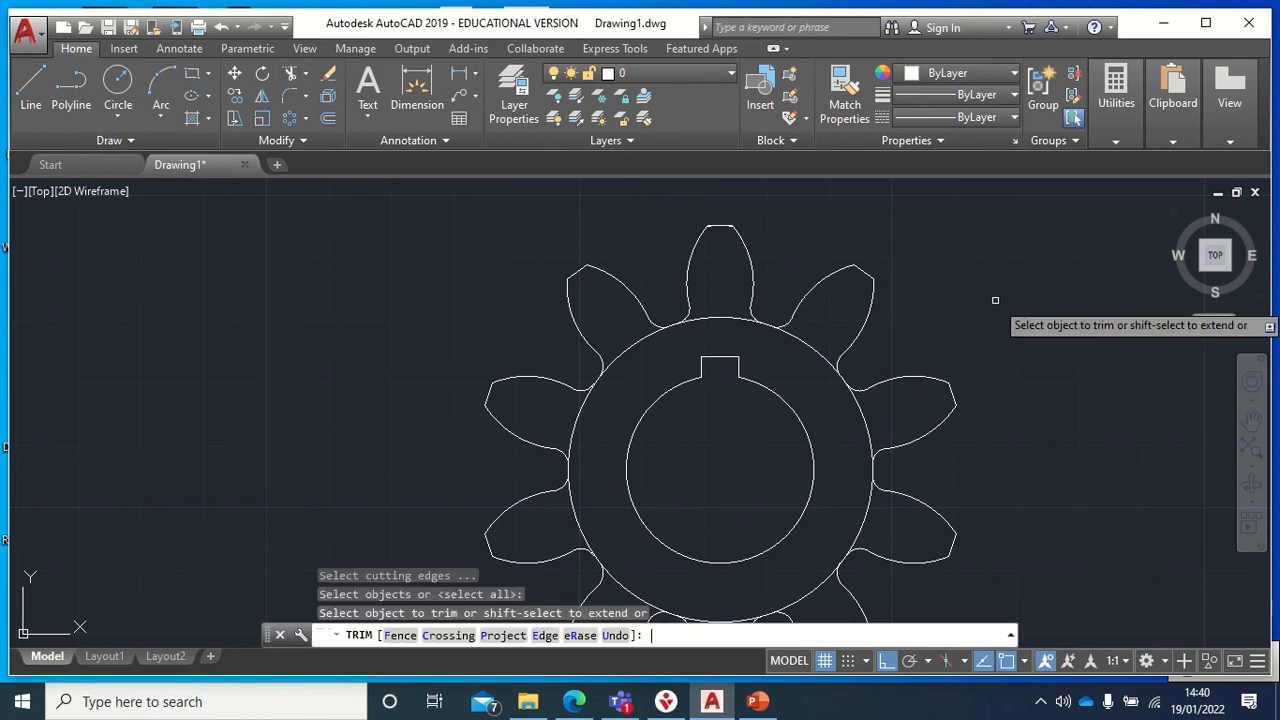
pyautogui.click(721, 318)
pyautogui.click(809, 347)
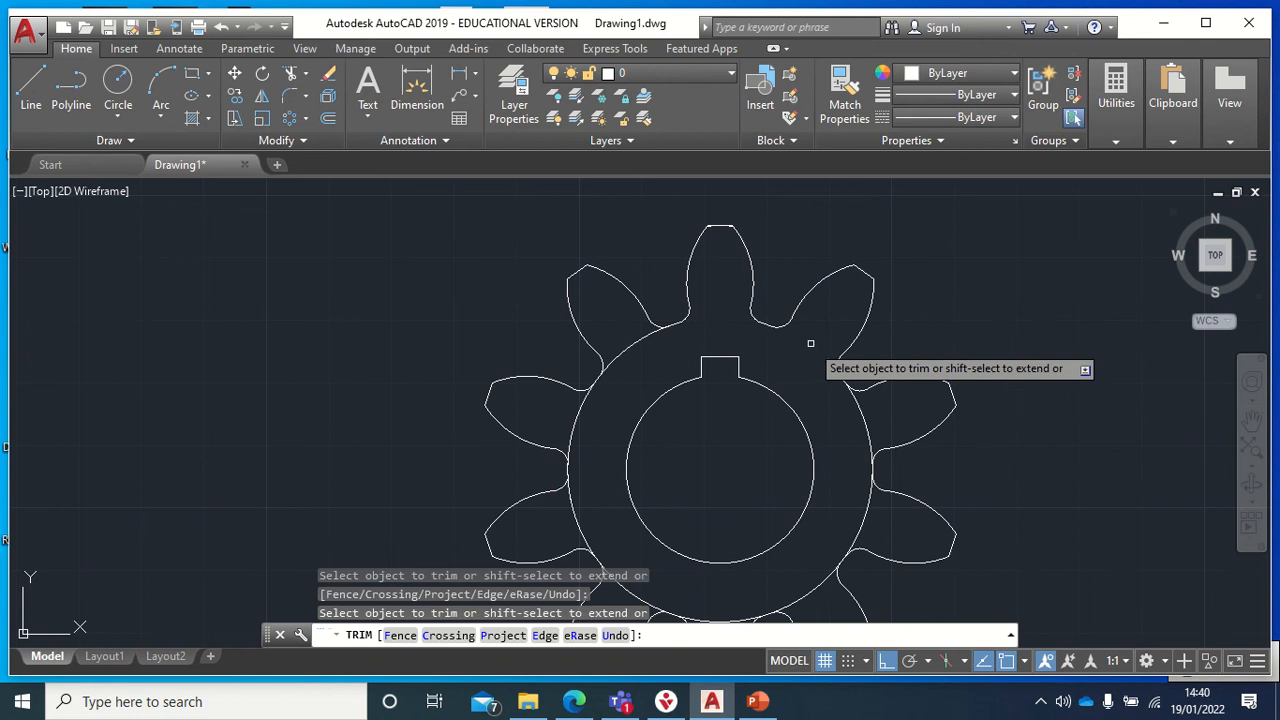
pyautogui.click(877, 510)
pyautogui.click(866, 518)
# Trim away the root circle's remaining arcs beneath the left-hand teeth, leaving one open gear body.
pyautogui.scroll(-5, 835, 490)
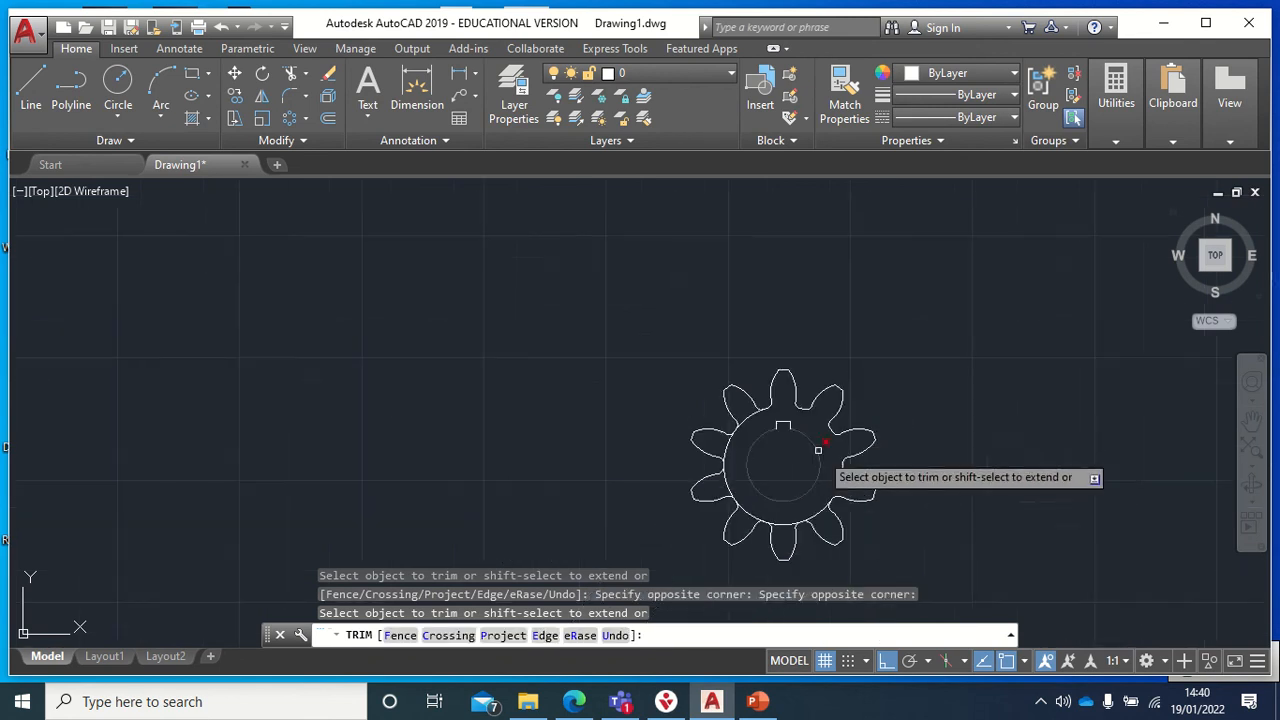
pyautogui.scroll(5, 911, 485)
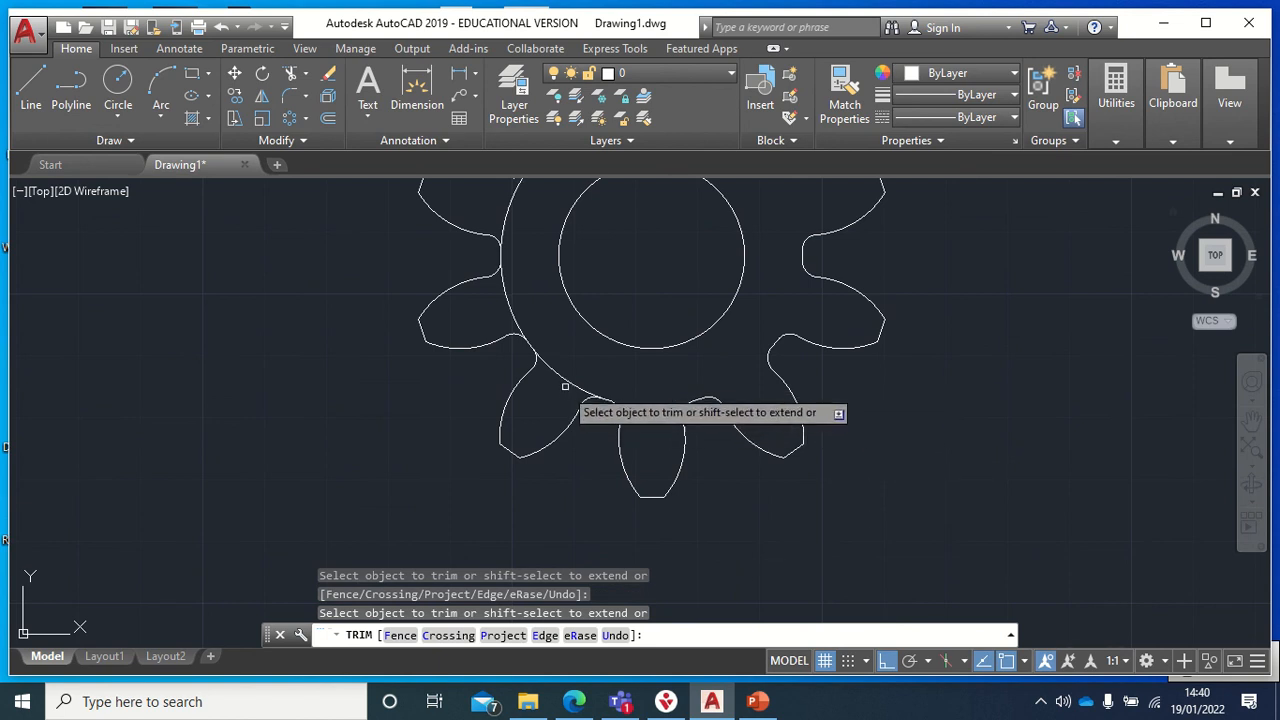
pyautogui.moveTo(563, 377); pyautogui.dragTo(586, 529, button='middle')
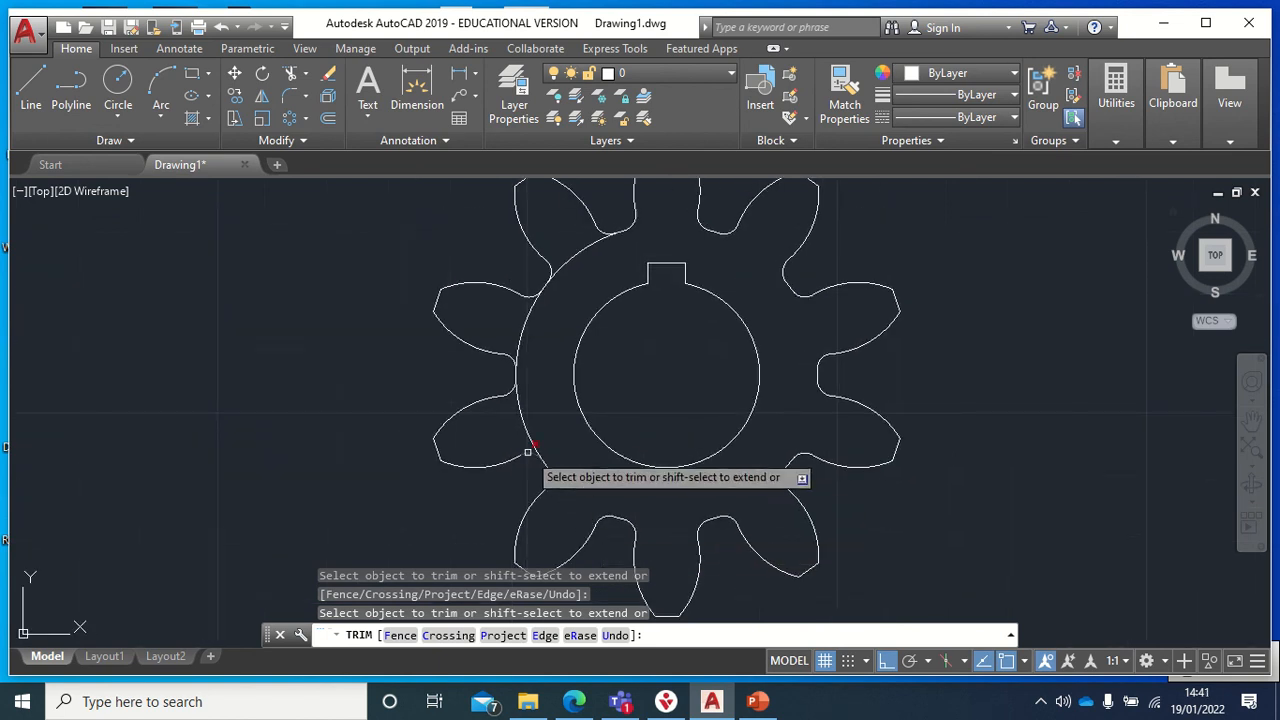
pyautogui.click(525, 424)
pyautogui.click(526, 324)
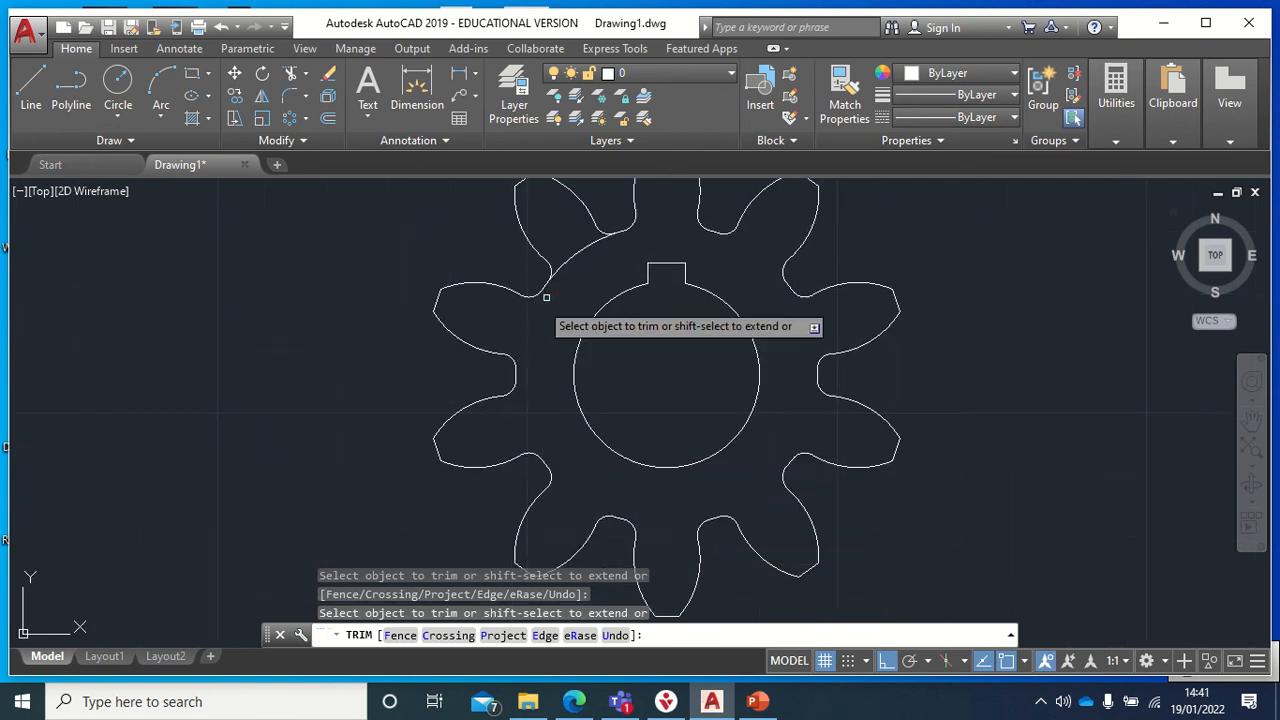
pyautogui.click(576, 254)
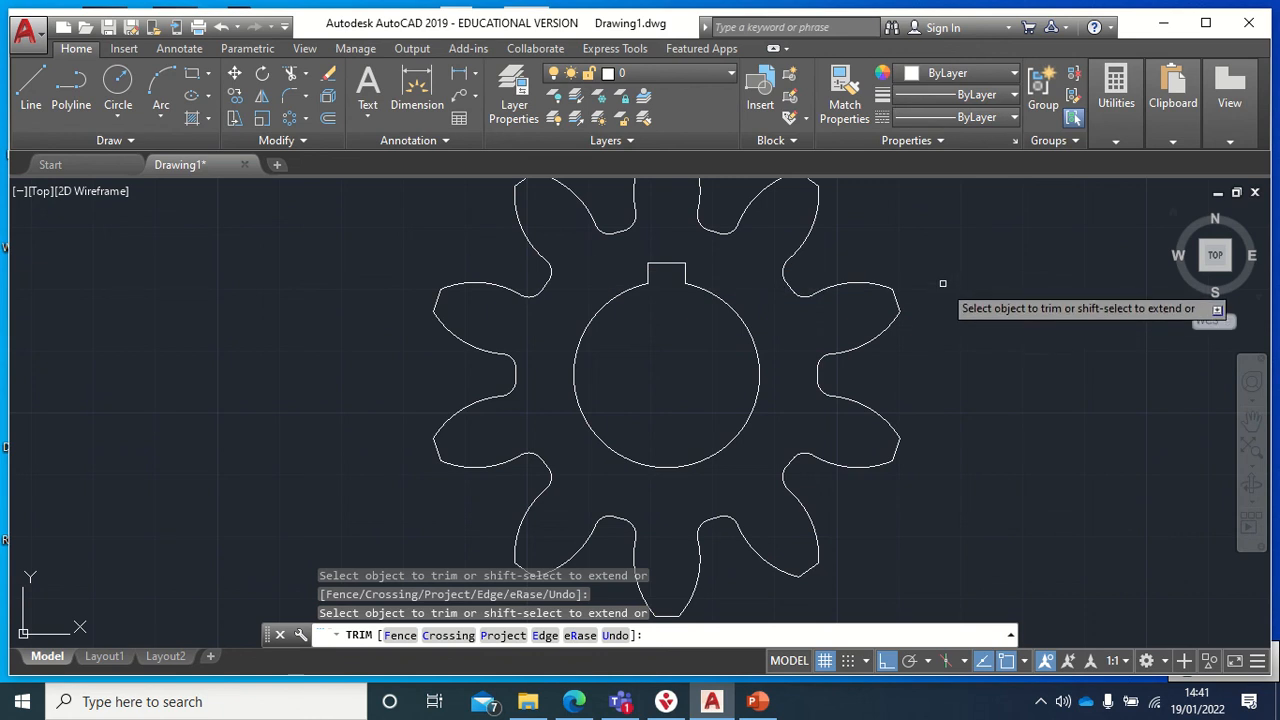
pyautogui.press('Escape')
# Join the trimmed gear outline into a single polyline and view the drawing from the isometric home view.
pyautogui.scroll(-4, 934, 251)
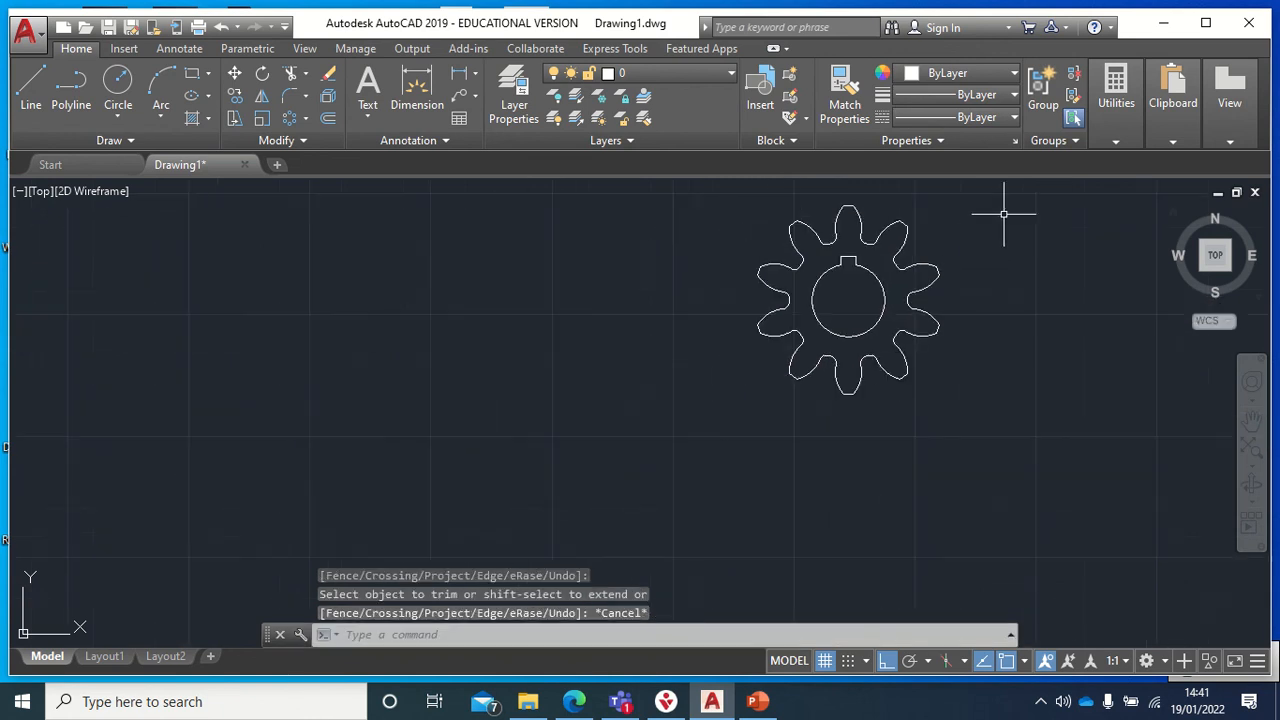
pyautogui.click(1004, 214)
pyautogui.click(505, 512)
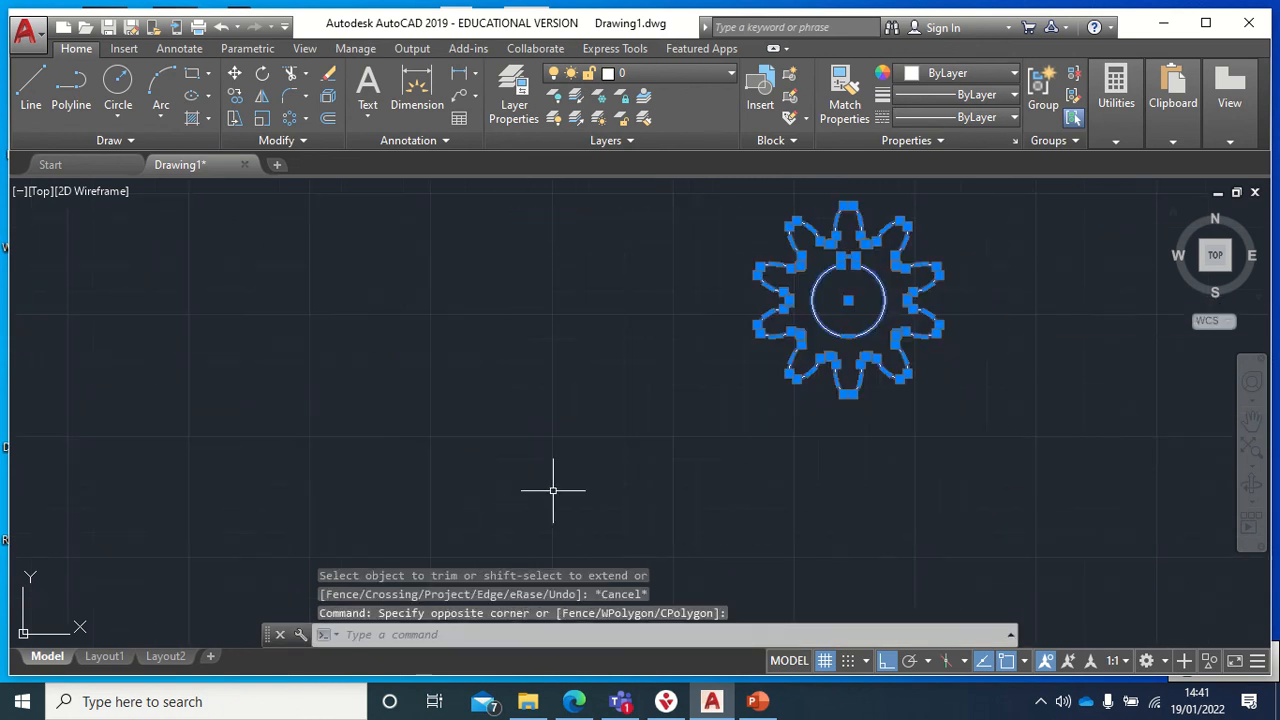
pyautogui.write('join')
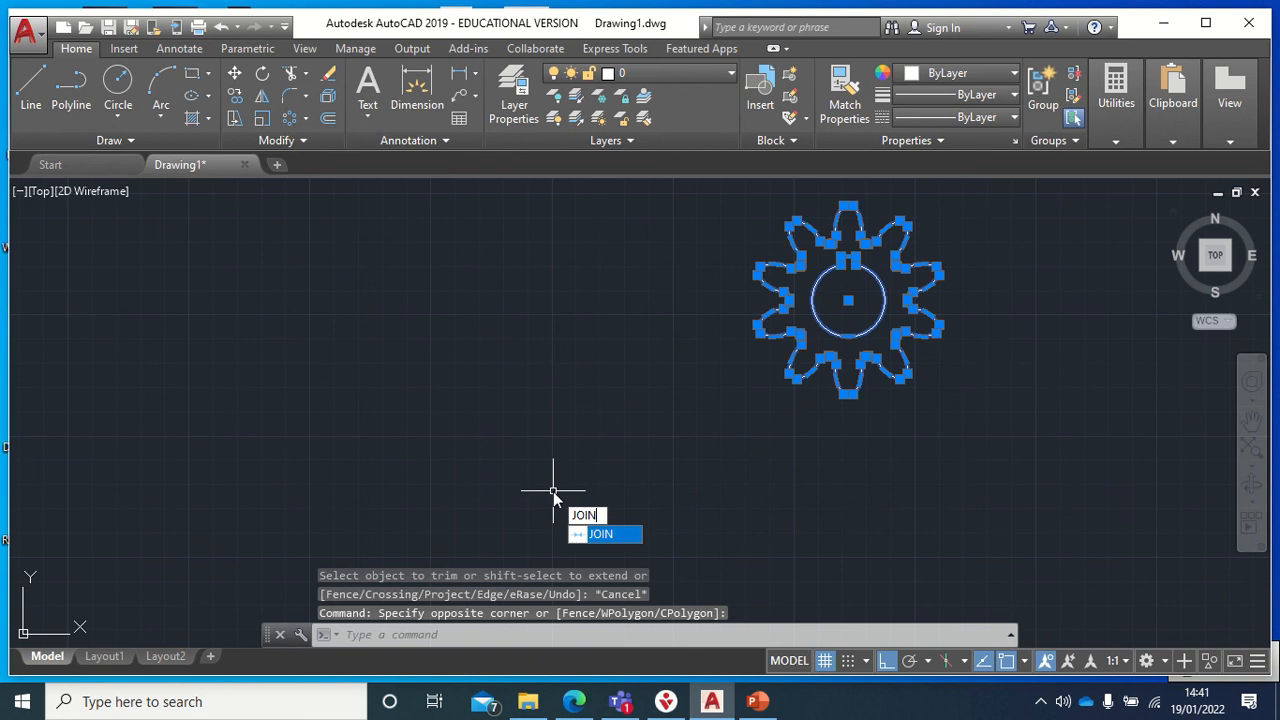
pyautogui.press('Return')
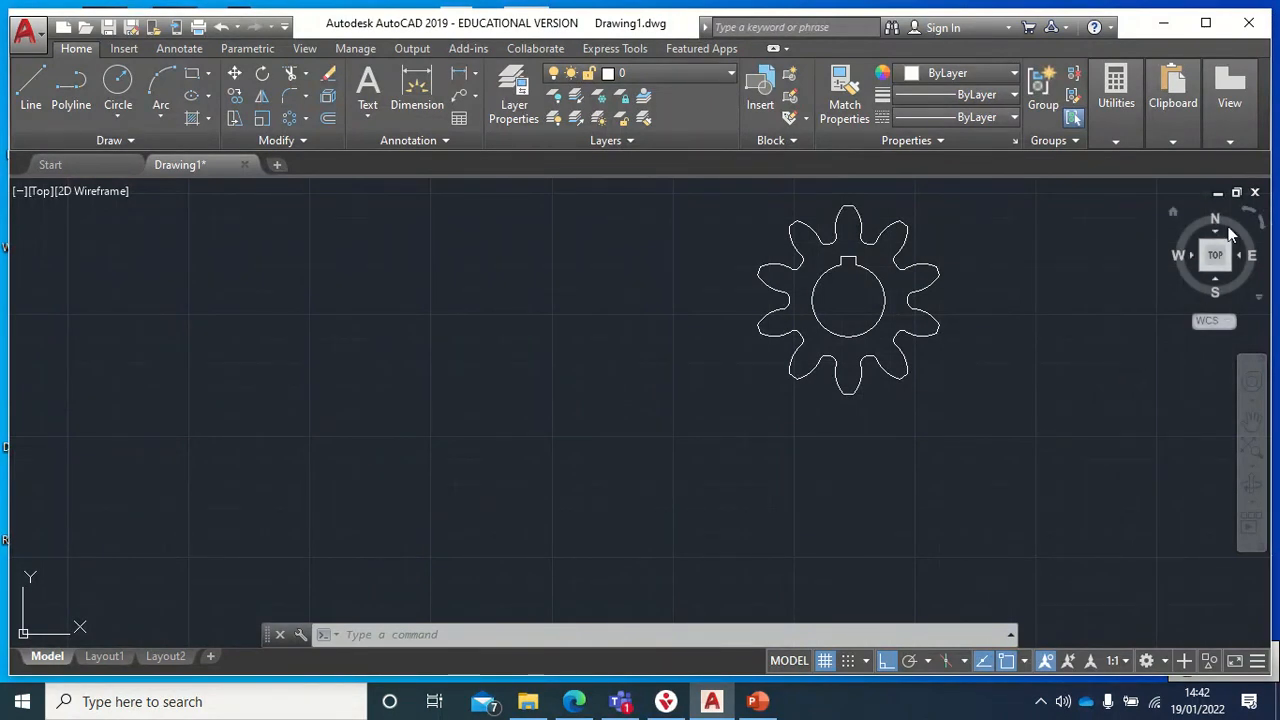
pyautogui.click(1173, 214)
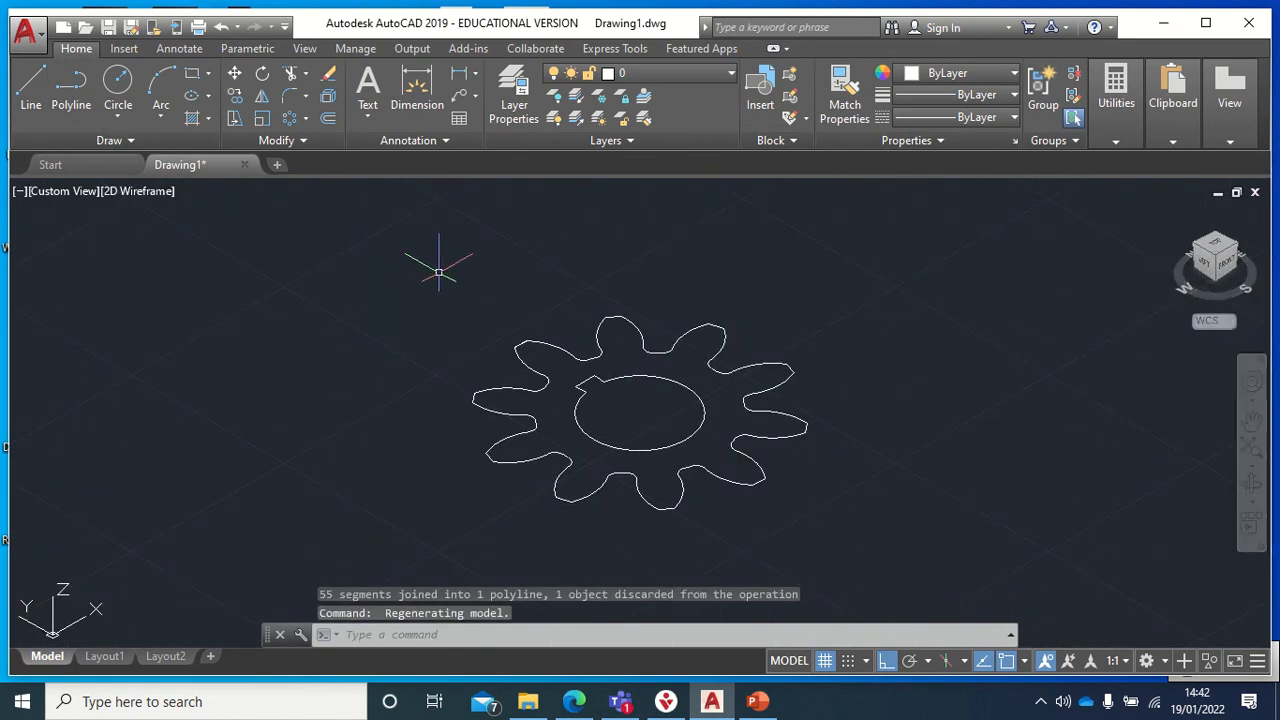
pyautogui.write('ext')
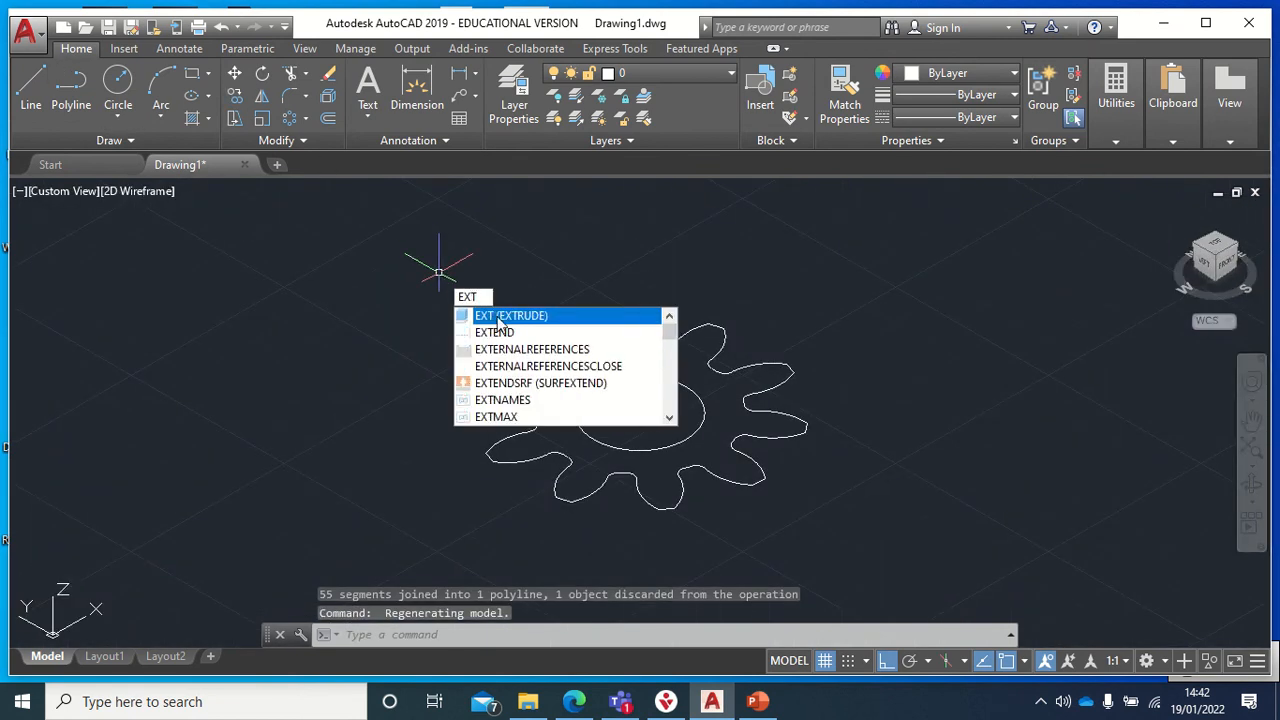
pyautogui.press('Escape')
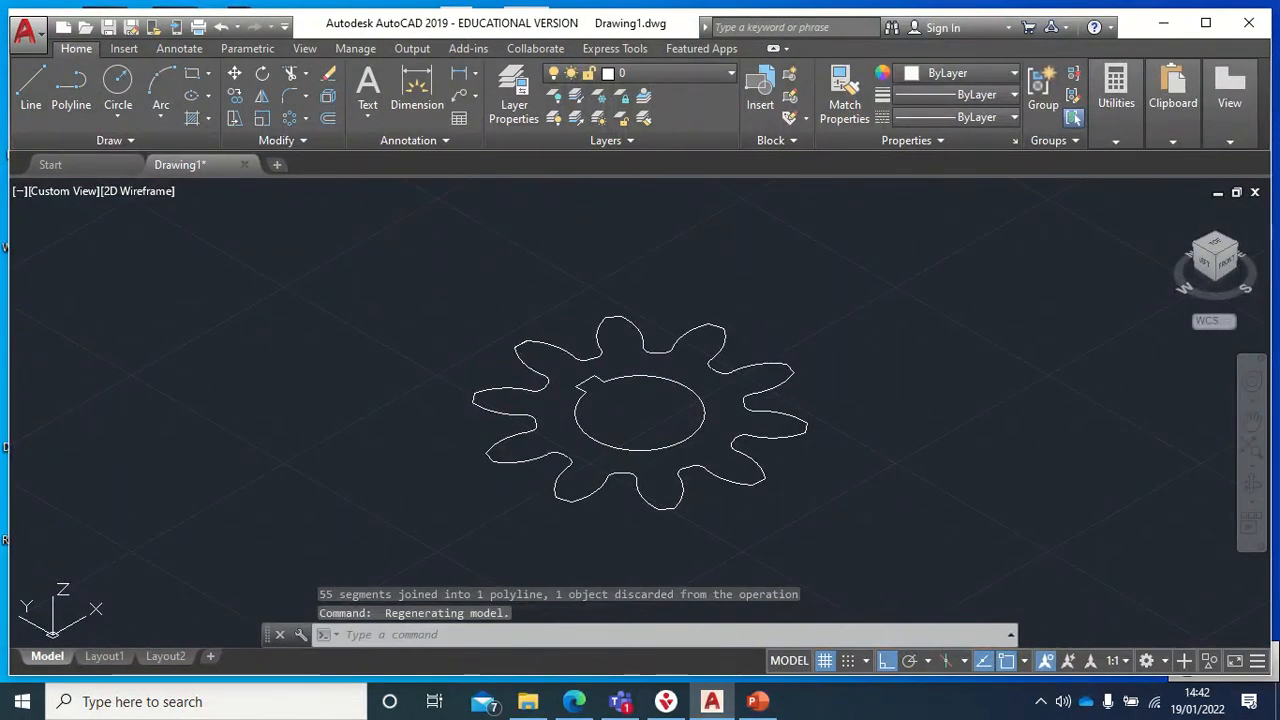
pyautogui.write('EXT')
pyautogui.press('Return')
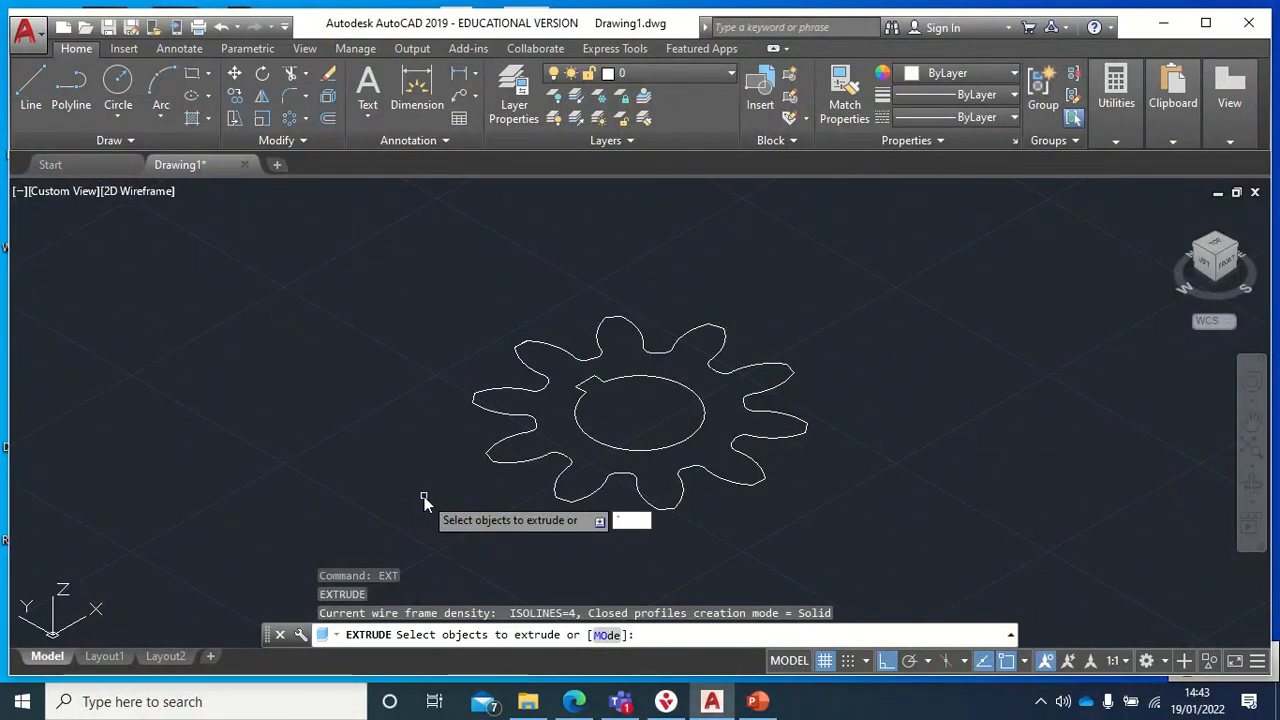
pyautogui.press('Escape')
# Presspull the area between the gear outline and the keyed bore downward by 15 into a solid.
pyautogui.write('pres')
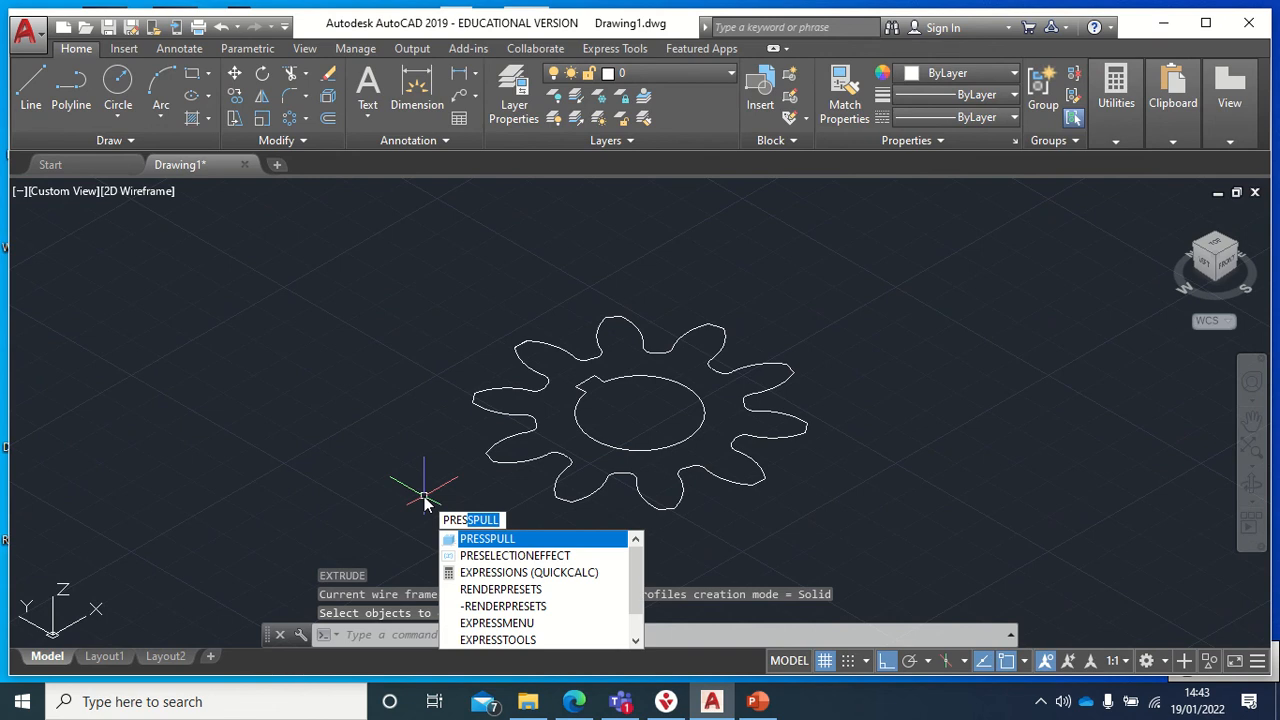
pyautogui.click(530, 539)
pyautogui.click(724, 428)
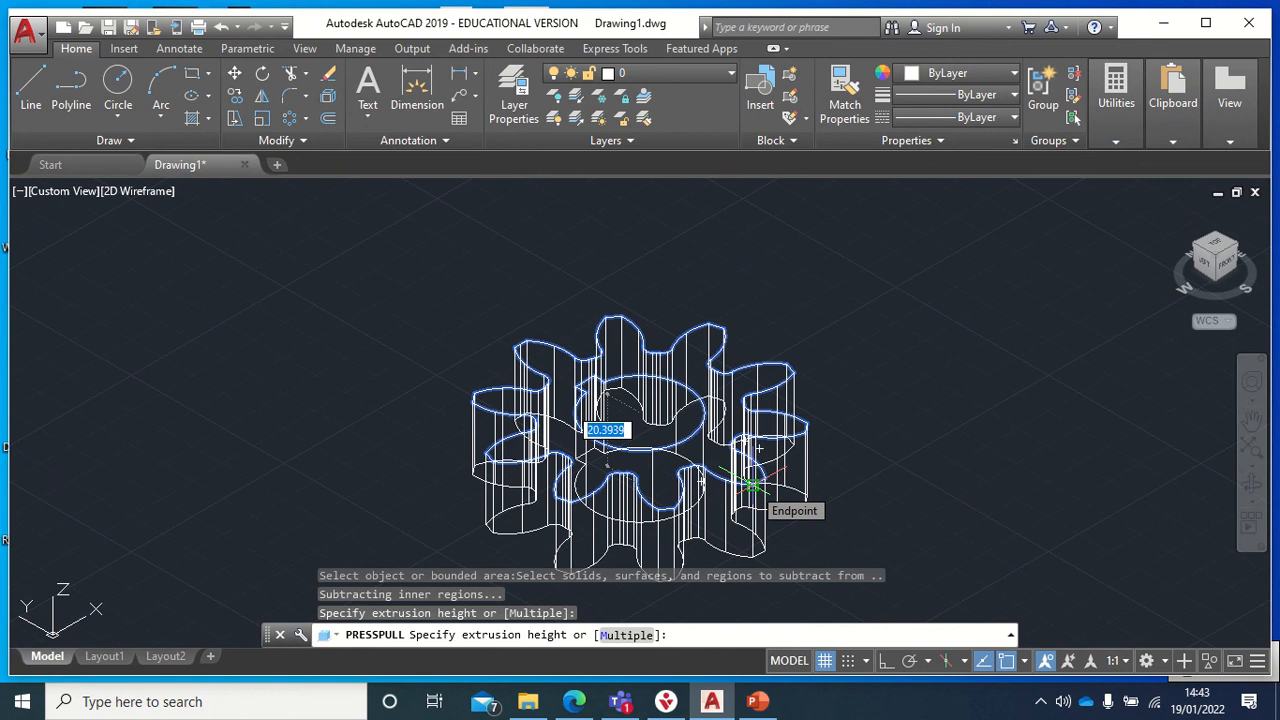
pyautogui.write('15')
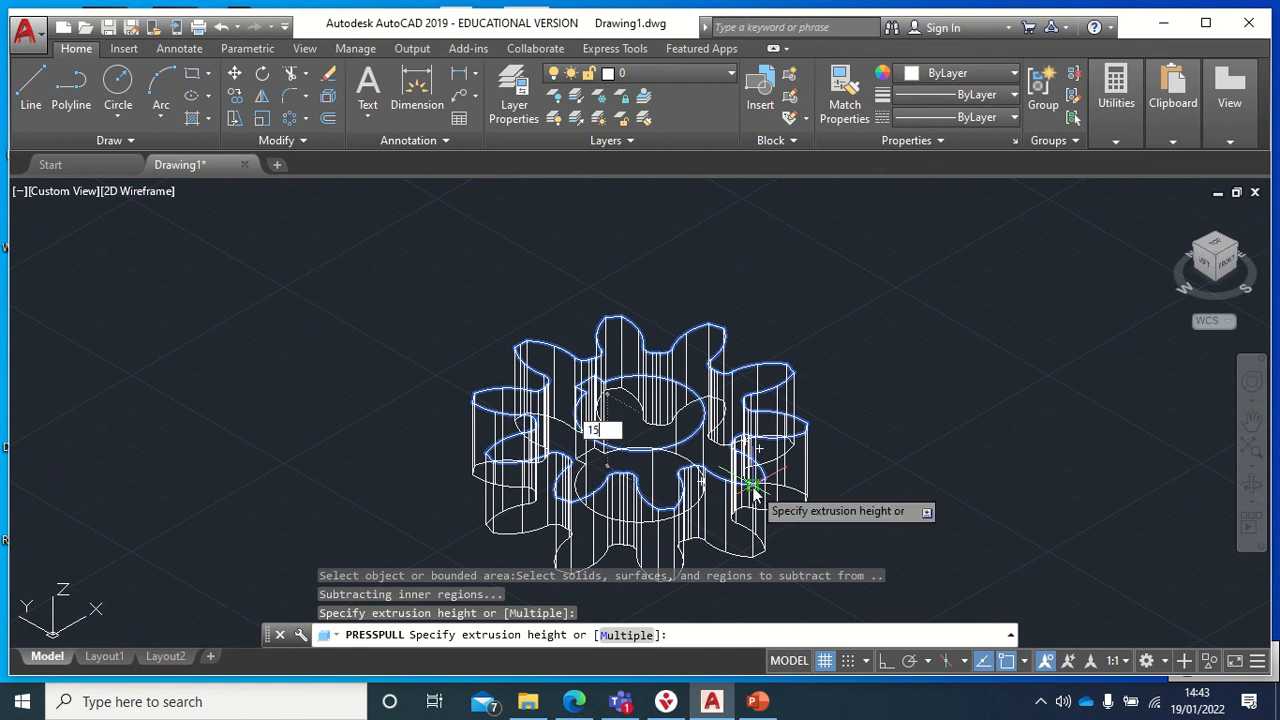
pyautogui.press('Return')
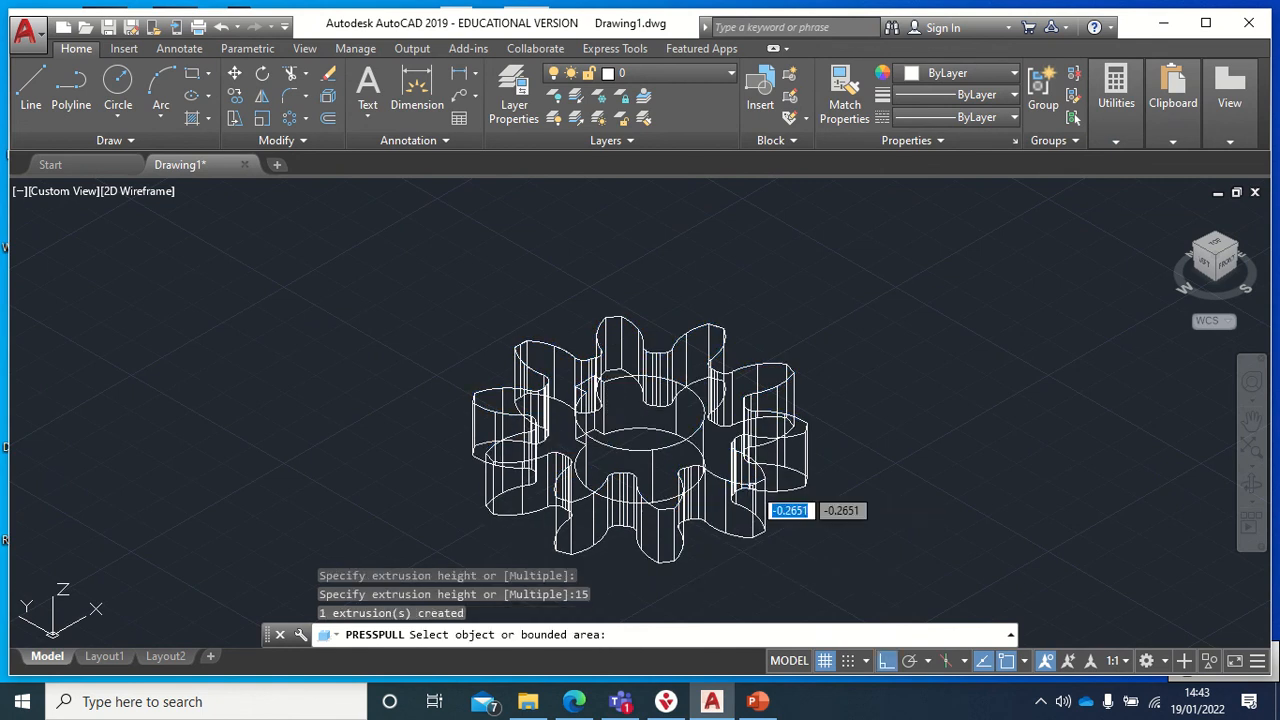
pyautogui.press('Escape')
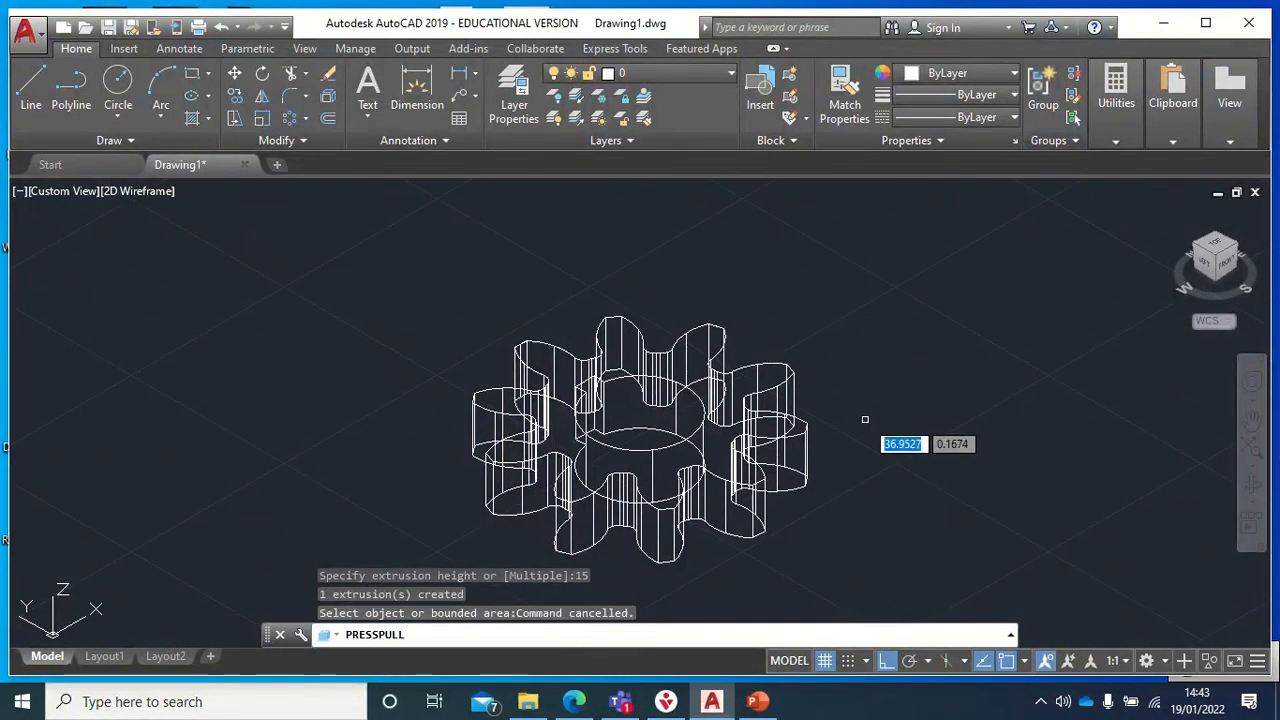
pyautogui.press('Escape')
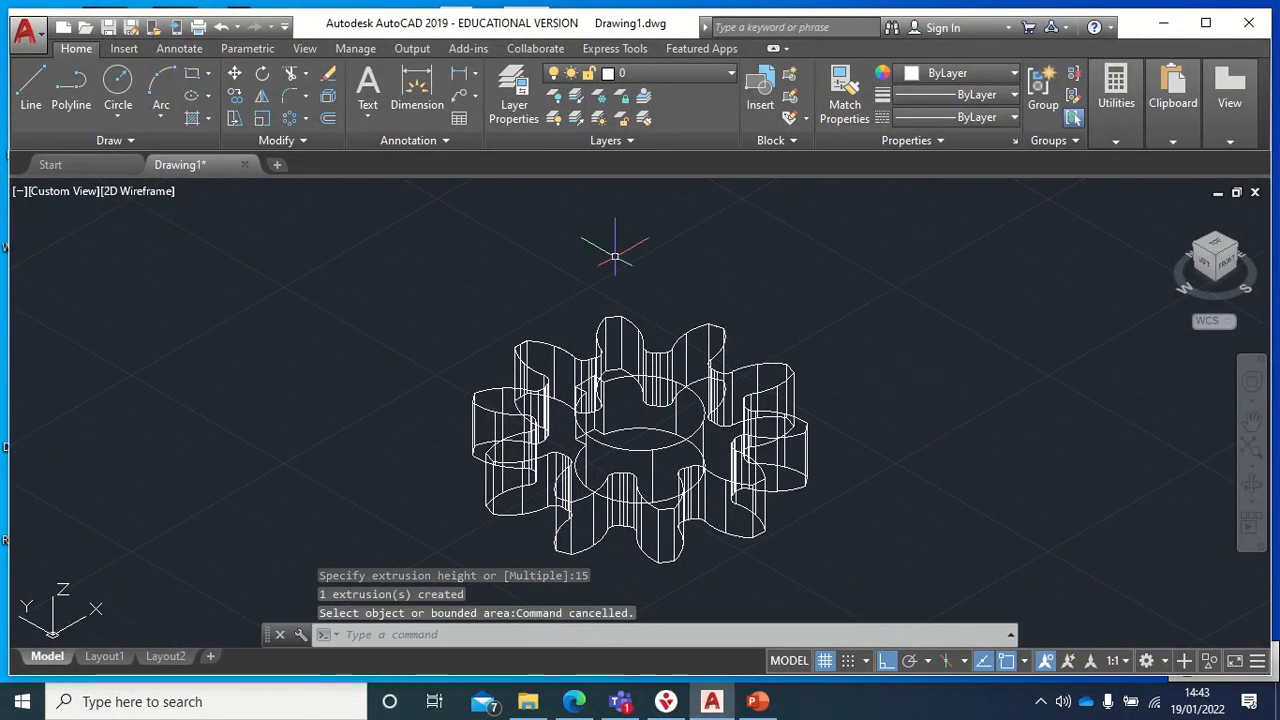
# Set the viewport's visual style to Shaded and inspect the gear solid from nearly above.
pyautogui.click(139, 190)
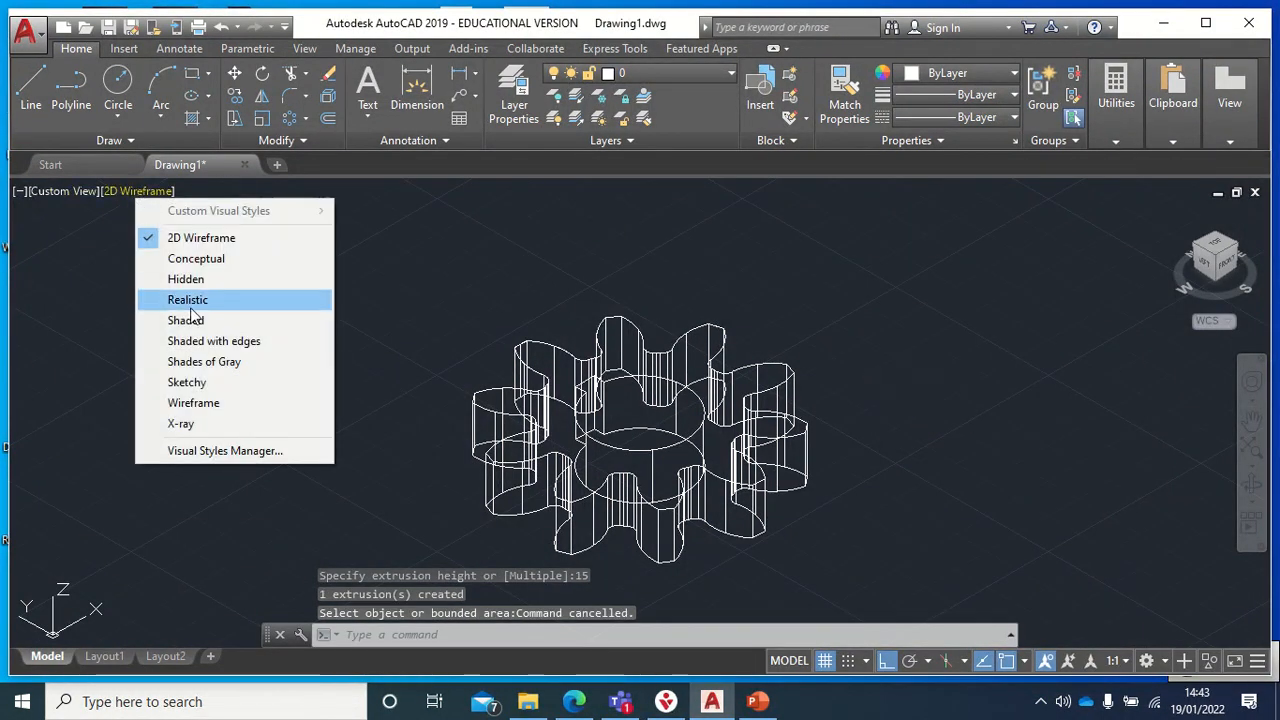
pyautogui.click(188, 319)
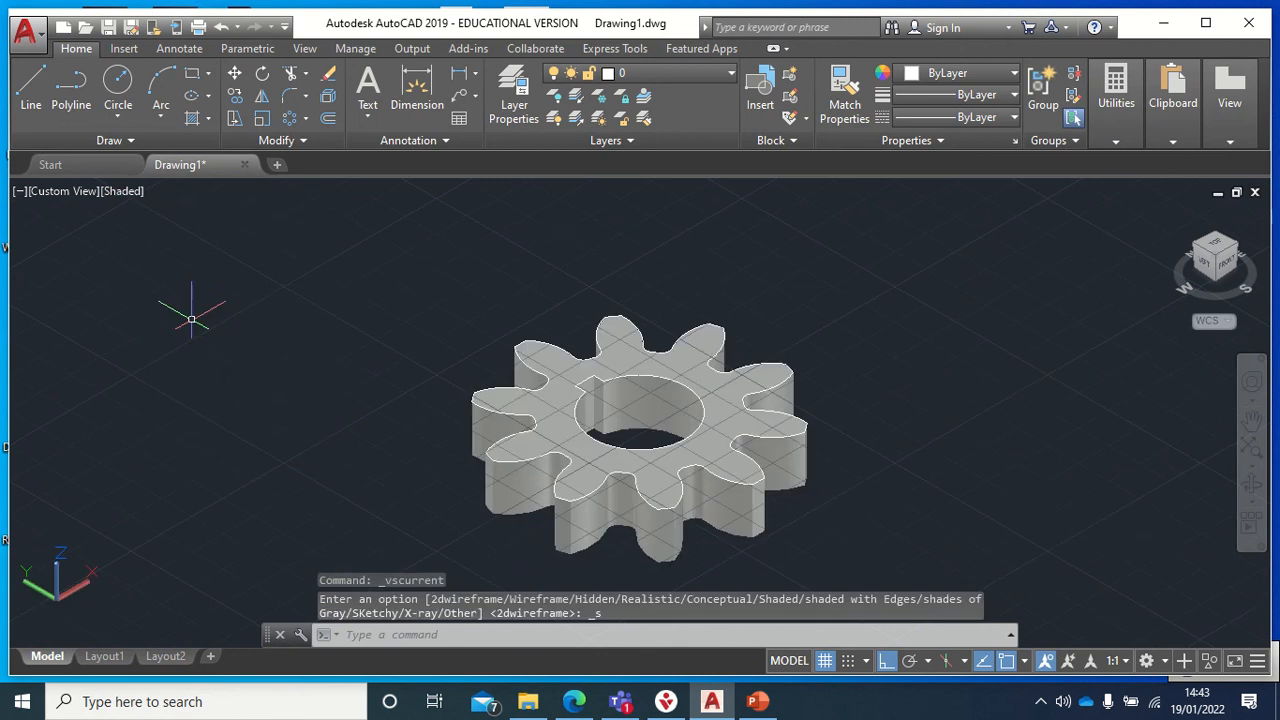
pyautogui.keyDown('shift'); pyautogui.moveTo(897, 357); pyautogui.dragTo(796, 520, button='middle'); pyautogui.keyUp('shift')
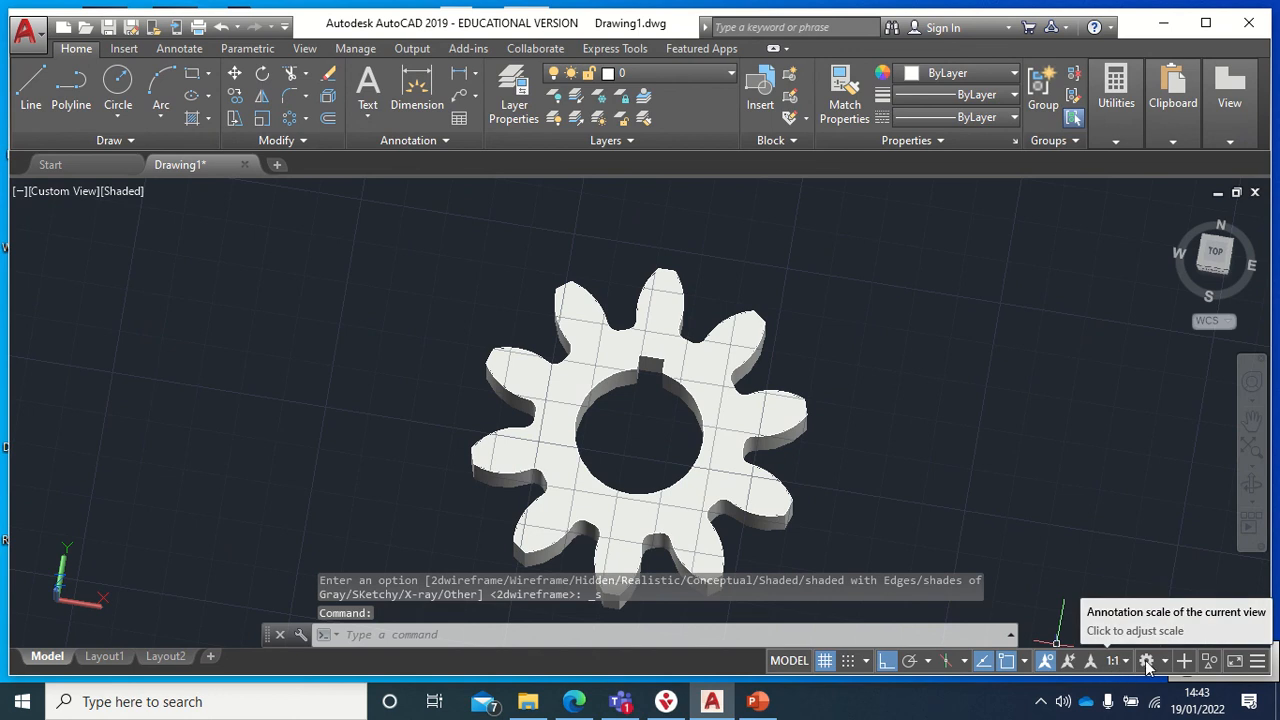
pyautogui.moveTo(545, 12)
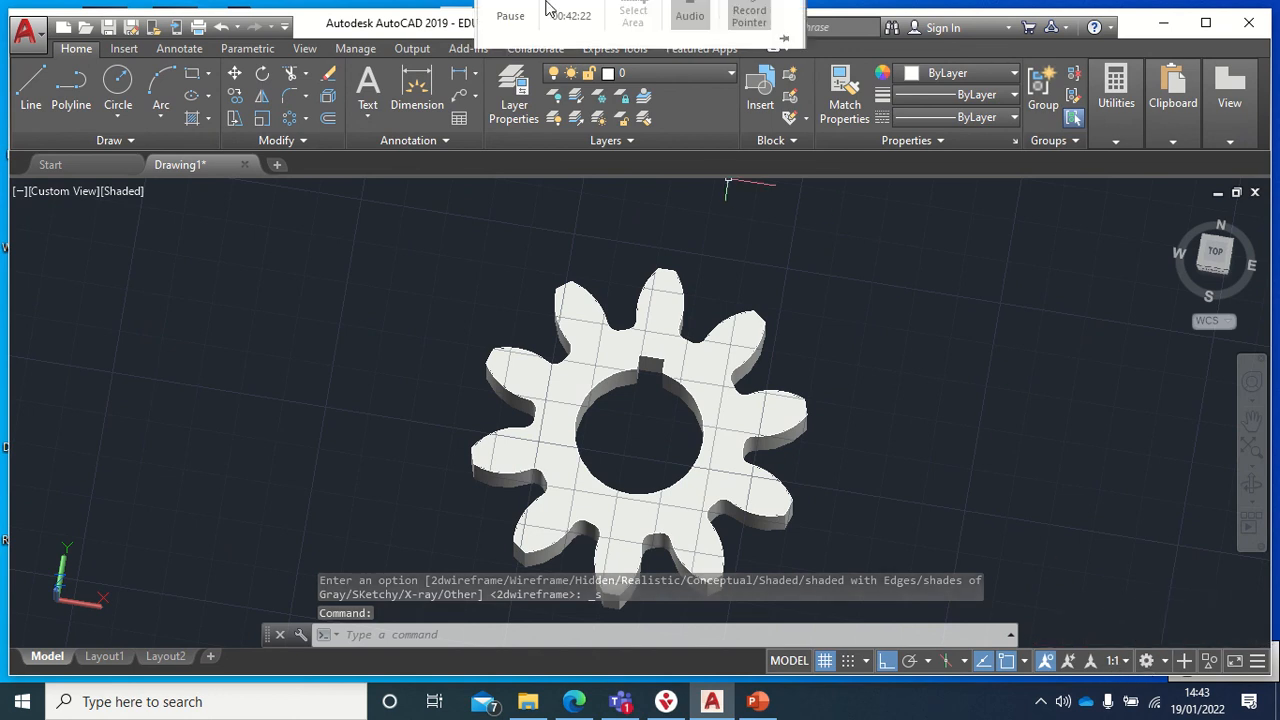